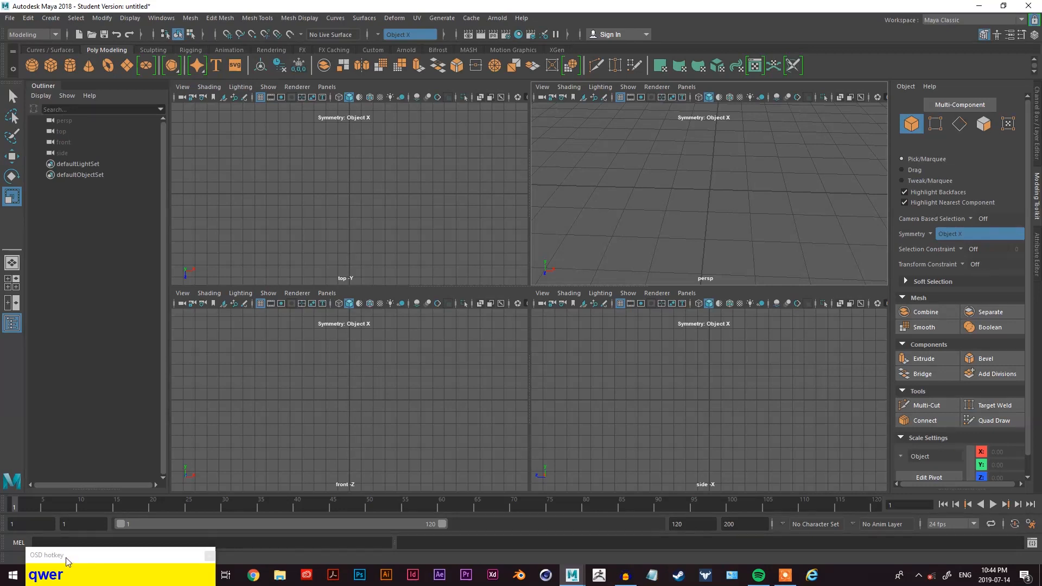
key(q)
key(w)
key(e)
key(r)
key(q)
key(w)
key(e)
key(r)
key(q)
key(w)
key(e)
key(r)
key(q)
key(w)
key(e)
key(r)
key(q)
key(w)
key(e)
key(r)
key(q)
key(w)
key(e)
key(r)
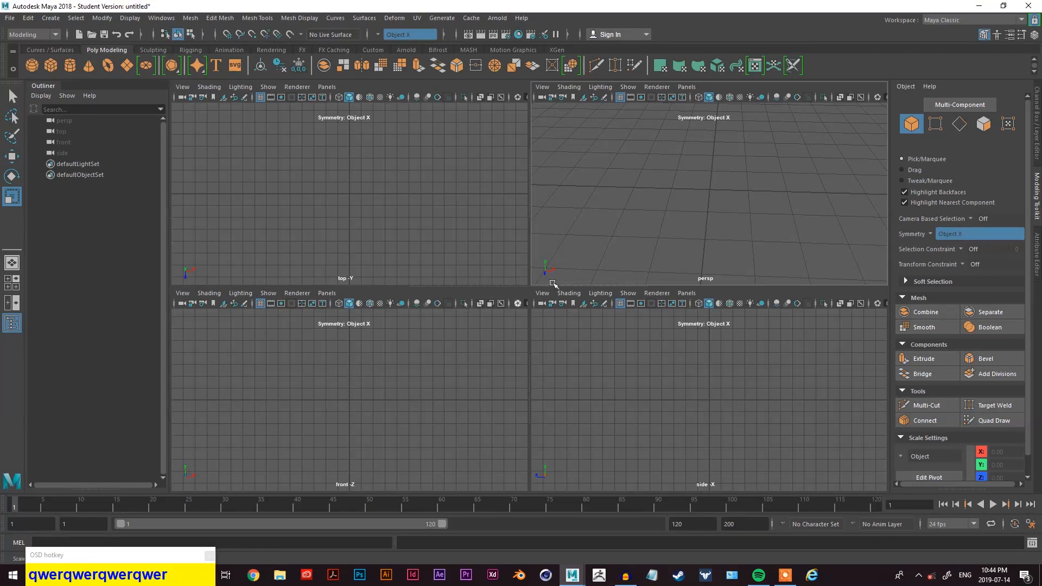
key(space)
alt+drag(586, 300, 565, 305)
alt+drag(326, 451, 281, 461)
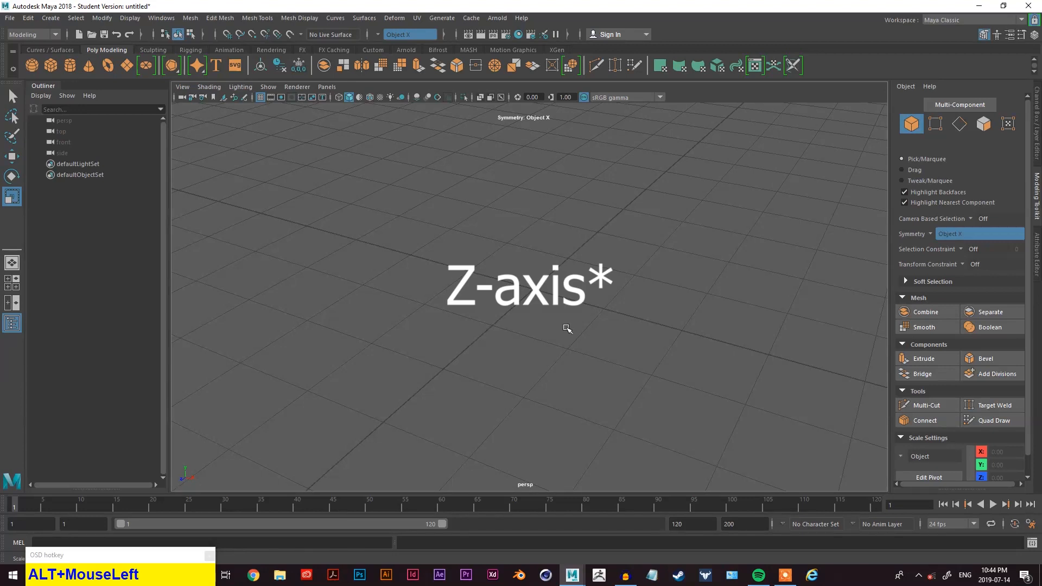
alt+drag(581, 302, 544, 326)
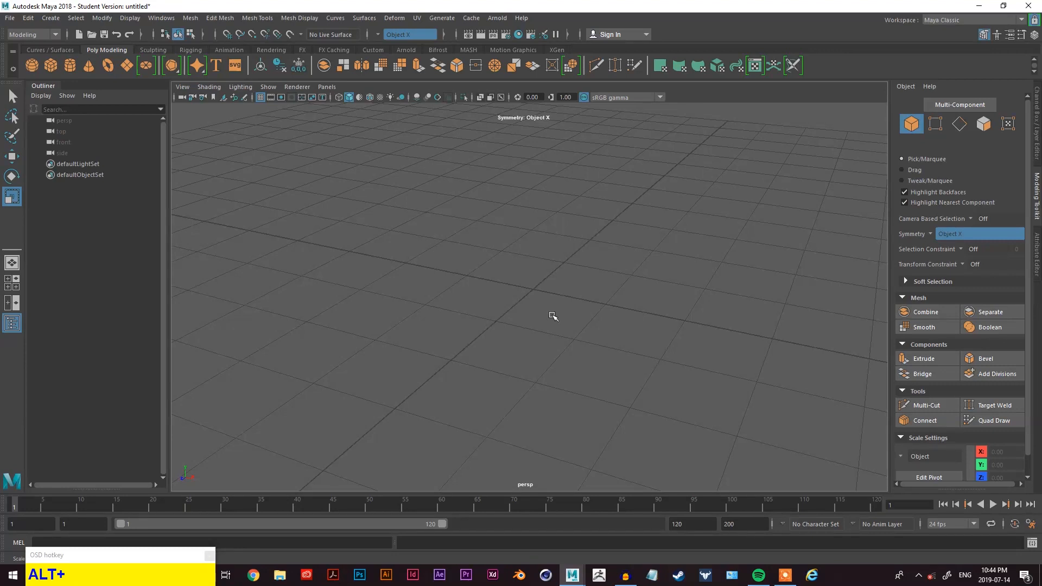
alt+drag(553, 316, 576, 307)
alt+drag(346, 416, 252, 404)
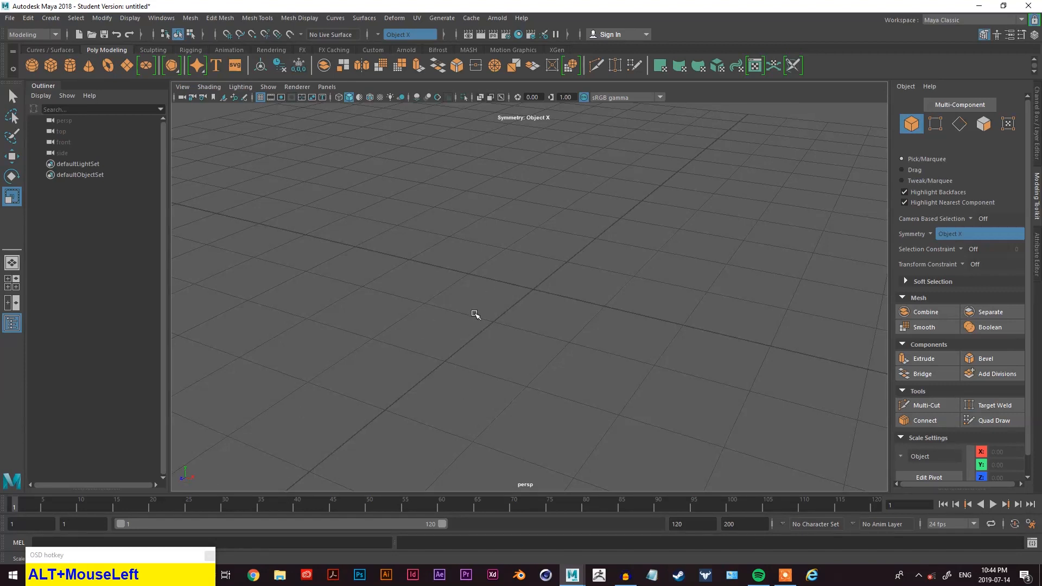
alt+drag(500, 313, 581, 317)
alt+middle_drag(582, 317, 555, 315)
alt+drag(555, 315, 540, 317)
key(space)
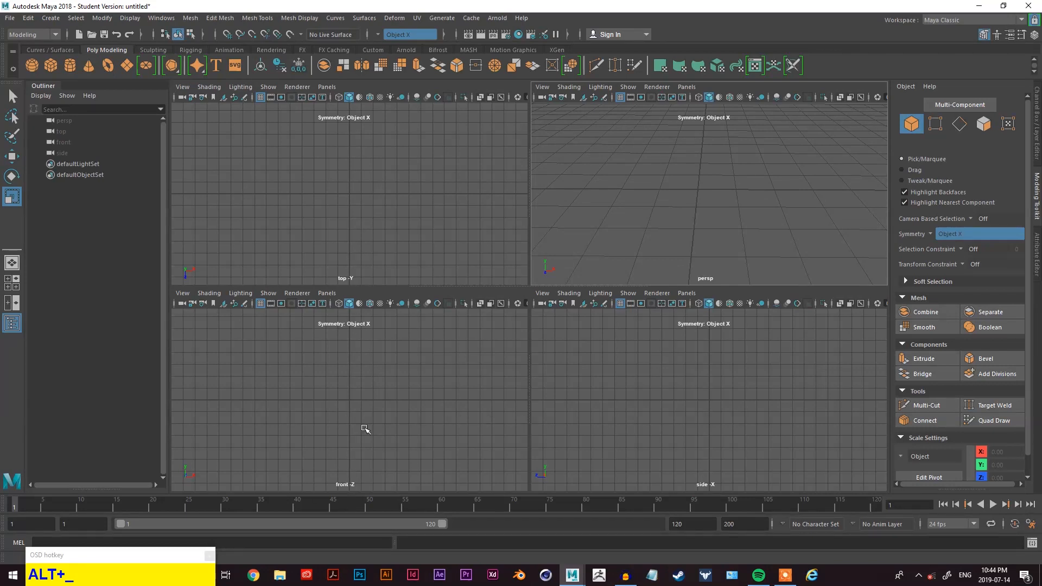
key(space)
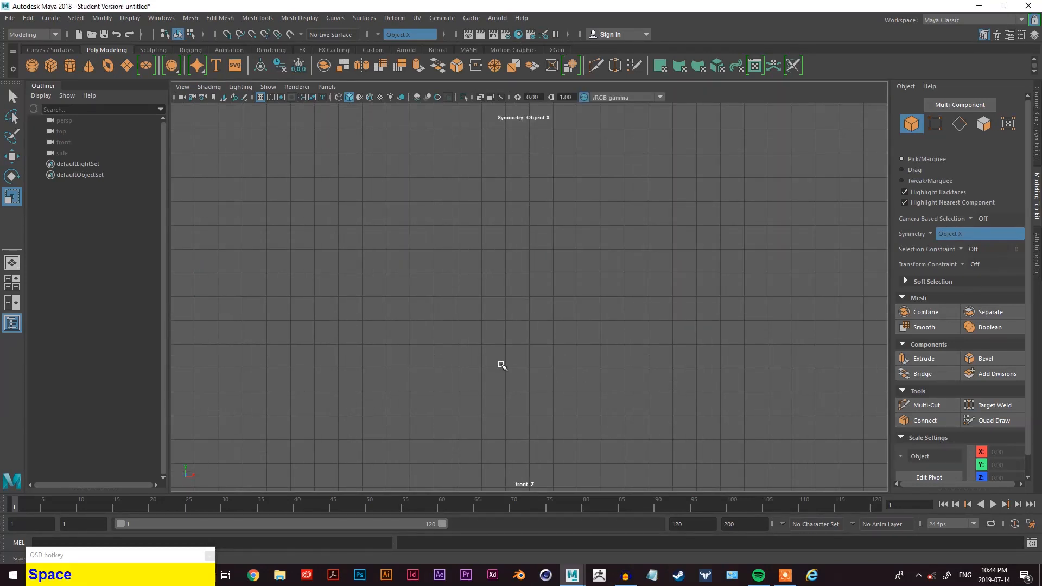
key(space)
key(space)
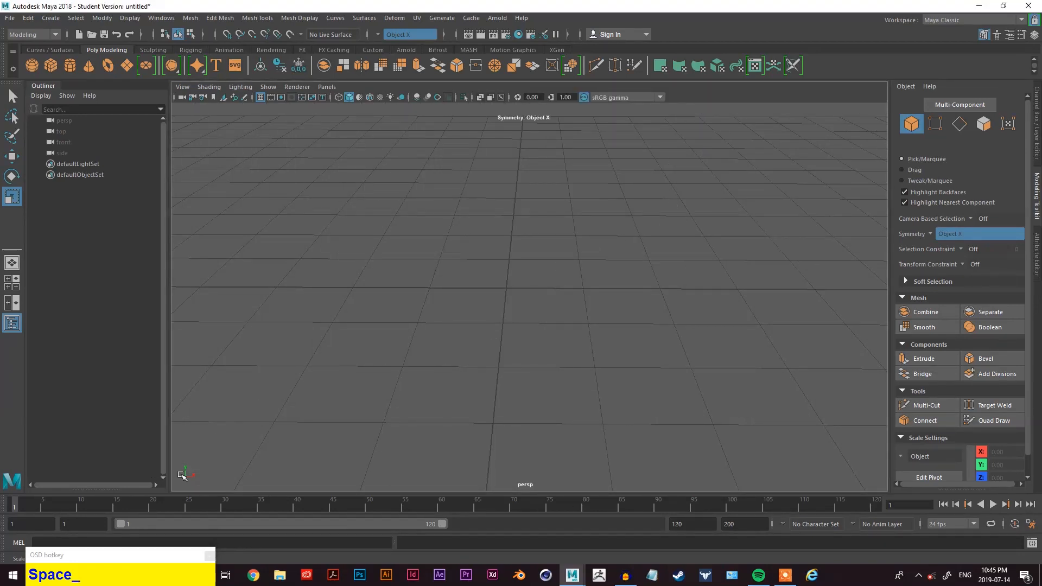
alt+drag(565, 304, 542, 291)
scroll(546, 292, up, 2)
alt+middle_drag(546, 291, 565, 309)
mouse_move(565, 310)
alt+mouse_down()
mouse_move(572, 300)
mouse_move(570, 310)
alt+mouse_up()
alt+middle_drag(570, 309, 571, 258)
scroll(572, 267, up, 2)
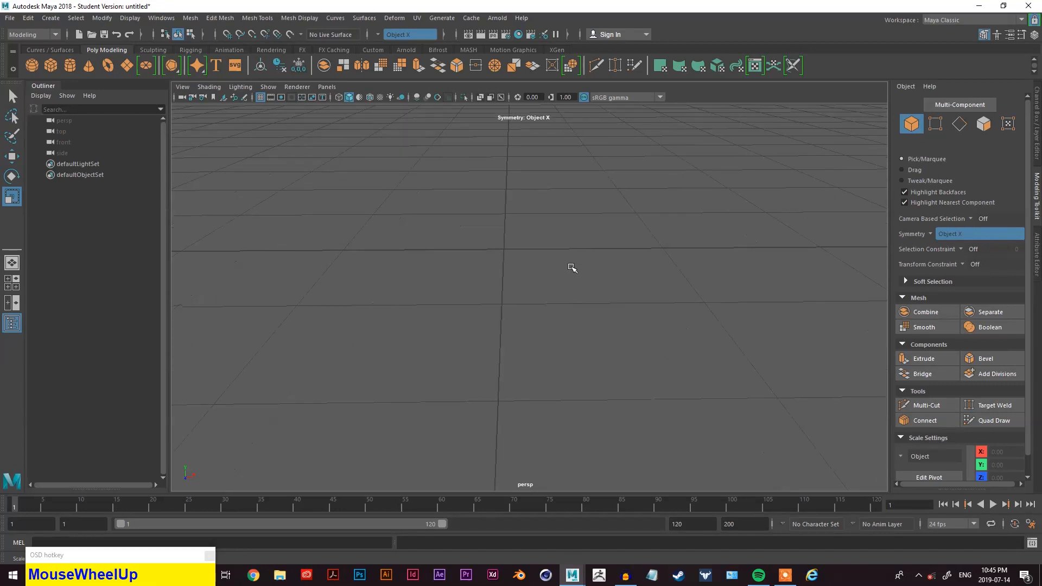
scroll(578, 266, down, 2)
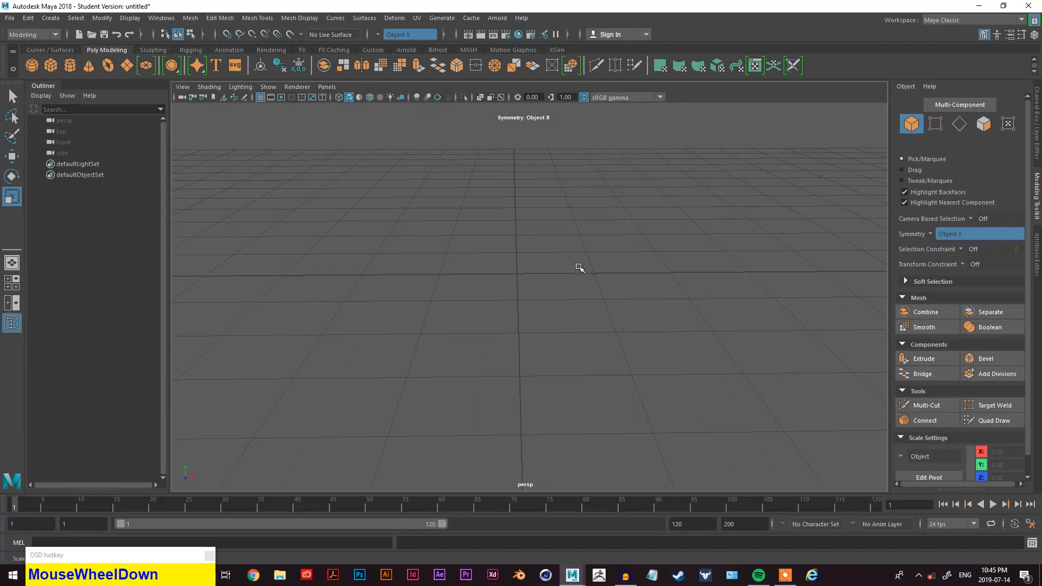
alt+middle_drag(602, 267, 581, 291)
scroll(532, 300, up, 2)
alt+drag(532, 300, 430, 242)
alt+middle_drag(430, 242, 479, 232)
- Create a polygon cube in the perspective view
key(space)
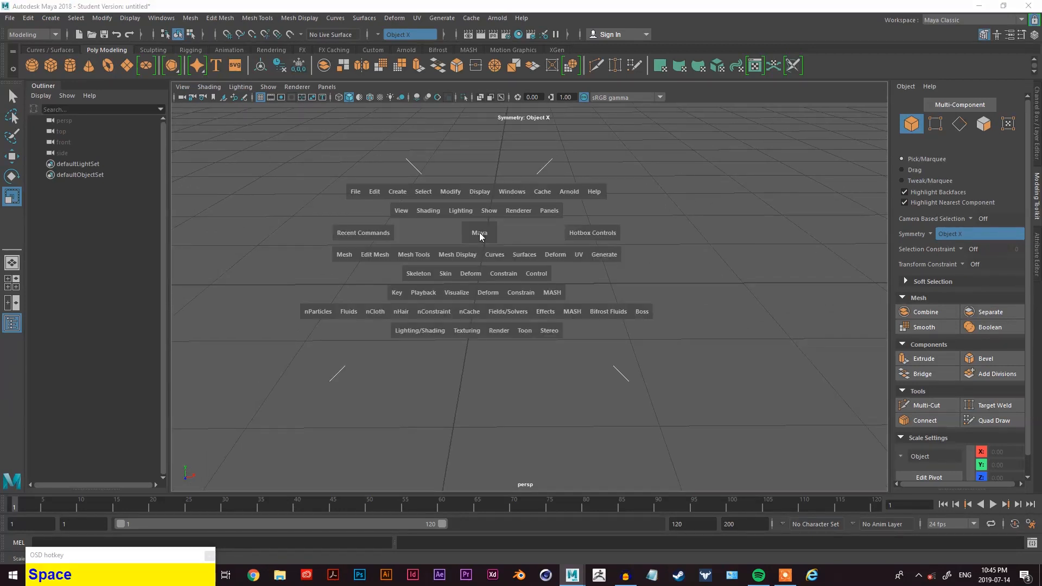
drag(398, 193, 602, 255)
scroll(543, 260, up, 2)
alt+middle_drag(615, 287, 704, 275)
alt+drag(642, 293, 591, 278)
scroll(591, 279, up, 5)
alt+middle_drag(591, 279, 590, 288)
alt+drag(590, 288, 607, 316)
middle_click(606, 315)
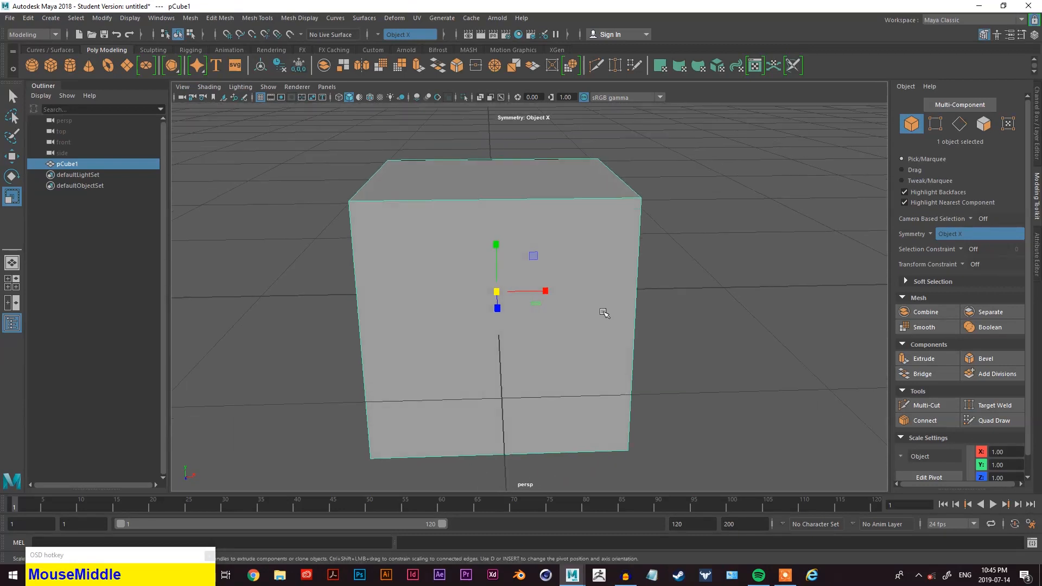
- Delete the cube
alt+middle_drag(616, 307, 603, 289)
alt+drag(603, 289, 515, 271)
scroll(579, 284, down, 3)
scroll(560, 283, up, 1)
alt+drag(522, 408, 520, 392)
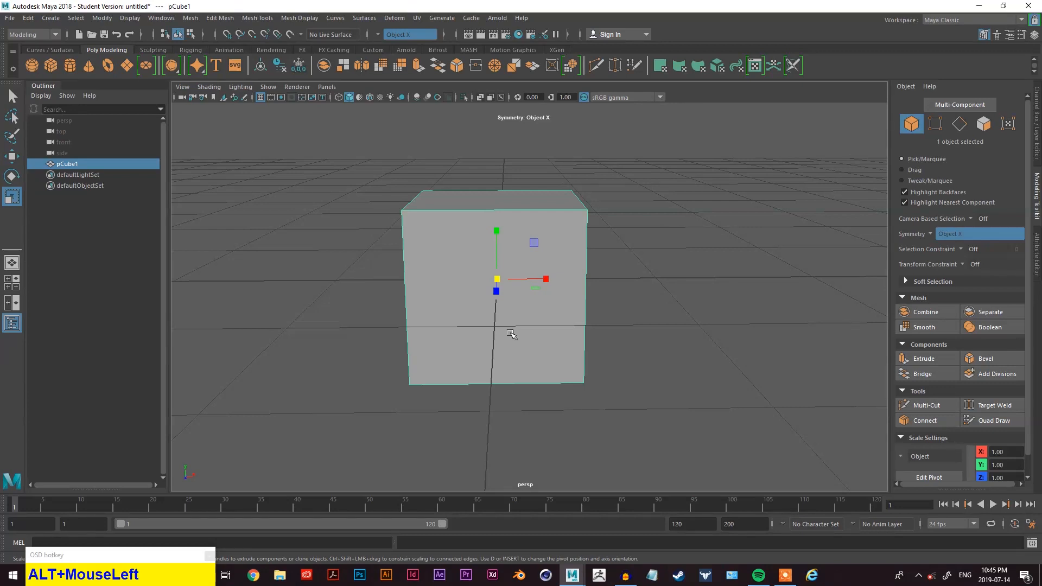
right_drag(642, 191, 639, 171)
alt+drag(527, 214, 507, 228)
right_drag(744, 235, 762, 216)
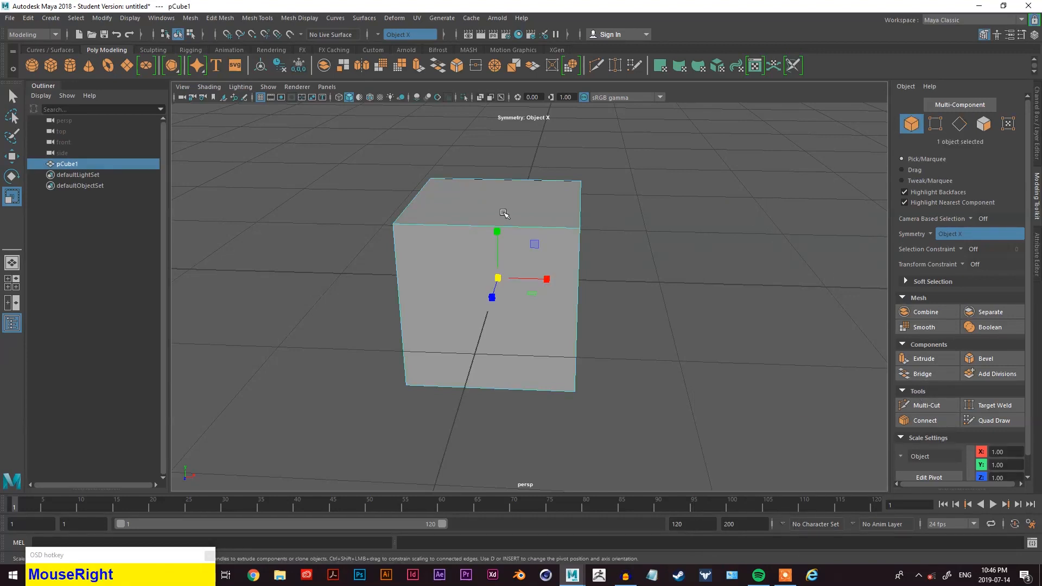
key(Delete)
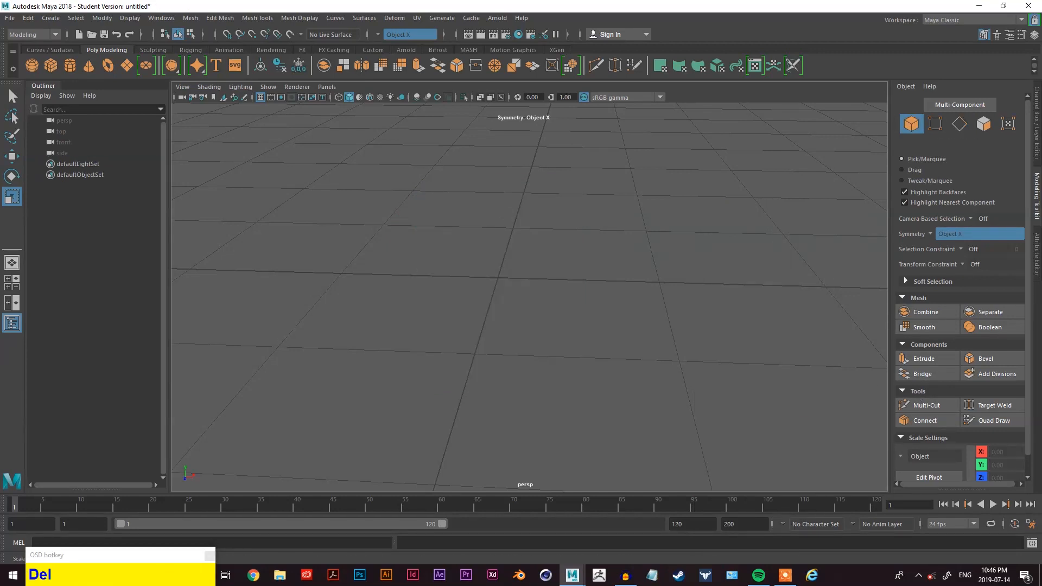
- Create a new polygon cube at the scene centre
key(space)
drag(389, 195, 570, 256)
scroll(779, 195, up, 2)
- Switch the cube to edge selection mode and select its front top edge
right_drag(778, 194, 775, 173)
right_click(703, 186)
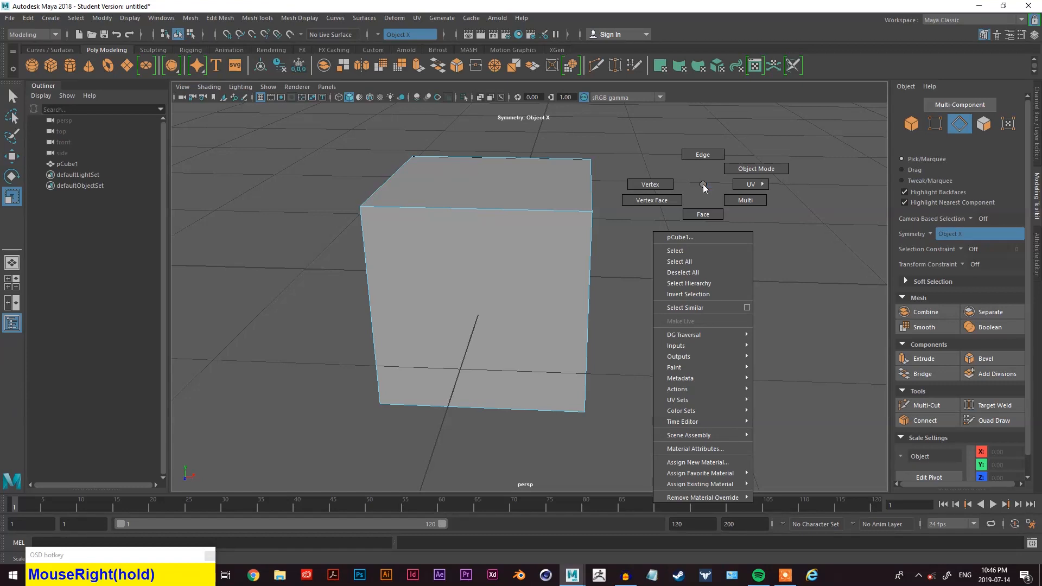
right_drag(704, 187, 707, 160)
alt+drag(700, 198, 711, 230)
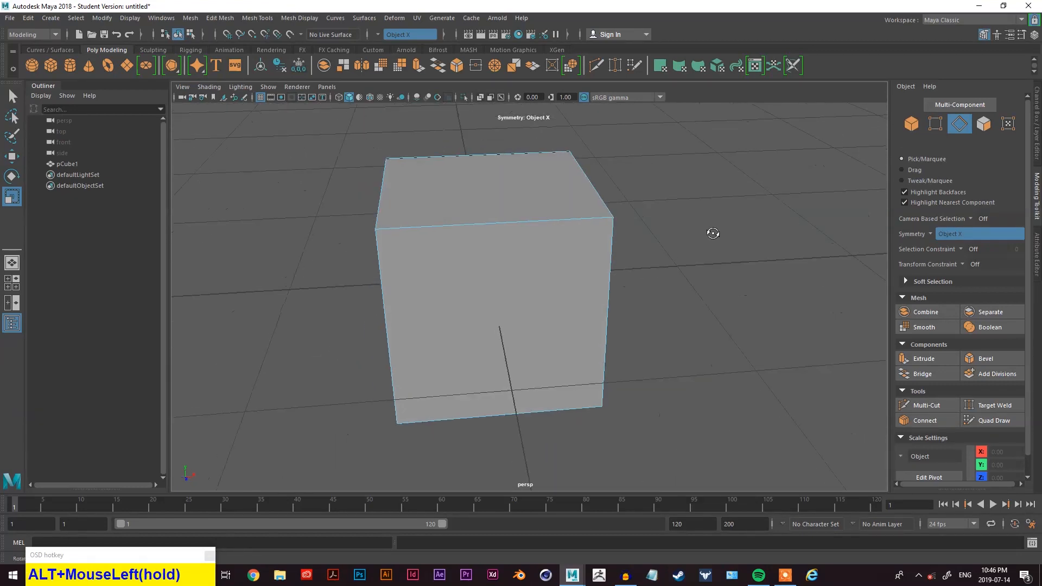
click(504, 222)
alt+drag(618, 217, 663, 247)
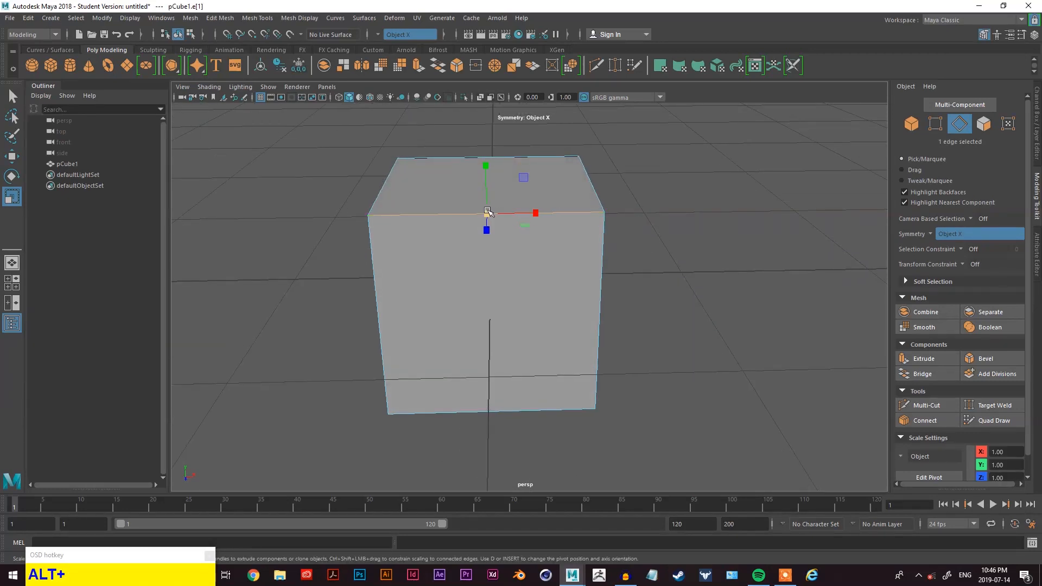
- Insert an edge loop across the cube with the Insert Edge Loop tool, then undo it
key(space)
click(434, 236)
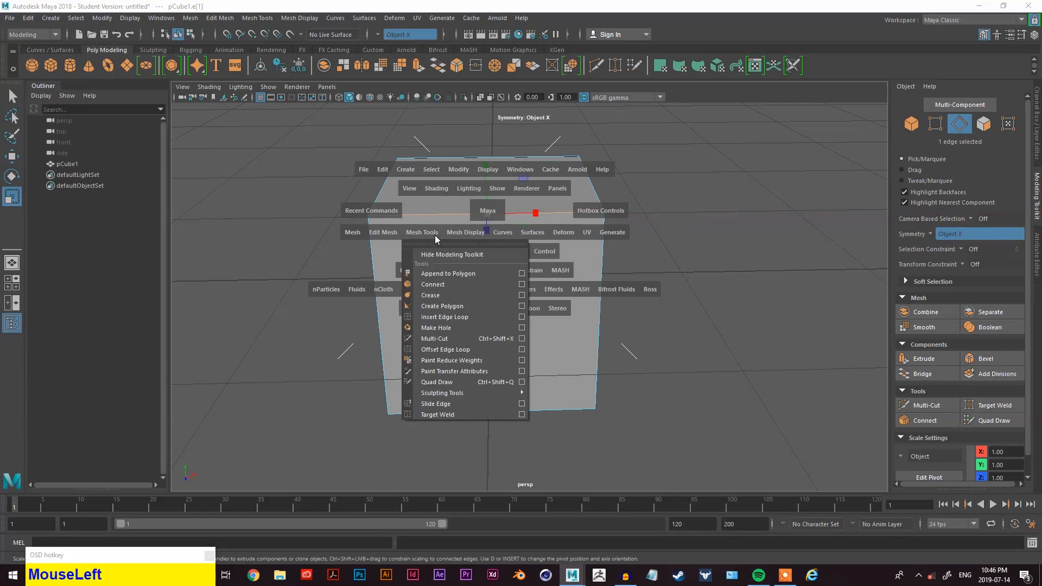
click(452, 316)
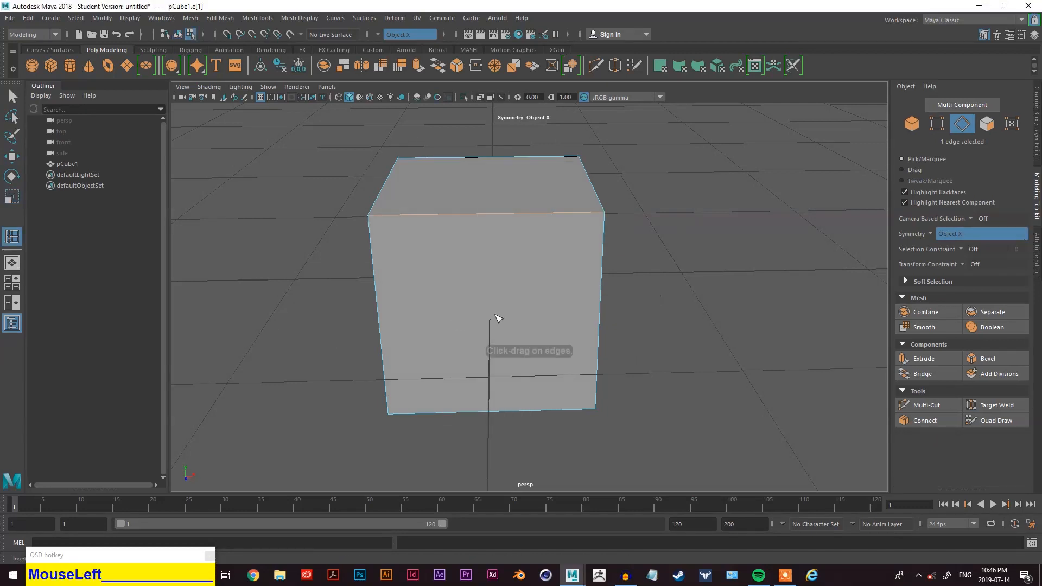
drag(499, 217, 595, 337)
key(z)
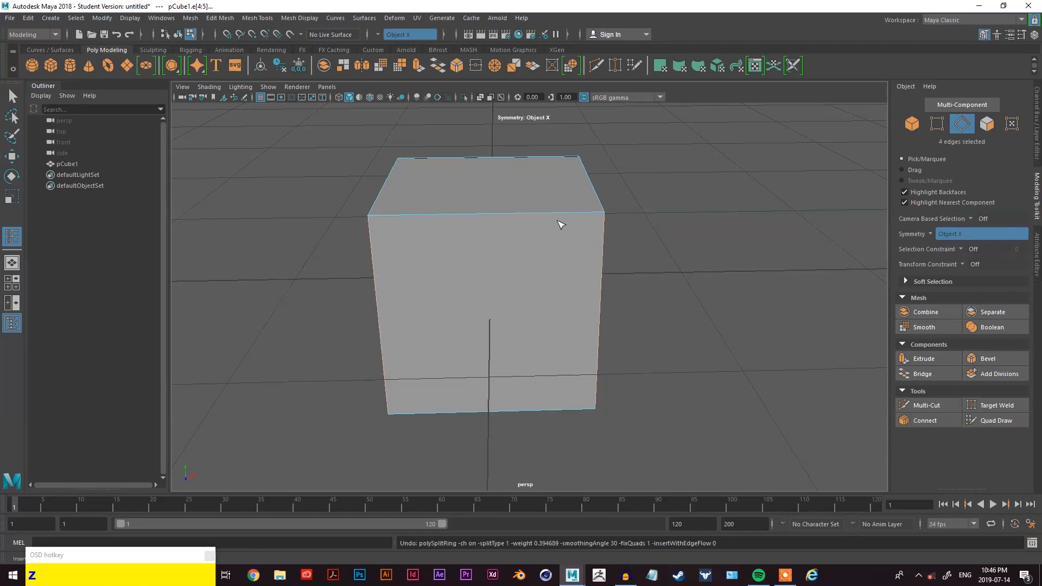
- Try to insert further edge loops by picking the cube's top edges
click(543, 215)
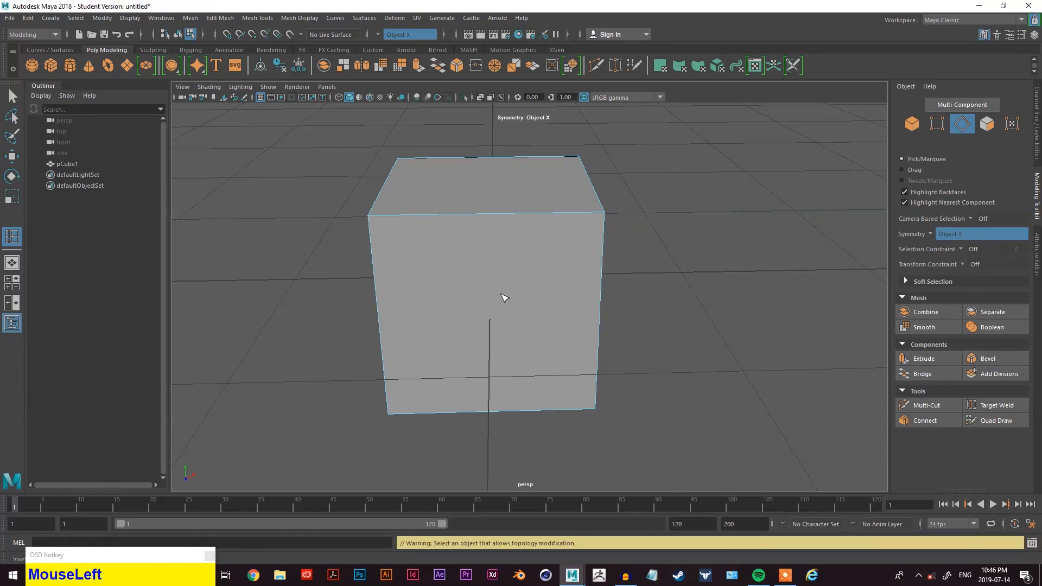
drag(600, 328, 516, 298)
key(z)
click(482, 223)
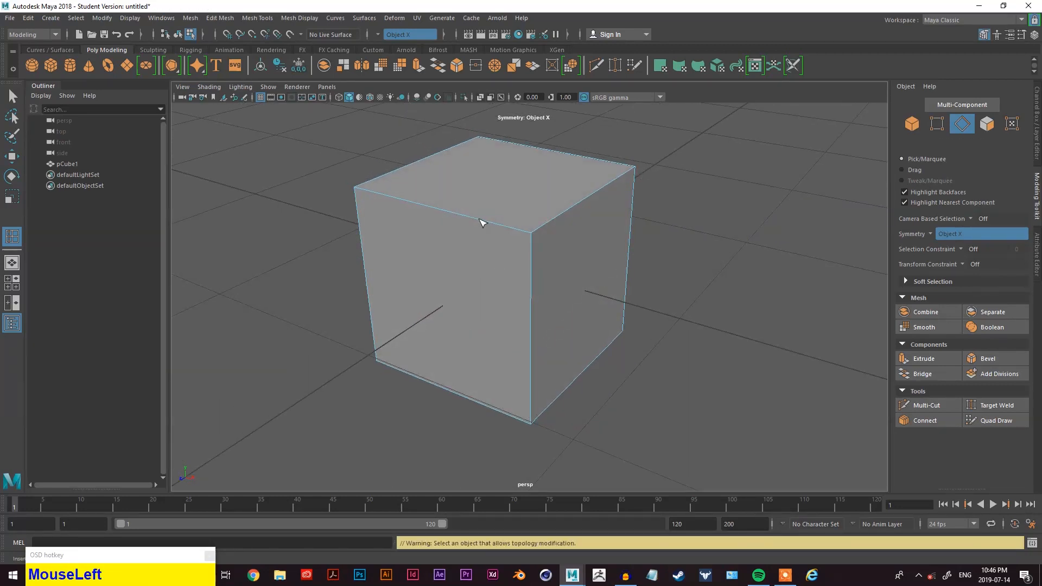
click(558, 221)
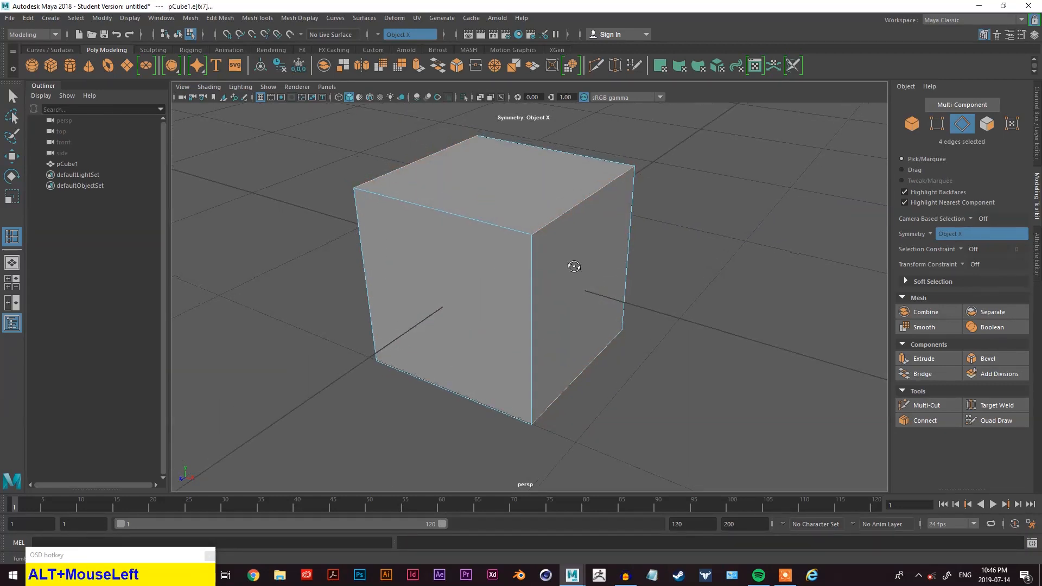
alt+drag(567, 261, 522, 246)
click(524, 244)
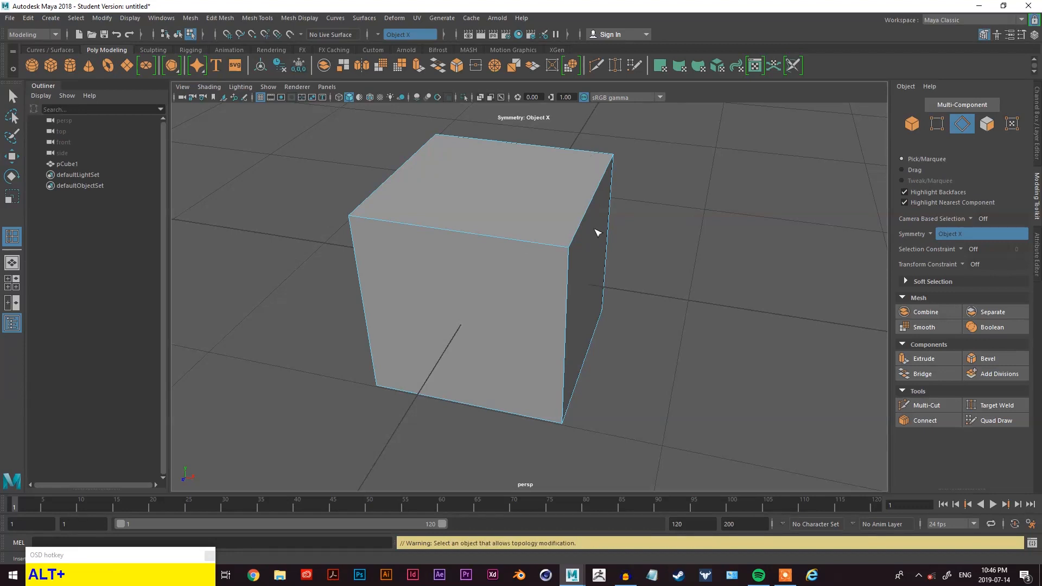
alt+drag(593, 200, 612, 196)
right_drag(612, 190, 620, 155)
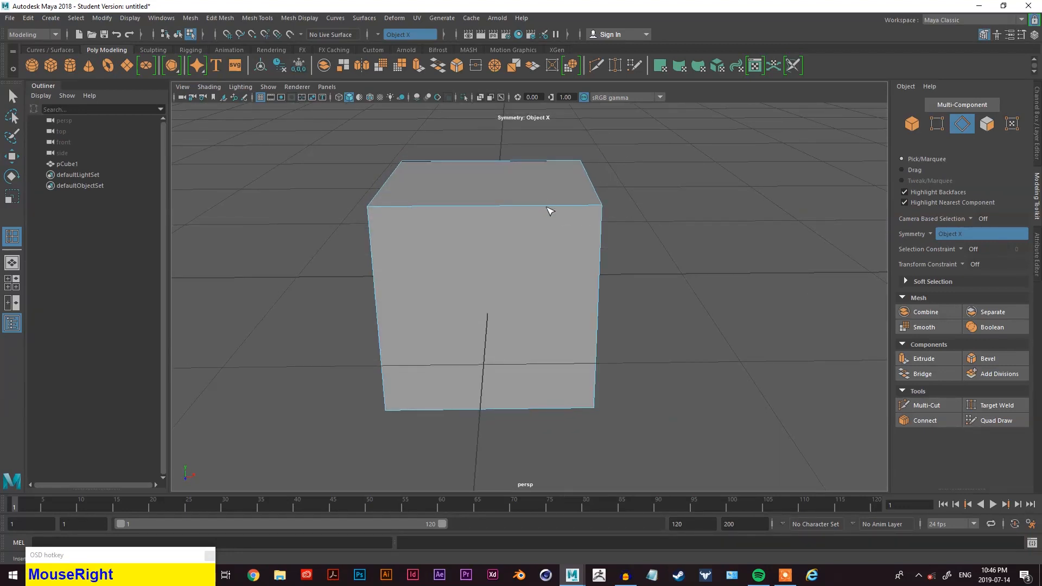
- Select the cube's front top edge and split its edge ring to insert a horizontal edge loop
click(562, 206)
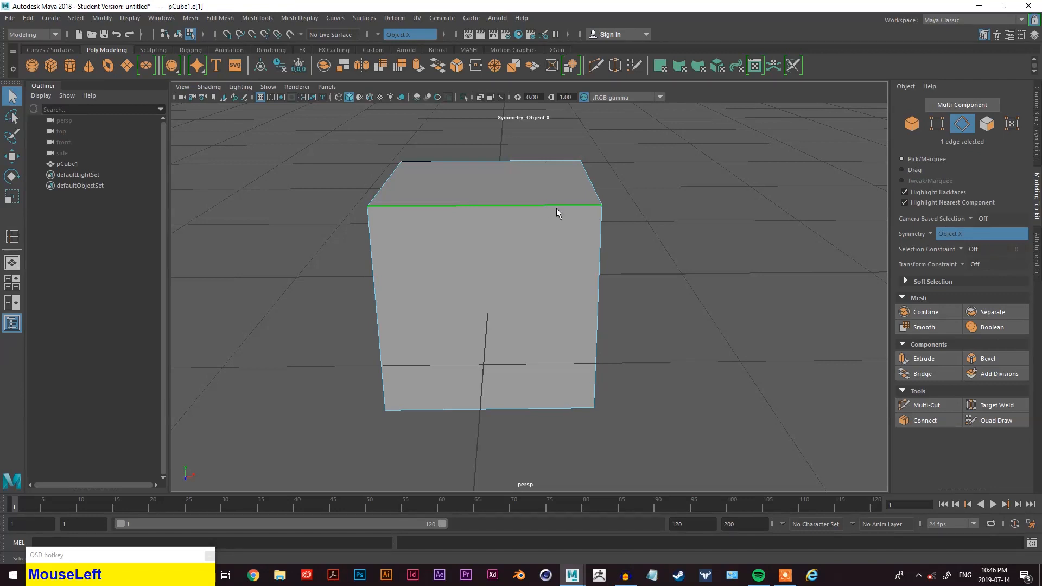
alt+middle_drag(586, 216, 618, 219)
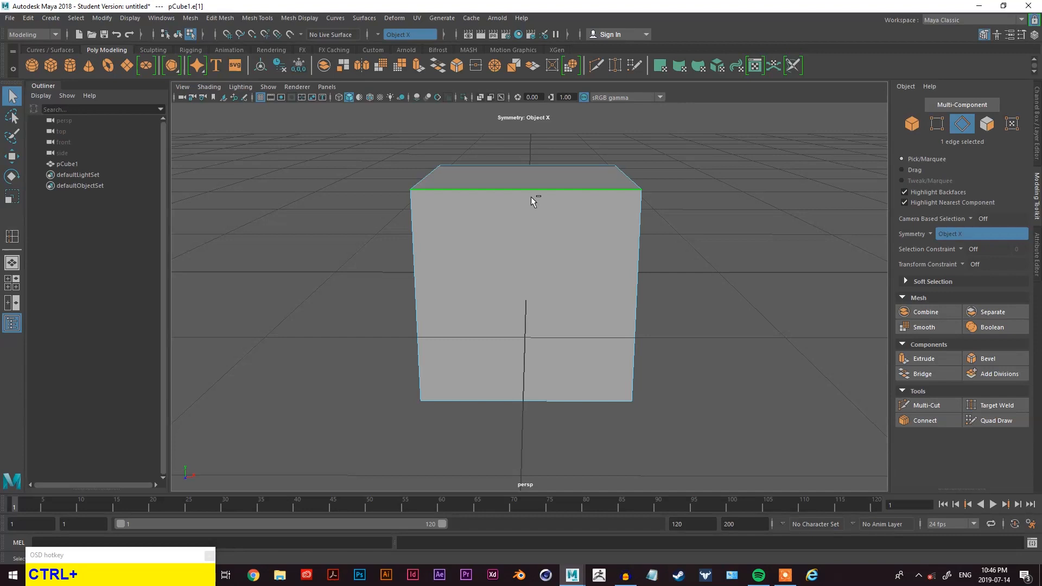
ctrl+right_drag(531, 188, 545, 226)
alt+drag(673, 239, 646, 191)
alt+drag(449, 364, 421, 359)
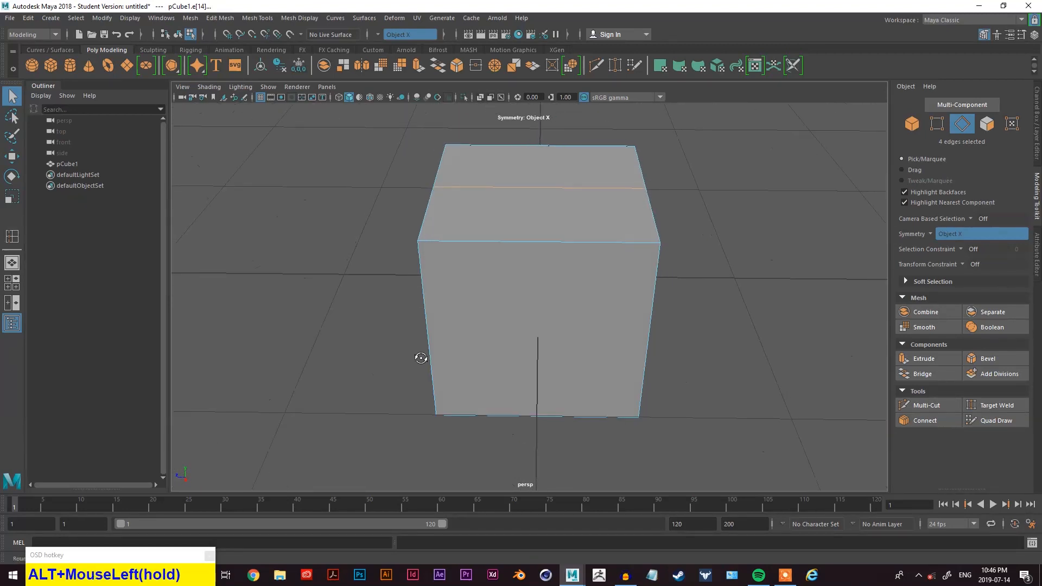
- Select another top edge and split its edge ring to add a second, crossing edge loop
click(558, 247)
ctrl+right_drag(537, 242, 542, 273)
mouse_move(543, 273)
alt+mouse_down()
mouse_move(474, 316)
mouse_move(531, 330)
mouse_move(572, 277)
mouse_move(649, 282)
mouse_move(594, 314)
mouse_move(553, 302)
mouse_move(539, 326)
mouse_move(472, 288)
mouse_move(376, 298)
mouse_move(560, 324)
mouse_move(547, 274)
mouse_move(581, 255)
mouse_move(535, 275)
mouse_move(565, 272)
mouse_move(550, 254)
mouse_move(539, 263)
alt+mouse_up()
- Select two vertical side edges of the cube and switch to the Move tool
right_click(733, 193)
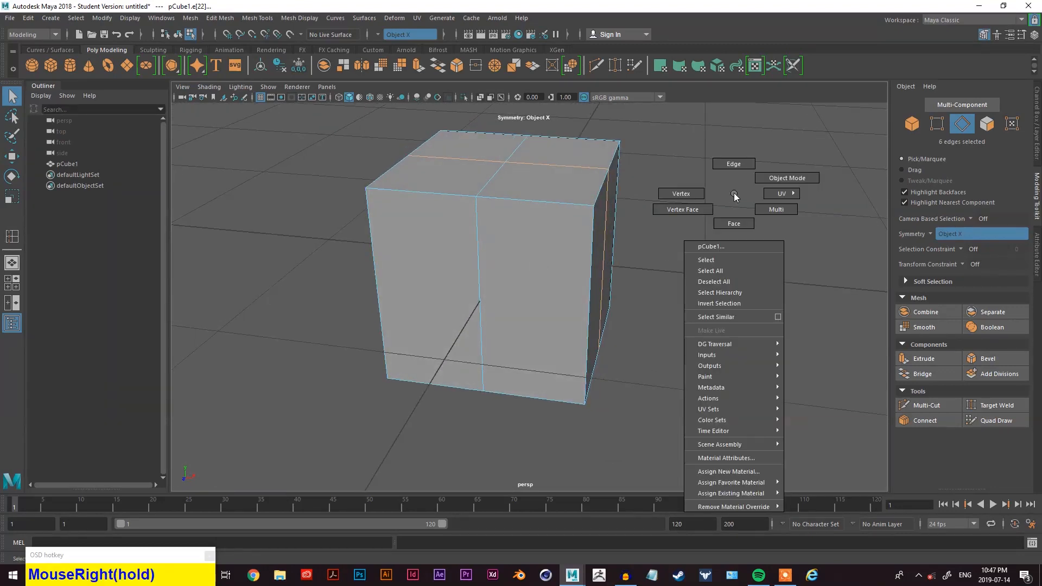
click(604, 293)
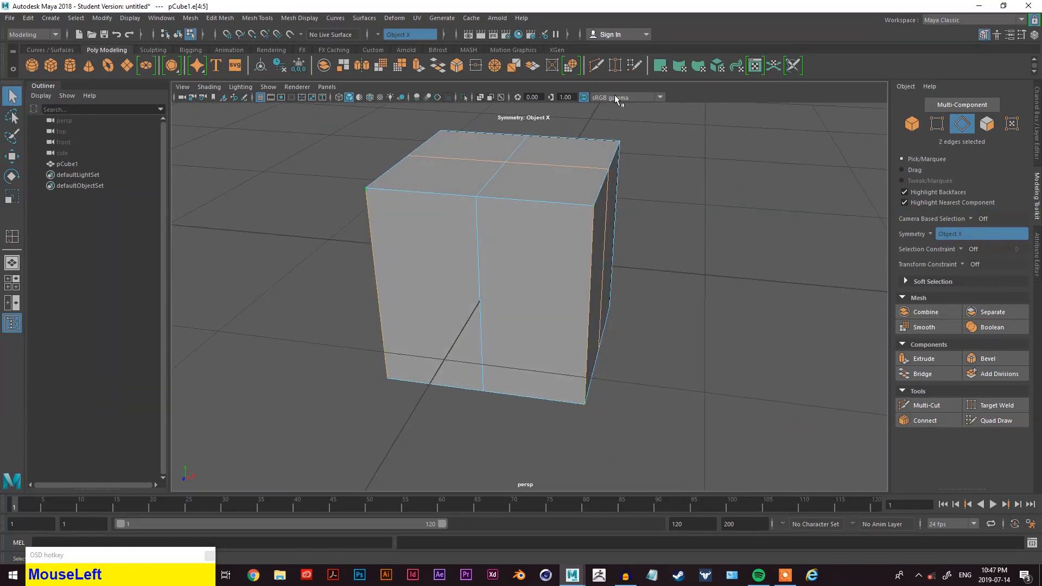
alt+drag(663, 281, 646, 313)
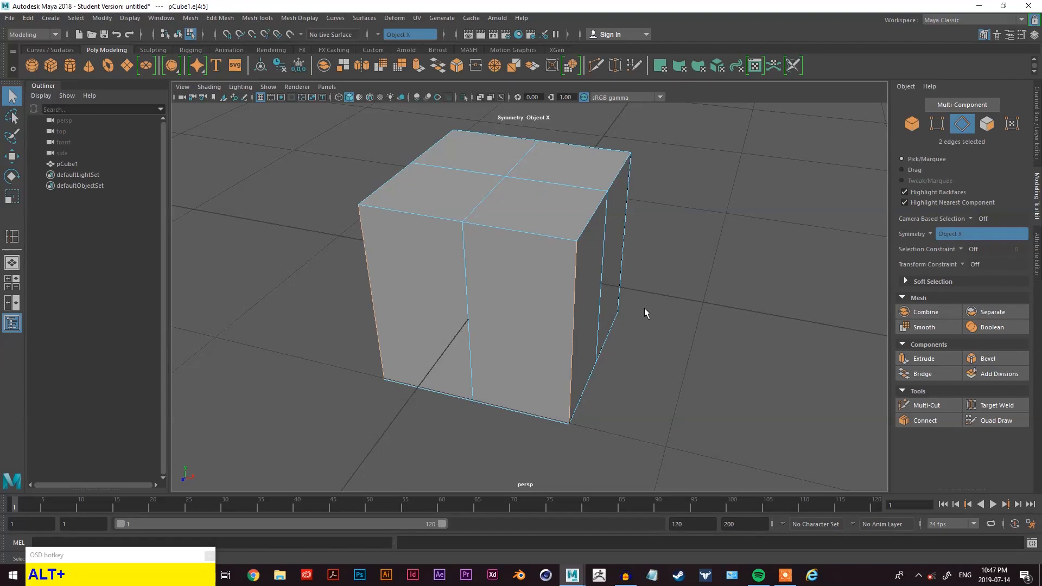
alt+drag(644, 308, 608, 318)
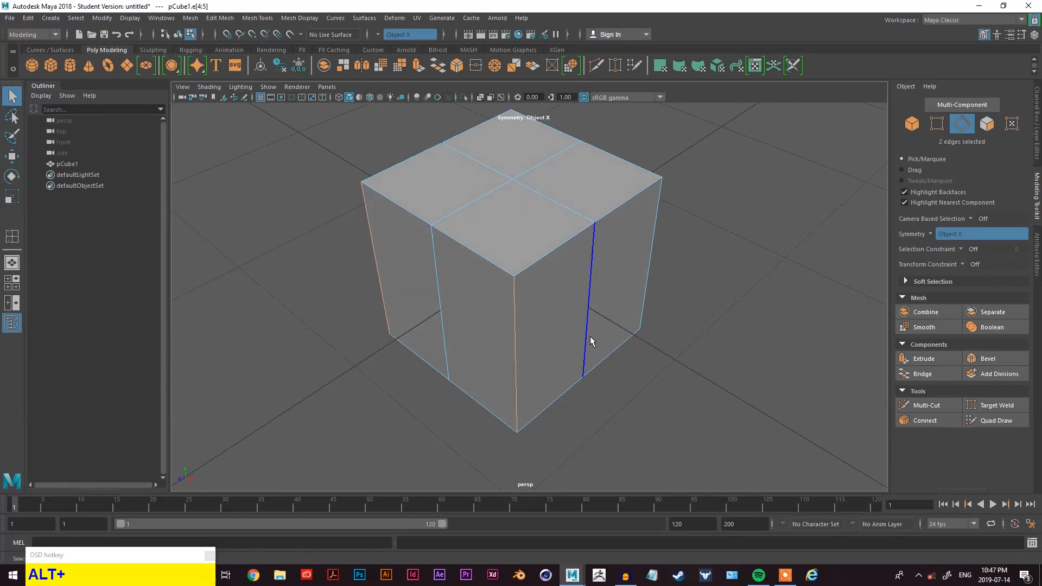
alt+drag(519, 343, 558, 314)
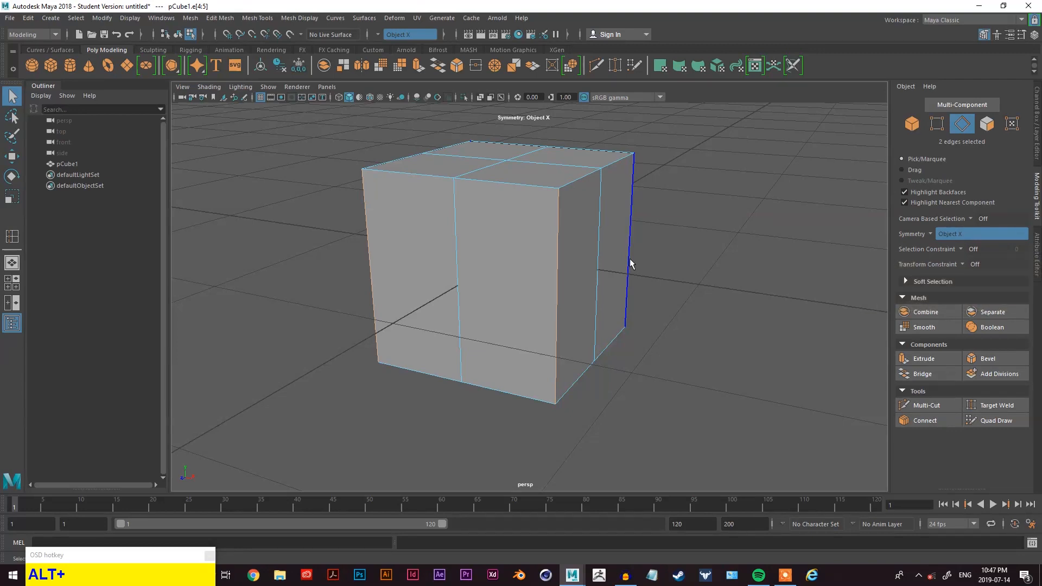
click(553, 262)
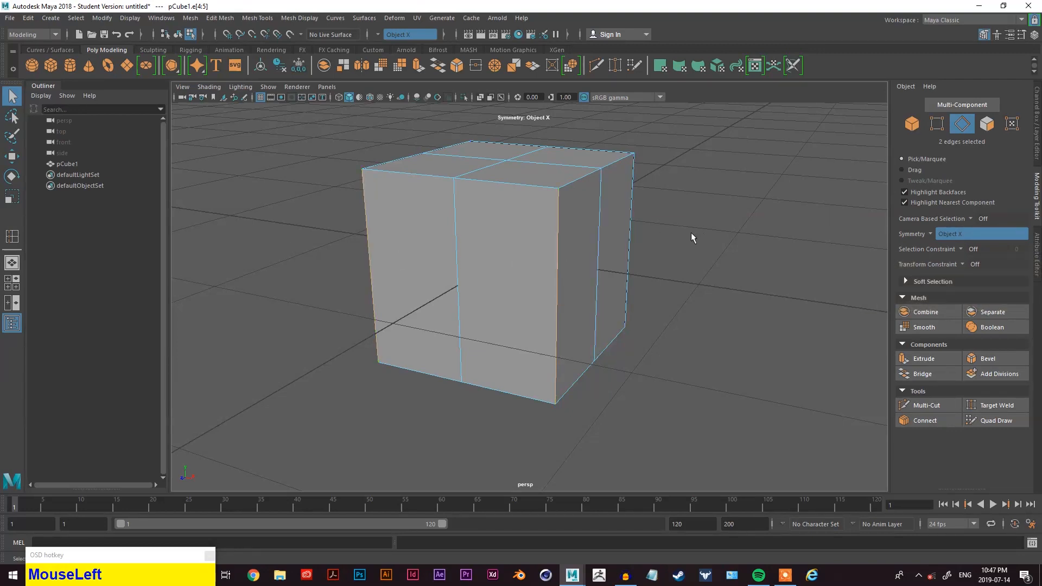
alt+drag(548, 253, 710, 288)
key(w)
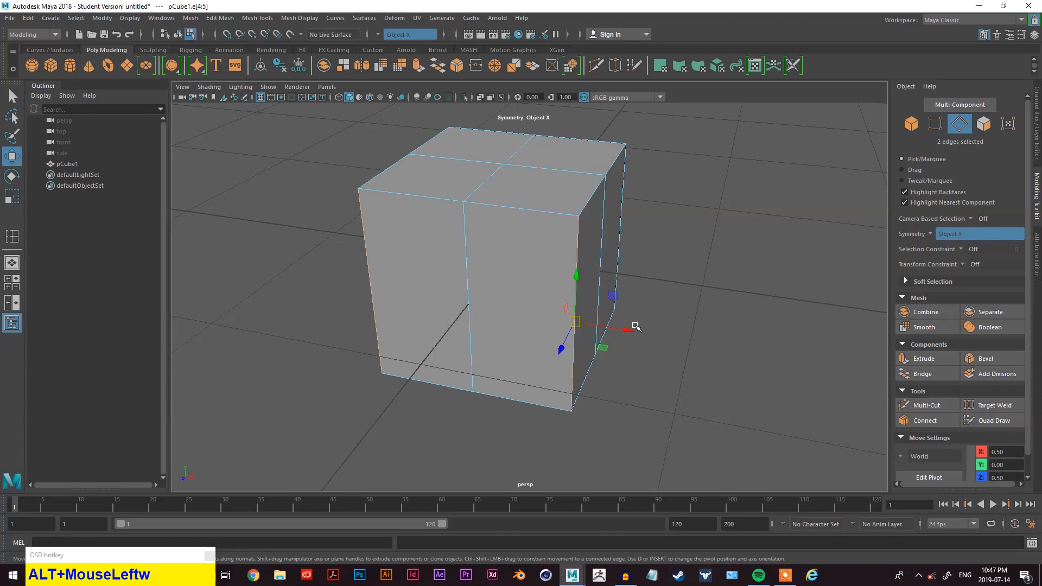
- Move the selected vertical corner edges inward to chamfer the cube into an octagonal column
drag(625, 329, 607, 373)
drag(560, 411, 563, 400)
alt+drag(563, 400, 591, 375)
click(466, 357)
drag(598, 321, 574, 319)
alt+drag(658, 339, 340, 325)
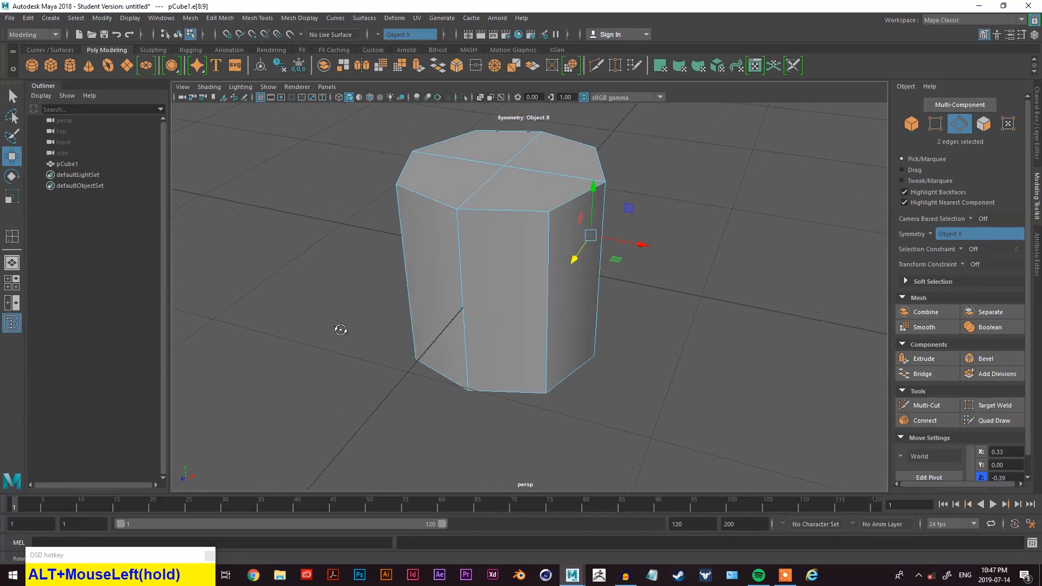
- Select the whole object and cycle through the Select, Move, Rotate and Scale tools
right_drag(648, 217, 619, 198)
alt+drag(539, 223, 571, 229)
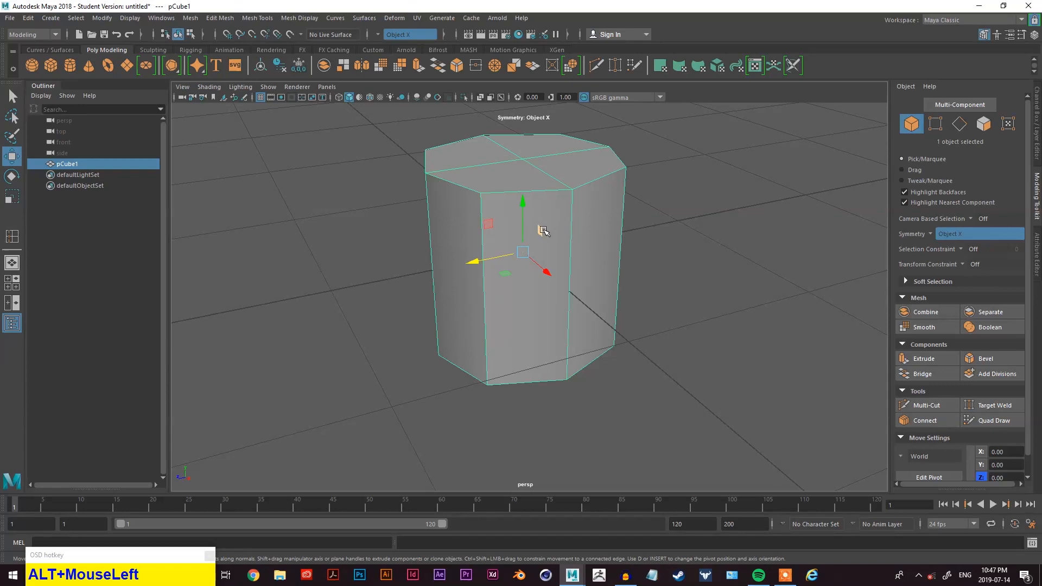
alt+drag(542, 195, 570, 224)
alt+middle_drag(579, 221, 571, 240)
mouse_move(576, 271)
alt+mouse_down()
mouse_move(520, 251)
mouse_move(573, 255)
alt+mouse_up()
alt+middle_drag(572, 254, 573, 269)
right_drag(682, 226, 732, 213)
alt+drag(615, 245, 607, 249)
alt+middle_drag(607, 249, 614, 293)
key(q)
key(w)
key(e)
key(r)
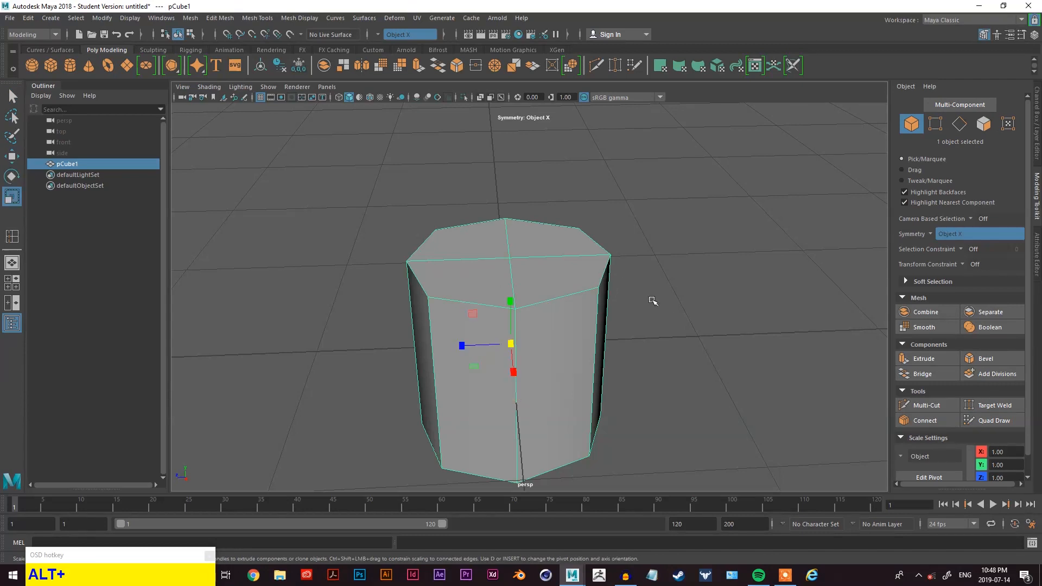
- Scale the object along its individual axes to change its proportions
drag(460, 346, 578, 344)
mouse_move(577, 344)
alt+mouse_down()
mouse_move(625, 369)
mouse_move(600, 344)
mouse_move(586, 346)
alt+mouse_up()
alt+drag(586, 347, 526, 340)
drag(546, 298, 547, 321)
alt+middle_drag(632, 344, 612, 312)
alt+drag(612, 313, 608, 304)
drag(526, 258, 527, 255)
alt+drag(617, 312, 589, 300)
- Switch to edge mode, select two vertical edges and insert a horizontal edge loop around the middle
scroll(560, 320, up, 4)
right_click(734, 209)
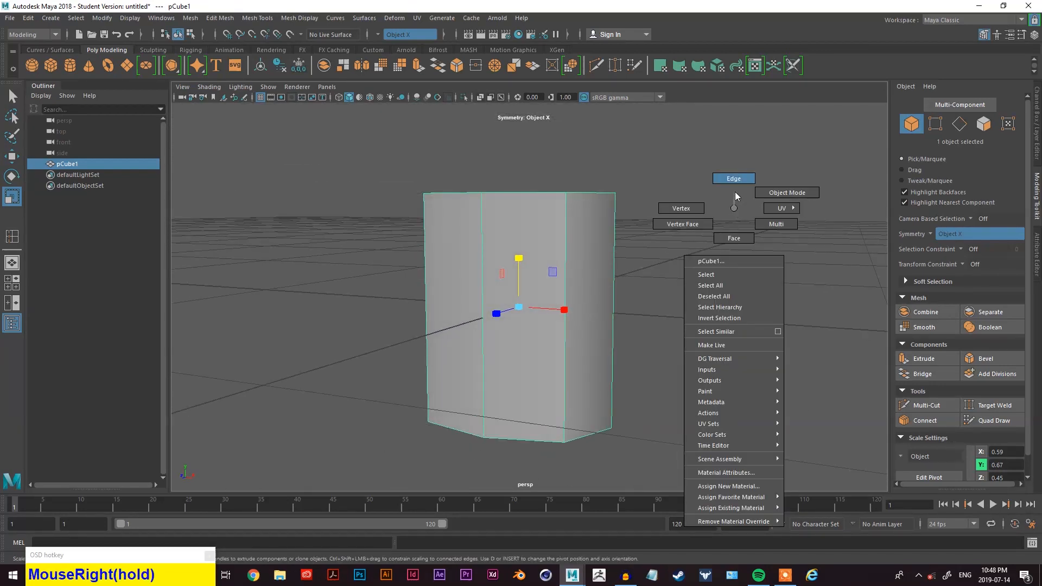
right_drag(734, 191, 735, 191)
click(626, 305)
click(564, 335)
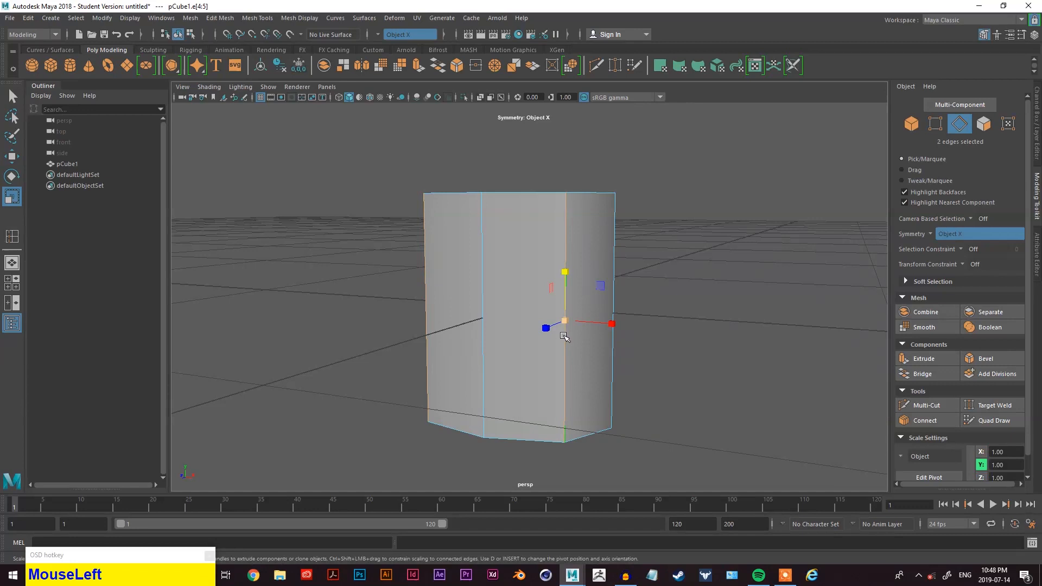
key(space)
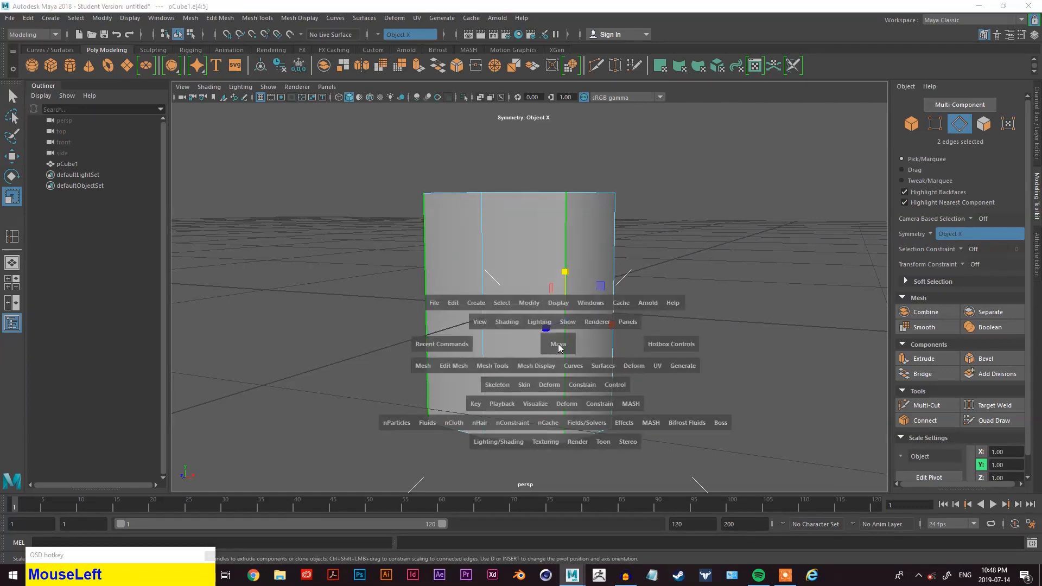
drag(500, 365, 533, 452)
drag(570, 365, 567, 364)
alt+drag(717, 386, 751, 375)
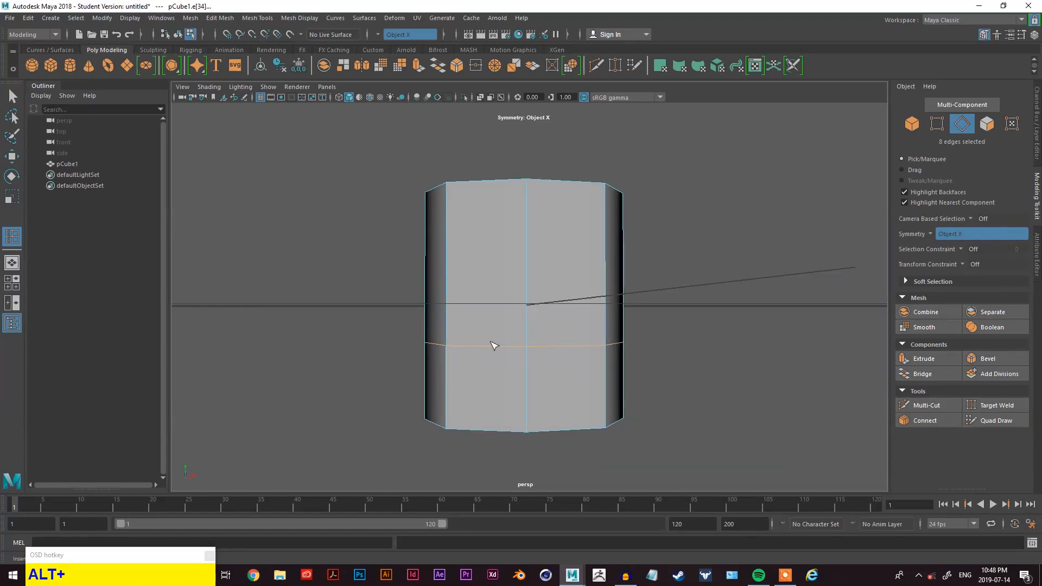
- Scale the new middle edge loop inward to pinch the object's waist
alt+drag(647, 360, 623, 370)
key(r)
key(q)
alt+drag(448, 380, 642, 367)
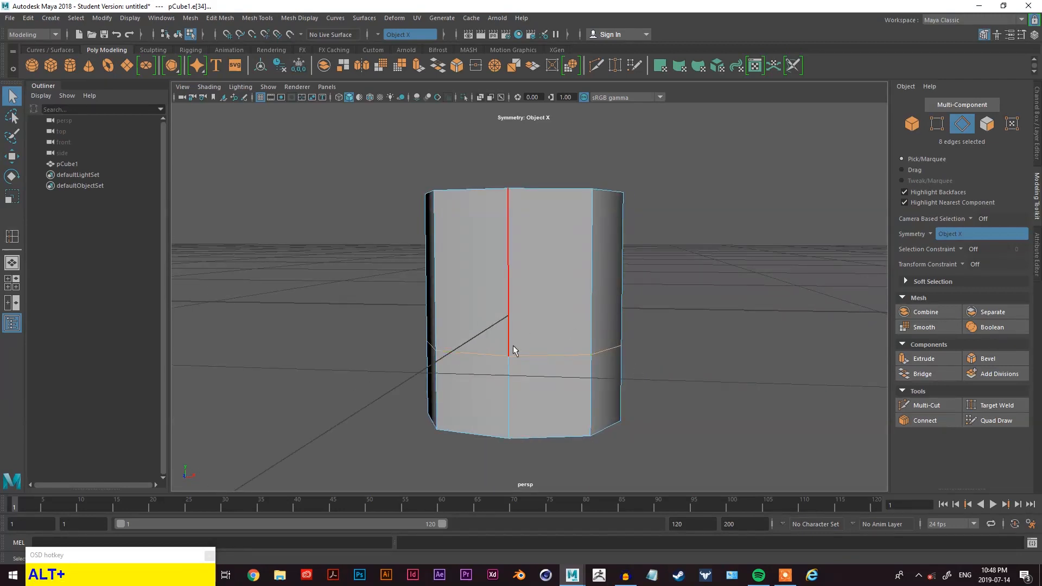
key(r)
drag(621, 345, 651, 334)
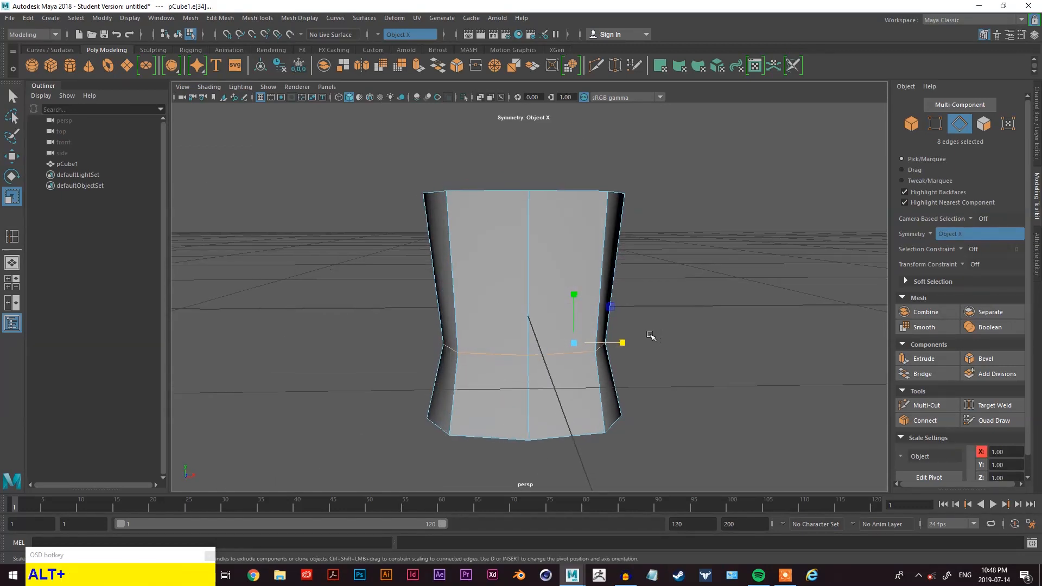
- Insert another horizontal edge loop near the object's top with the Insert Edge Loop tool
click(602, 236)
key(space)
drag(543, 242, 576, 378)
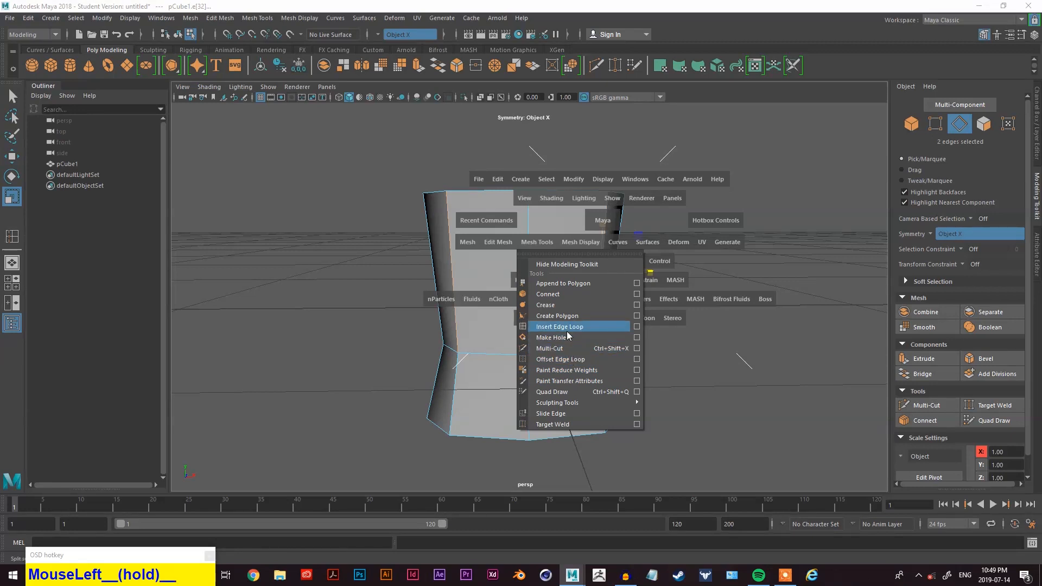
drag(568, 335, 564, 327)
click(609, 230)
mouse_move(666, 289)
alt+mouse_down()
mouse_move(624, 286)
mouse_move(649, 288)
alt+mouse_up()
key(alt+q)
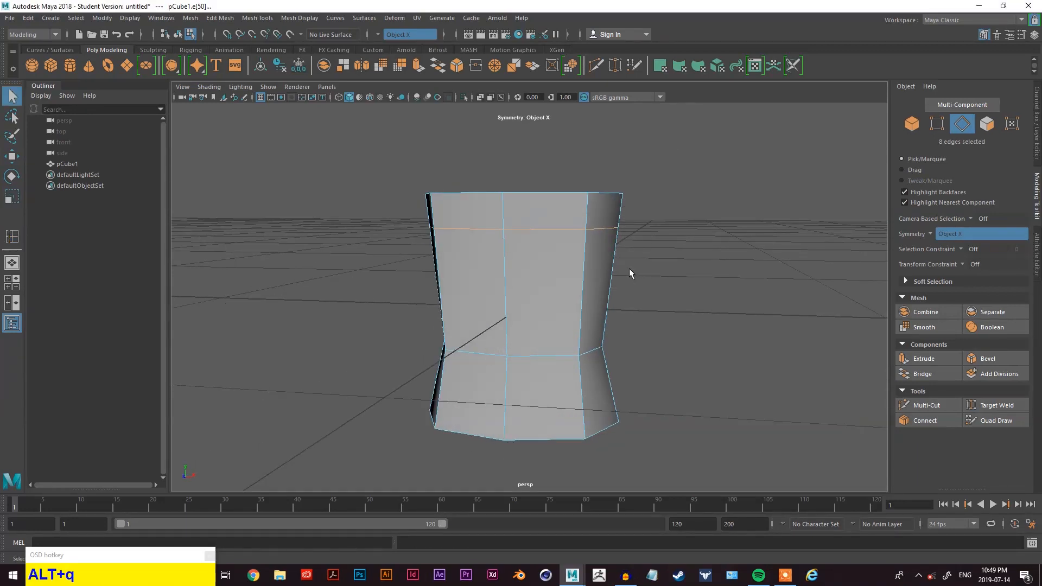
- Scale the upper edge loop inward
key(r)
drag(616, 227, 623, 229)
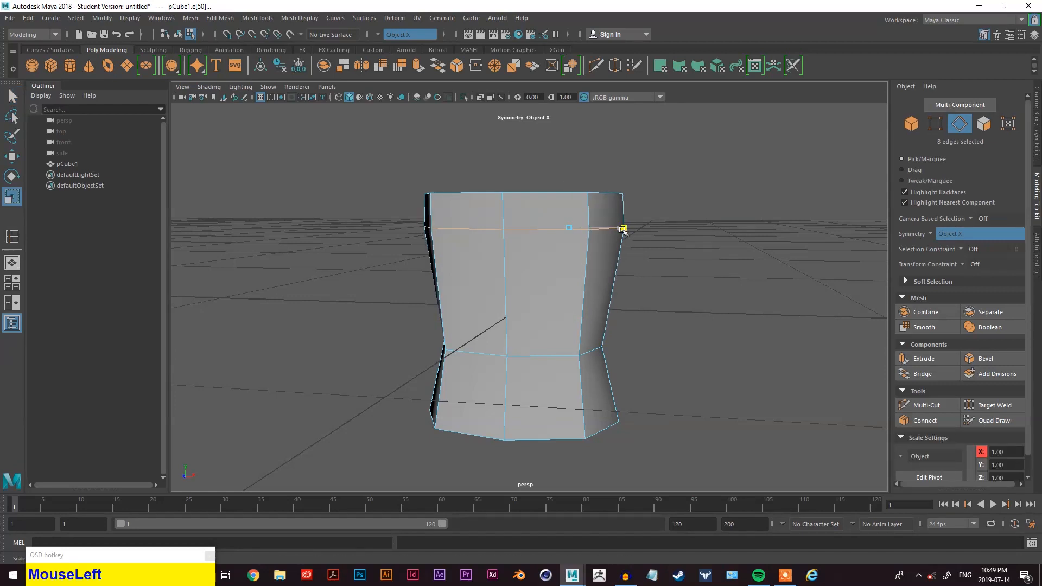
alt+drag(622, 278, 532, 279)
- Select the vertices of the waist and bottom loops and move them downward
click(476, 235)
alt+drag(475, 234, 597, 279)
alt+drag(530, 260, 574, 282)
alt+middle_drag(663, 351, 635, 357)
right_drag(714, 252, 687, 252)
drag(686, 308, 274, 475)
mouse_move(402, 446)
alt+mouse_down()
mouse_move(454, 426)
mouse_move(620, 436)
mouse_move(600, 451)
mouse_move(421, 451)
alt+mouse_up()
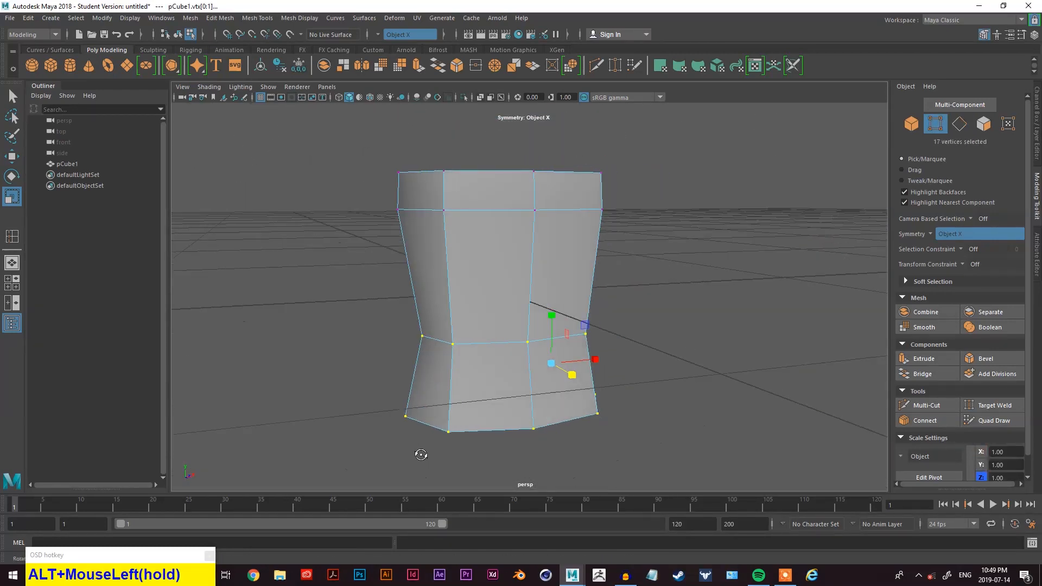
alt+middle_drag(421, 451, 456, 337)
alt+drag(456, 337, 499, 353)
alt+middle_drag(499, 352, 549, 367)
key(w)
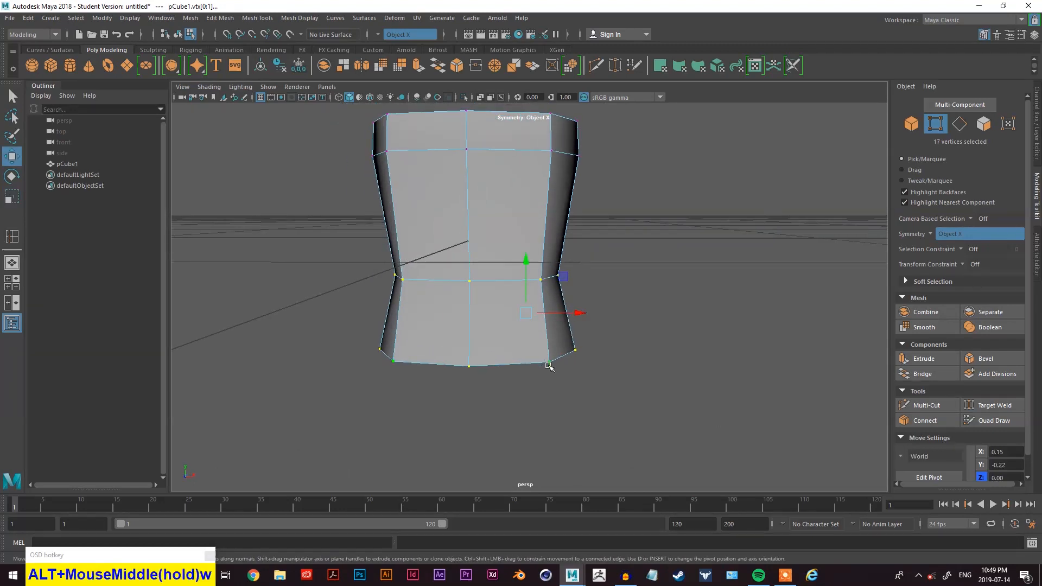
drag(527, 262, 523, 283)
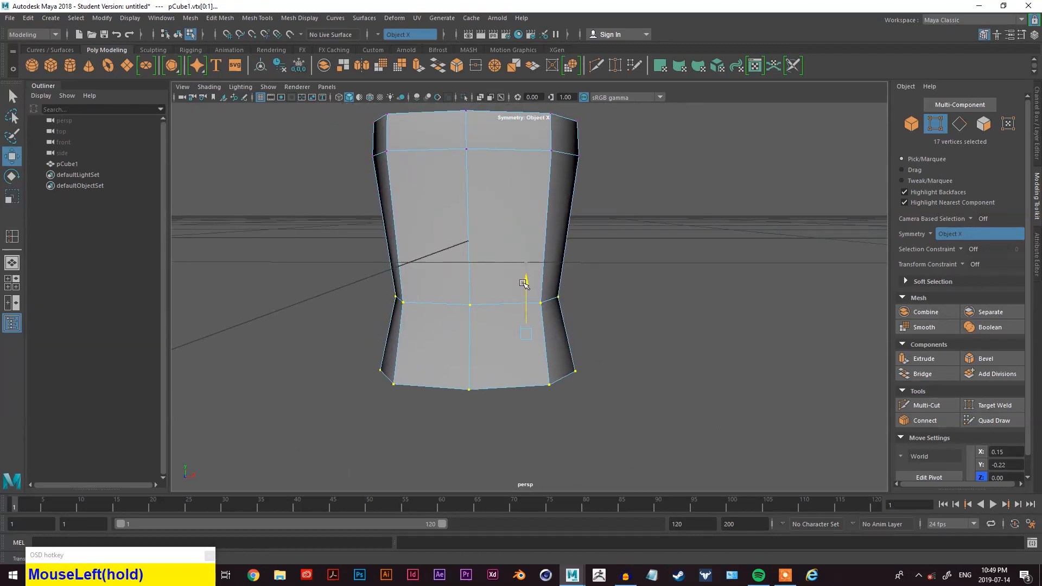
- Select the bottom edge loop and scale it inward to straighten the lower section
alt+drag(596, 287, 634, 252)
right_drag(634, 253, 647, 157)
alt+drag(673, 382, 546, 388)
key(q)
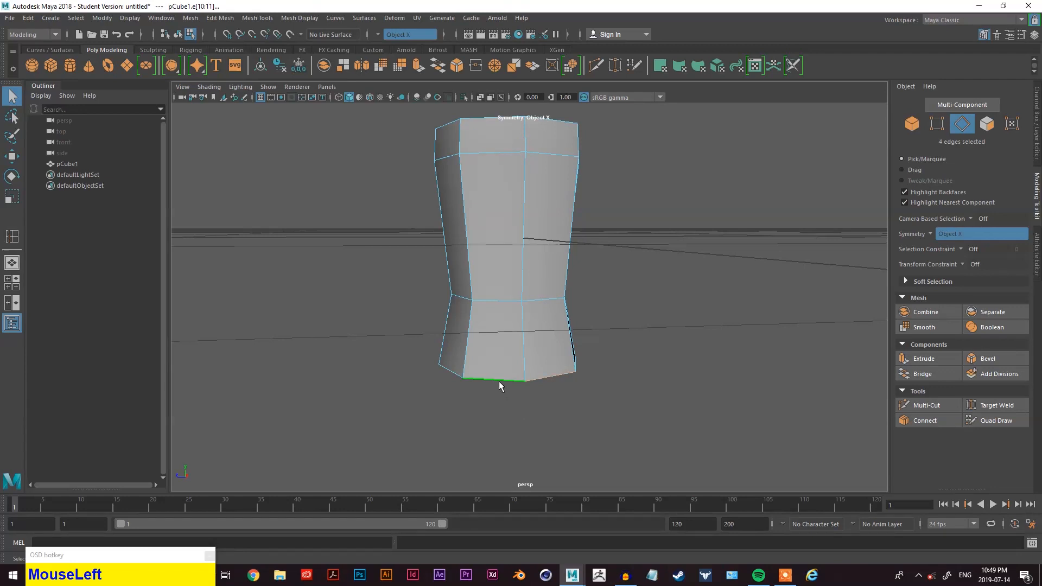
scroll(519, 421, up, 3)
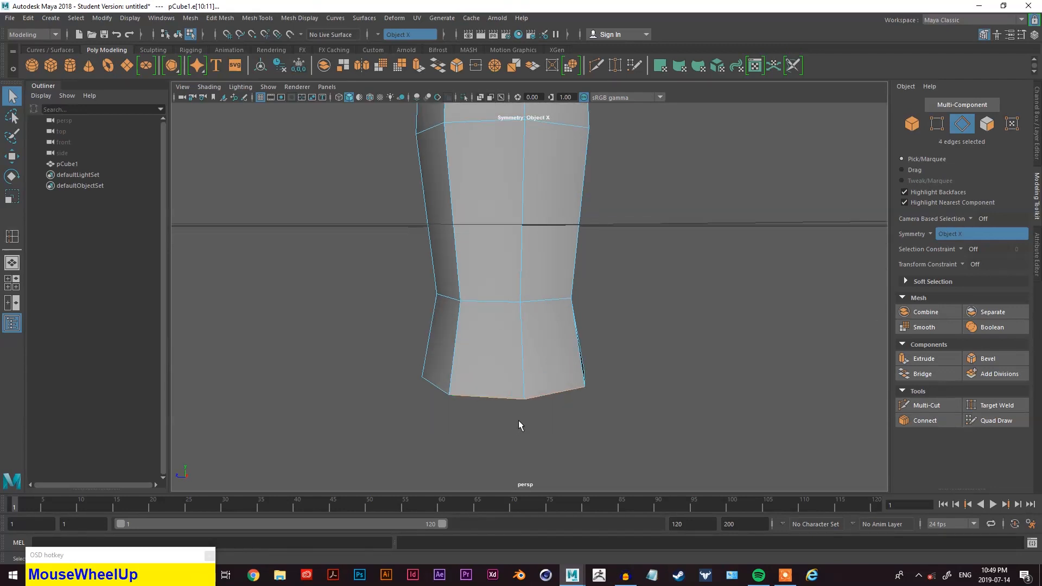
mouse_move(595, 408)
alt+mouse_down()
mouse_move(477, 418)
mouse_move(518, 433)
mouse_move(587, 411)
alt+mouse_up()
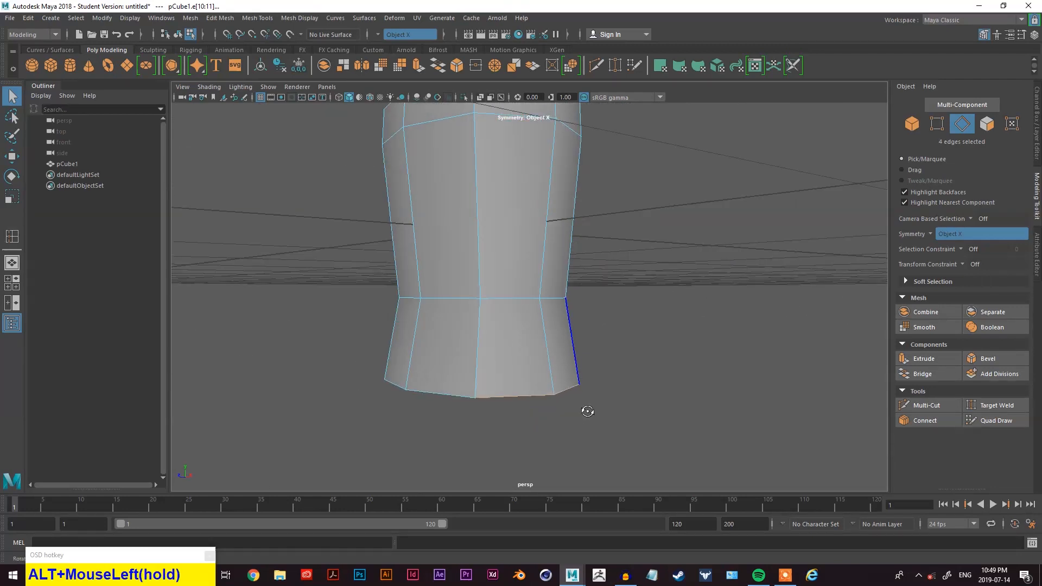
shift+click(448, 400)
alt+drag(448, 400, 565, 406)
alt+drag(635, 434, 577, 443)
alt+drag(535, 412, 545, 399)
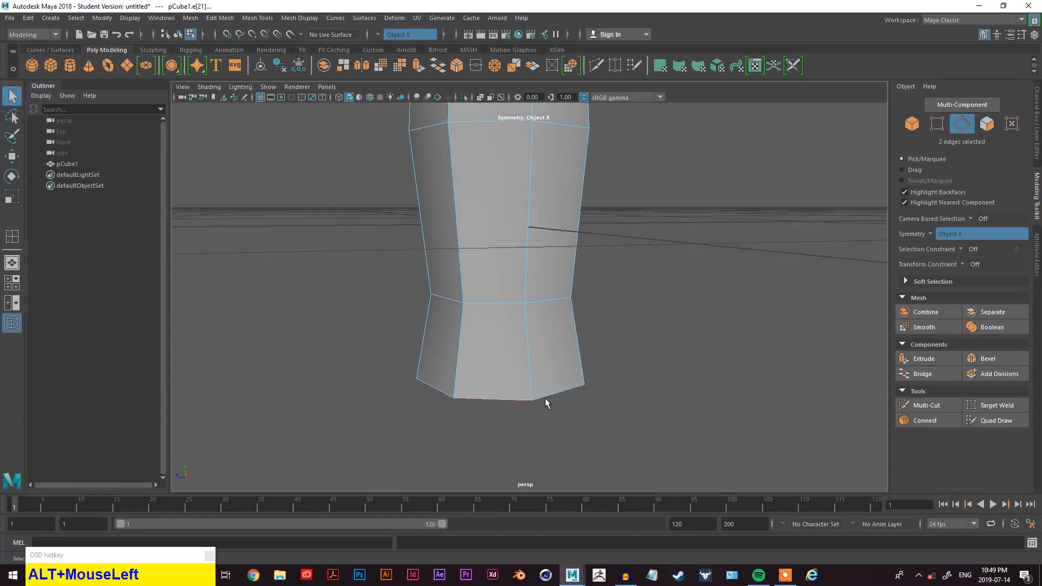
click(537, 397)
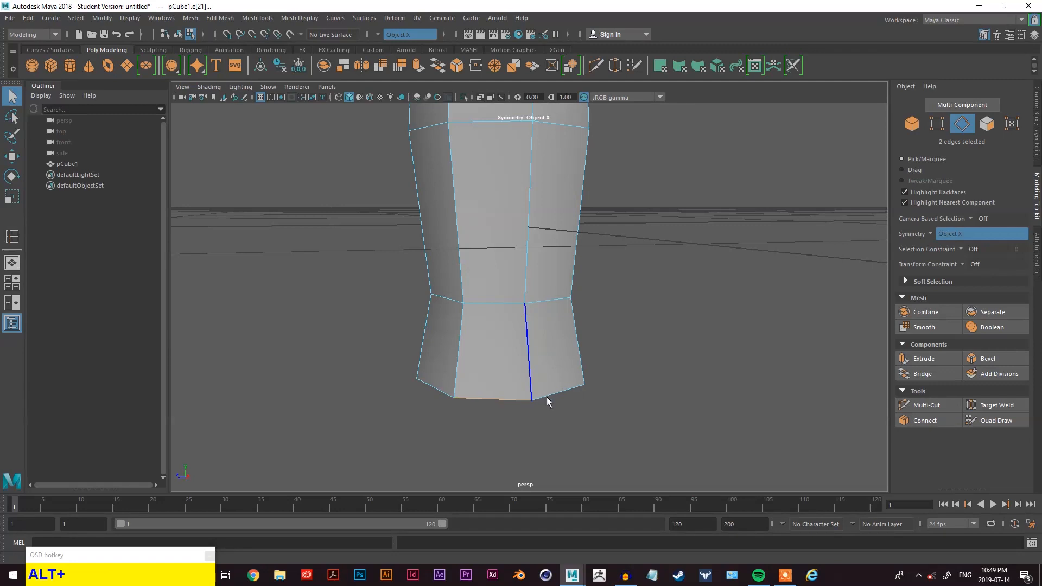
shift+click(549, 394)
alt+drag(549, 394, 458, 418)
key(w)
key(e)
key(t)
key(r)
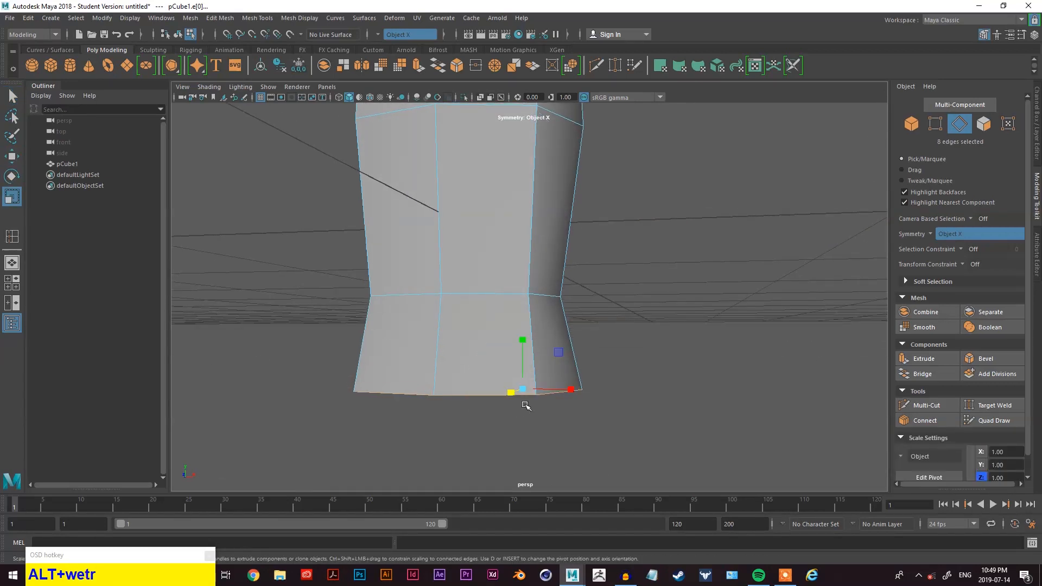
alt+drag(559, 414, 570, 436)
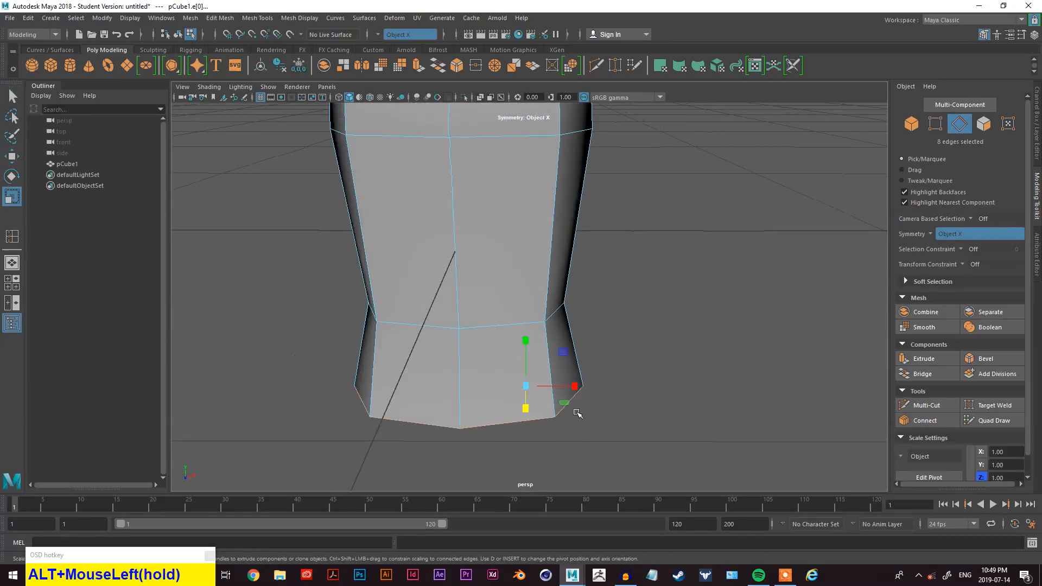
drag(576, 388, 635, 366)
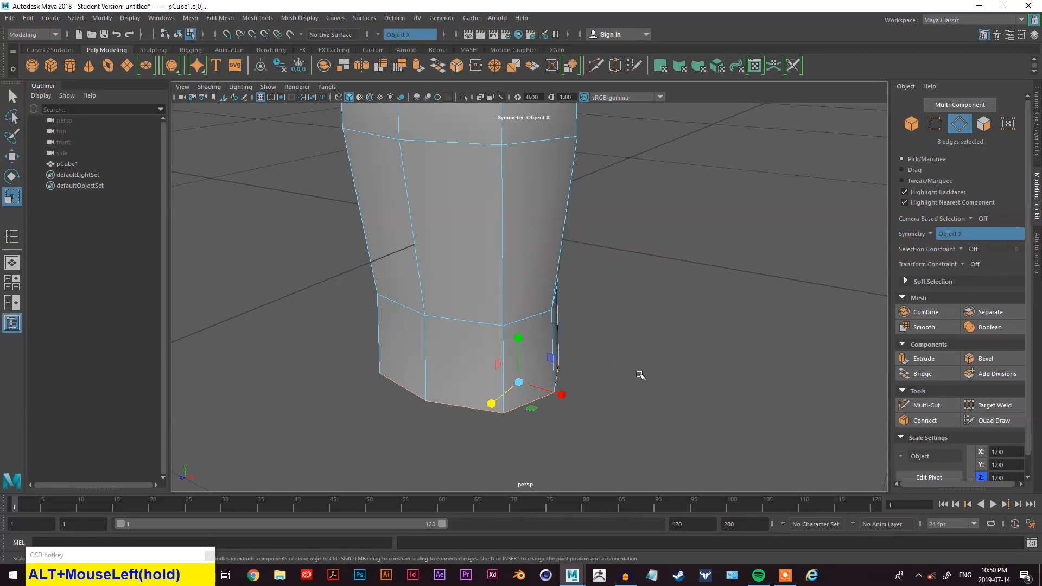
alt+middle_drag(633, 371, 640, 384)
alt+drag(640, 384, 662, 357)
alt+scroll(624, 346, down, 5)
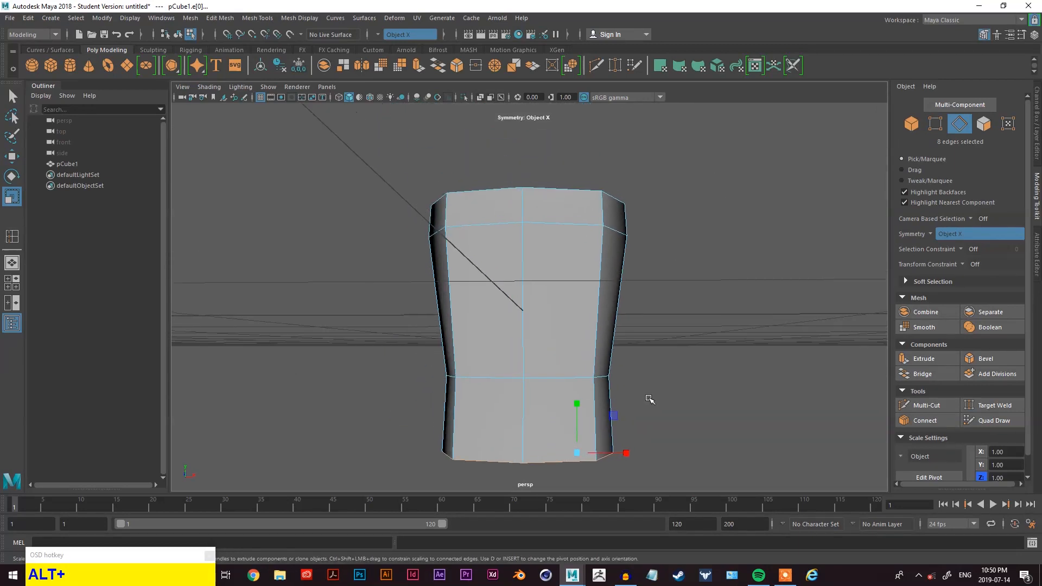
alt+drag(630, 367, 597, 375)
- Inspect the reshaped object from several angles
scroll(519, 333, up, 5)
alt+drag(520, 333, 623, 344)
alt+drag(540, 354, 674, 393)
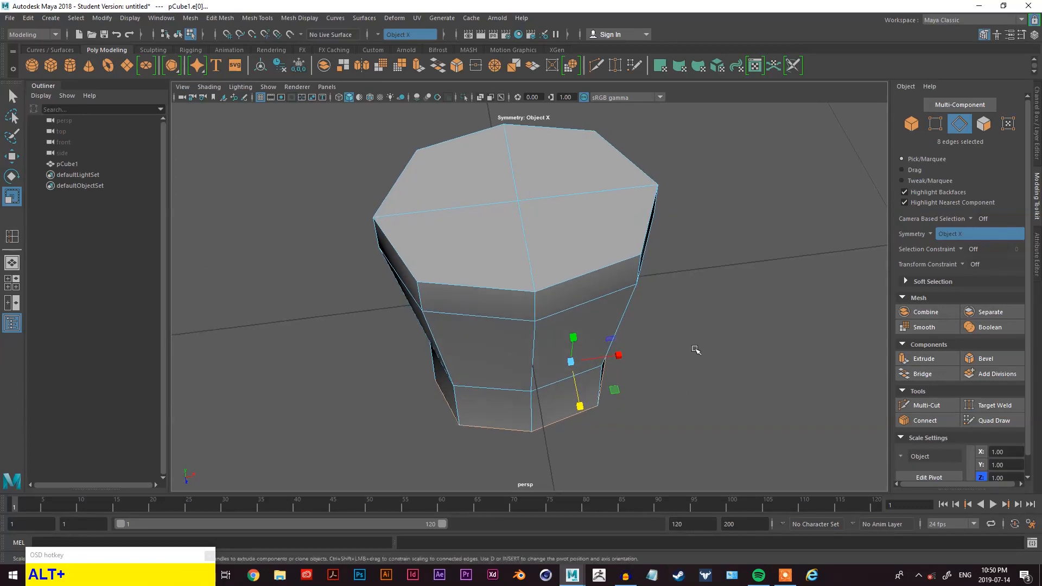
alt+middle_drag(695, 349, 691, 379)
alt+drag(691, 379, 650, 388)
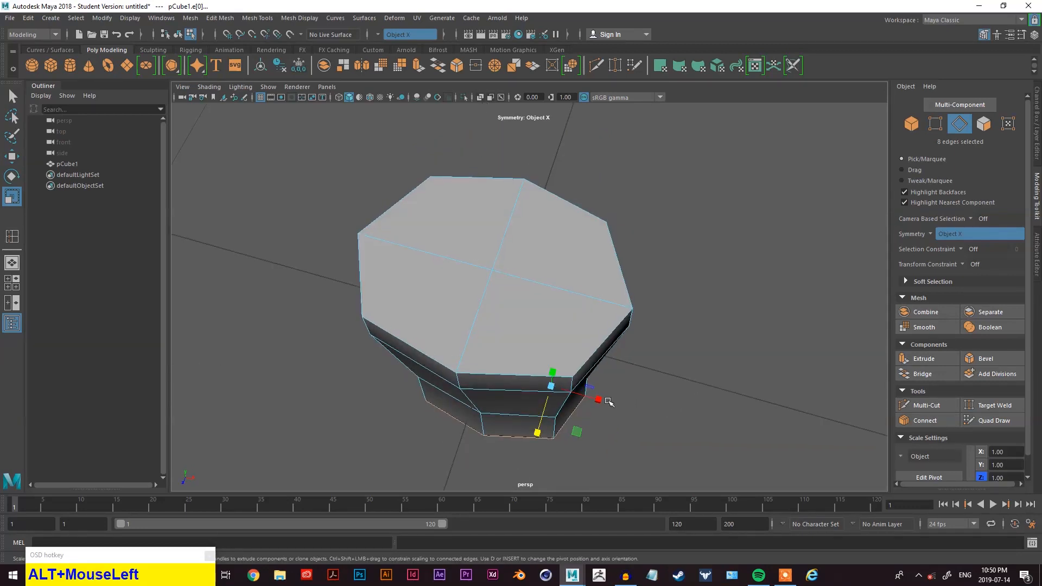
alt+drag(474, 385, 624, 304)
alt+middle_drag(624, 303, 672, 275)
alt+drag(672, 275, 665, 328)
alt+drag(689, 396, 678, 314)
- Switch to face mode and select the front faces of the lower section
right_click(711, 174)
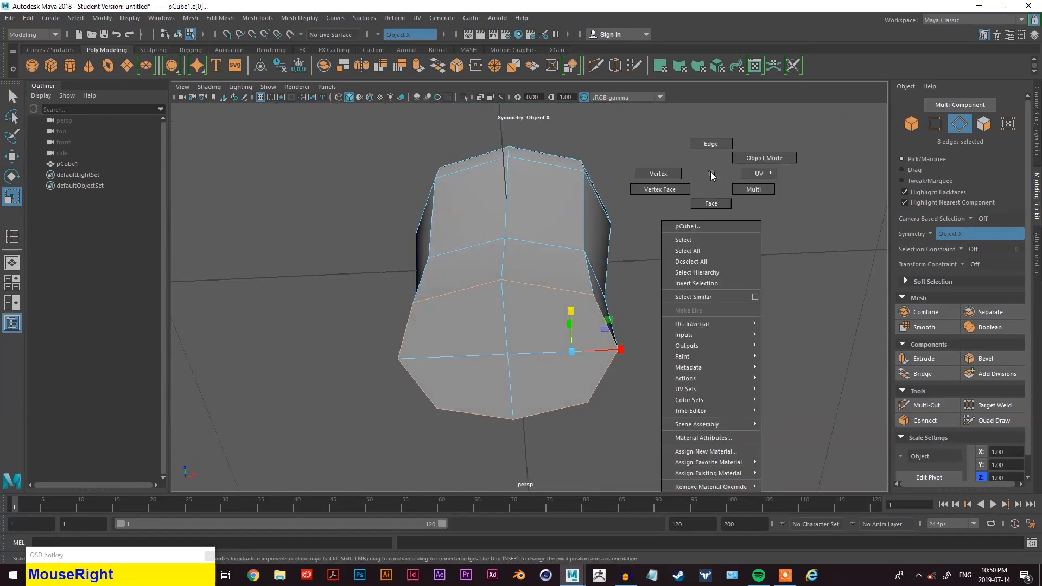
right_drag(713, 182, 711, 197)
click(549, 334)
shift+click(558, 372)
alt+drag(686, 407, 669, 391)
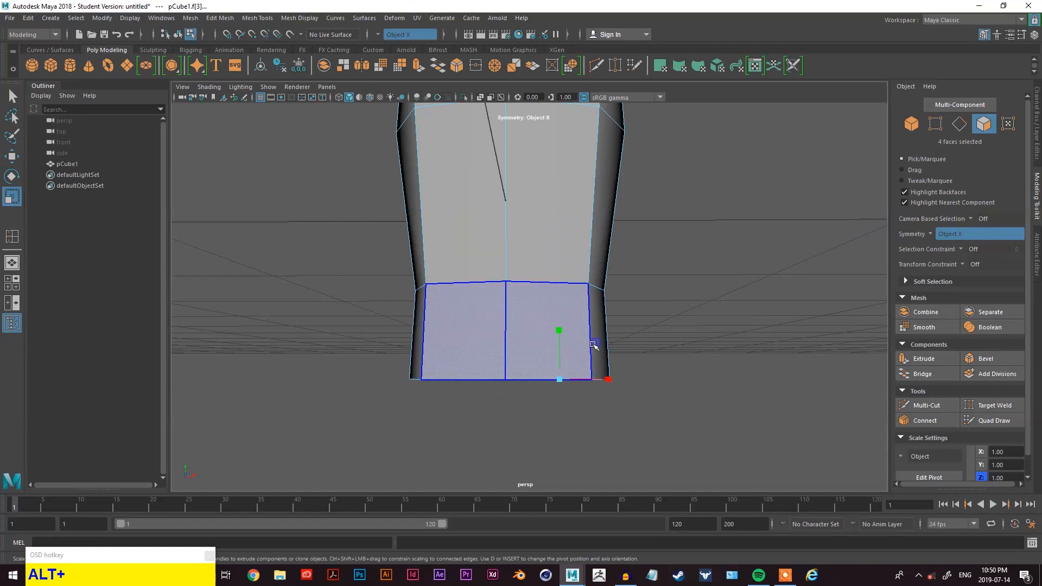
alt+drag(518, 384, 569, 371)
- Try rotating the selected faces and undo the rotation
key(w)
key(e)
key(r)
key(w)
key(e)
alt+drag(628, 402, 543, 439)
key(ctrl+z)
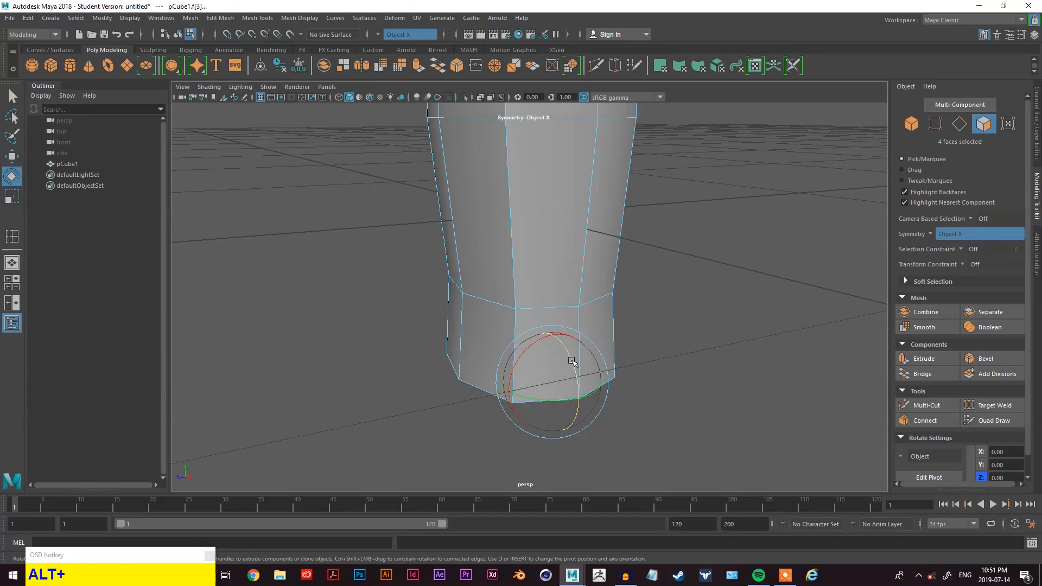
- Rotate the bottom edge loop and undo the rotations
alt+drag(620, 400, 683, 398)
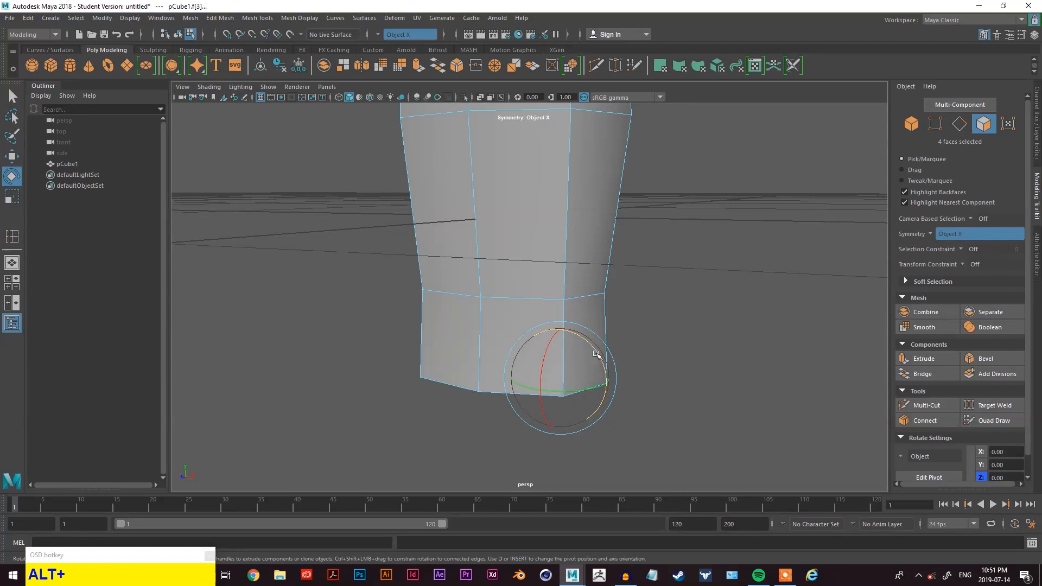
click(609, 373)
right_drag(683, 326, 690, 232)
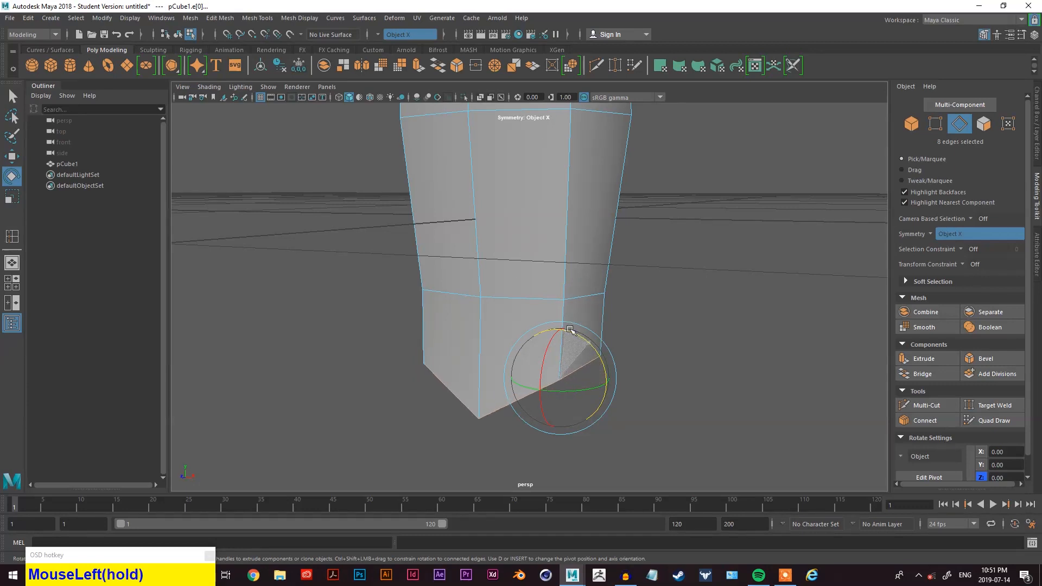
alt+drag(586, 343, 812, 365)
key(alt+z)
alt+drag(723, 386, 673, 295)
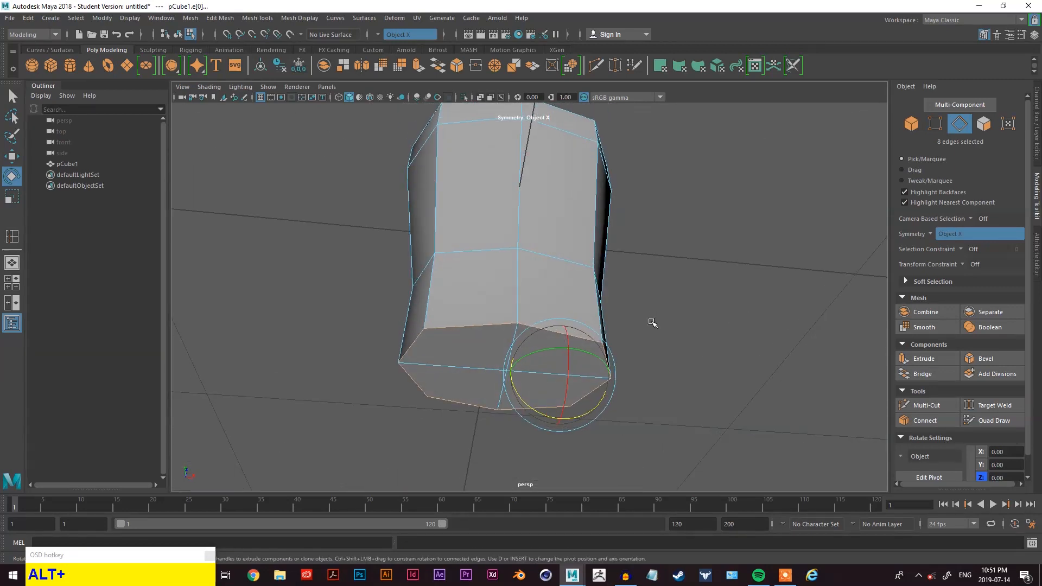
alt+drag(583, 415, 411, 368)
alt+drag(424, 372, 442, 353)
key(alt+z)
- Select the lower front faces in face mode and rotate them to angle the object's bottom
right_click(725, 210)
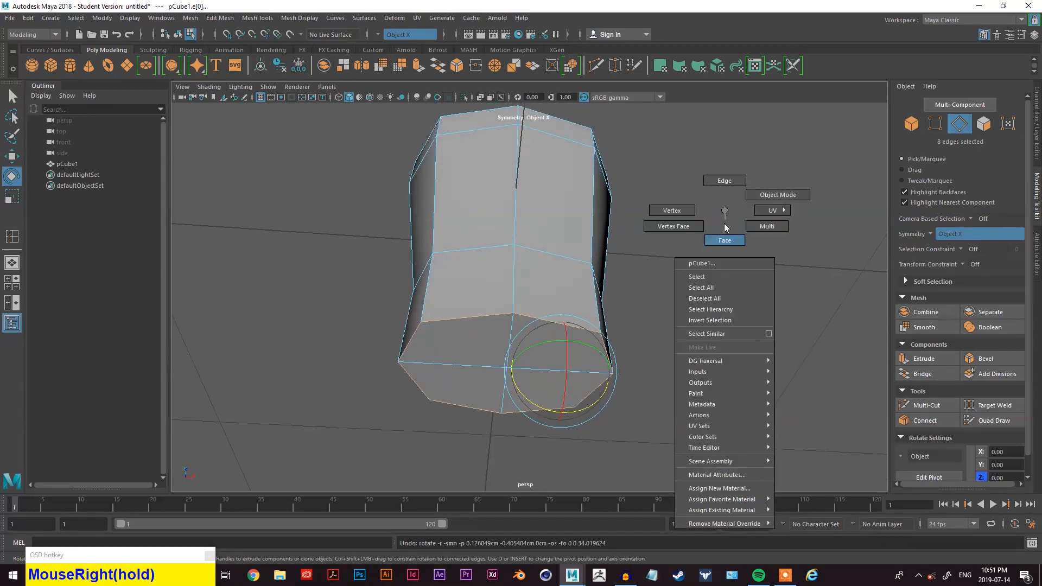
right_drag(724, 210, 725, 240)
alt+drag(725, 239, 674, 386)
click(547, 337)
shift+click(553, 391)
alt+drag(554, 391, 700, 414)
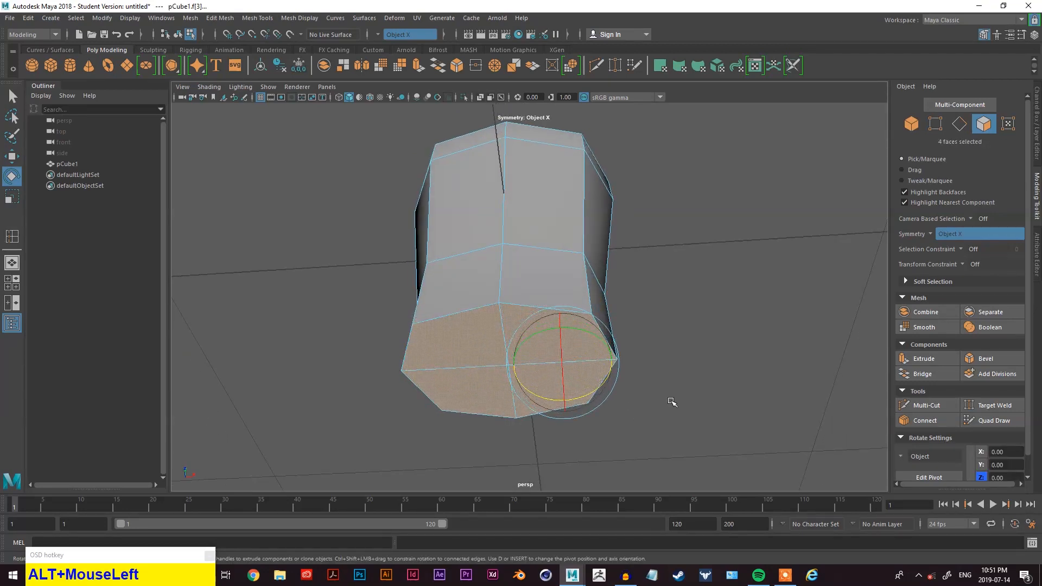
key(e)
drag(591, 390, 687, 383)
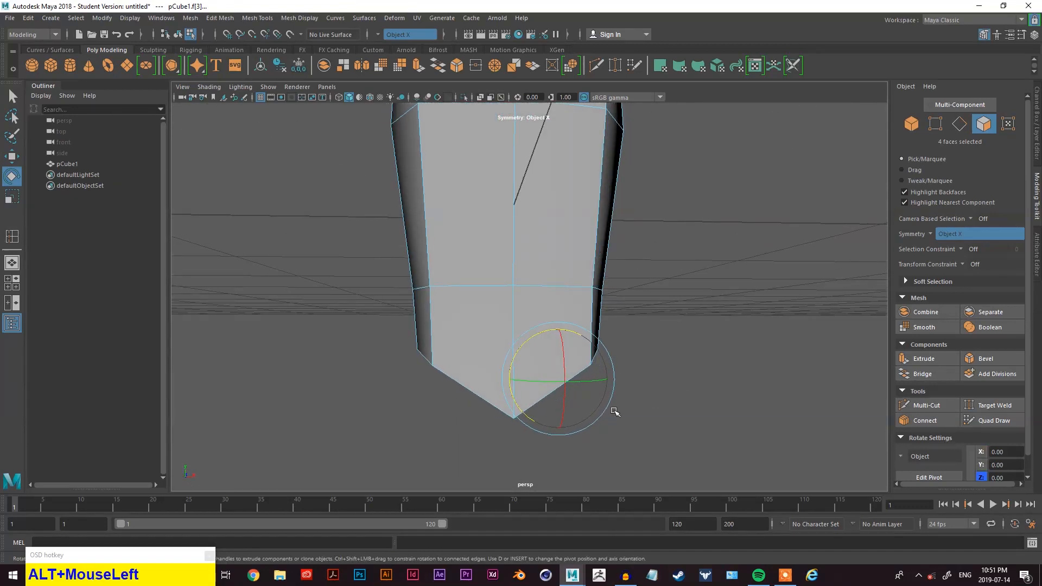
- Orbit around the model and select an edge loop on its lower section
drag(525, 342, 537, 341)
alt+drag(700, 319, 637, 400)
alt+middle_drag(638, 400, 572, 328)
alt+drag(571, 328, 648, 262)
right_drag(649, 262, 650, 239)
alt+drag(670, 269, 597, 356)
click(565, 342)
scroll(564, 347, down, 2)
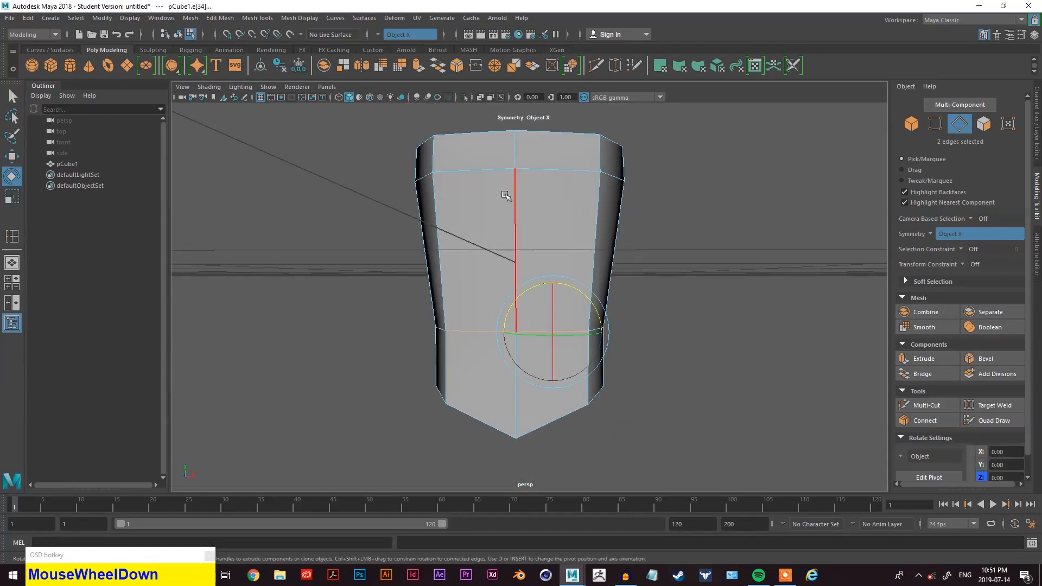
scroll(520, 136, up, 3)
alt+middle_drag(521, 130, 567, 309)
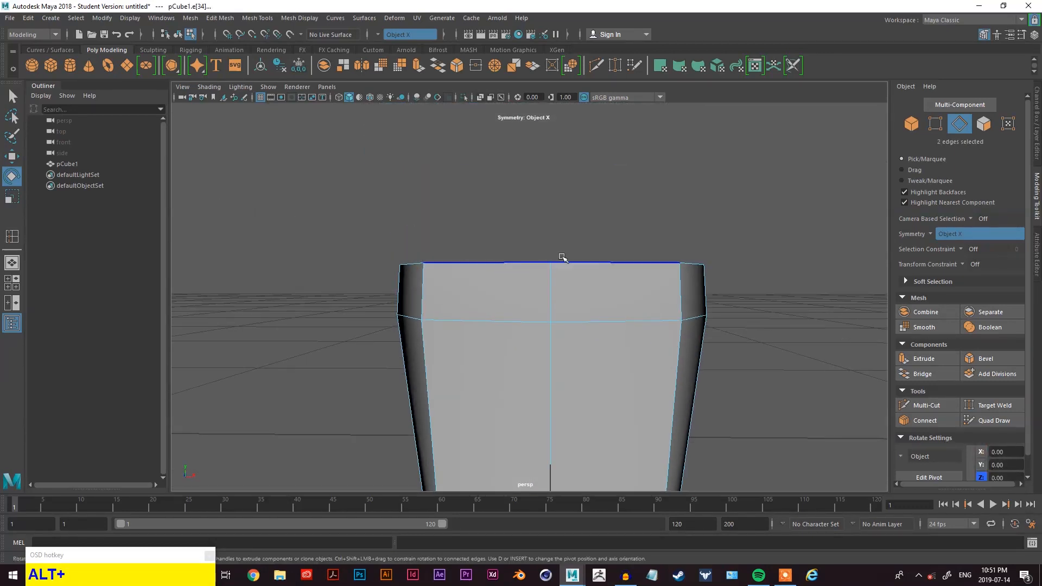
- Select the upper edge loop and orbit the view around the body to inspect it
alt+middle_drag(539, 260, 577, 272)
scroll(597, 355, down, 2)
alt+drag(588, 379, 515, 233)
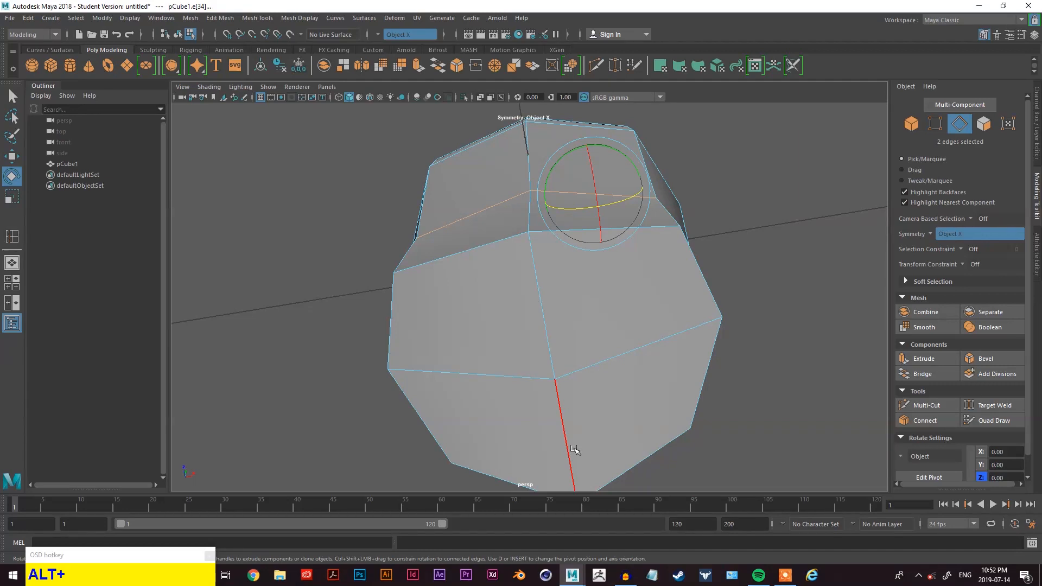
alt+middle_drag(581, 353, 633, 295)
alt+drag(632, 295, 585, 316)
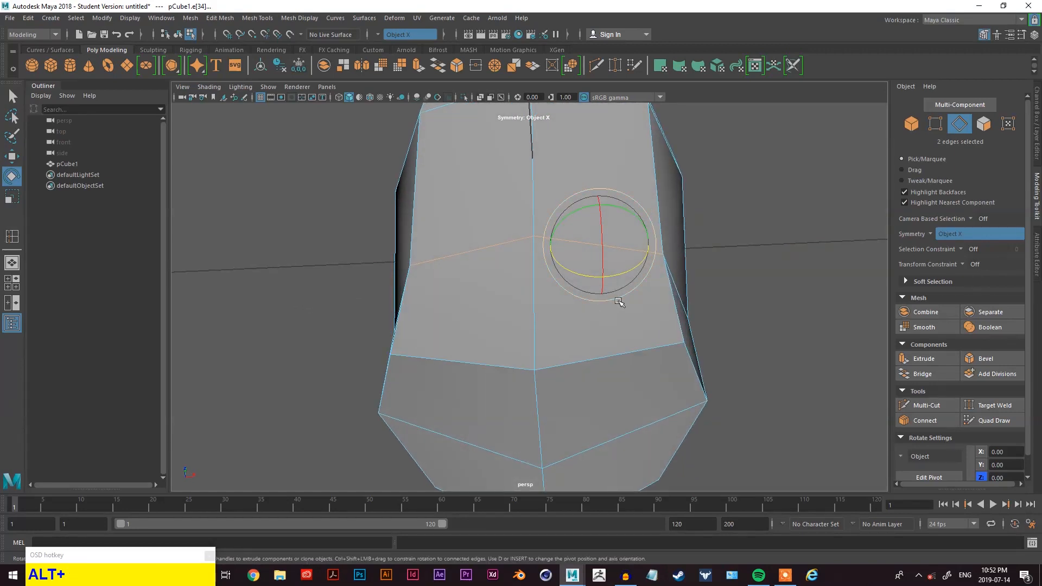
alt+middle_drag(549, 383, 600, 303)
alt+drag(703, 344, 695, 348)
alt+middle_drag(696, 347, 643, 317)
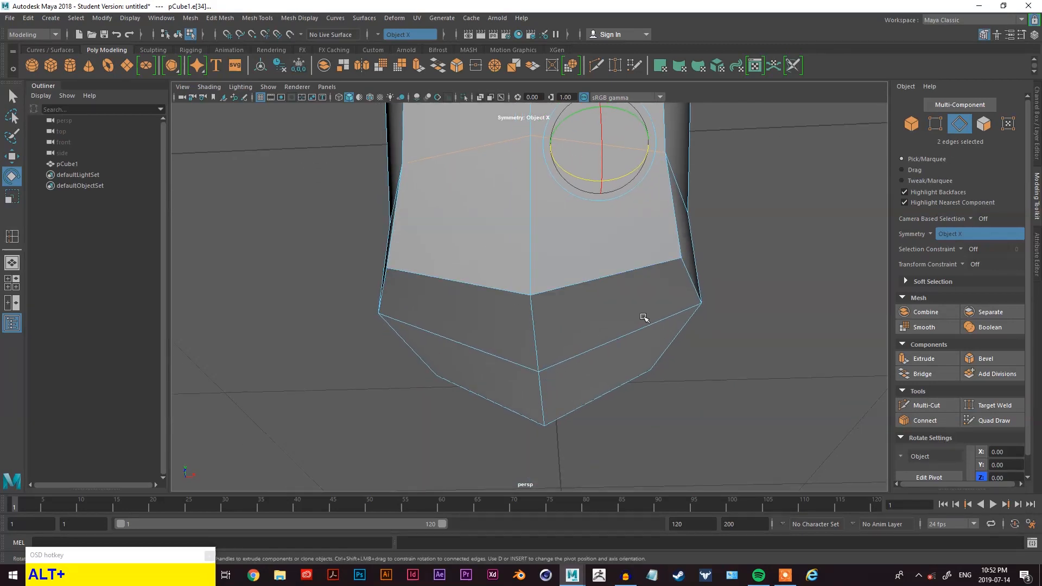
- Try extruding the four lower front and side faces, then undo the extrusion
right_drag(803, 210, 804, 238)
click(776, 255)
alt+middle_drag(774, 251, 786, 315)
alt+drag(787, 314, 727, 326)
click(588, 273)
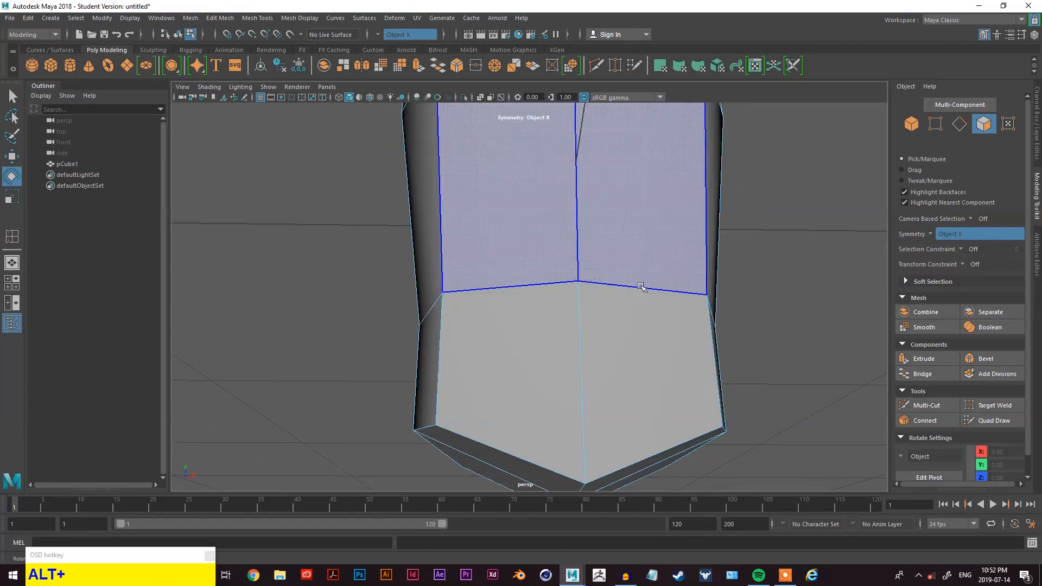
alt+drag(747, 361, 714, 321)
click(586, 231)
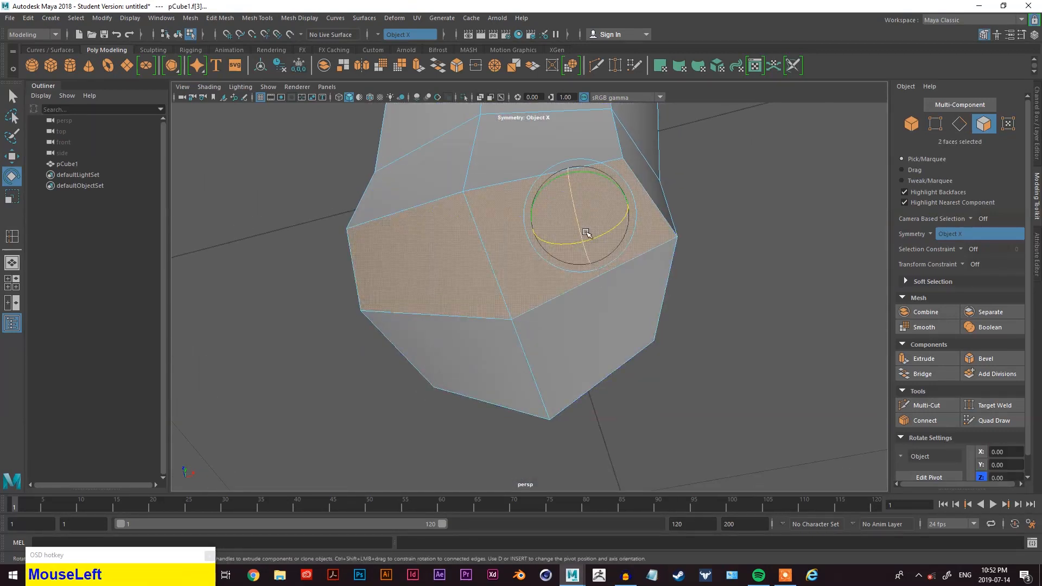
shift+click(607, 341)
scroll(673, 303, down, 2)
alt+drag(687, 304, 678, 326)
click(920, 363)
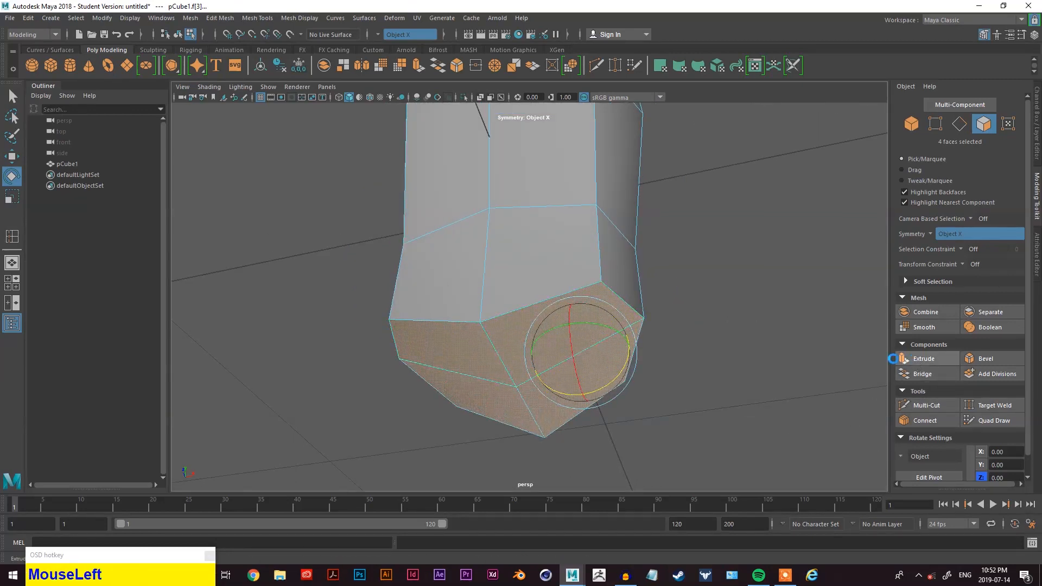
alt+middle_drag(668, 376, 535, 353)
drag(446, 359, 553, 209)
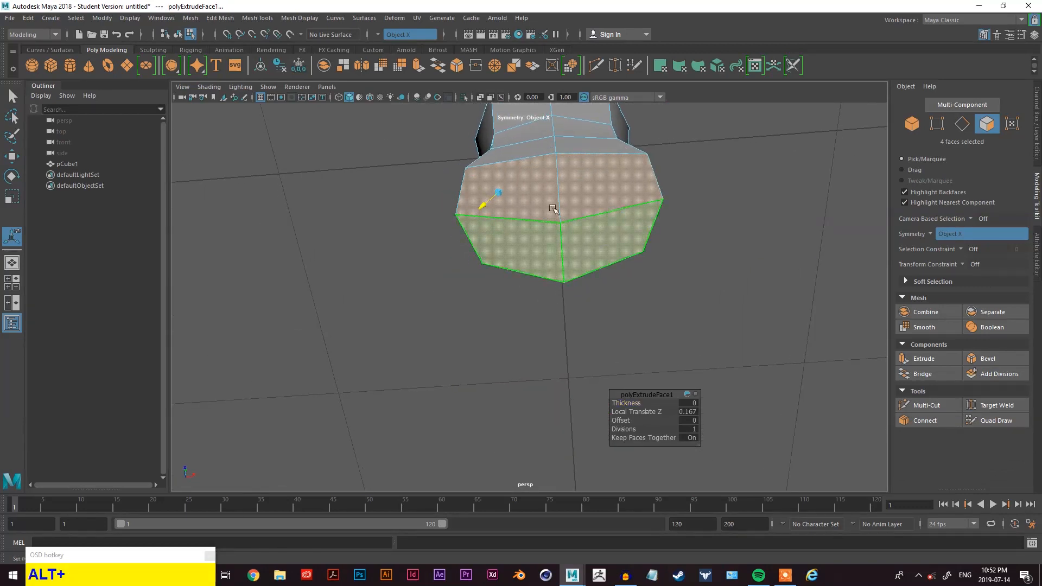
alt+drag(708, 258, 663, 335)
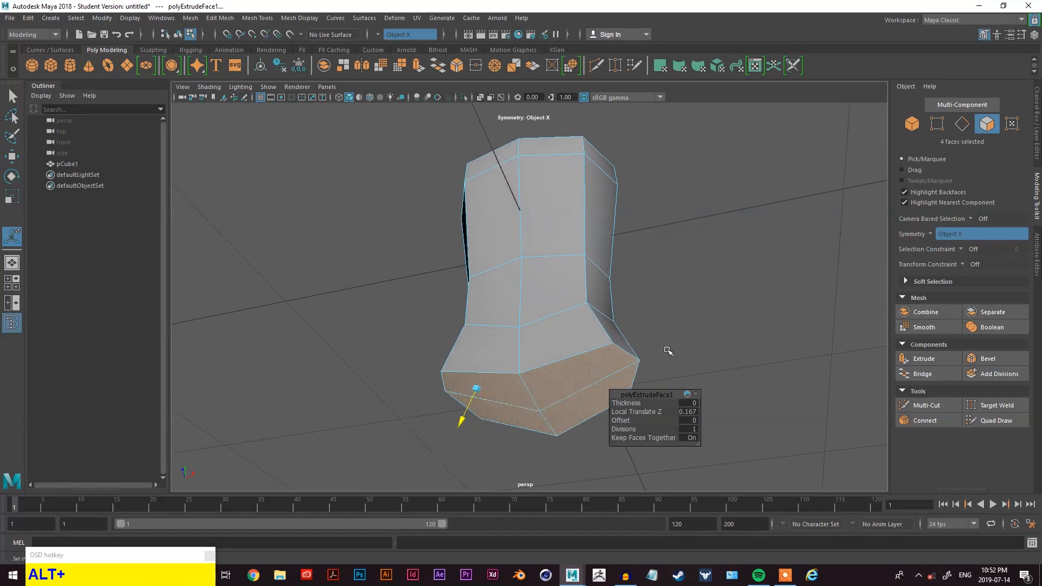
key(z)
key(z)
key(z)
- Insert a vertical edge loop along the model's centre line with the Insert Edge Loop tool
click(630, 357)
scroll(502, 255, up, 4)
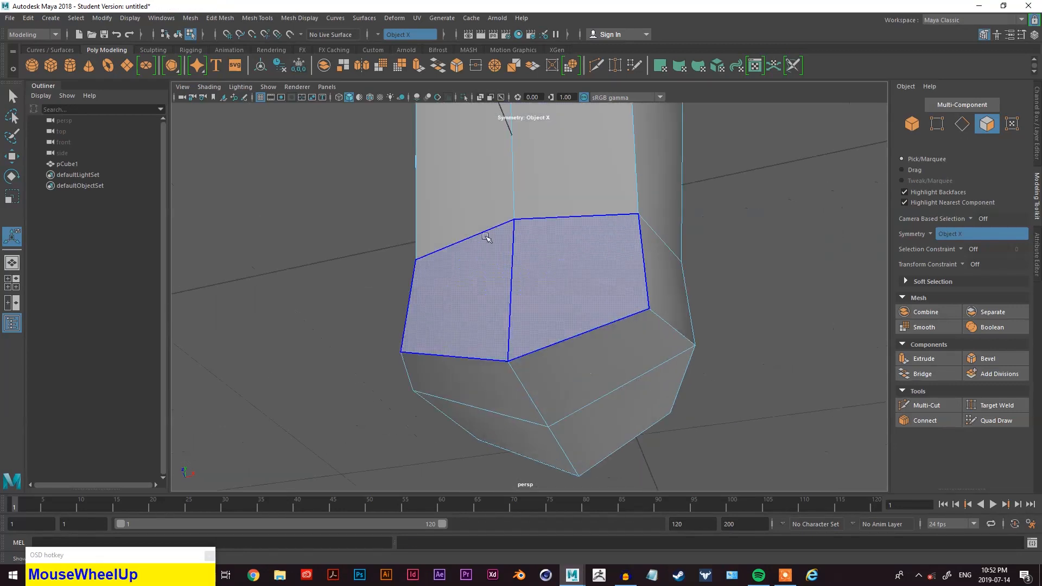
alt+middle_drag(498, 240, 519, 265)
alt+drag(518, 266, 572, 288)
alt+middle_drag(572, 288, 559, 277)
alt+drag(558, 277, 554, 272)
right_drag(817, 195, 815, 168)
click(523, 288)
key(space)
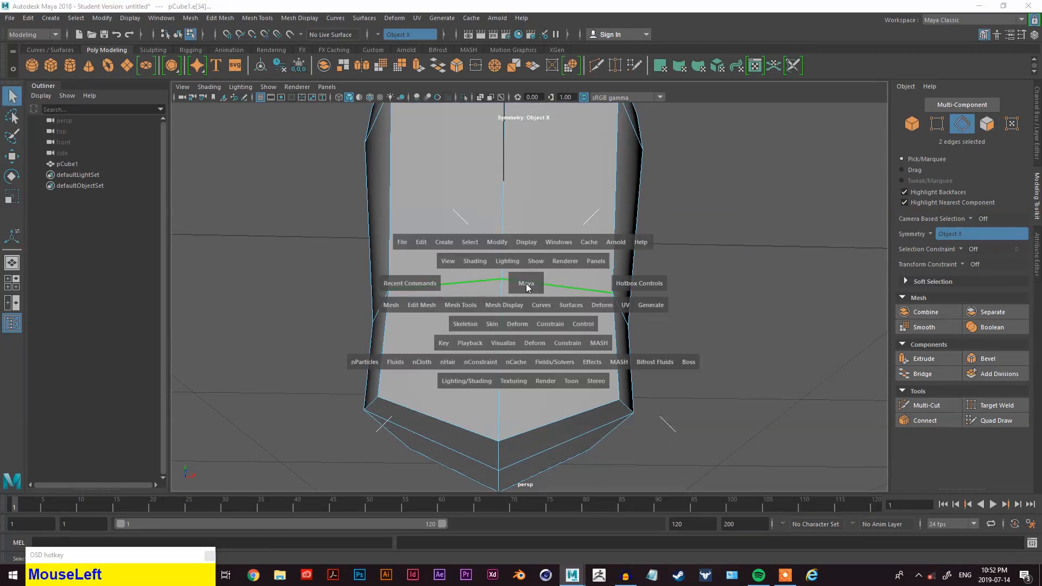
click(475, 305)
click(520, 402)
drag(514, 286, 513, 283)
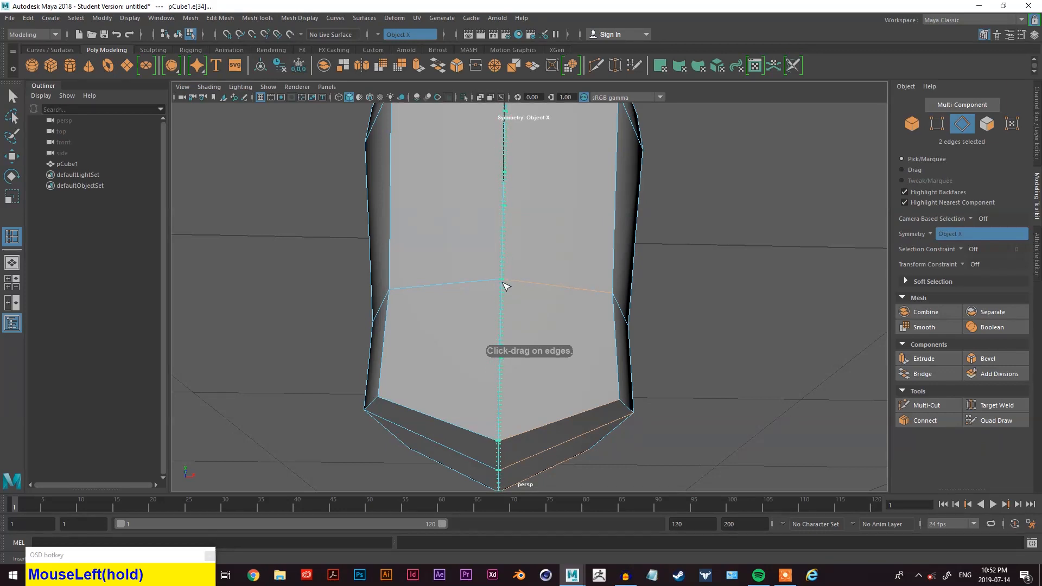
drag(506, 286, 485, 282)
- Switch to face mode and select the four bottom faces of the model
scroll(507, 294, up, 3)
scroll(485, 282, down, 5)
alt+drag(552, 307, 509, 324)
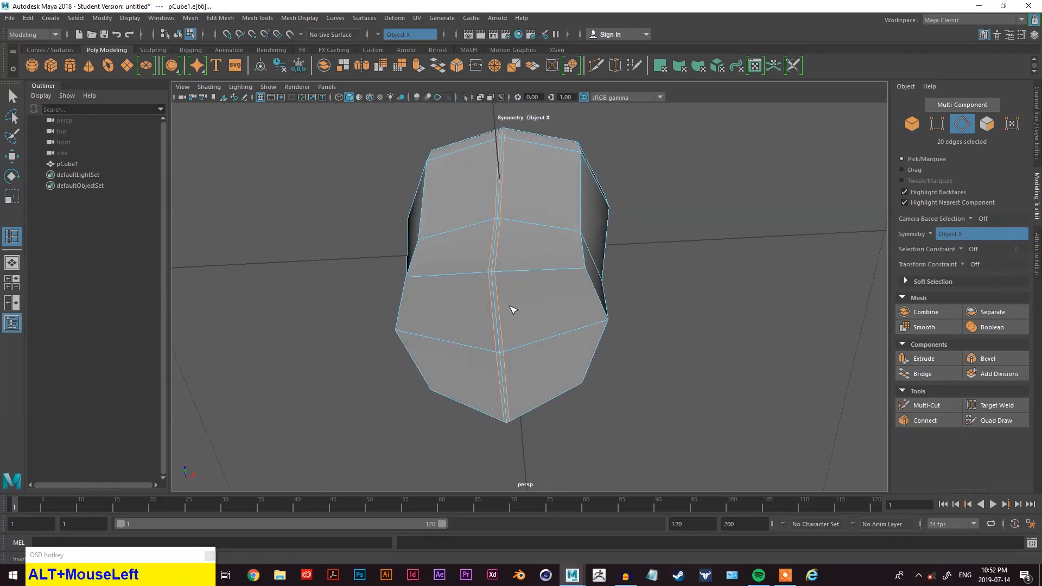
scroll(509, 316, up, 2)
right_click(652, 218)
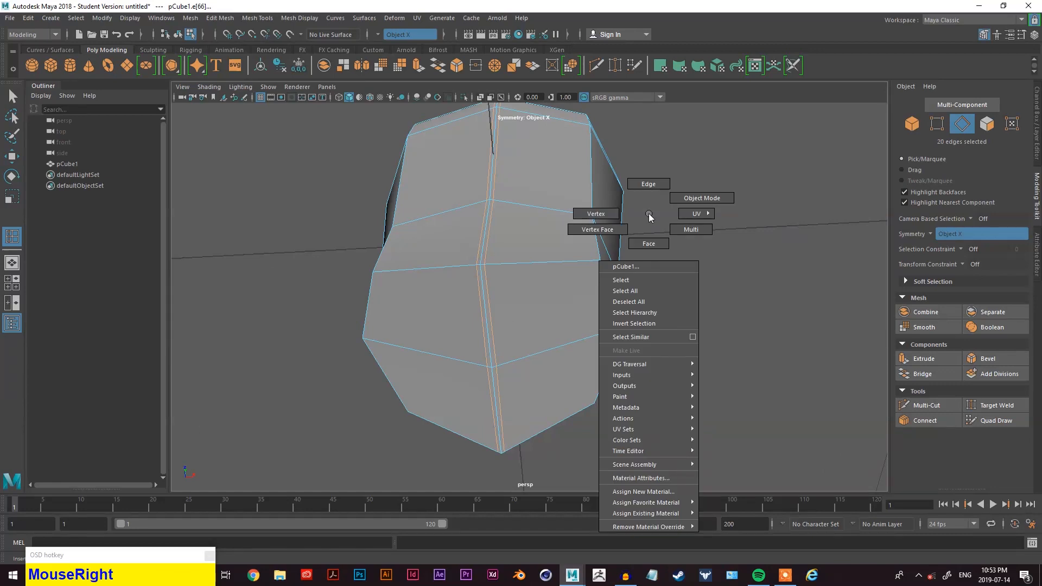
right_drag(656, 193, 659, 196)
right_drag(740, 209, 702, 289)
right_drag(689, 238, 670, 272)
key(q)
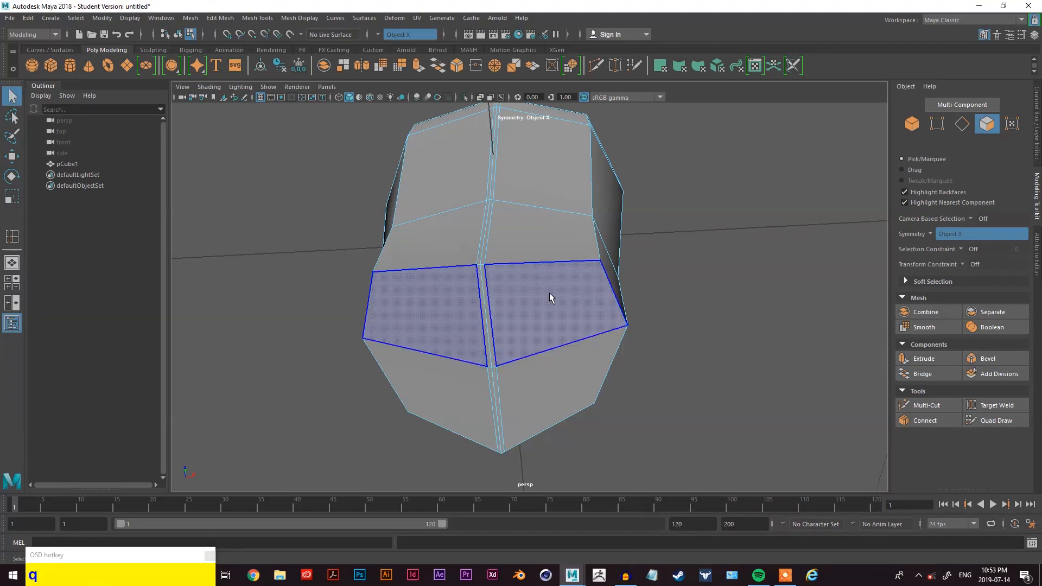
click(525, 296)
shift+click(546, 372)
alt+drag(518, 322, 540, 288)
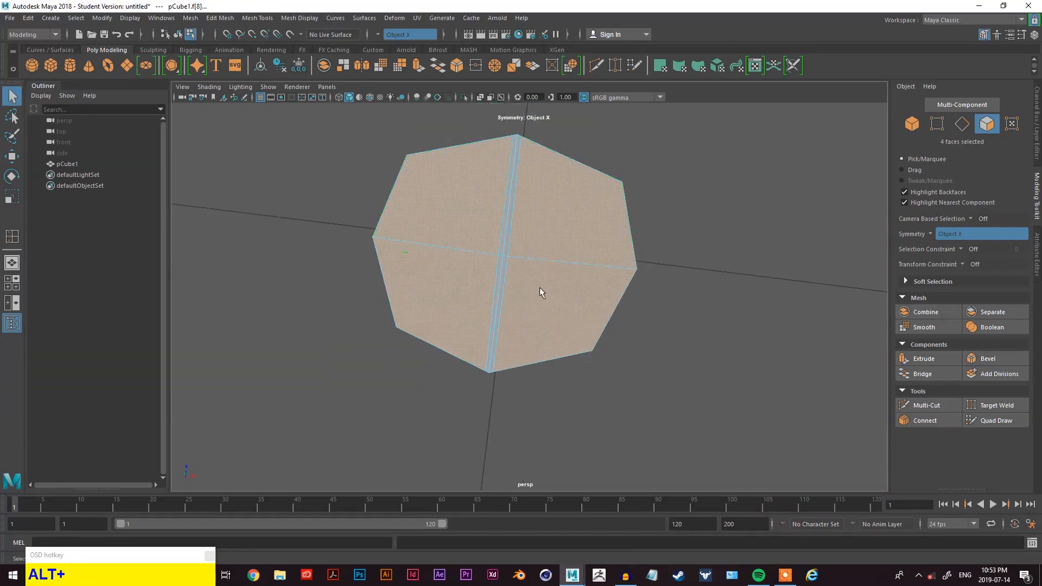
scroll(516, 261, up, 3)
scroll(408, 207, down, 2)
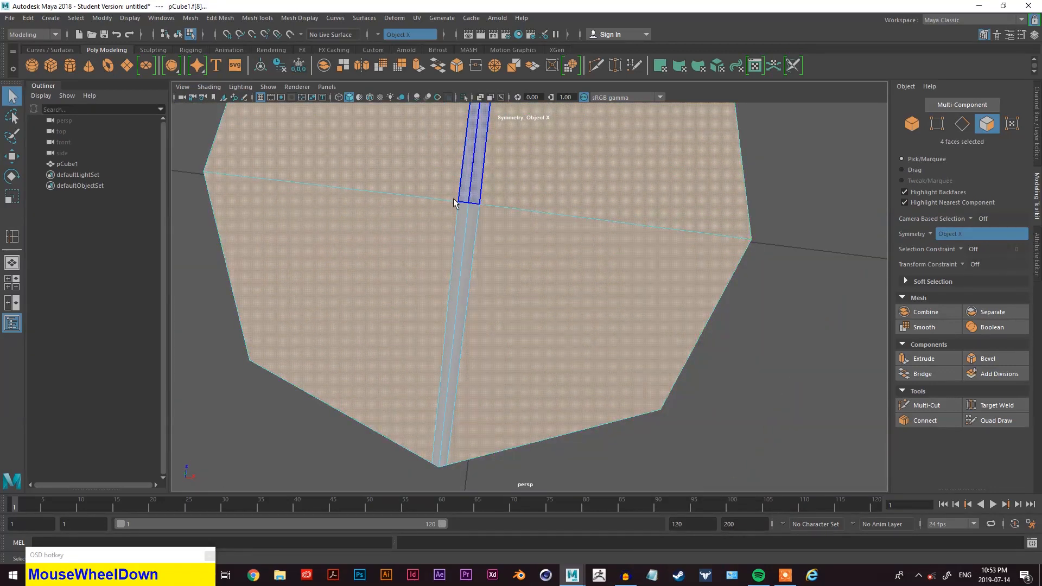
scroll(579, 214, down, 5)
alt+drag(591, 260, 569, 299)
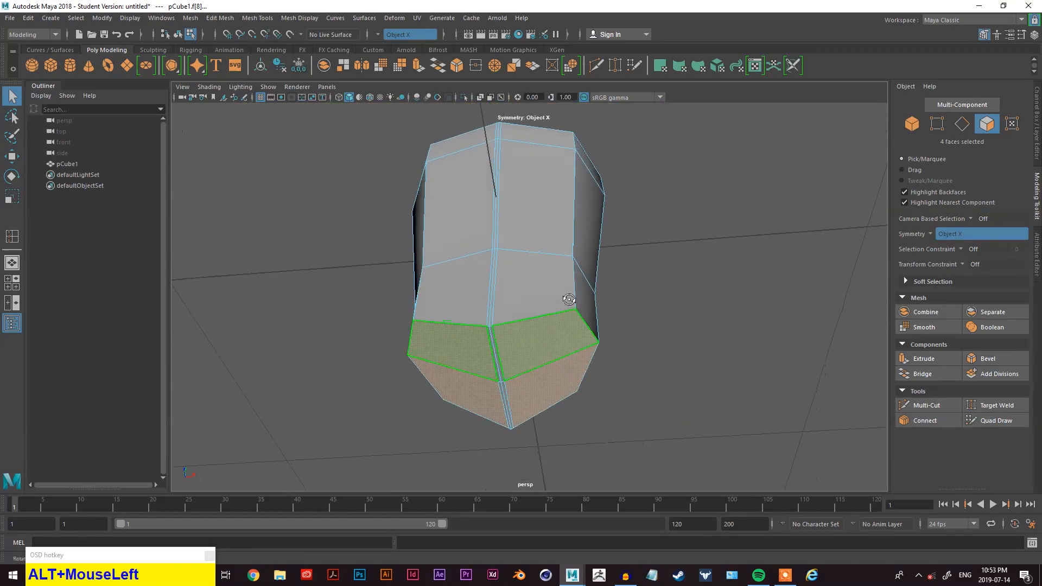
- Extrude the bottom faces downward with Local Translate Z about 0.419 to form two root-like legs
click(933, 356)
drag(558, 369, 578, 415)
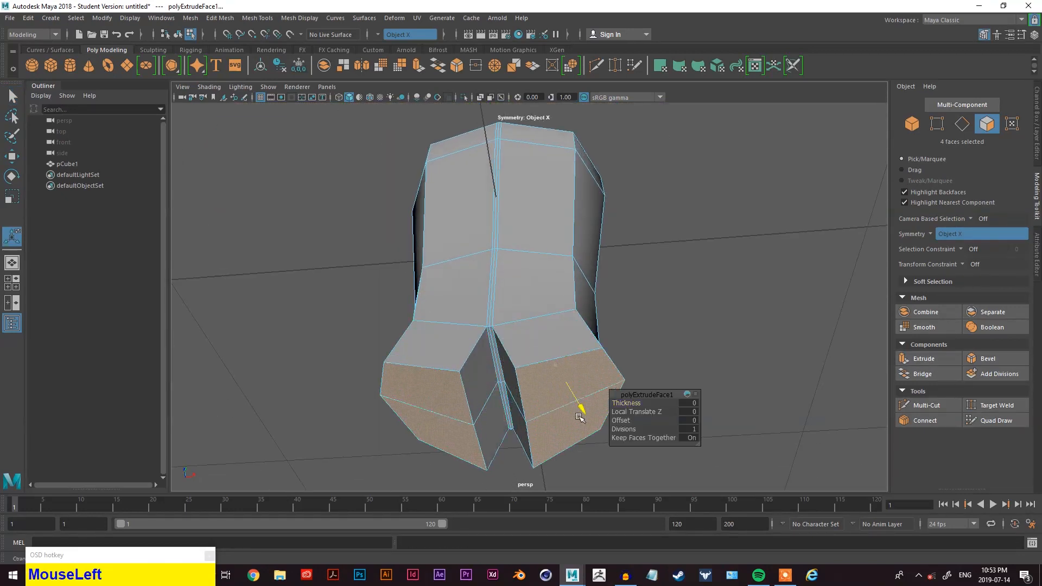
scroll(565, 374, down, 2)
alt+drag(565, 373, 535, 444)
alt+middle_drag(567, 336, 548, 217)
alt+drag(564, 233, 583, 280)
alt+middle_drag(586, 255, 621, 310)
scroll(622, 310, down, 2)
drag(561, 355, 583, 382)
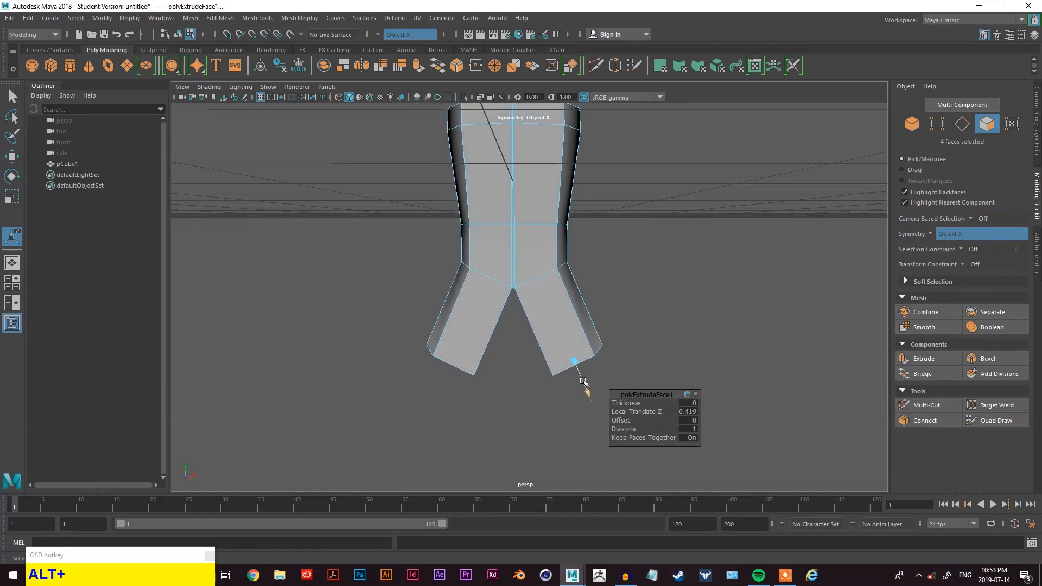
- Move the extruded bottom faces inward along X toward the centre
key(w)
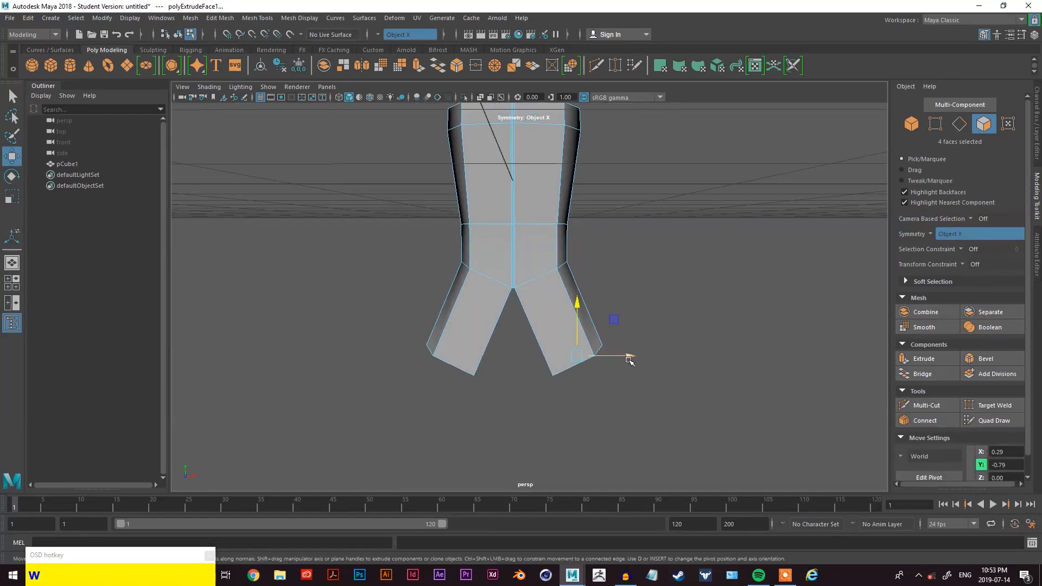
drag(629, 360, 593, 356)
alt+drag(610, 232, 627, 276)
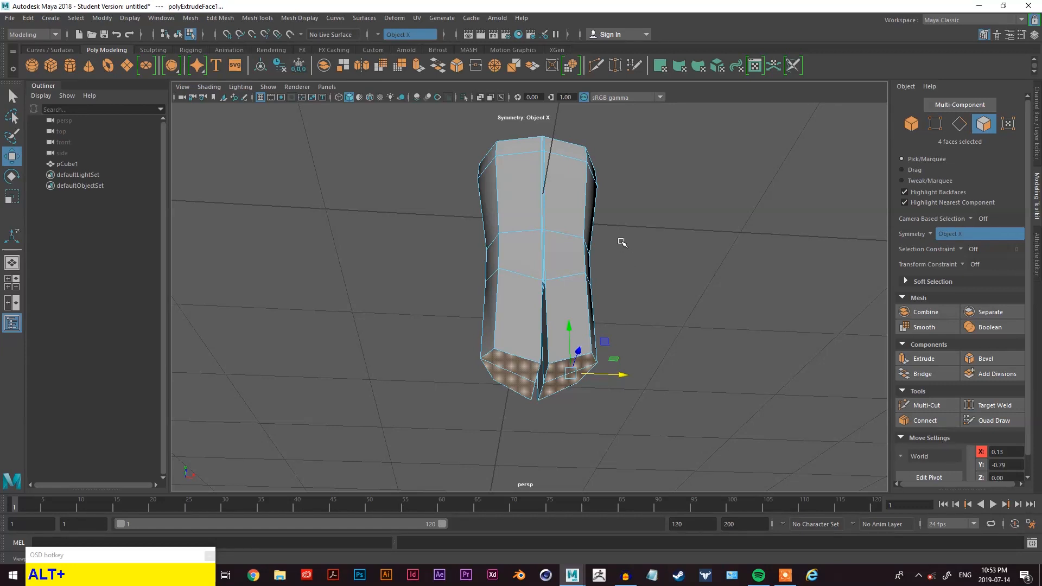
alt+drag(622, 243, 478, 261)
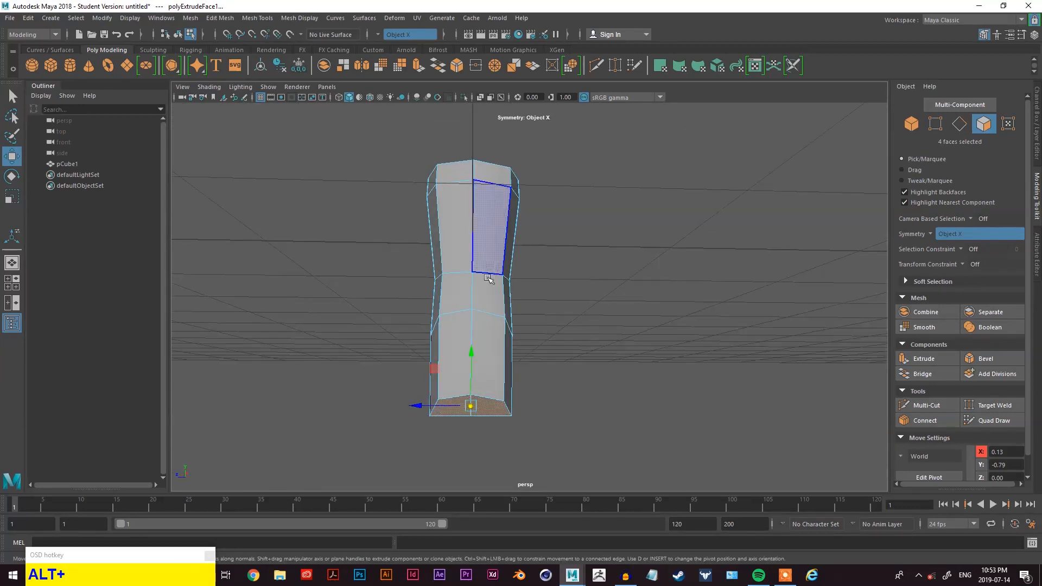
- Rotate the selected bottom faces of the legs to angle their ends
scroll(475, 296, up, 3)
alt+drag(473, 305, 570, 344)
alt+middle_drag(571, 355, 572, 290)
alt+drag(572, 290, 588, 257)
alt+drag(608, 353, 613, 305)
alt+middle_drag(614, 304, 615, 364)
alt+drag(581, 261, 620, 369)
key(alt+w)
key(r)
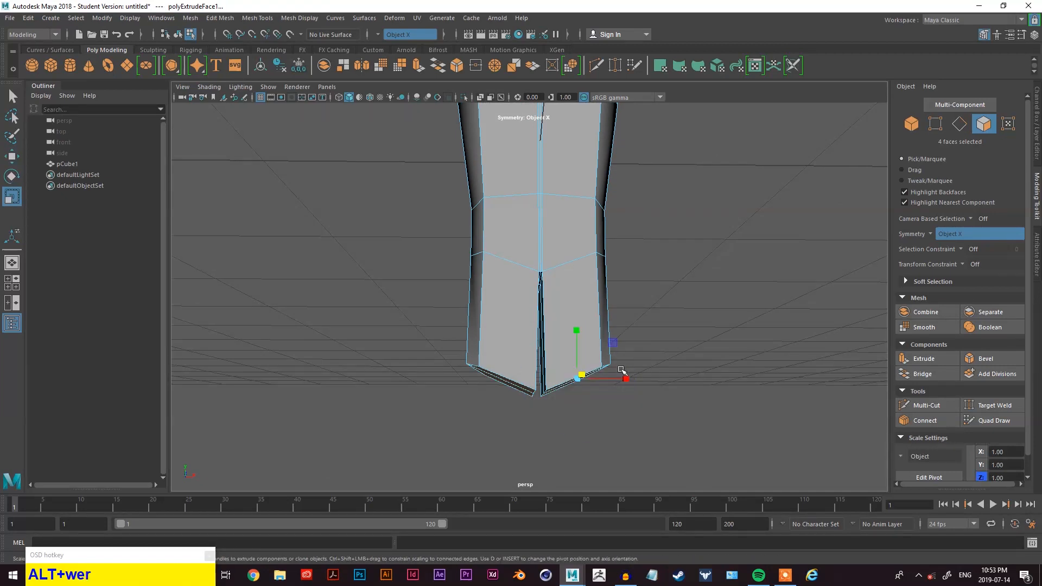
key(w)
key(e)
scroll(586, 357, up, 1)
alt+drag(581, 360, 558, 422)
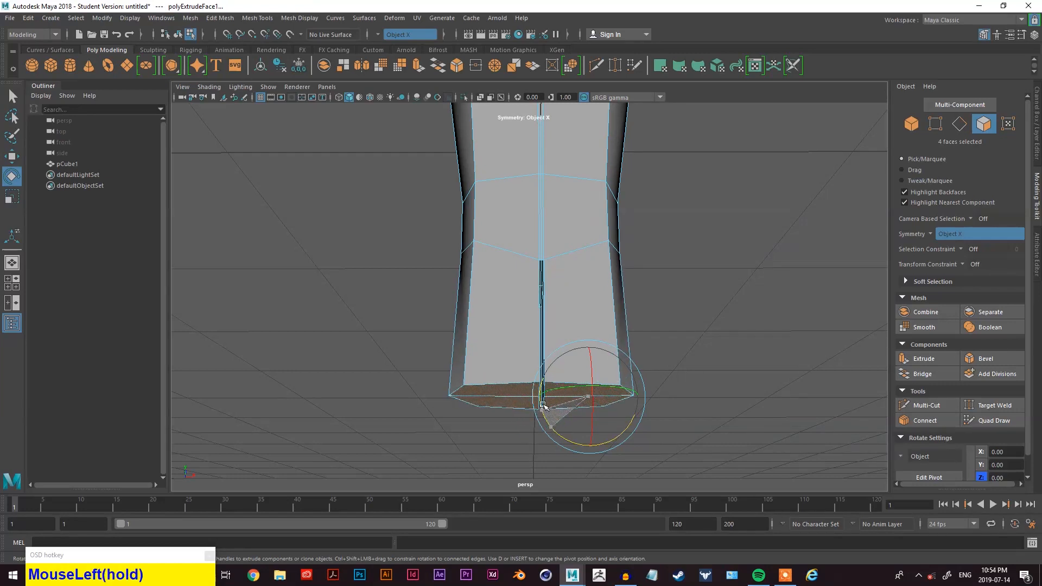
drag(544, 406, 545, 405)
alt+drag(545, 406, 672, 372)
- Scale the bottom faces of the legs to taper and reshape their ends
key(w)
click(640, 393)
key(w)
key(e)
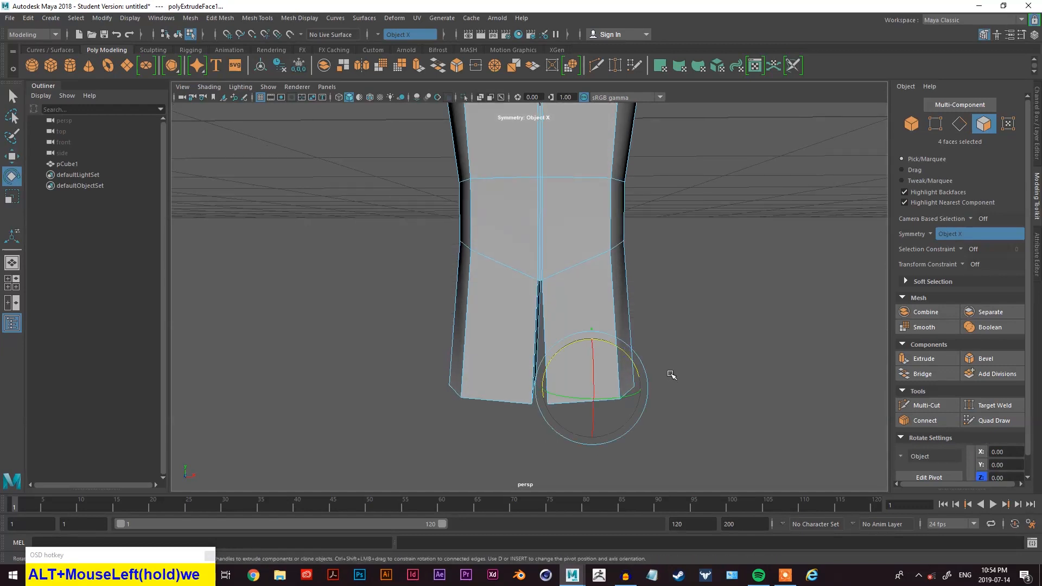
key(r)
alt+drag(641, 415, 666, 324)
drag(605, 304, 607, 324)
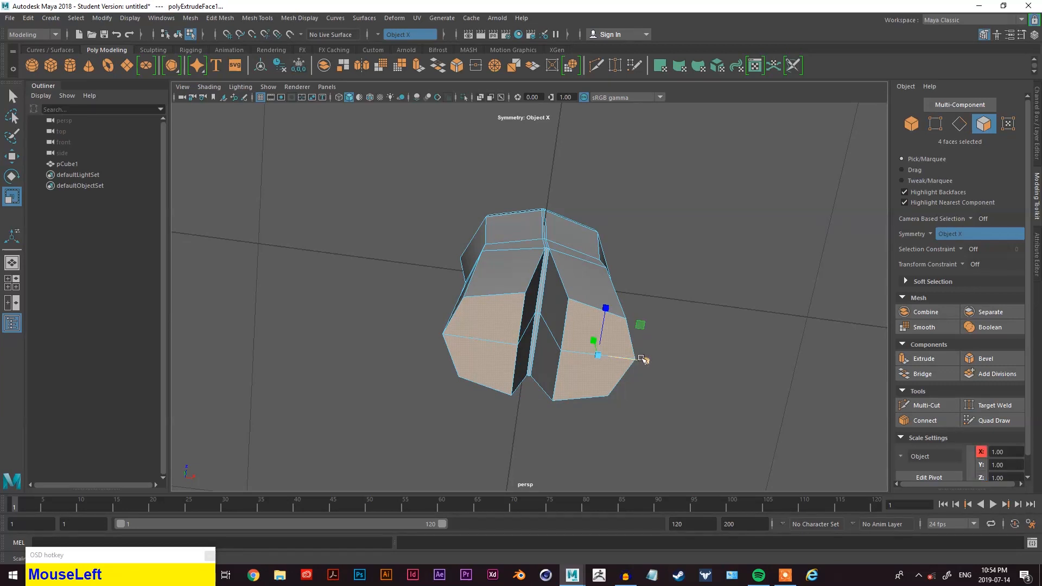
alt+drag(675, 300, 661, 387)
scroll(635, 339, up, 2)
drag(620, 342, 623, 344)
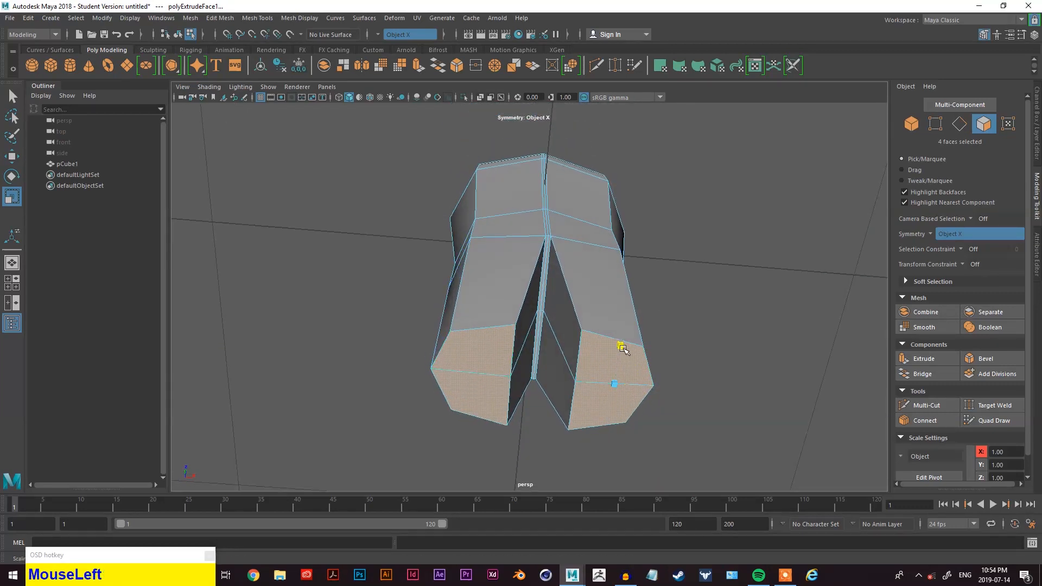
alt+drag(691, 298, 683, 374)
scroll(674, 349, down, 4)
alt+middle_drag(626, 295, 631, 355)
alt+drag(631, 356, 535, 353)
scroll(532, 375, up, 3)
alt+drag(526, 400, 621, 344)
alt+middle_drag(595, 363, 633, 375)
right_drag(363, 248, 312, 248)
drag(488, 401, 382, 387)
- Select and move individual vertices along the leg edges to refine the leg silhouette
key(w)
click(444, 442)
click(488, 396)
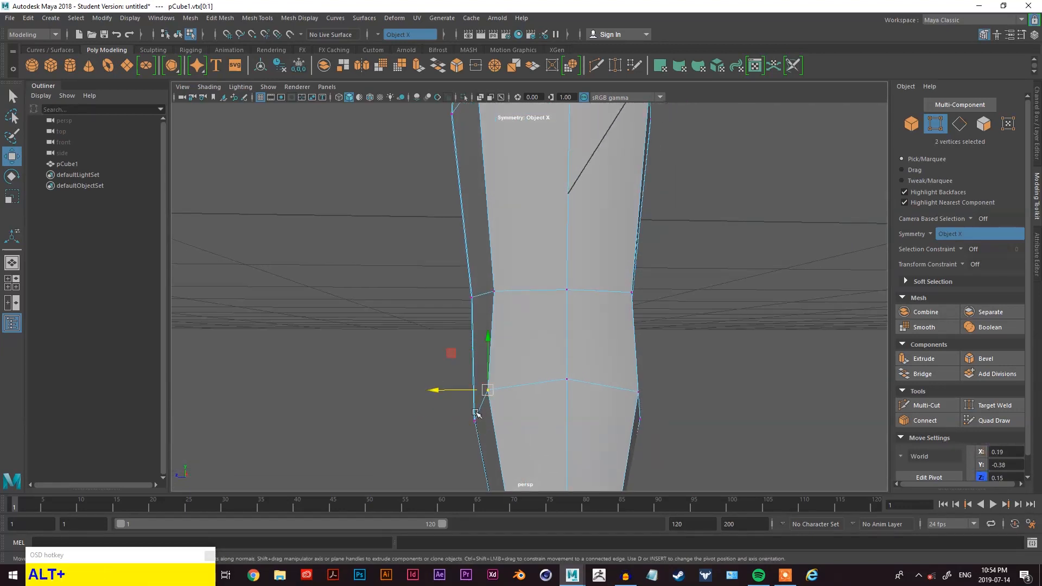
alt+drag(490, 401, 595, 466)
click(645, 428)
alt+drag(644, 425, 585, 385)
scroll(660, 379, down, 2)
drag(661, 379, 613, 419)
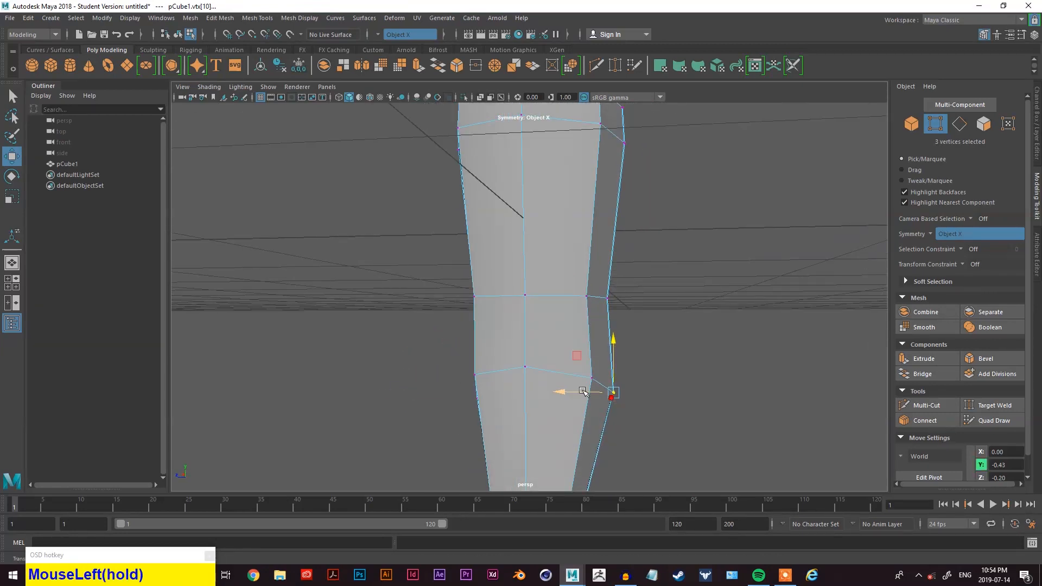
click(667, 379)
alt+drag(668, 379, 584, 388)
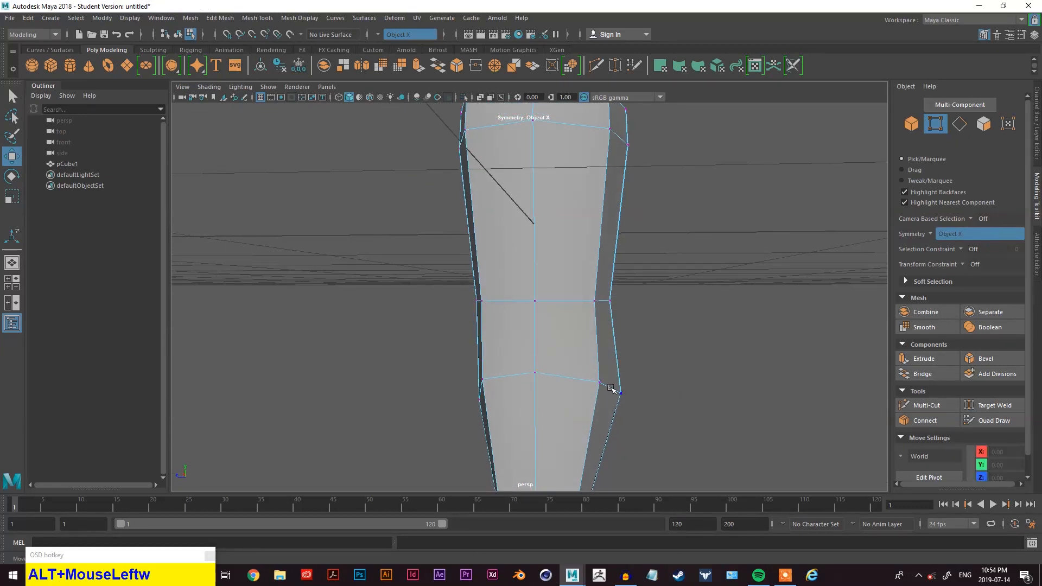
key(q)
key(w)
drag(662, 377, 710, 412)
click(653, 391)
scroll(653, 391, down, 5)
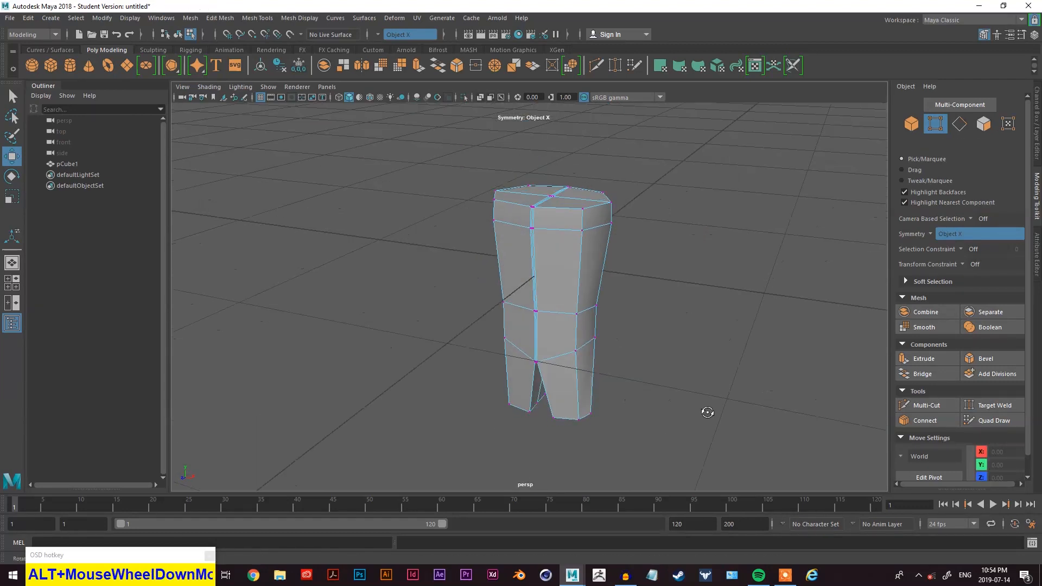
- Orbit and zoom around the model to examine the shape of the legs
scroll(623, 409, up, 2)
alt+drag(624, 409, 635, 365)
alt+middle_drag(635, 365, 624, 347)
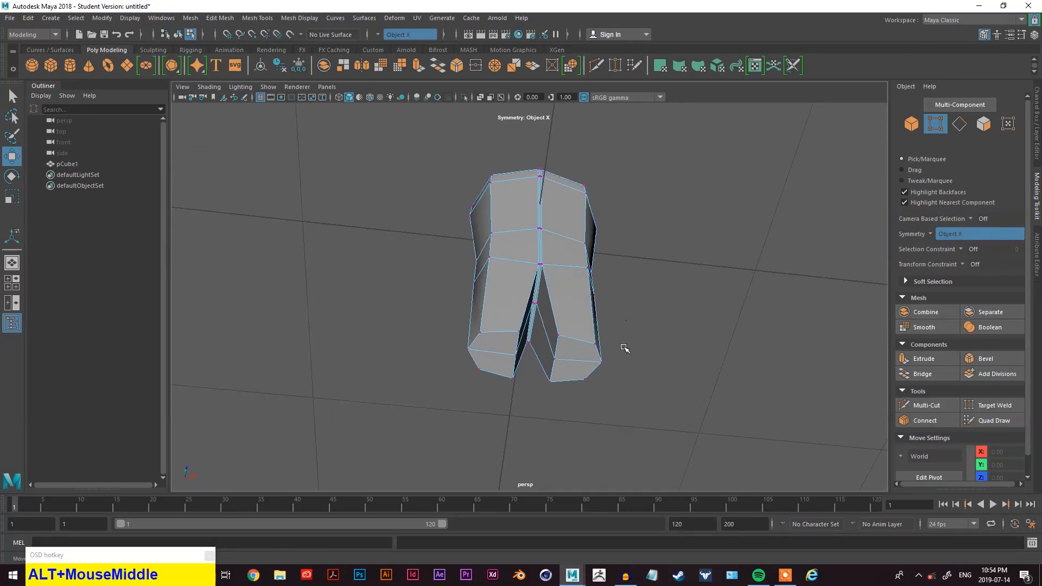
scroll(619, 345, up, 3)
scroll(628, 351, down, 1)
alt+drag(627, 351, 643, 305)
right_drag(735, 232, 735, 191)
scroll(706, 250, up, 2)
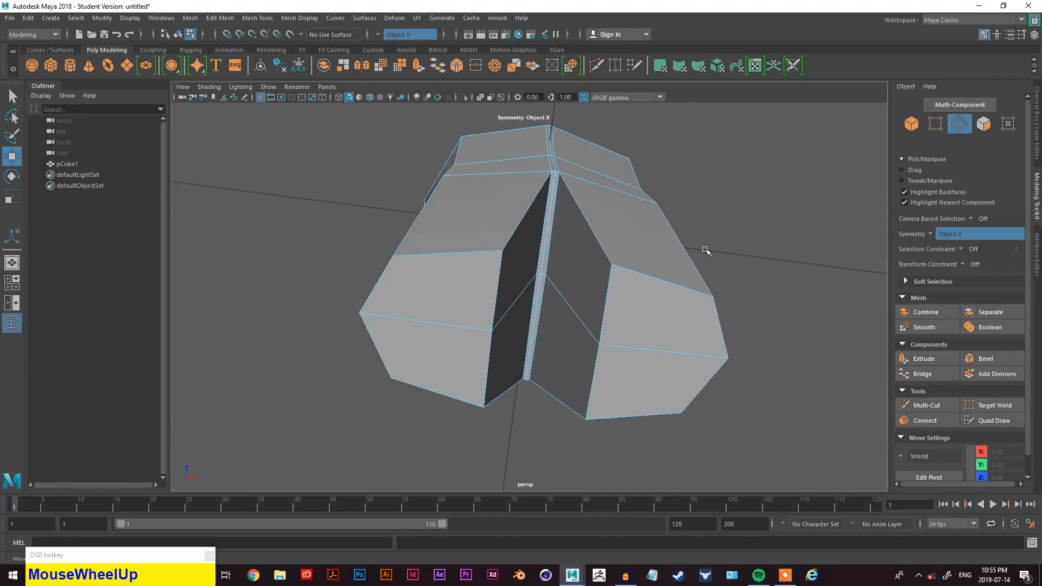
- Select the two inner leg edges where the legs meet and move them to adjust the crotch gap
click(608, 244)
alt+drag(607, 244, 685, 280)
alt+drag(583, 332, 644, 302)
click(569, 259)
click(569, 259)
mouse_move(569, 259)
alt+mouse_down()
mouse_move(612, 313)
mouse_move(593, 340)
mouse_move(587, 252)
alt+mouse_up()
click(588, 251)
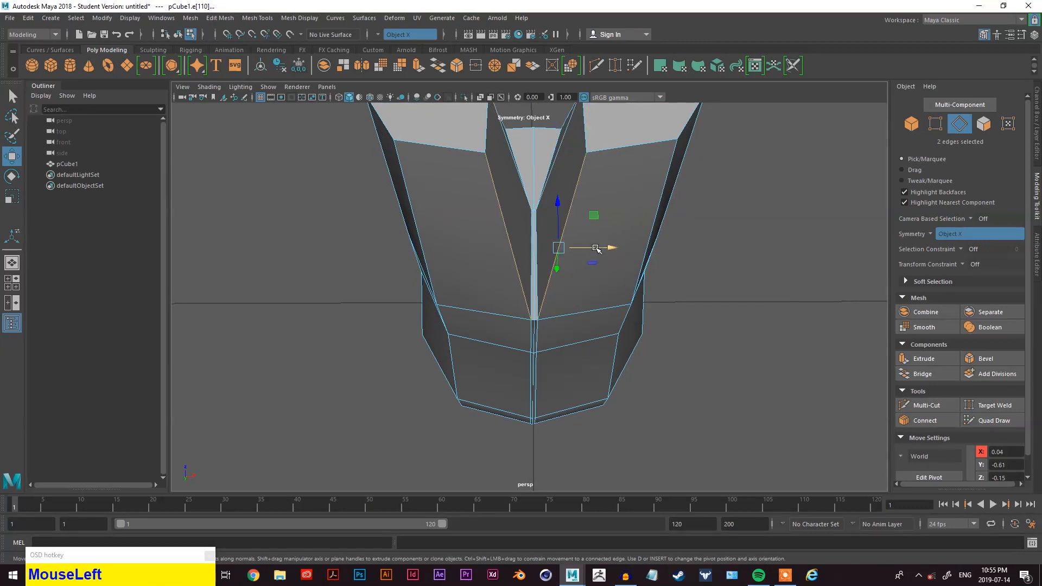
drag(607, 249, 423, 287)
- Orbit and zoom around the model to examine the seam where the two leg halves meet
scroll(649, 321, down, 4)
scroll(610, 384, up, 4)
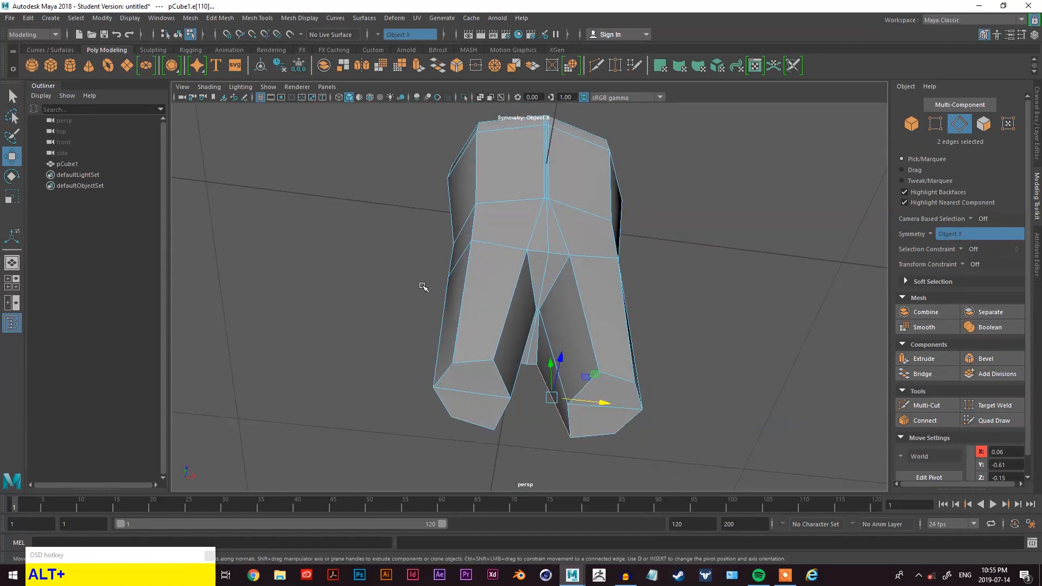
drag(497, 301, 511, 283)
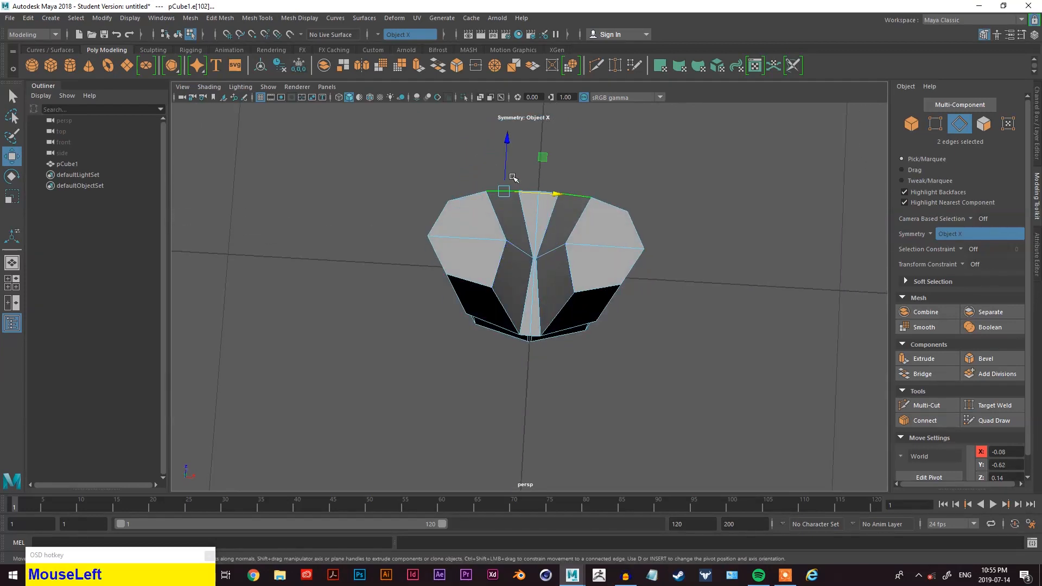
drag(508, 164, 508, 170)
mouse_move(565, 191)
alt+mouse_down()
mouse_move(571, 201)
mouse_move(567, 191)
alt+mouse_up()
click(553, 307)
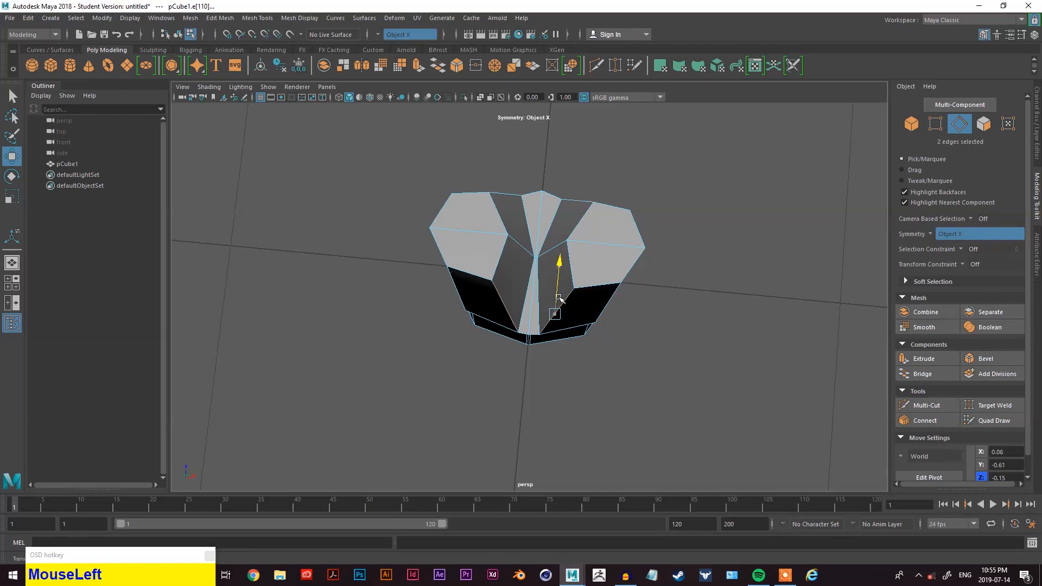
alt+drag(624, 304, 646, 360)
scroll(619, 366, up, 2)
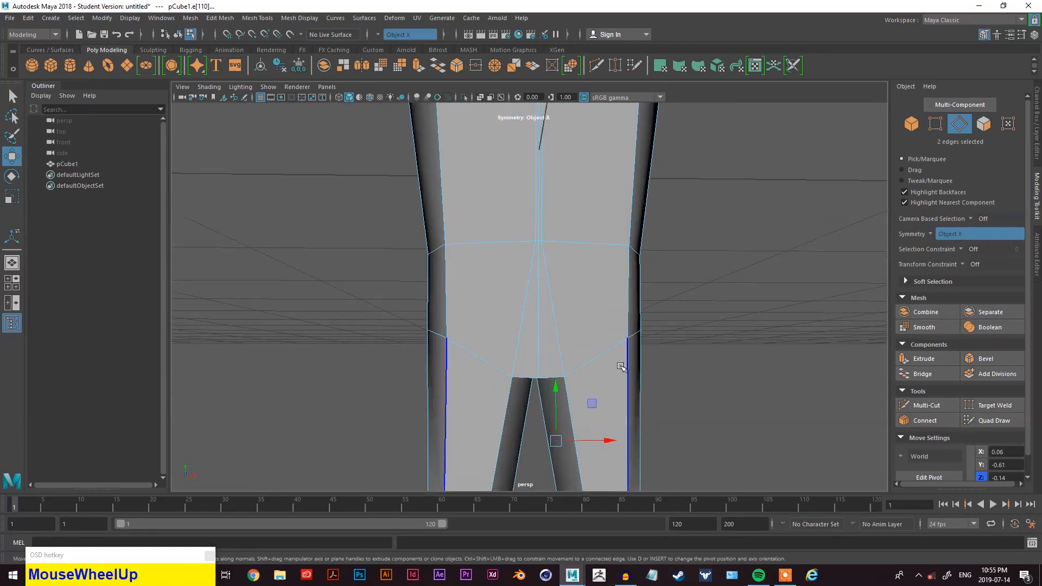
alt+middle_drag(599, 359, 585, 330)
alt+drag(609, 356, 587, 322)
scroll(564, 293, up, 2)
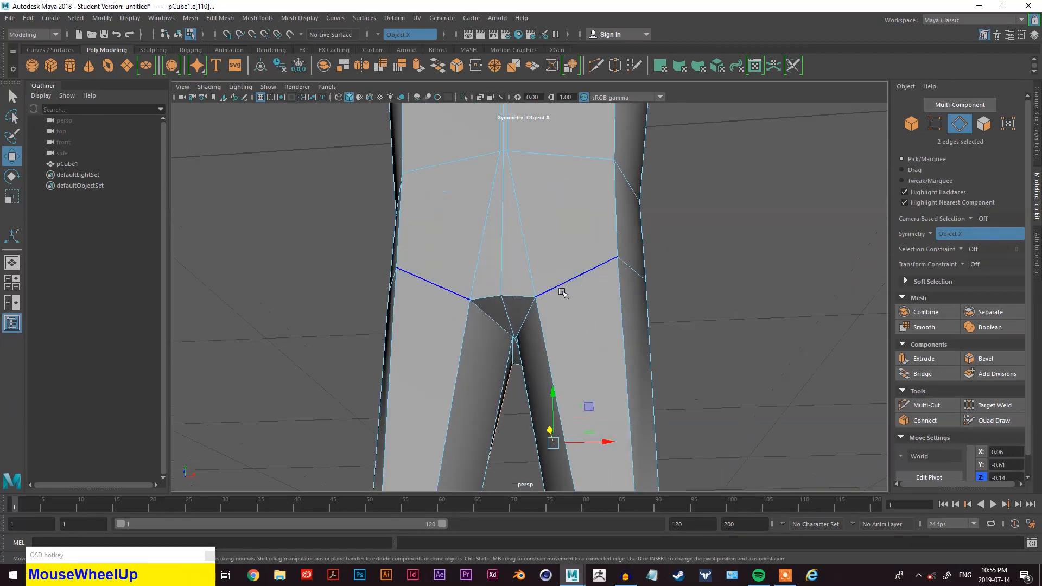
- Switch to vertex mode and Target Weld the doubled vertices along the front centre seam together
click(964, 408)
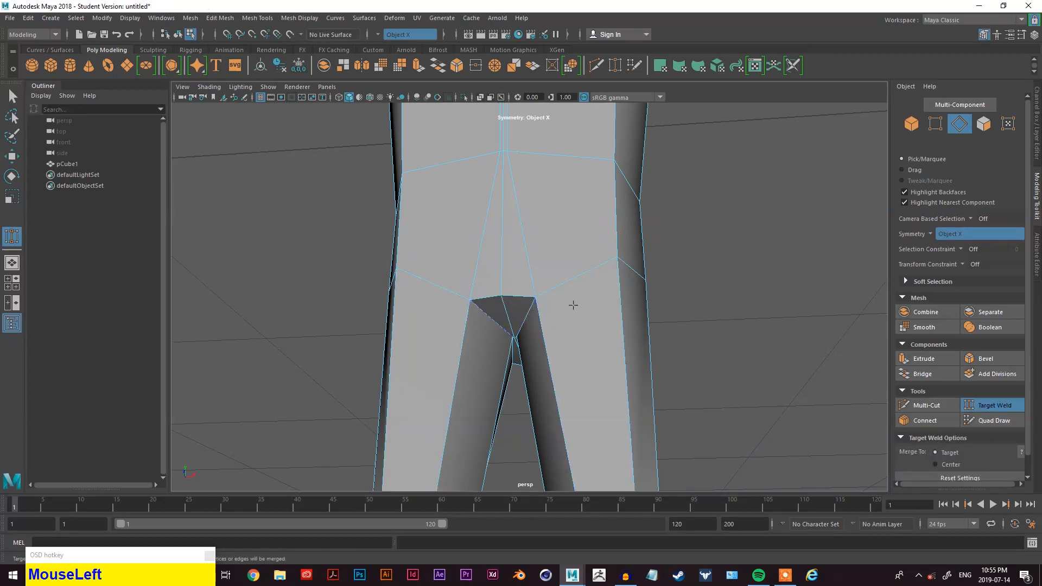
key(q)
right_click(726, 242)
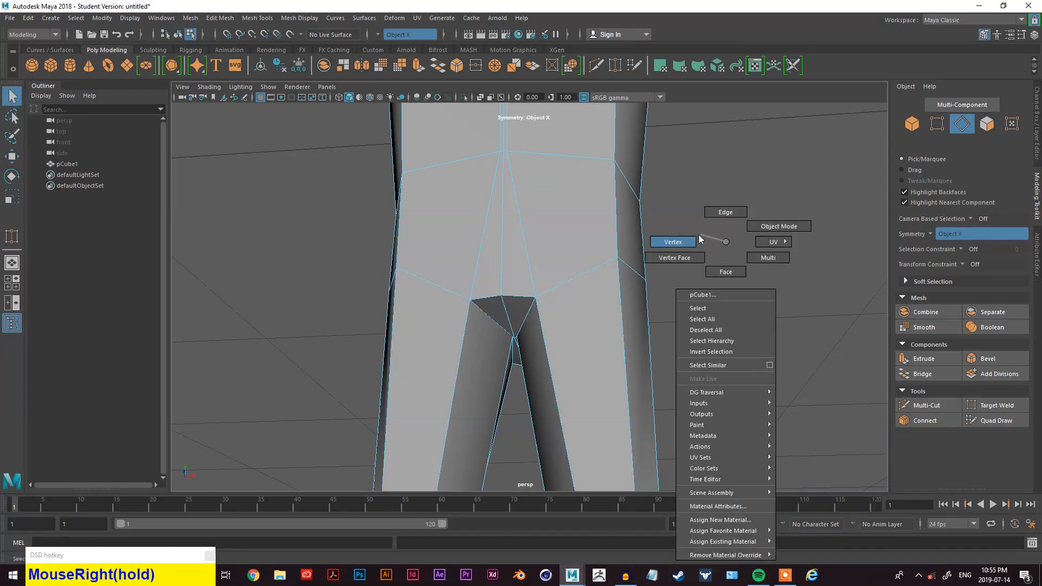
right_drag(699, 237, 689, 240)
alt+drag(464, 317, 552, 330)
scroll(574, 298, down, 2)
scroll(556, 305, up, 2)
scroll(560, 381, up, 1)
mouse_move(560, 381)
alt+middle_down()
mouse_move(599, 380)
mouse_move(553, 363)
alt+middle_up()
alt+drag(553, 363, 556, 350)
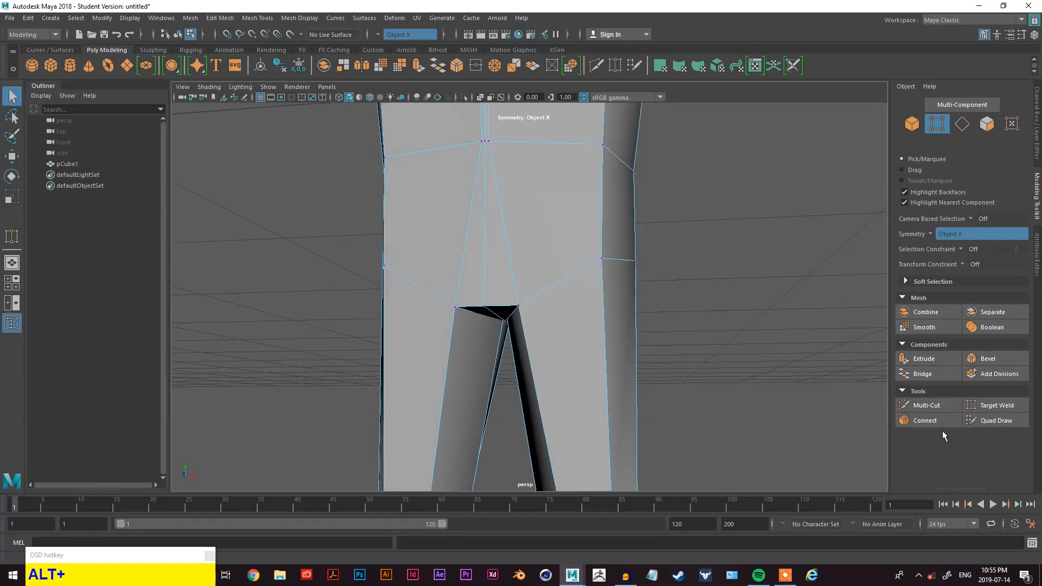
click(982, 407)
scroll(508, 329, up, 1)
right_drag(745, 262, 707, 264)
right_drag(762, 208, 728, 211)
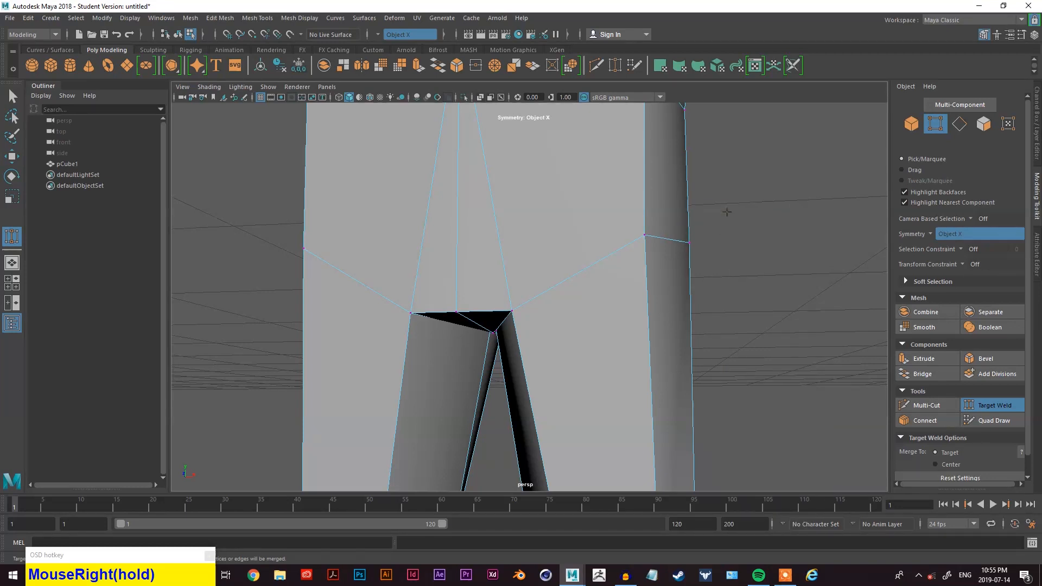
click(995, 407)
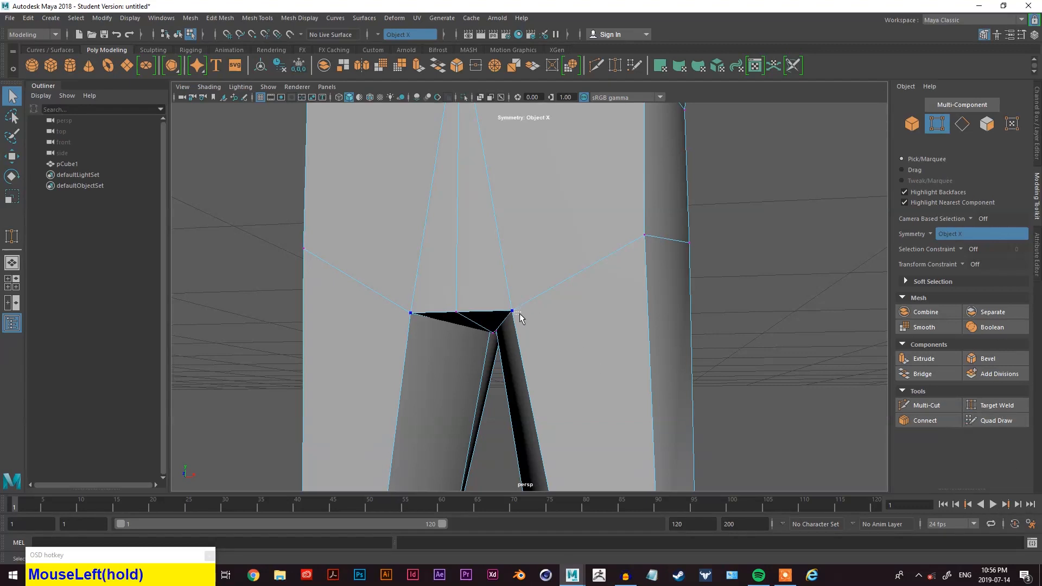
right_drag(778, 256, 724, 257)
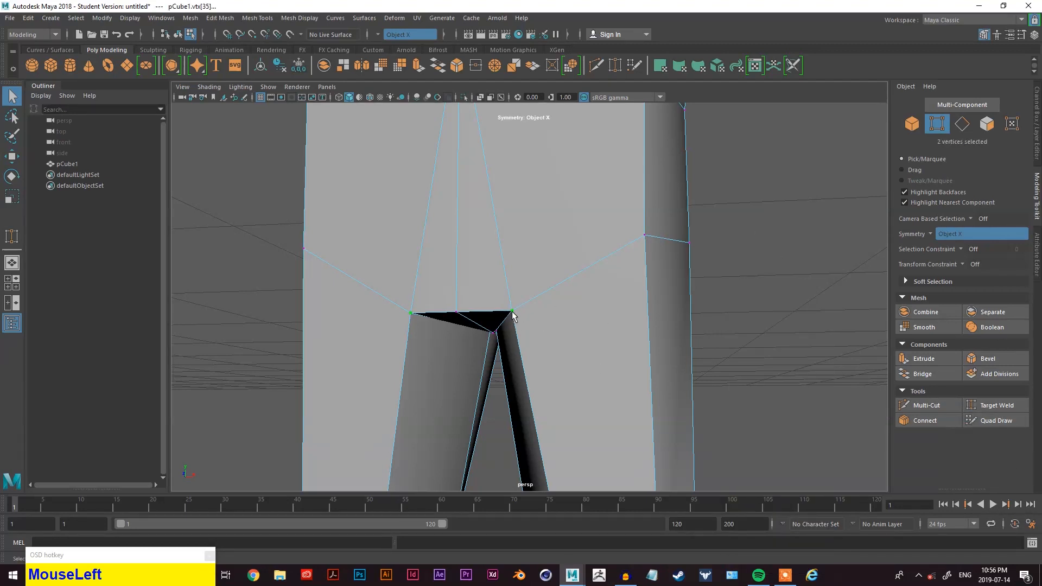
click(988, 404)
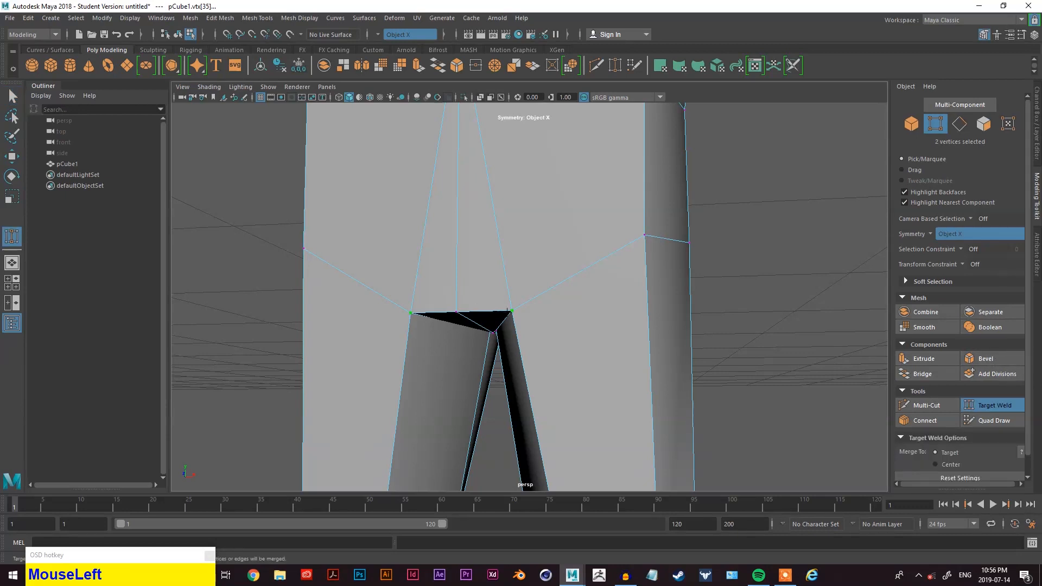
drag(450, 324, 452, 322)
alt+drag(505, 343, 522, 247)
scroll(601, 295, down, 5)
alt+drag(602, 295, 588, 372)
scroll(464, 246, up, 3)
scroll(464, 246, up, 2)
alt+middle_drag(482, 251, 543, 370)
drag(531, 372, 530, 370)
alt+middle_drag(572, 310, 576, 356)
scroll(575, 356, down, 3)
alt+middle_drag(547, 272, 538, 365)
scroll(526, 330, up, 3)
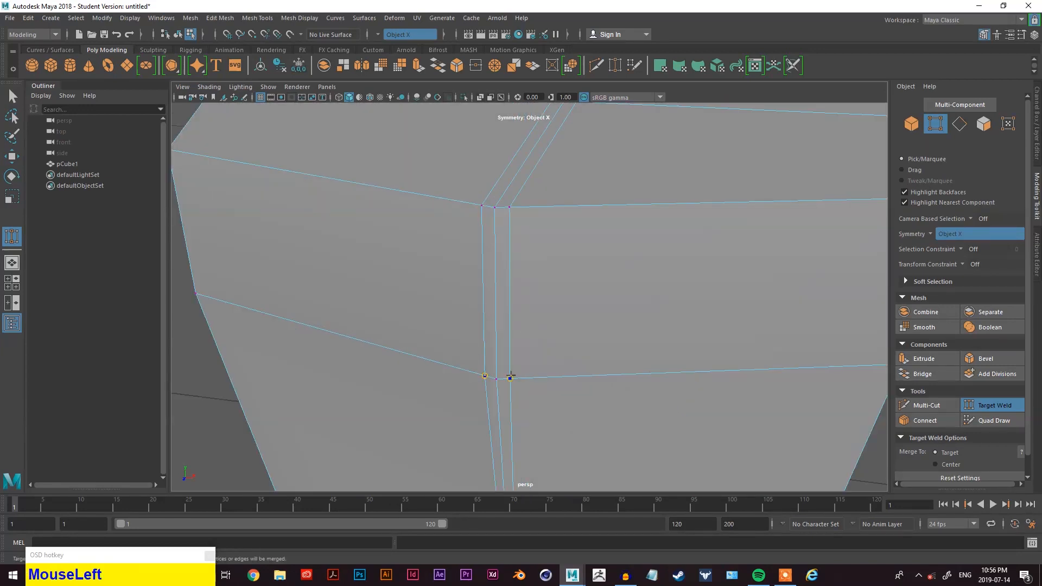
drag(508, 378, 508, 378)
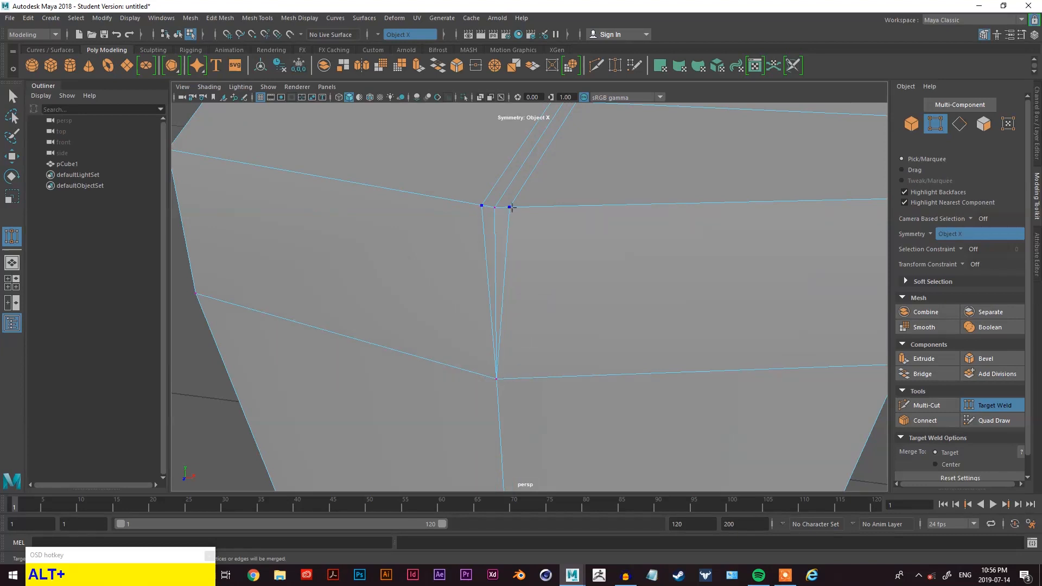
- Target Weld the remaining duplicate vertex pairs along the centre seam and crotch of the model
alt+drag(501, 215, 567, 270)
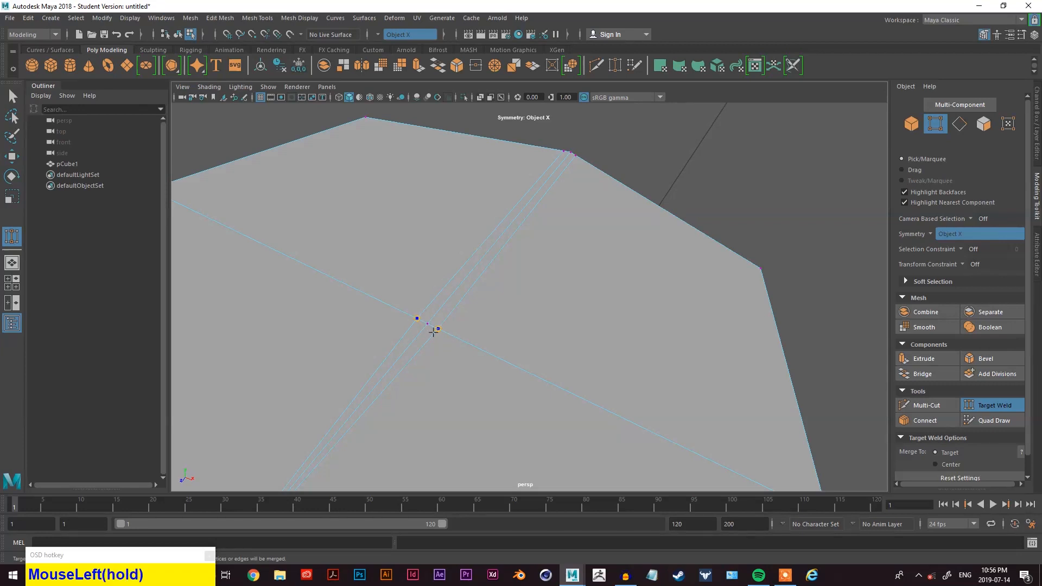
drag(413, 290, 414, 291)
alt+drag(414, 296, 446, 303)
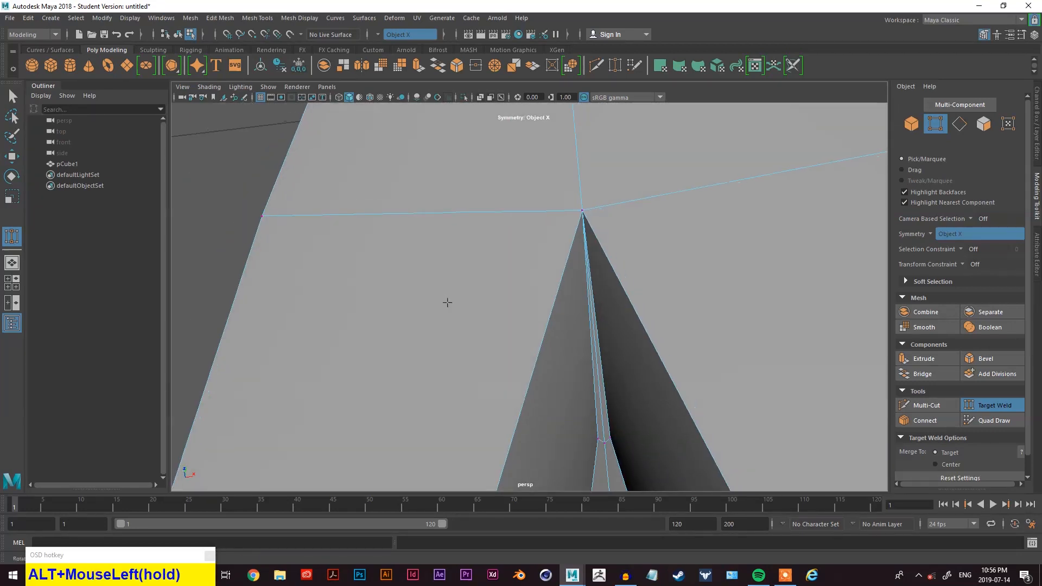
scroll(602, 279, down, 8)
alt+drag(623, 290, 428, 282)
scroll(444, 189, up, 4)
alt+middle_drag(444, 190, 521, 233)
scroll(559, 344, up, 5)
alt+middle_drag(559, 344, 599, 346)
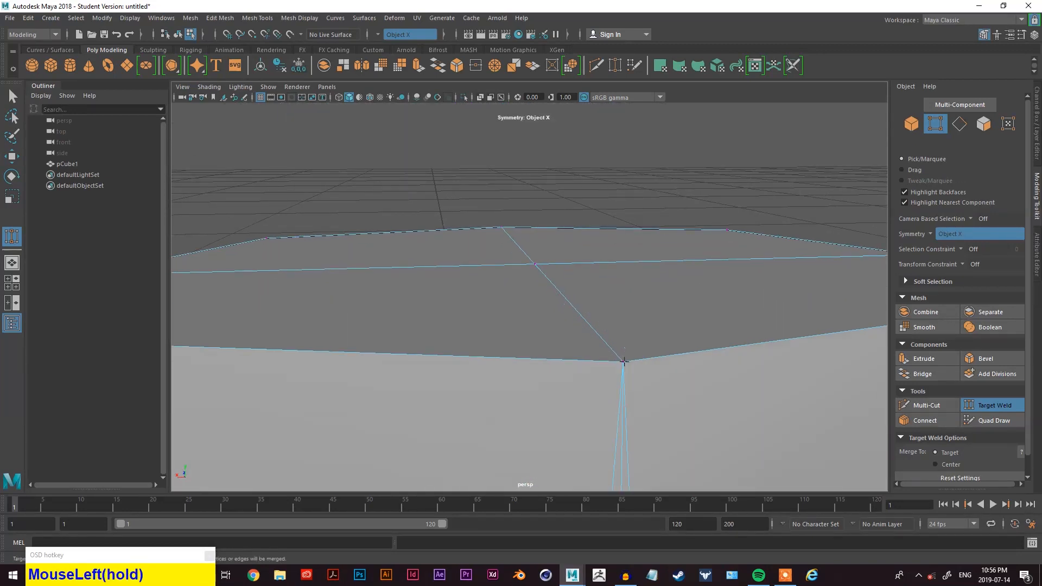
scroll(624, 361, down, 4)
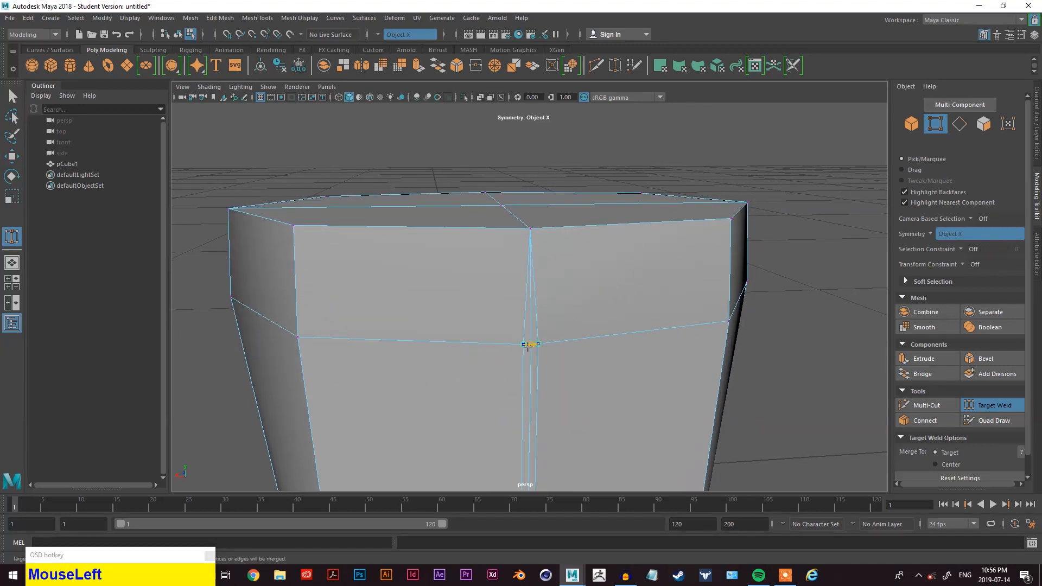
alt+middle_drag(553, 389, 558, 272)
scroll(511, 344, up, 3)
alt+middle_drag(512, 344, 547, 301)
alt+drag(537, 292, 551, 314)
alt+middle_drag(551, 315, 514, 279)
drag(467, 307, 515, 307)
alt+drag(517, 310, 534, 378)
alt+middle_drag(534, 377, 543, 231)
scroll(543, 232, up, 3)
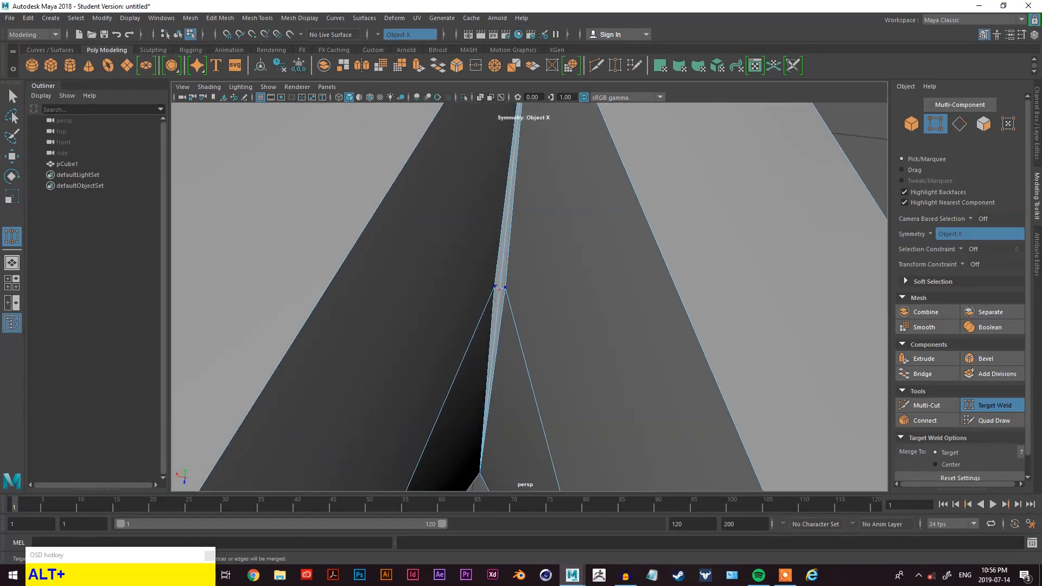
drag(500, 290, 500, 291)
scroll(529, 303, down, 5)
alt+drag(518, 340, 754, 384)
scroll(663, 316, down, 3)
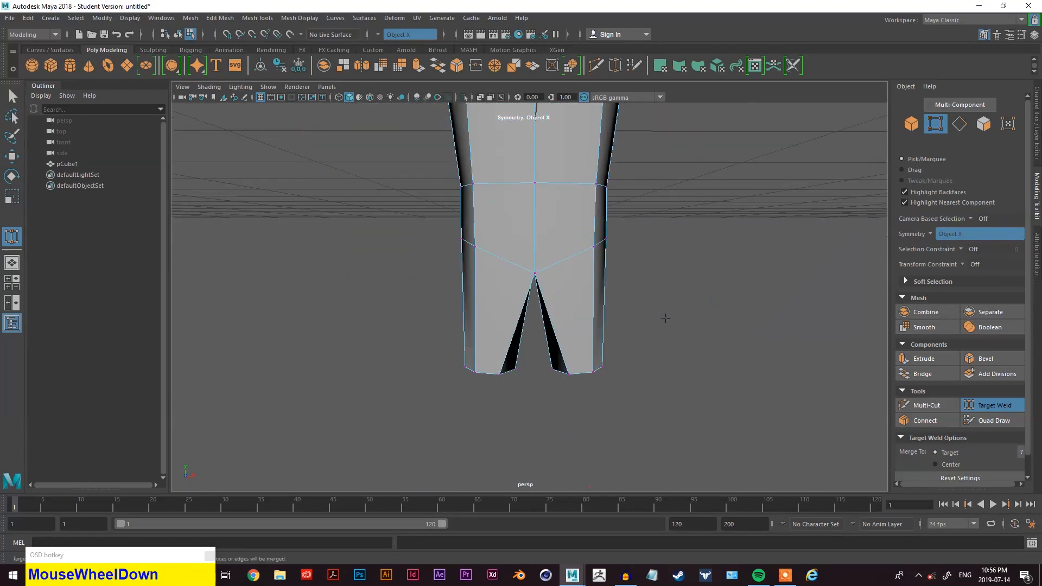
- Select the bottom faces of both legs and extrude them downward to a local translate Z of about 0.418
alt+middle_drag(650, 308, 669, 360)
alt+drag(669, 361, 691, 190)
right_click(691, 190)
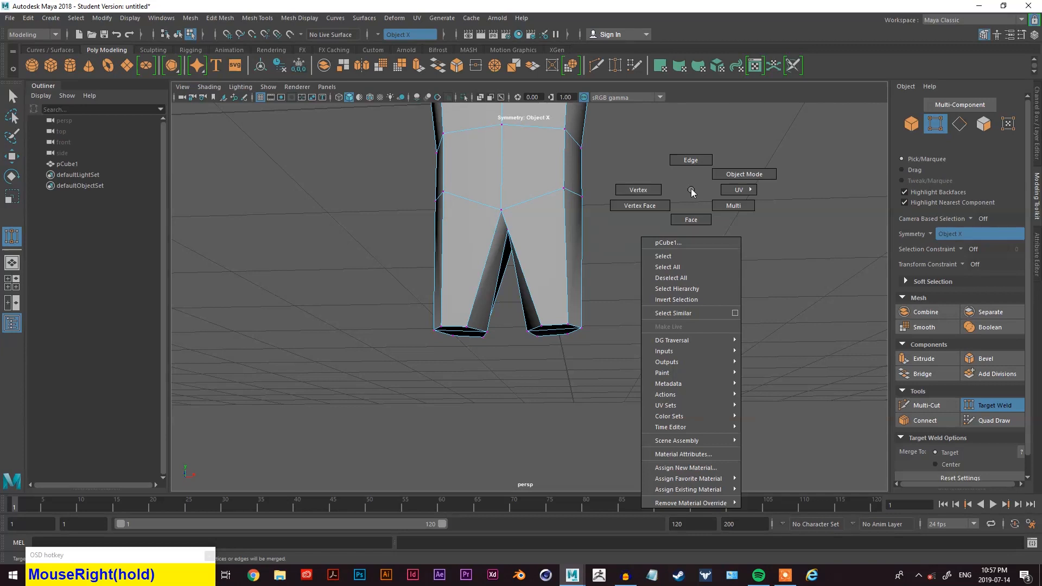
right_drag(693, 224, 693, 225)
alt+drag(692, 225, 676, 255)
key(alt+q)
click(562, 281)
shift+click(575, 303)
scroll(676, 255, down, 2)
alt+middle_drag(677, 255, 767, 356)
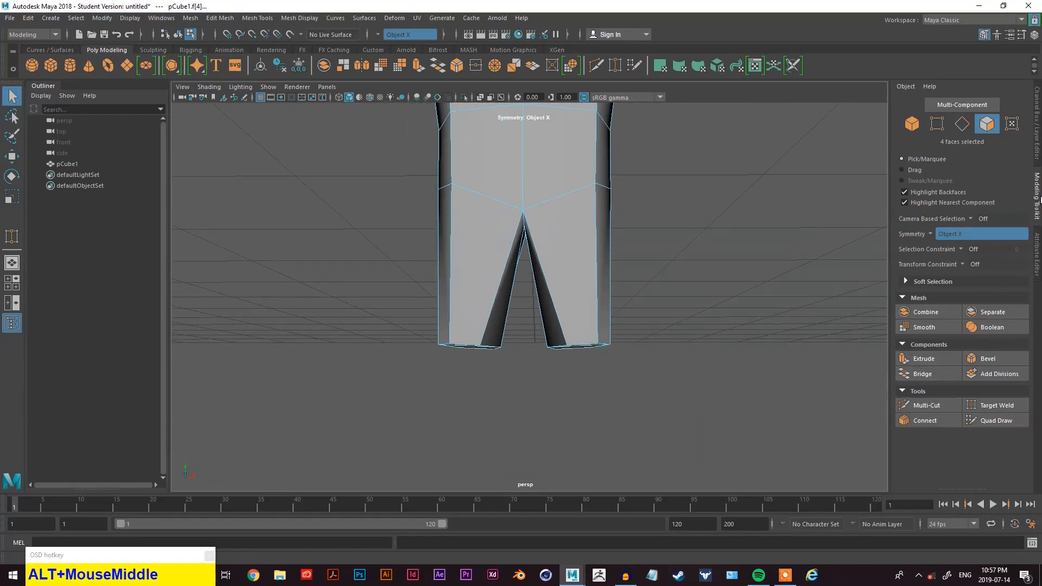
click(925, 359)
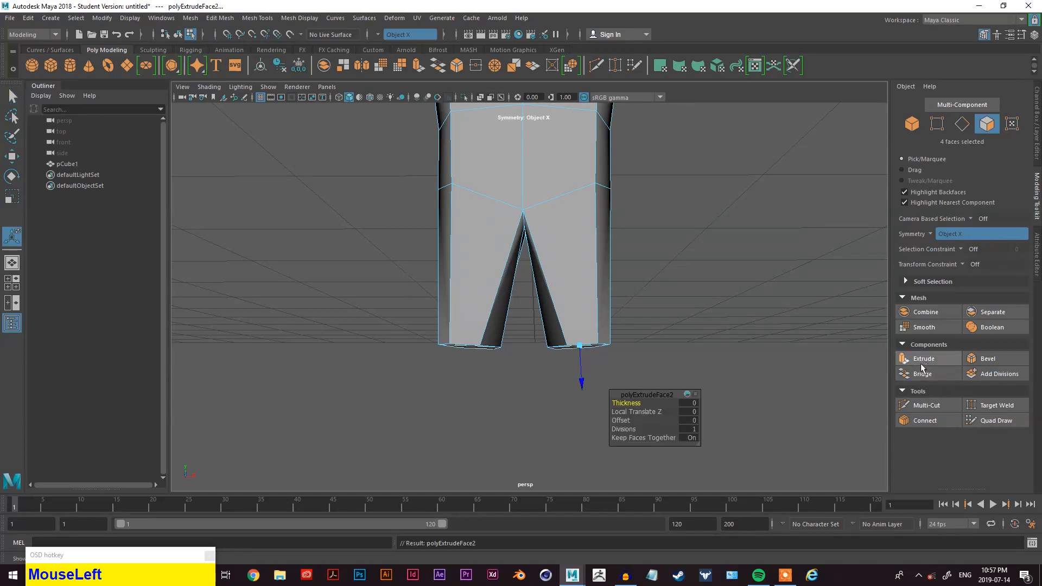
drag(583, 385, 588, 483)
scroll(588, 302, down, 2)
alt+middle_drag(588, 301, 538, 455)
drag(556, 440, 554, 444)
alt+middle_drag(554, 443, 589, 396)
alt+right_drag(580, 385, 568, 340)
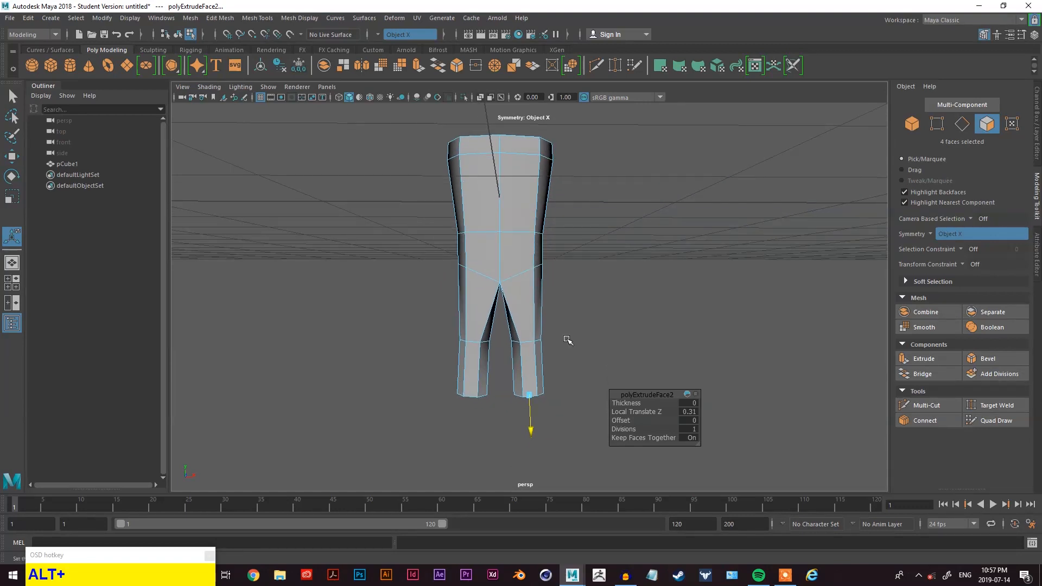
drag(526, 428, 530, 431)
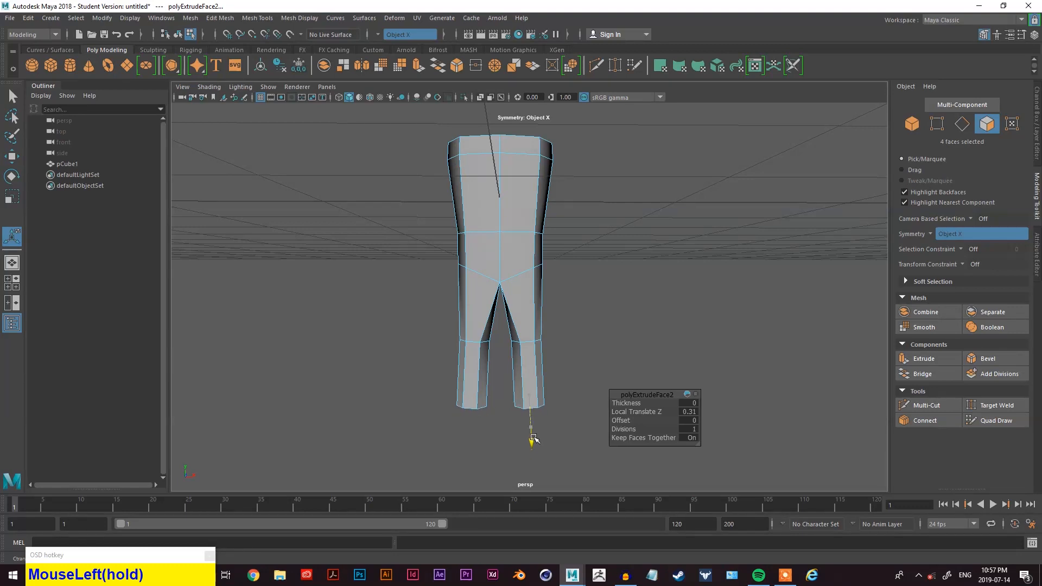
key(space)
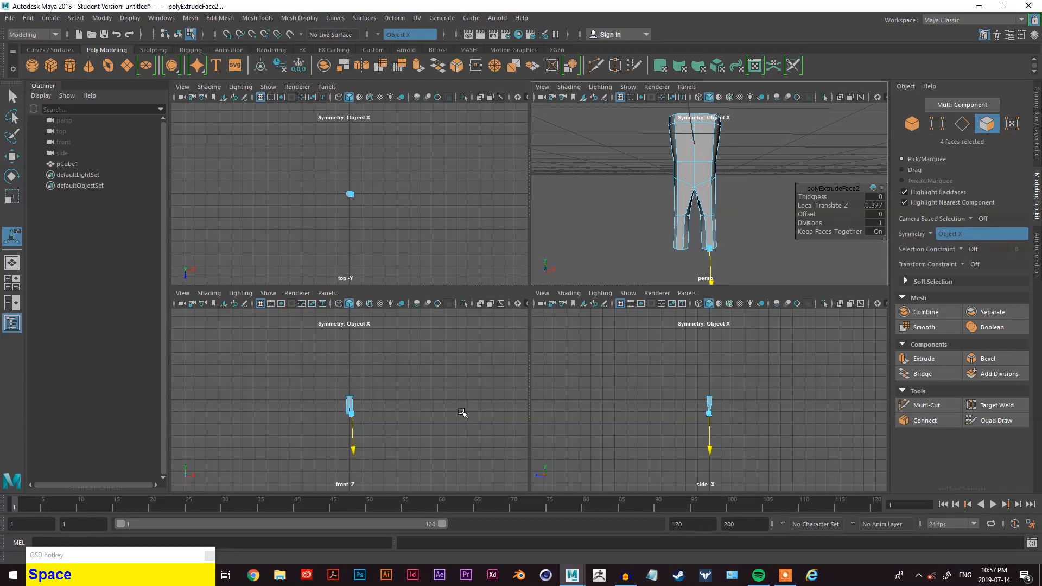
key(space)
scroll(570, 320, up, 5)
alt+middle_drag(586, 369, 613, 368)
scroll(557, 369, up, 2)
drag(583, 428, 584, 434)
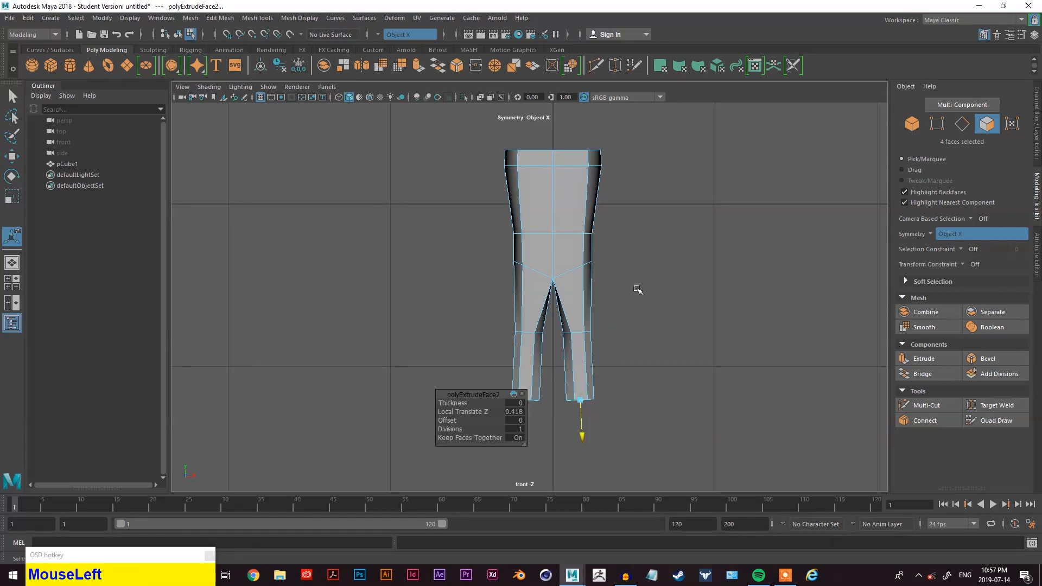
- Scale the extruded bottom faces of the legs to taper the leg ends
key(space)
key(space)
alt+middle_drag(688, 293, 628, 254)
alt+drag(627, 254, 627, 251)
alt+middle_drag(623, 274, 608, 309)
scroll(626, 361, up, 5)
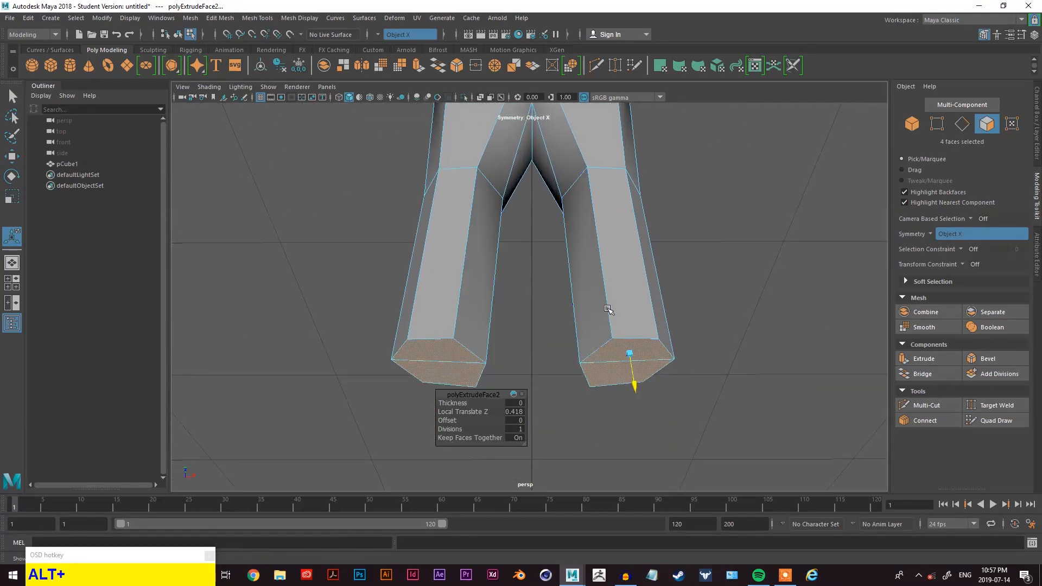
key(w)
key(e)
key(r)
click(674, 360)
drag(674, 360, 662, 380)
click(668, 391)
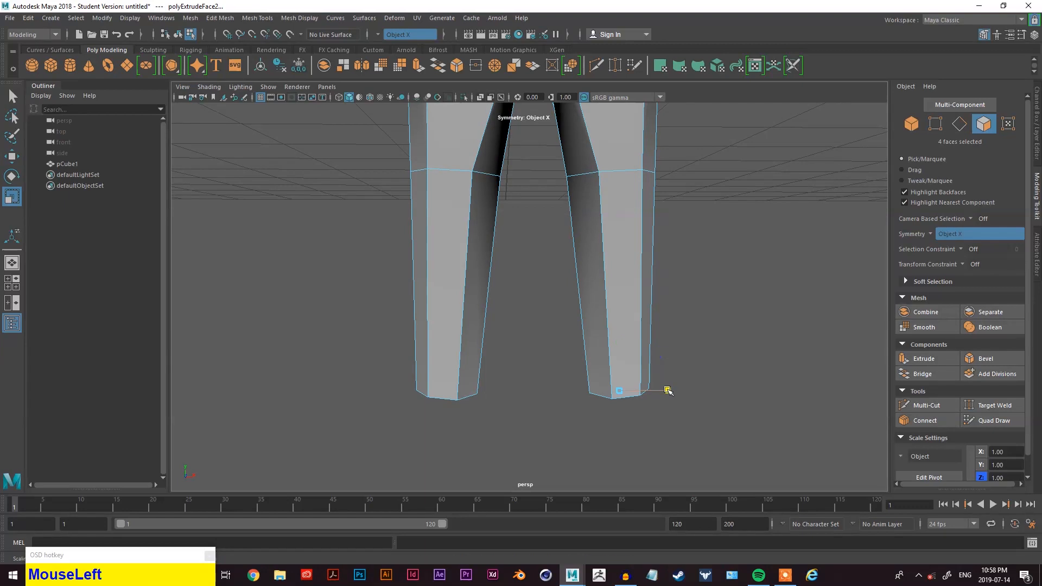
alt+drag(655, 391, 640, 272)
click(630, 251)
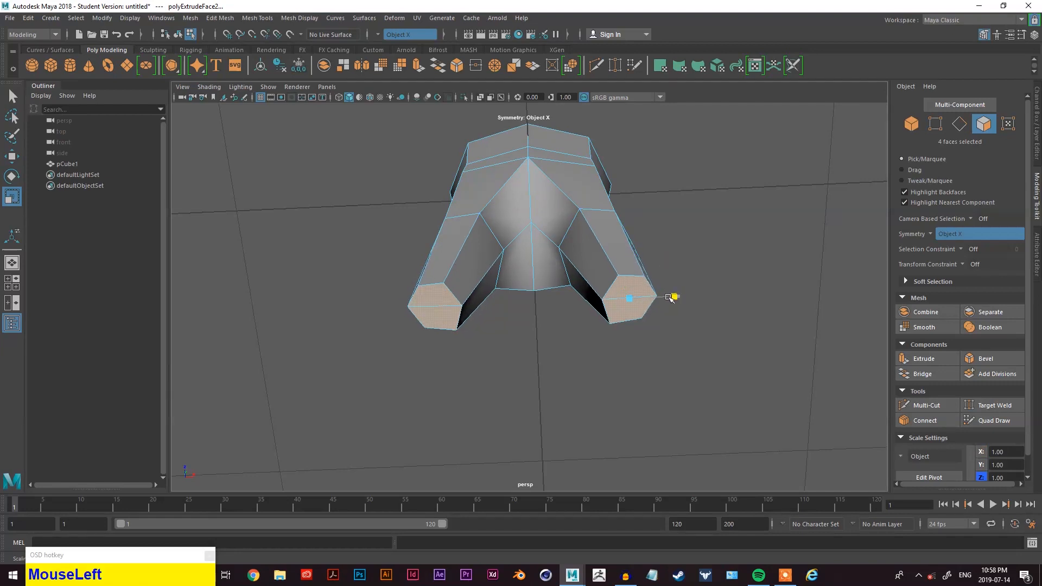
alt+drag(667, 300, 588, 342)
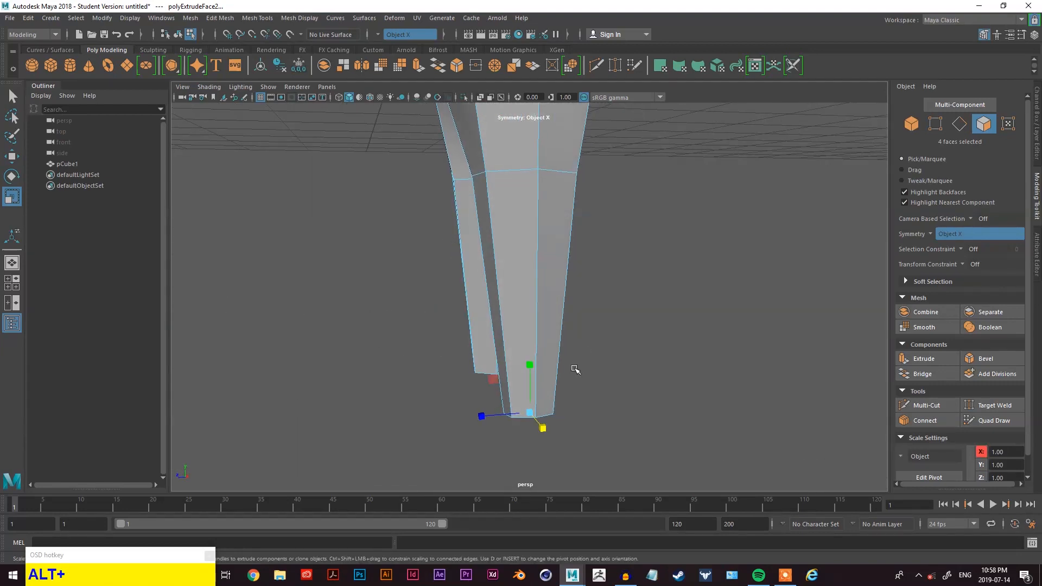
scroll(595, 355, down, 1)
scroll(586, 353, up, 1)
click(482, 379)
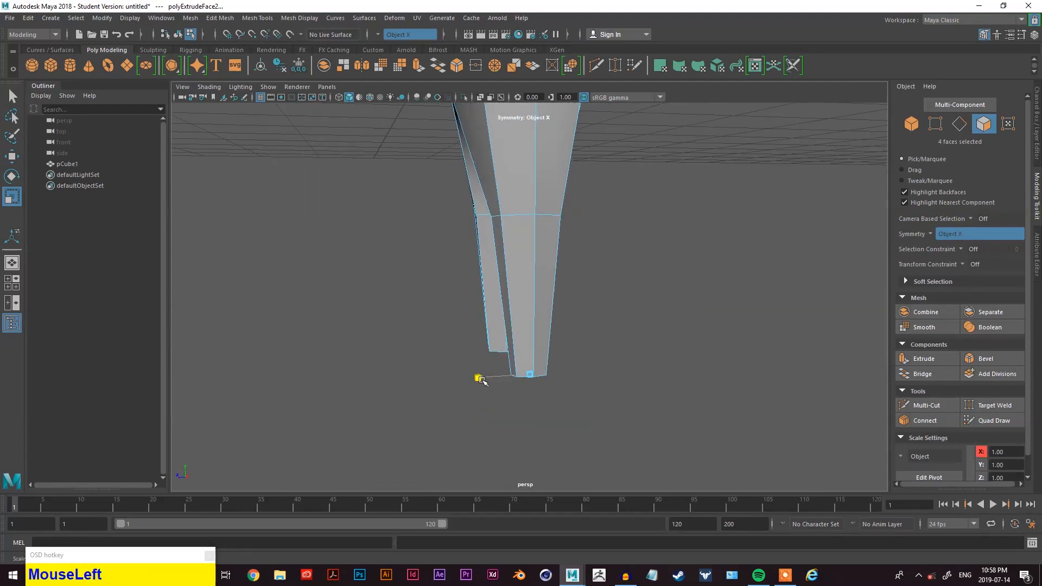
alt+drag(481, 381, 461, 316)
- Select the vertex ring around the middle of both legs and move it slightly outward along X
right_drag(376, 244, 364, 227)
alt+drag(360, 237, 417, 218)
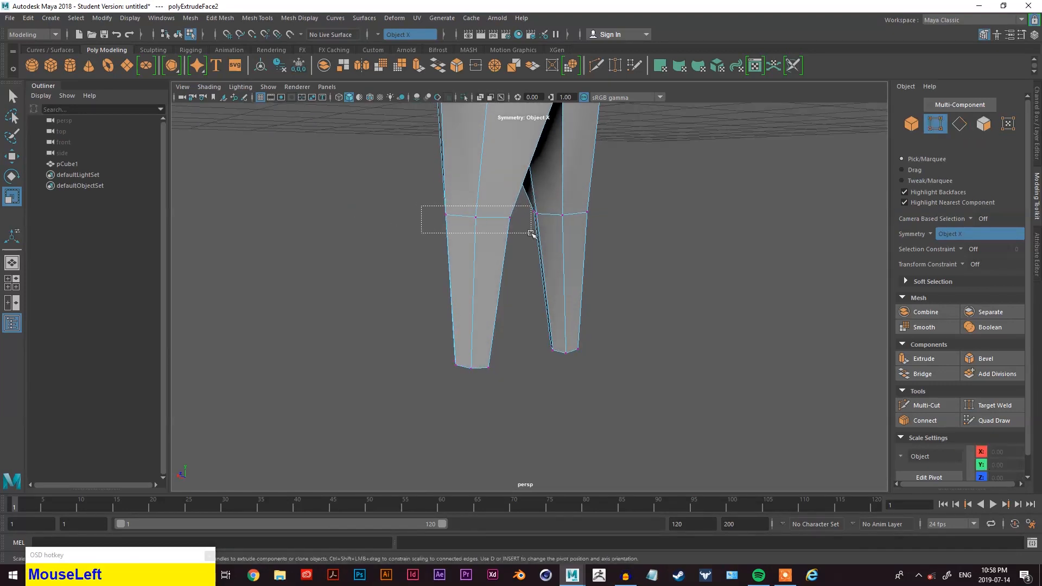
drag(524, 234, 525, 235)
alt+drag(525, 236, 600, 233)
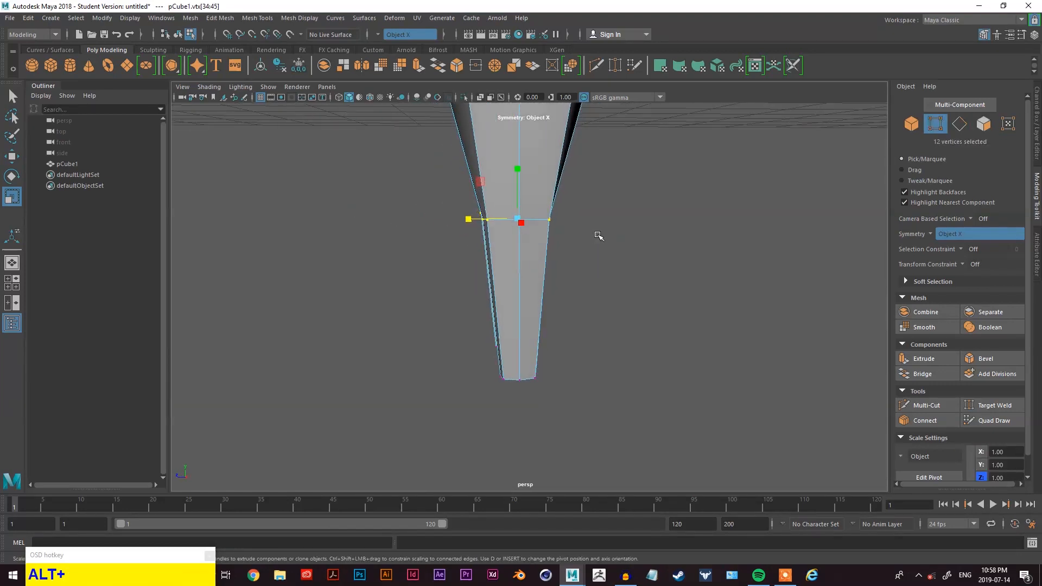
key(alt+w)
drag(465, 219, 460, 219)
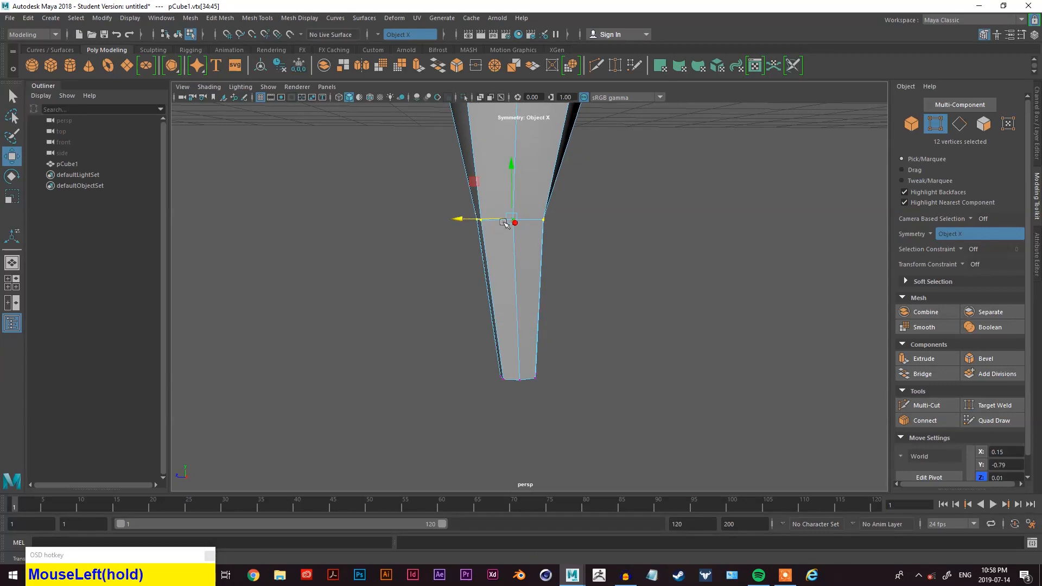
- Select the vertices at the bottom of the legs and move them along X to shape the ankles
scroll(605, 260, down, 2)
alt+middle_drag(605, 260, 605, 308)
alt+drag(553, 392, 599, 368)
alt+right_drag(600, 411, 623, 407)
alt+middle_drag(591, 391, 534, 381)
alt+drag(551, 395, 439, 400)
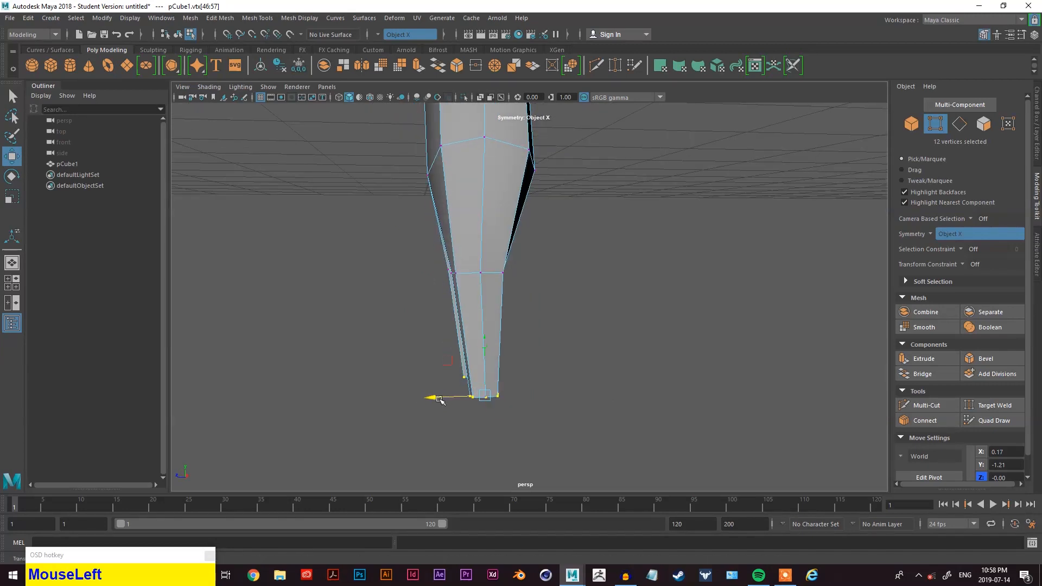
alt+middle_drag(626, 293, 628, 361)
alt+drag(627, 360, 611, 366)
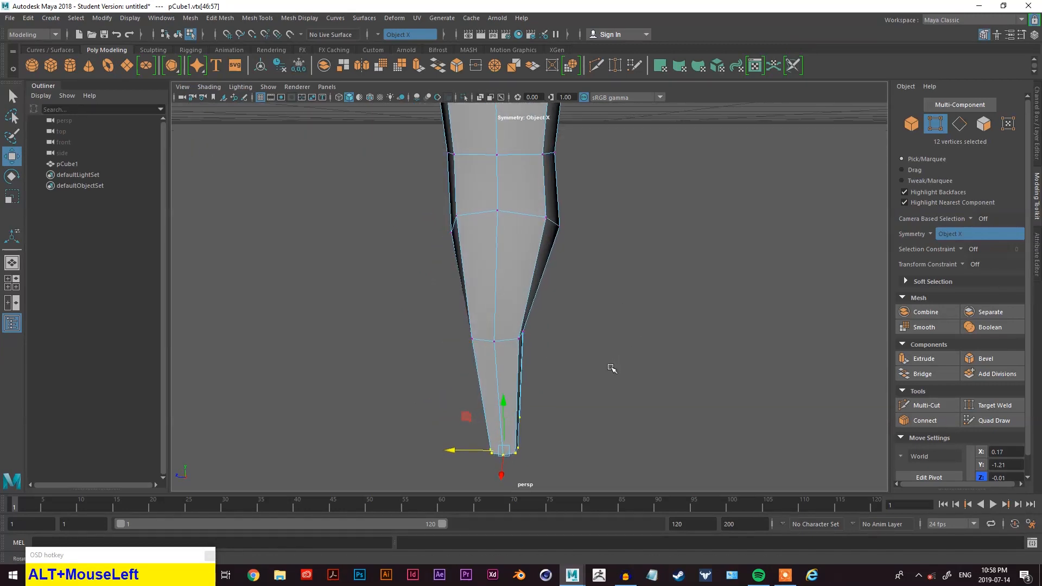
drag(531, 228, 526, 228)
- Select the upper row of vertices on the leg's side and shift them along X to straighten the leg outline
click(632, 287)
mouse_move(597, 344)
alt+mouse_down()
mouse_move(614, 339)
mouse_move(604, 337)
alt+mouse_up()
scroll(606, 320, down, 3)
alt+middle_drag(607, 305, 597, 356)
alt+drag(598, 356, 819, 367)
scroll(703, 388, up, 3)
alt+drag(703, 387, 590, 211)
alt+drag(634, 237, 643, 259)
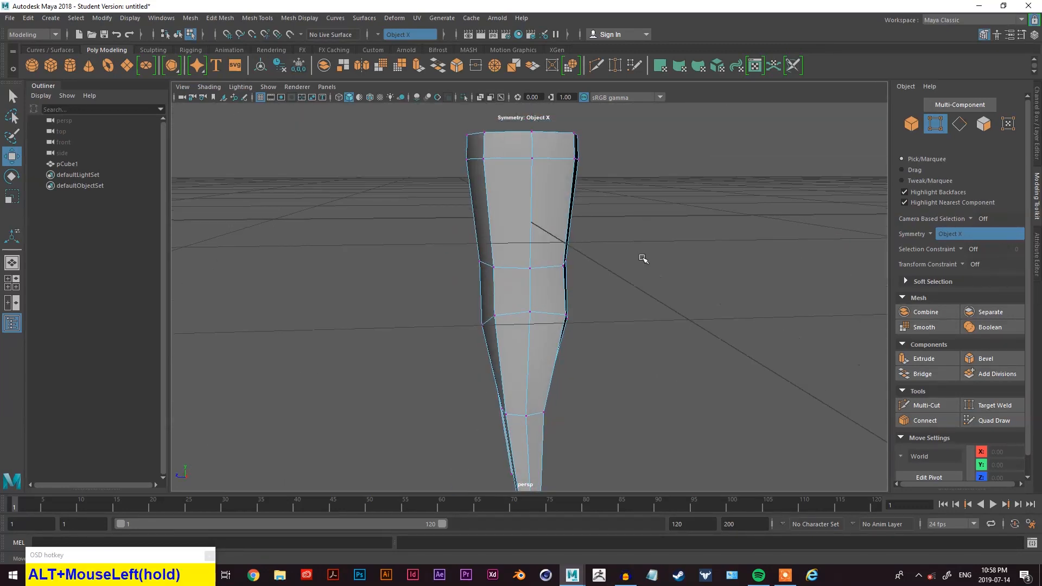
scroll(643, 259, down, 2)
alt+middle_drag(581, 288, 584, 283)
scroll(579, 295, up, 3)
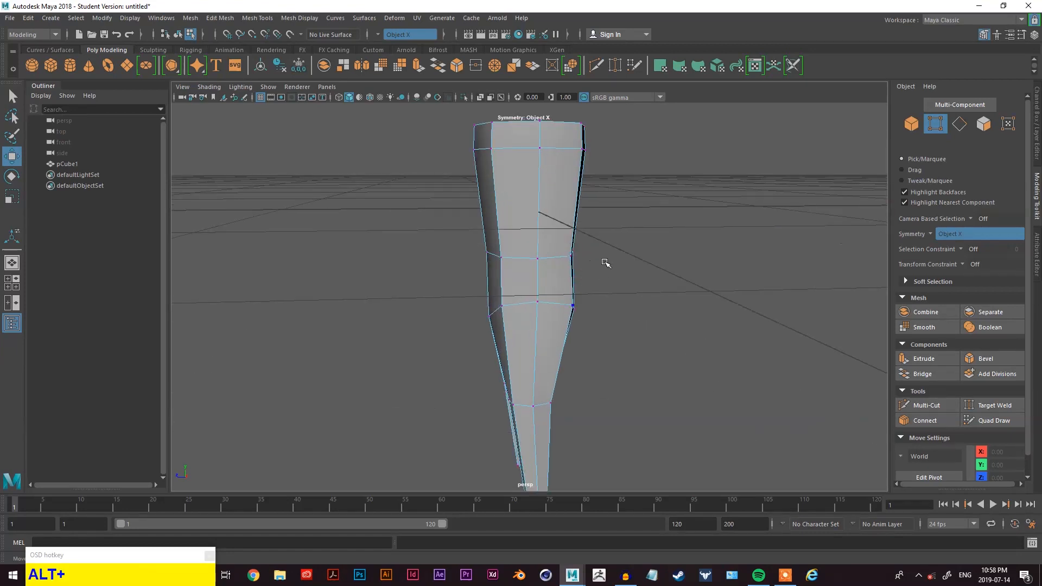
drag(478, 267, 488, 257)
drag(624, 116, 492, 140)
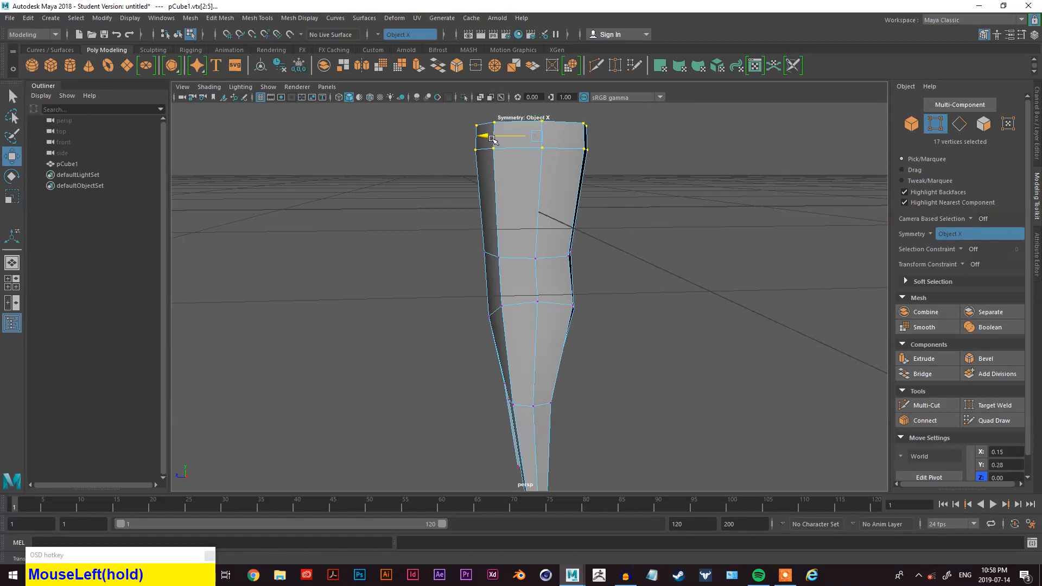
alt+drag(568, 193, 623, 376)
- Select the bottom faces of both legs and rotate and scale them to adjust the leg ends
alt+middle_drag(623, 377, 642, 304)
alt+drag(642, 304, 732, 176)
right_drag(732, 177, 729, 209)
scroll(687, 232, up, 2)
key(w)
key(e)
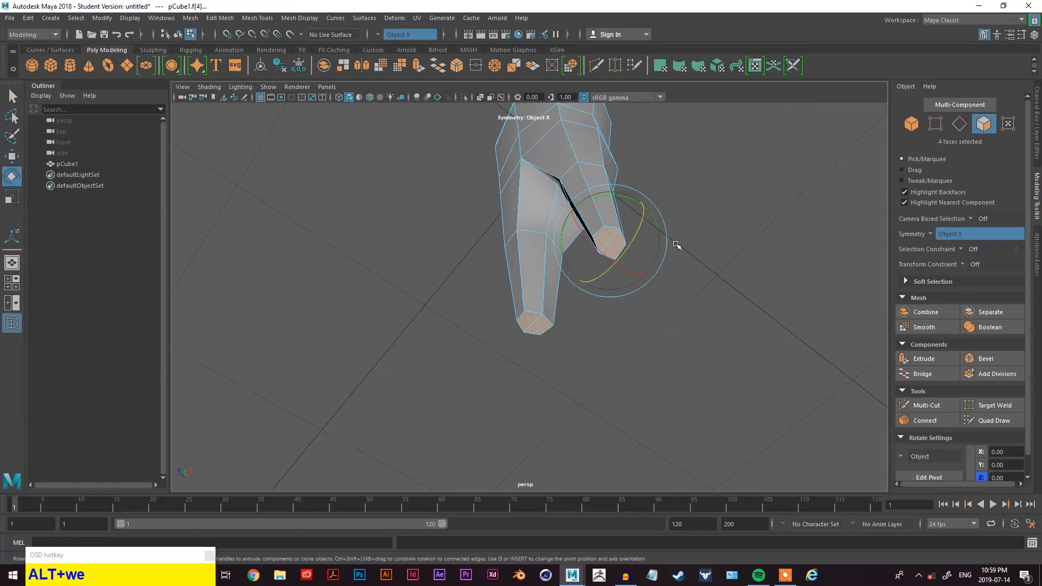
key(r)
alt+drag(683, 272, 676, 327)
click(697, 313)
alt+drag(676, 275, 695, 309)
alt+middle_drag(695, 310, 680, 419)
alt+drag(680, 418, 656, 279)
- Extrude the bottom faces of both legs a short distance downward
scroll(656, 279, down, 5)
alt+middle_drag(610, 251, 605, 266)
alt+drag(604, 265, 588, 334)
alt+middle_drag(588, 334, 569, 322)
scroll(516, 269, up, 6)
alt+drag(568, 323, 575, 268)
alt+middle_drag(595, 351, 570, 305)
scroll(570, 305, up, 7)
alt+middle_drag(635, 344, 674, 291)
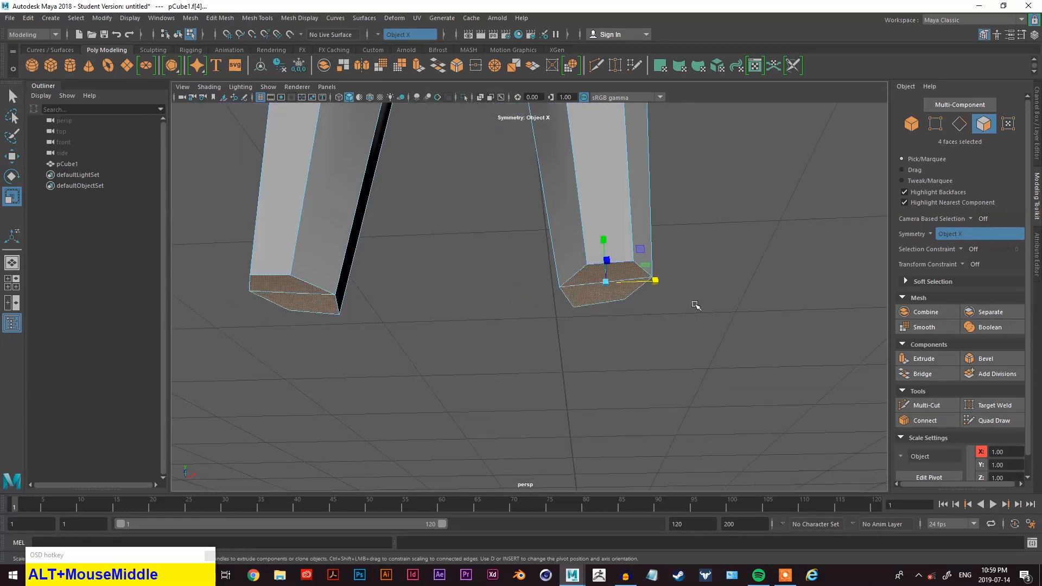
scroll(695, 305, down, 3)
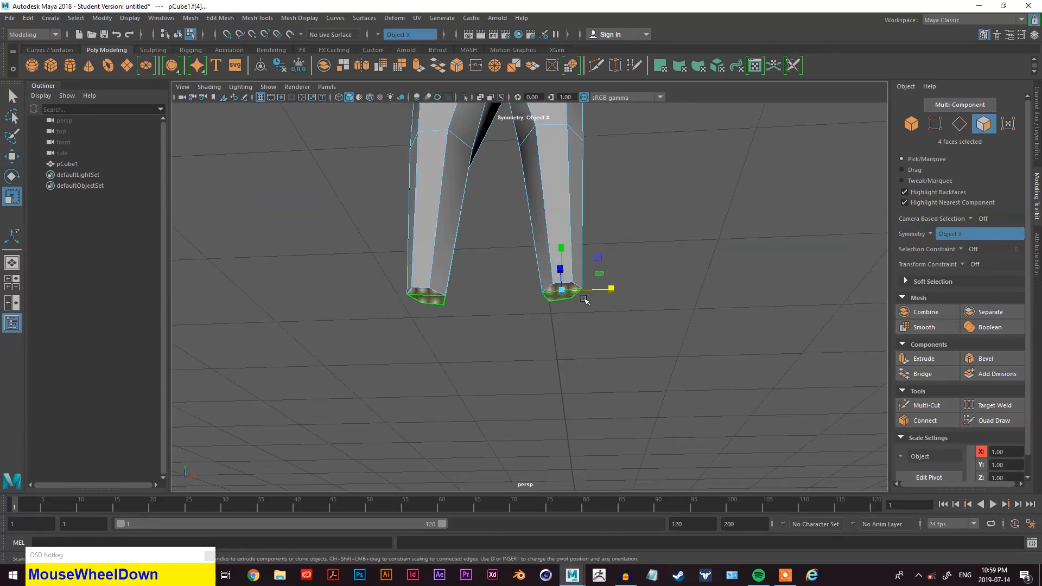
key(q)
scroll(581, 297, up, 3)
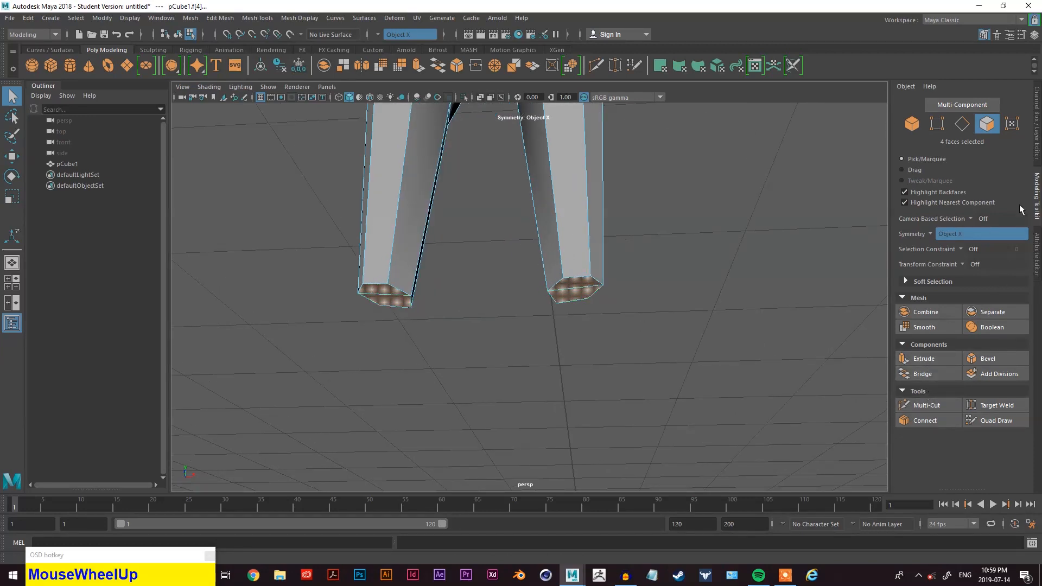
click(937, 358)
drag(584, 316, 669, 351)
key(q)
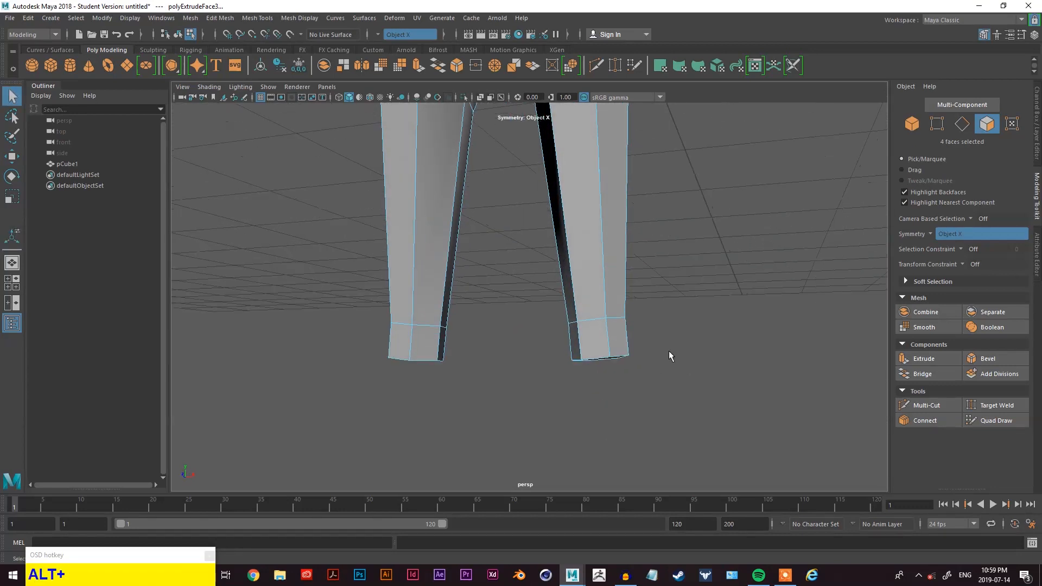
- Scale the newly extruded bottom faces of the legs to shape the ankle ends
key(w)
key(e)
key(r)
drag(649, 357, 669, 378)
click(648, 363)
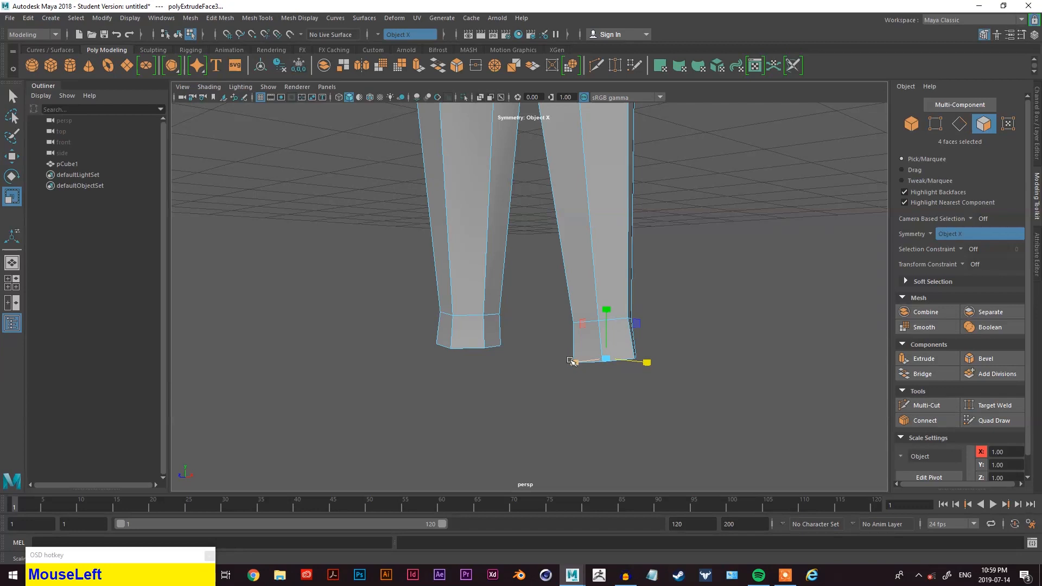
drag(570, 363, 568, 363)
alt+drag(574, 366, 710, 362)
alt+drag(643, 352, 608, 380)
scroll(570, 263, down, 2)
alt+middle_drag(569, 263, 578, 323)
alt+drag(578, 322, 697, 344)
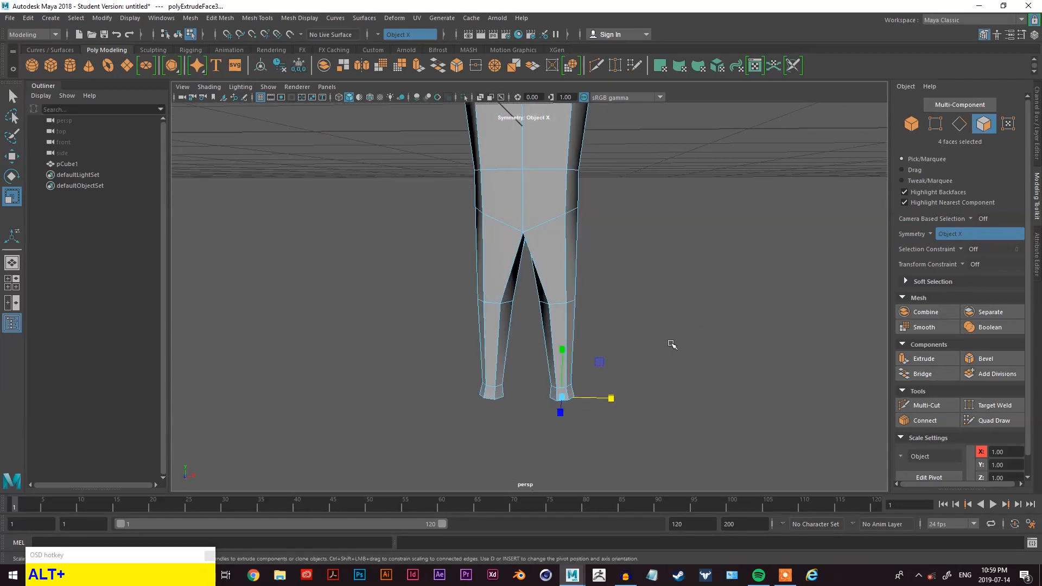
alt+middle_drag(672, 344, 642, 288)
scroll(565, 293, up, 2)
- Select the front faces of both leg ends and extrude them forward to a local translate Z of about 0.101 to form feet
right_click(686, 205)
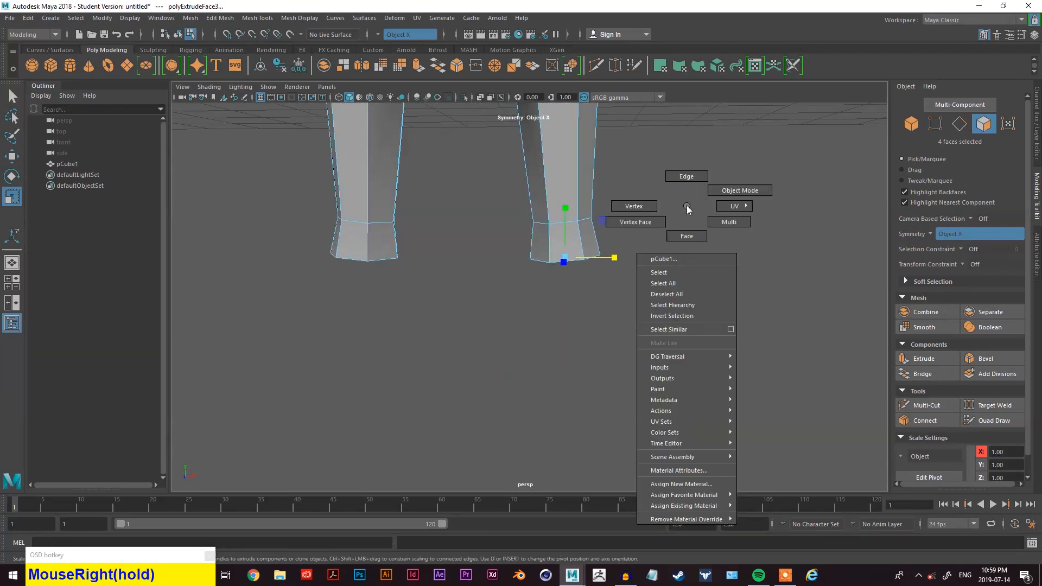
key(q)
right_click(688, 204)
right_drag(688, 204, 685, 227)
alt+drag(686, 228, 534, 245)
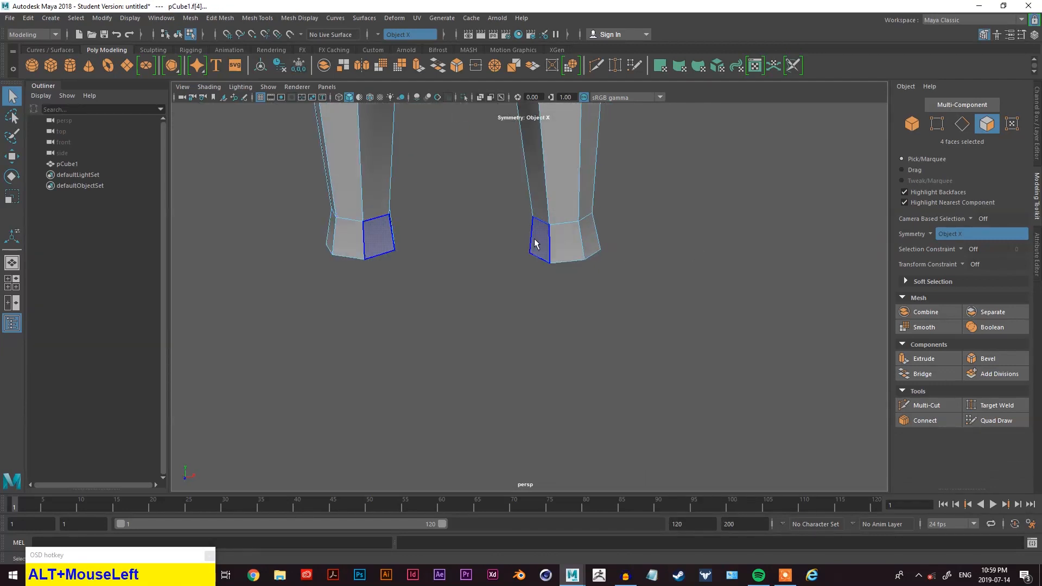
click(536, 242)
shift+click(571, 249)
shift+click(589, 234)
alt+shift+drag(589, 234, 578, 187)
scroll(581, 190, down, 5)
alt+middle_drag(581, 191, 633, 373)
alt+drag(633, 369, 802, 442)
scroll(435, 342, up, 3)
alt+middle_drag(435, 342, 744, 303)
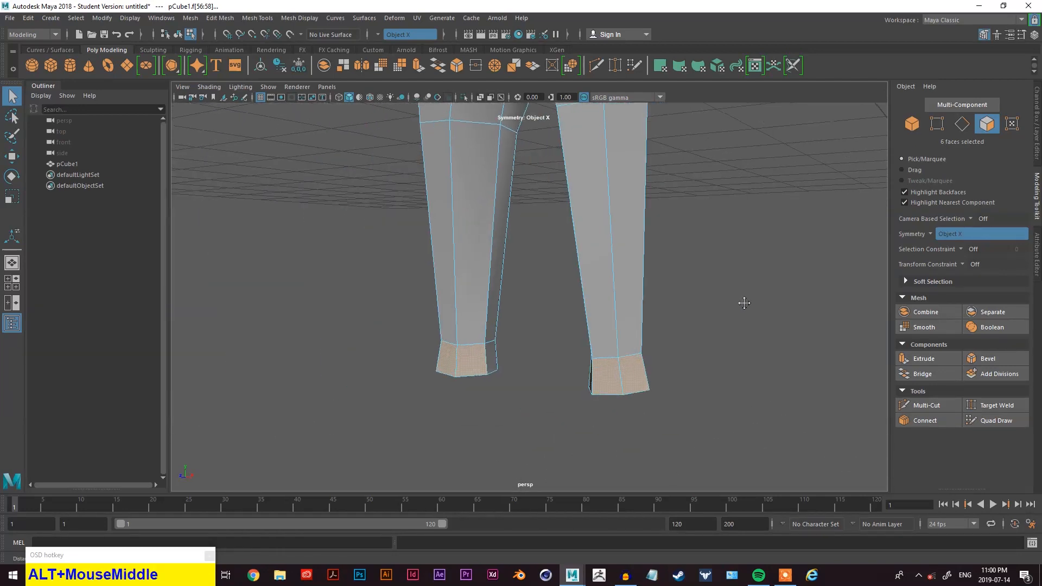
click(923, 358)
alt+middle_drag(681, 337, 679, 255)
alt+drag(678, 256, 383, 361)
alt+drag(383, 361, 570, 353)
alt+middle_drag(569, 353, 602, 393)
scroll(654, 229, down, 4)
alt+drag(661, 229, 654, 305)
alt+middle_drag(654, 305, 632, 232)
scroll(642, 295, up, 5)
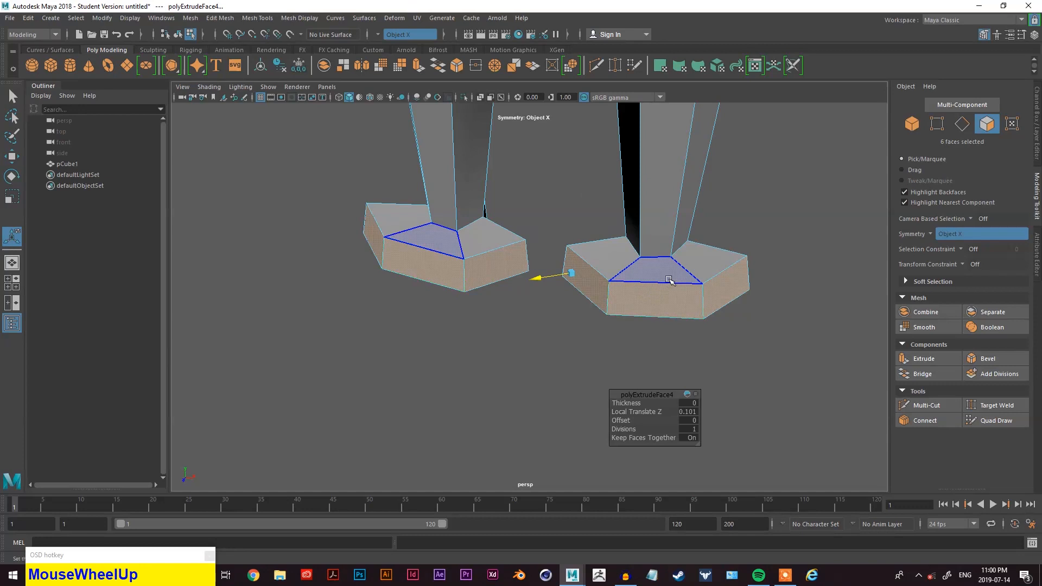
- Move the extruded foot faces along X to reposition the feet under the legs
key(q)
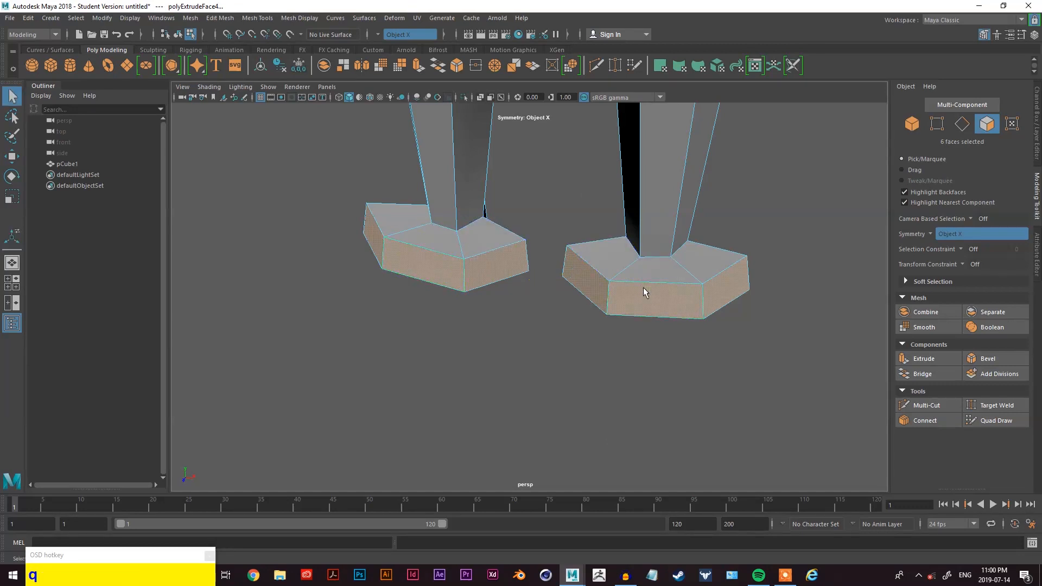
key(r)
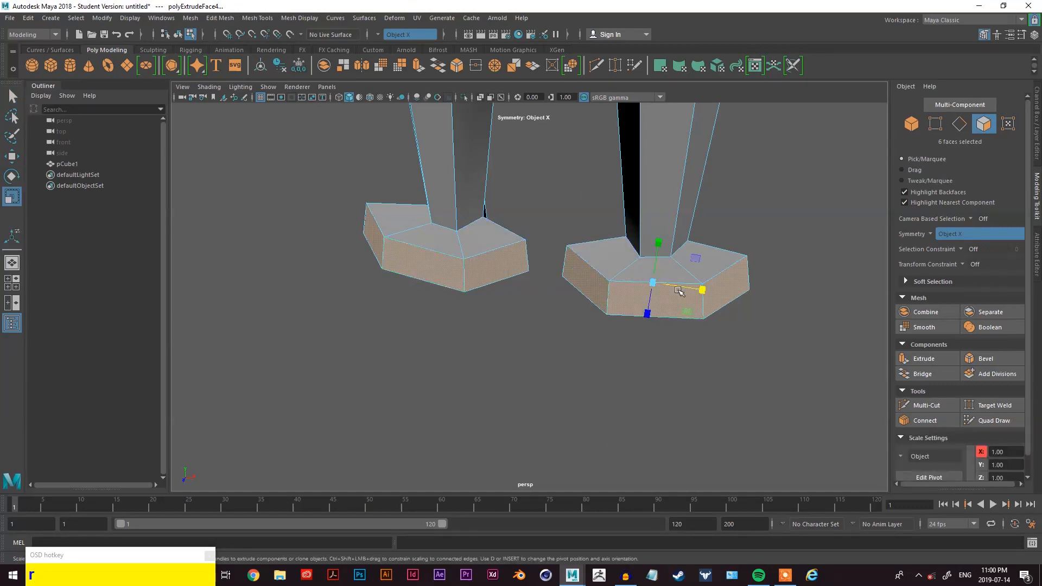
drag(678, 288, 628, 296)
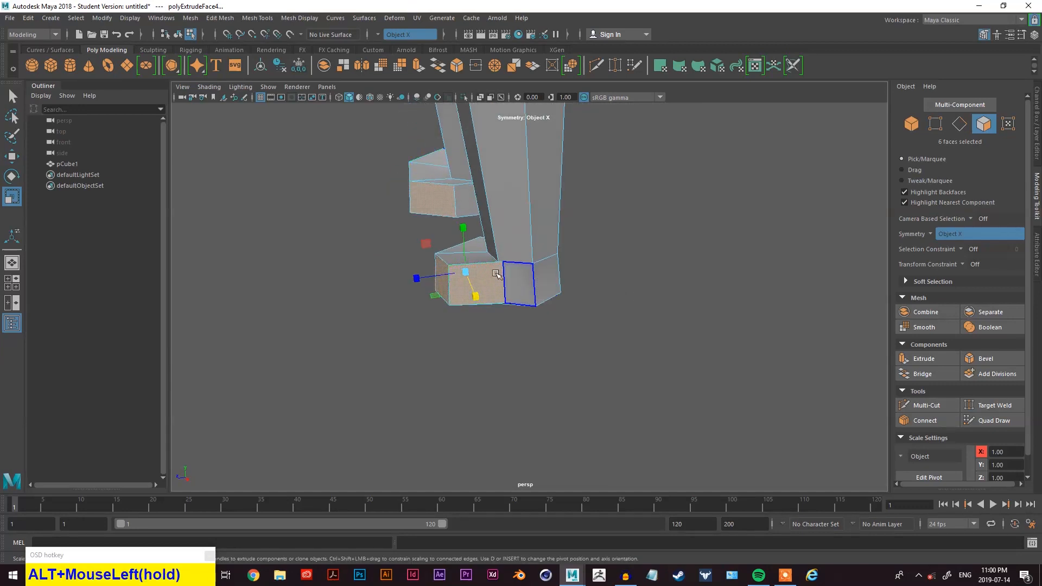
key(w)
drag(431, 278, 600, 311)
key(e)
key(r)
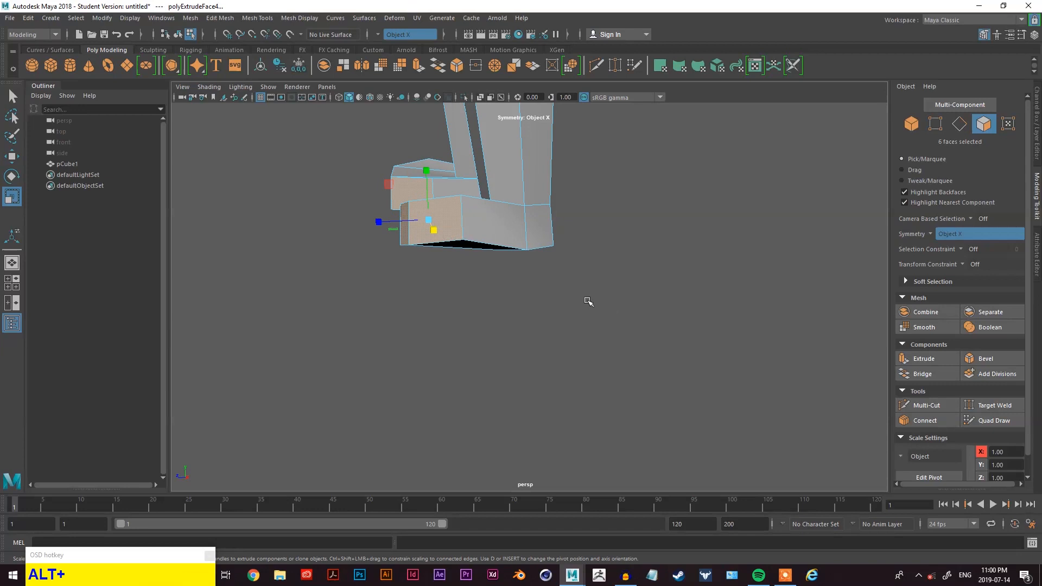
key(alt+w)
drag(429, 179, 561, 188)
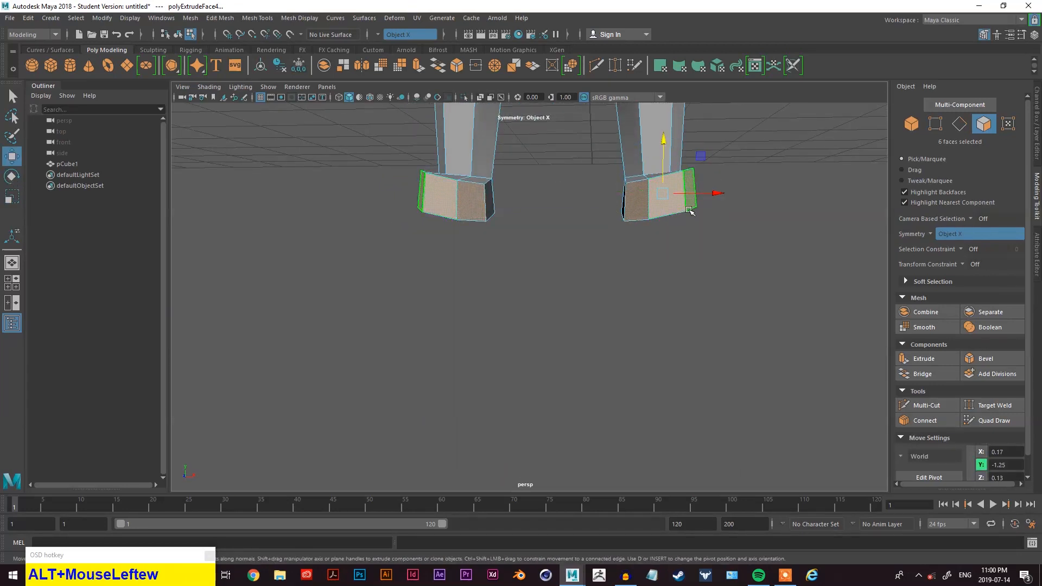
- Rotate the extruded foot faces to angle the feet
key(w)
key(e)
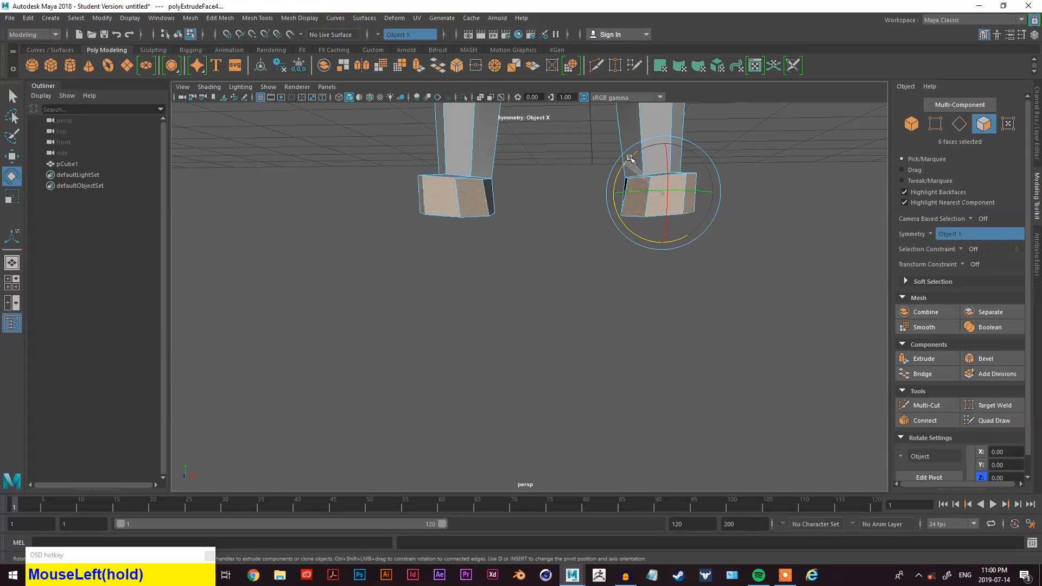
alt+drag(805, 205, 760, 311)
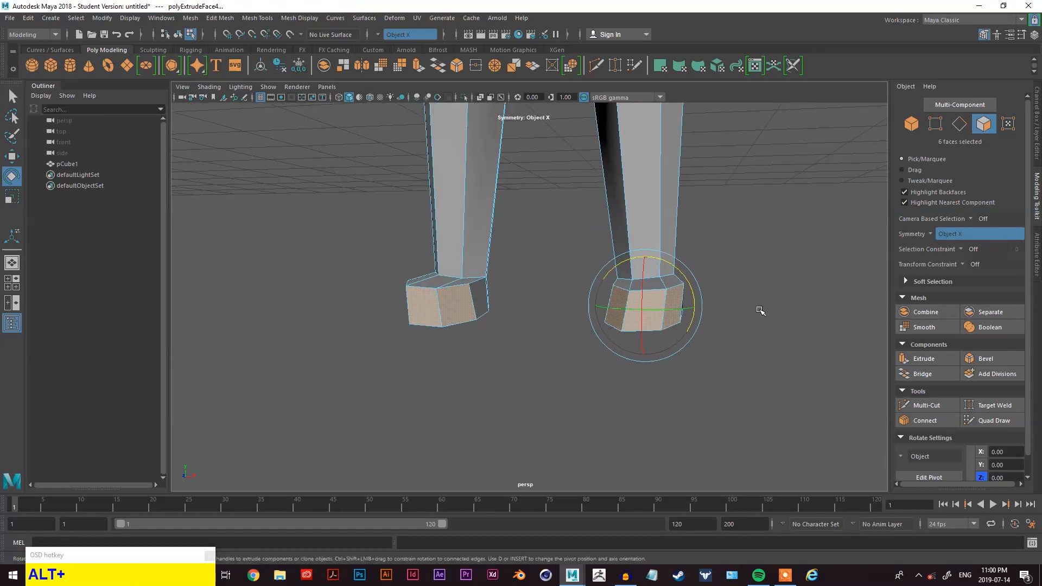
- Select the outer side faces of both feet and rotate them in the front view
click(686, 305)
click(626, 297)
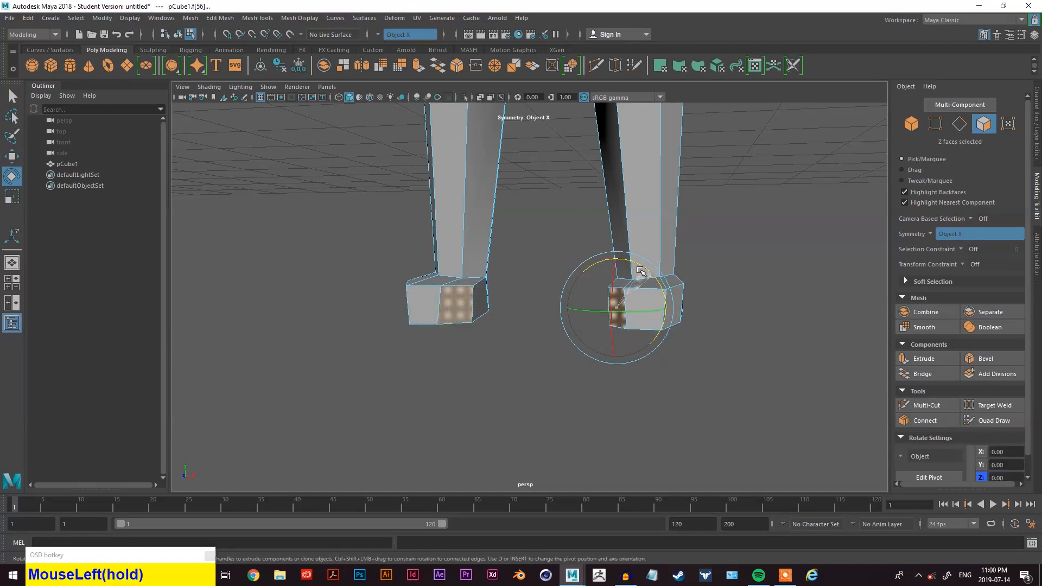
click(682, 303)
alt+drag(683, 303, 683, 300)
key(w)
key(e)
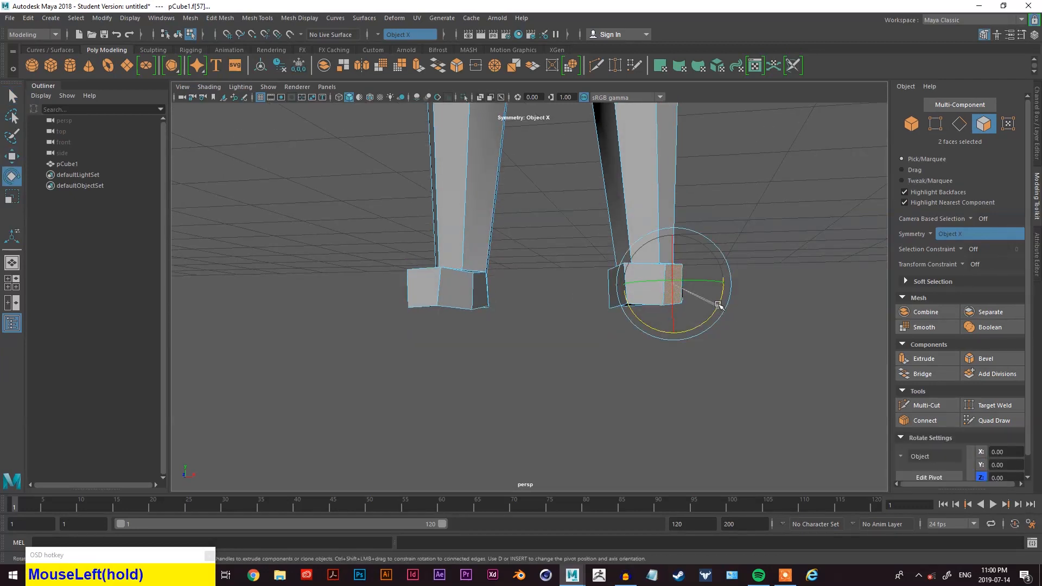
key(space)
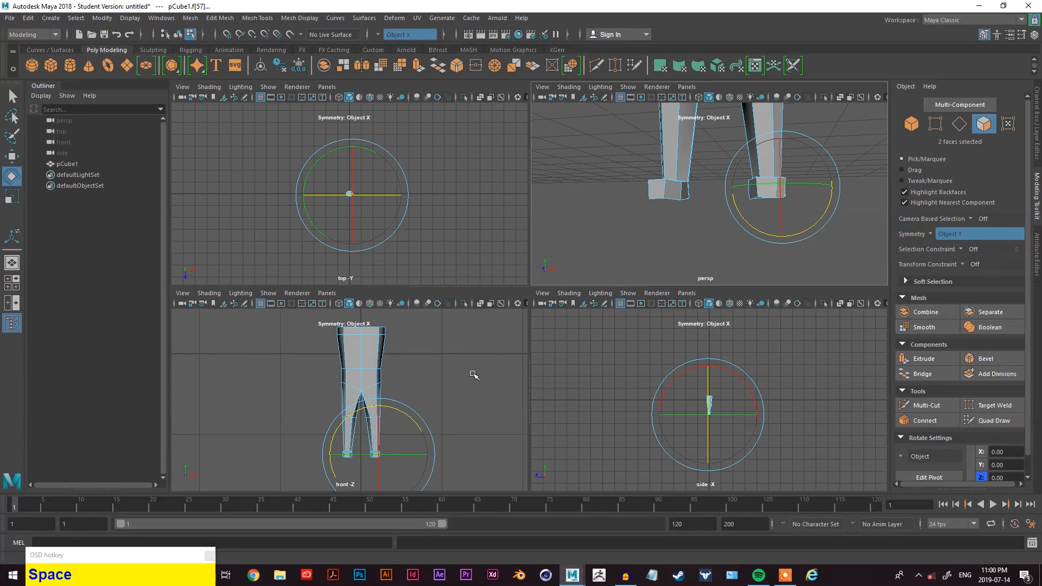
key(space)
scroll(574, 359, up, 3)
alt+middle_drag(574, 359, 619, 206)
scroll(651, 391, up, 2)
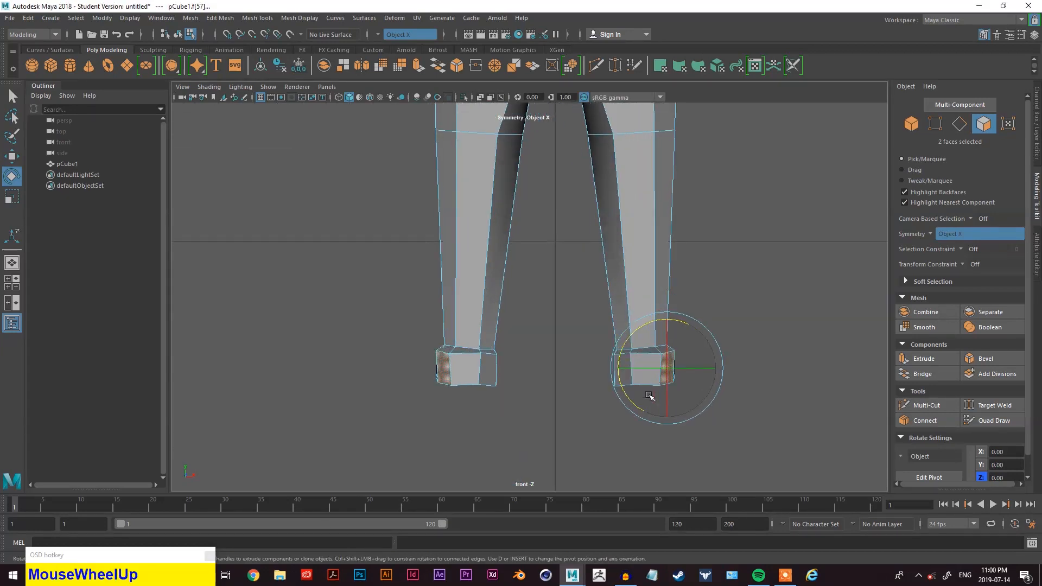
alt+middle_drag(651, 391, 647, 336)
alt+drag(647, 337, 626, 289)
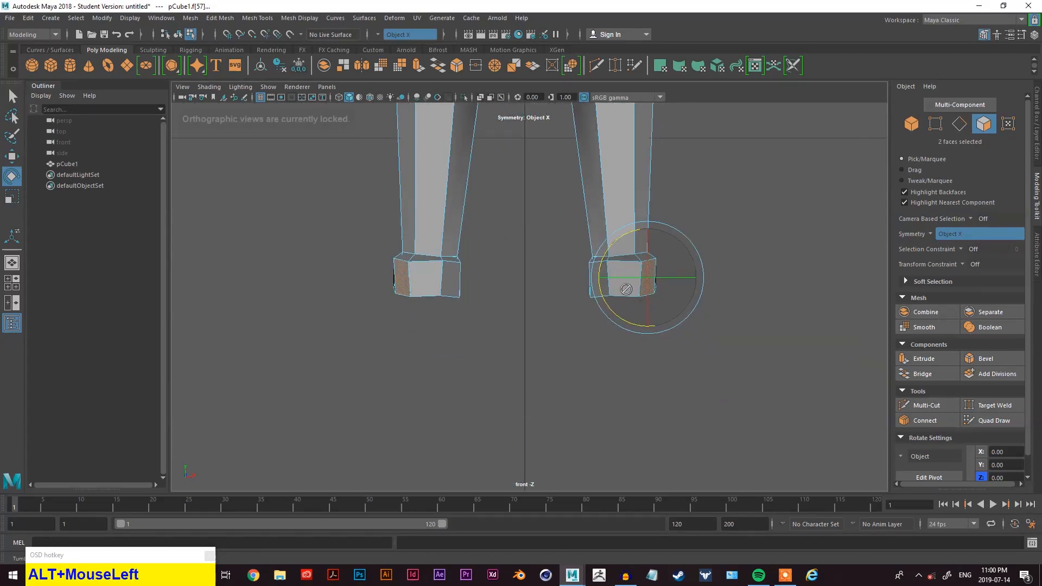
- Select the opposite side faces of the feet and rotate them in the front view
key(q)
click(600, 284)
key(e)
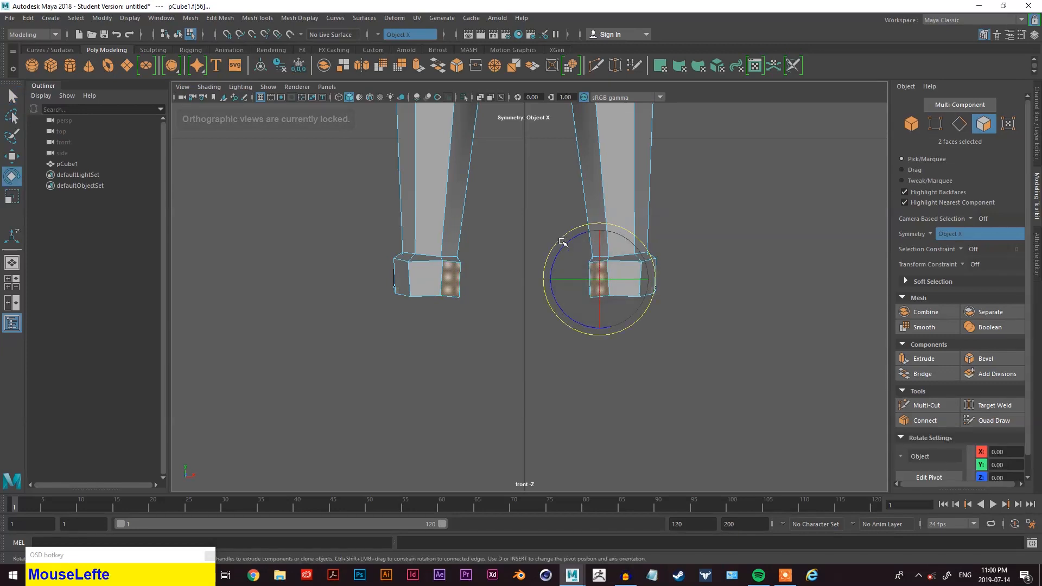
drag(567, 241, 570, 243)
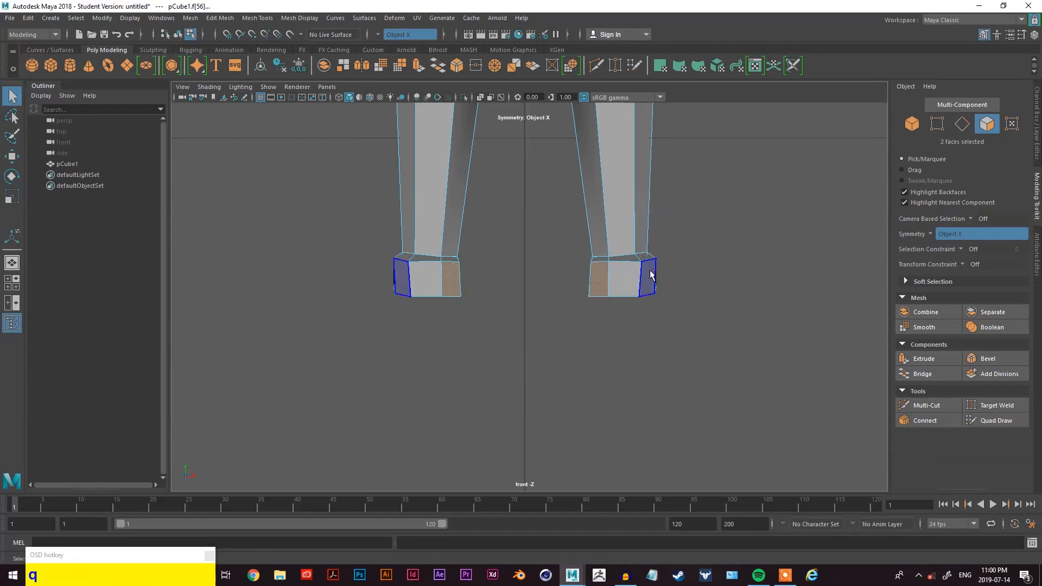
click(651, 274)
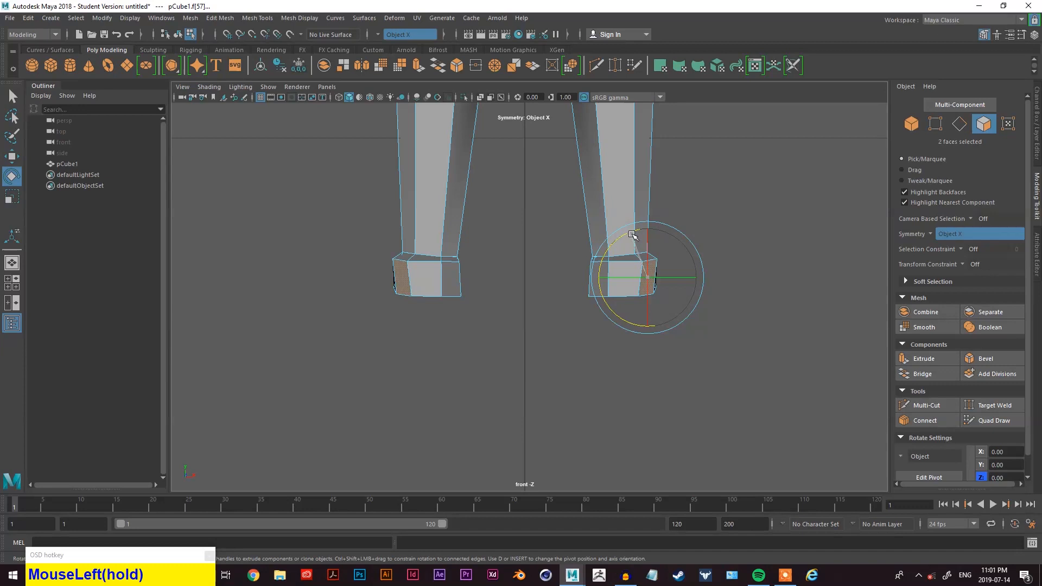
drag(635, 235, 679, 256)
- Switch to vertex selection and nudge the foot's upper corner vertices along X to line the feet up with the legs
key(q)
right_click(700, 245)
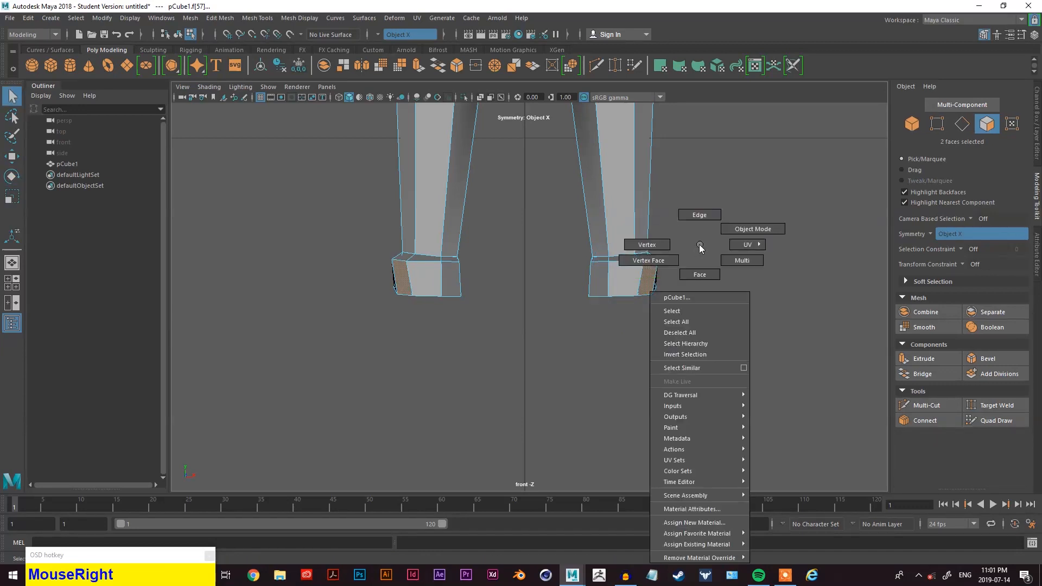
click(676, 239)
key(w)
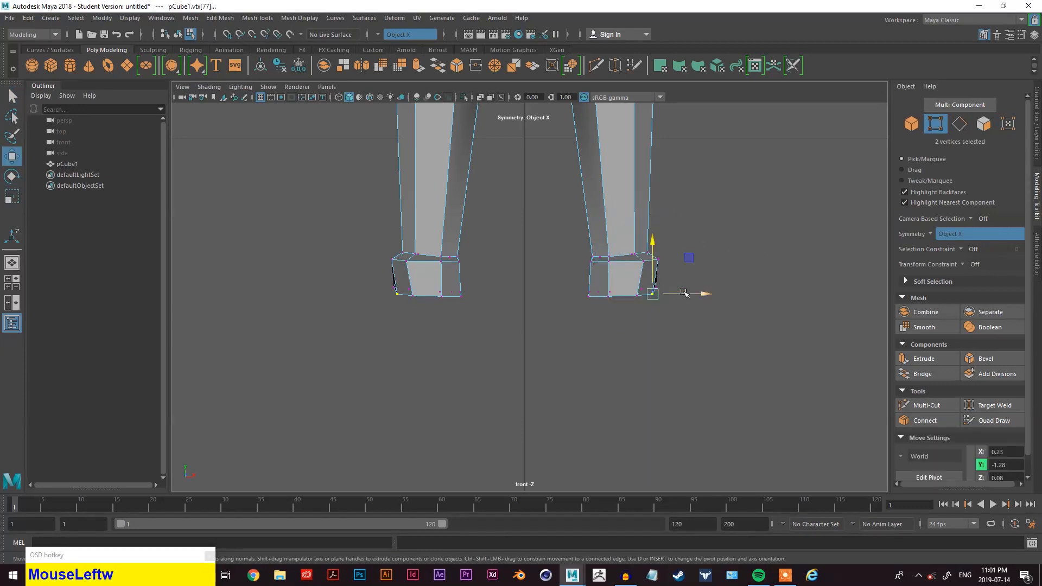
drag(683, 298, 687, 298)
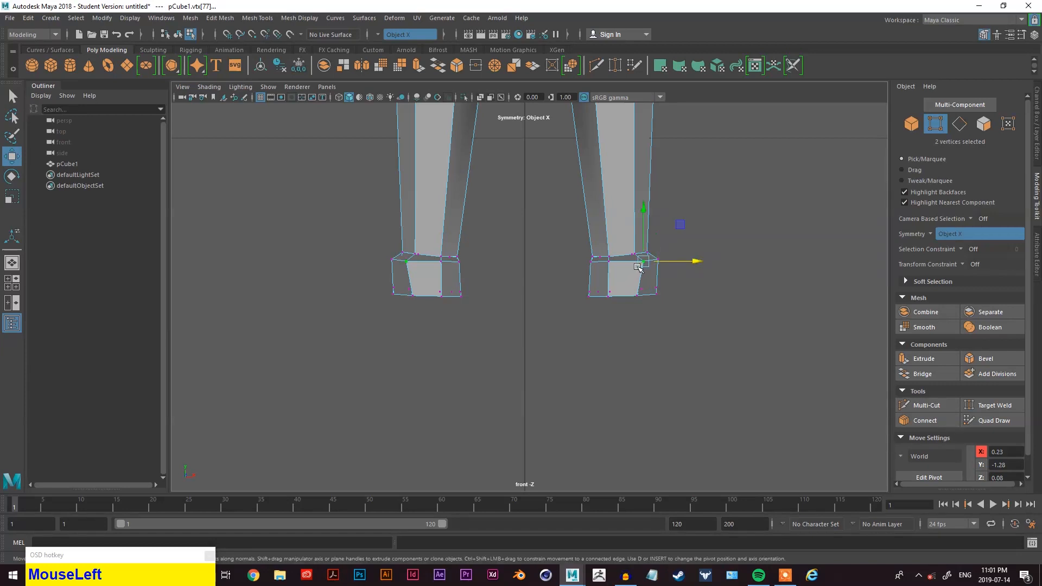
drag(686, 262, 682, 263)
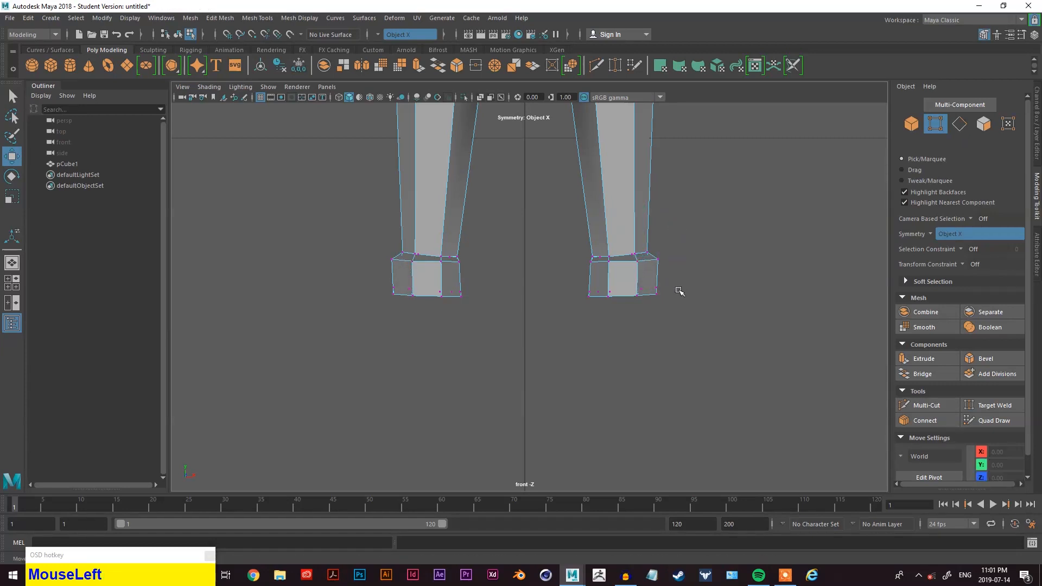
click(663, 263)
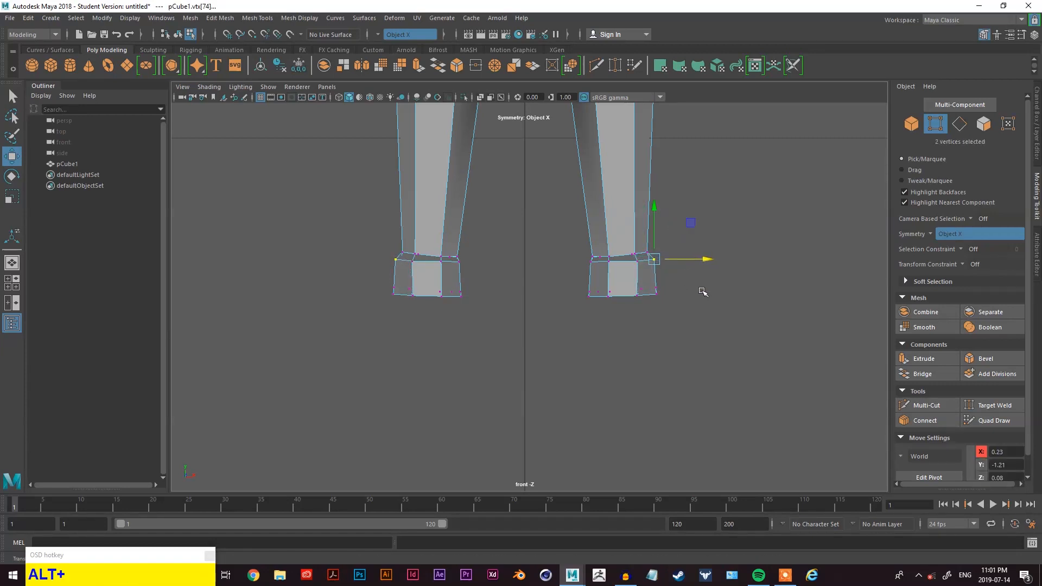
- Select the toe-top faces of both feet in the perspective view and move them up along Y
key(alt+q)
mouse_move(709, 243)
right_down()
mouse_move(714, 230)
mouse_move(728, 237)
right_up()
key(space)
alt+drag(763, 169, 704, 295)
right_drag(754, 262, 751, 288)
drag(722, 334, 654, 380)
click(660, 382)
click(497, 327)
alt+drag(496, 336, 600, 356)
shift+click(688, 330)
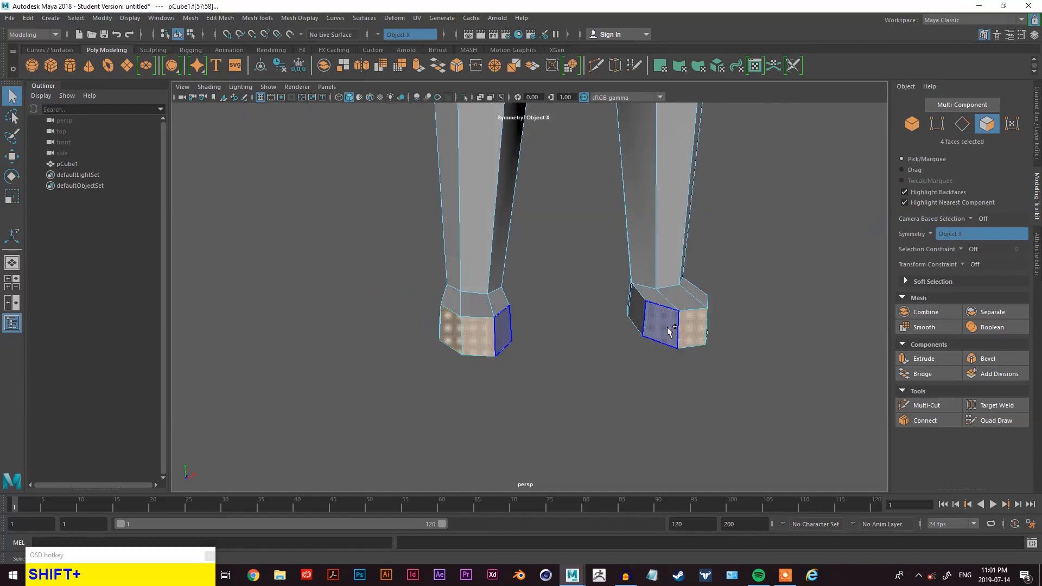
shift+click(669, 331)
alt+shift+drag(669, 331, 608, 344)
key(w)
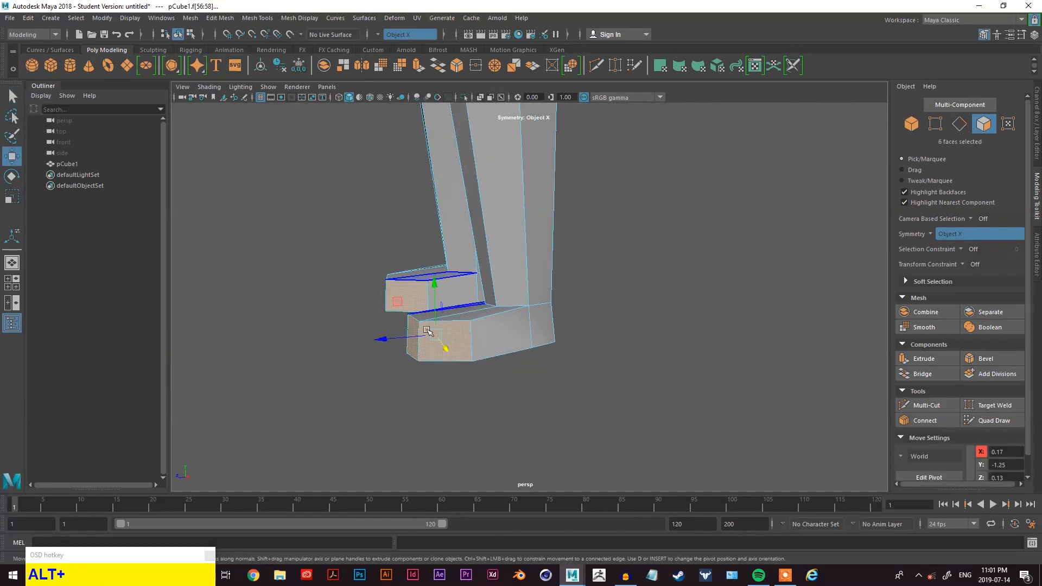
alt+drag(398, 313, 397, 274)
click(396, 274)
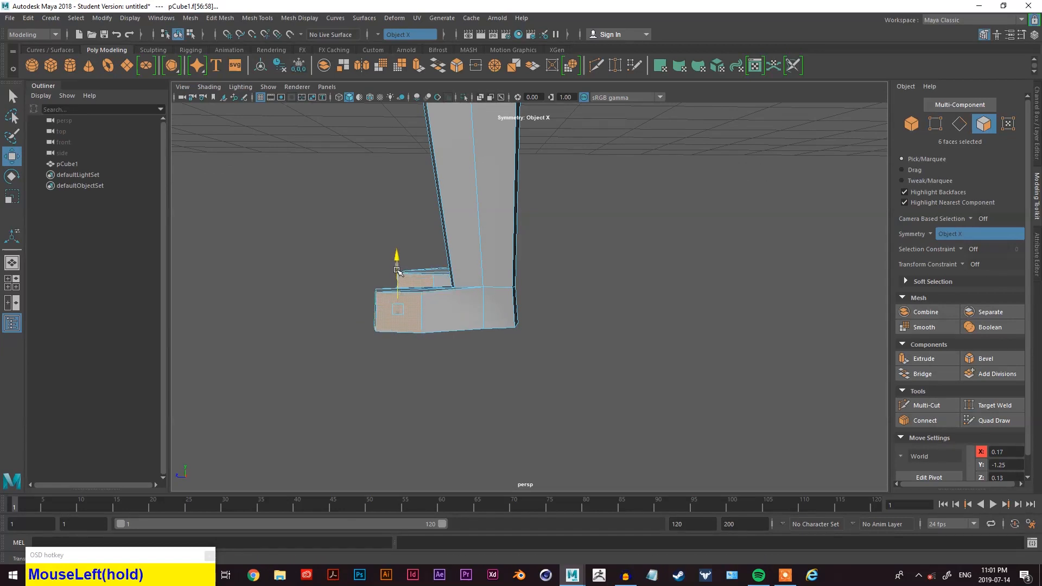
- Select the front faces of both feet and reposition them with the Move tool
alt+drag(439, 298, 434, 269)
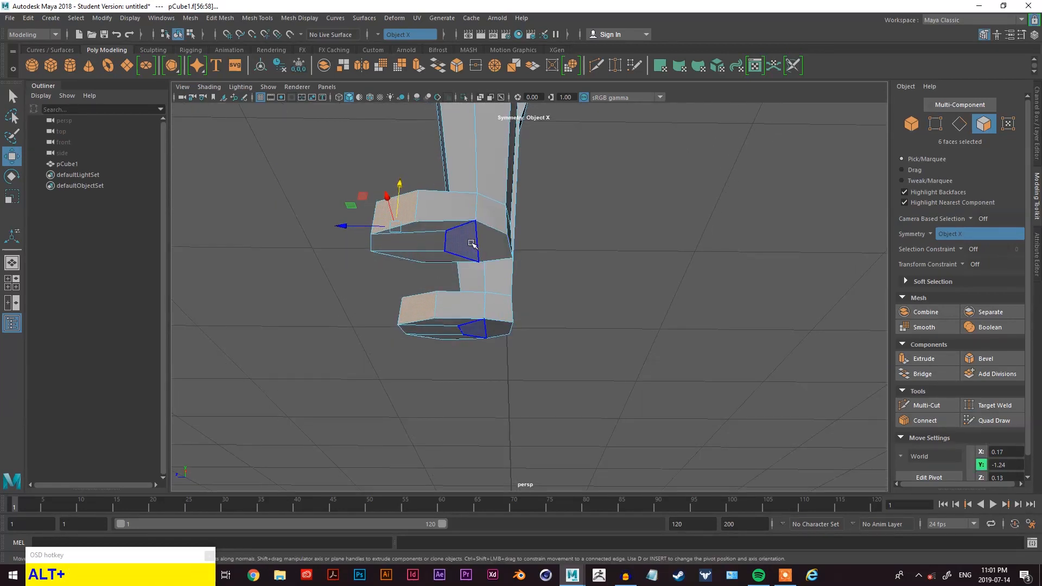
alt+drag(479, 209, 586, 283)
scroll(668, 239, down, 3)
alt+middle_drag(667, 239, 614, 337)
alt+drag(614, 337, 502, 320)
scroll(502, 317, up, 4)
alt+middle_drag(502, 316, 543, 191)
alt+drag(522, 228, 551, 337)
scroll(551, 336, up, 4)
alt+middle_drag(552, 337, 554, 251)
alt+drag(489, 250, 510, 277)
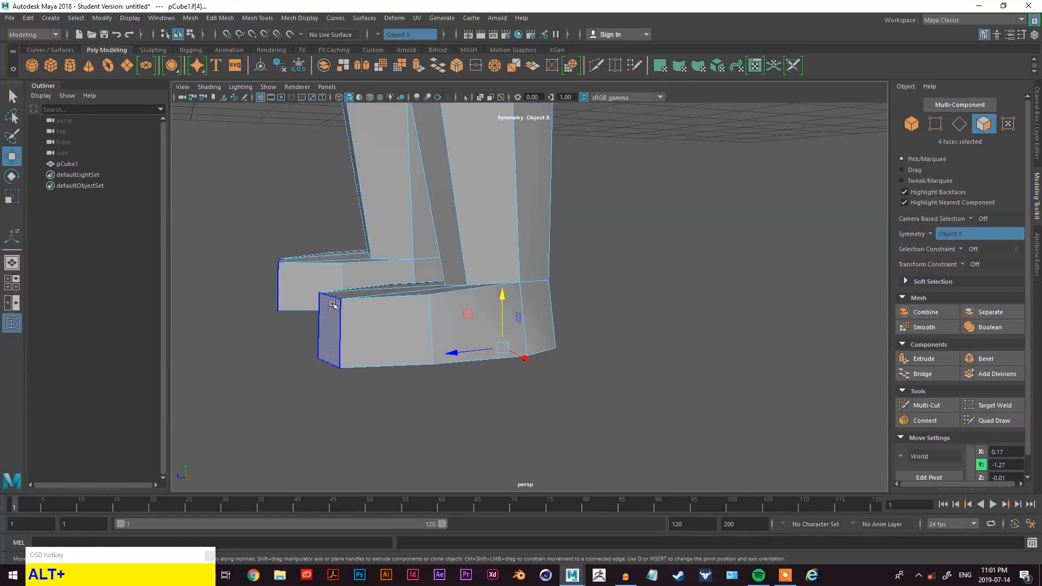
right_drag(670, 158, 619, 156)
- Select the vertical edges where the legs meet the feet and move them along X
alt+drag(570, 309, 604, 332)
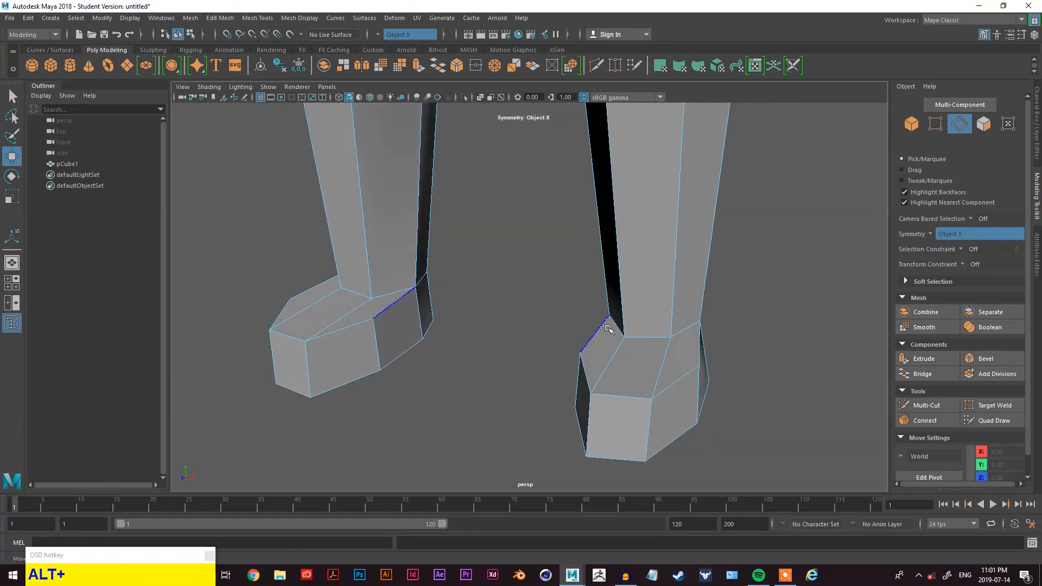
shift+click(618, 332)
key(q)
shift+click(640, 338)
shift+click(682, 332)
mouse_move(681, 330)
alt+mouse_down()
mouse_move(569, 347)
mouse_move(677, 343)
alt+mouse_up()
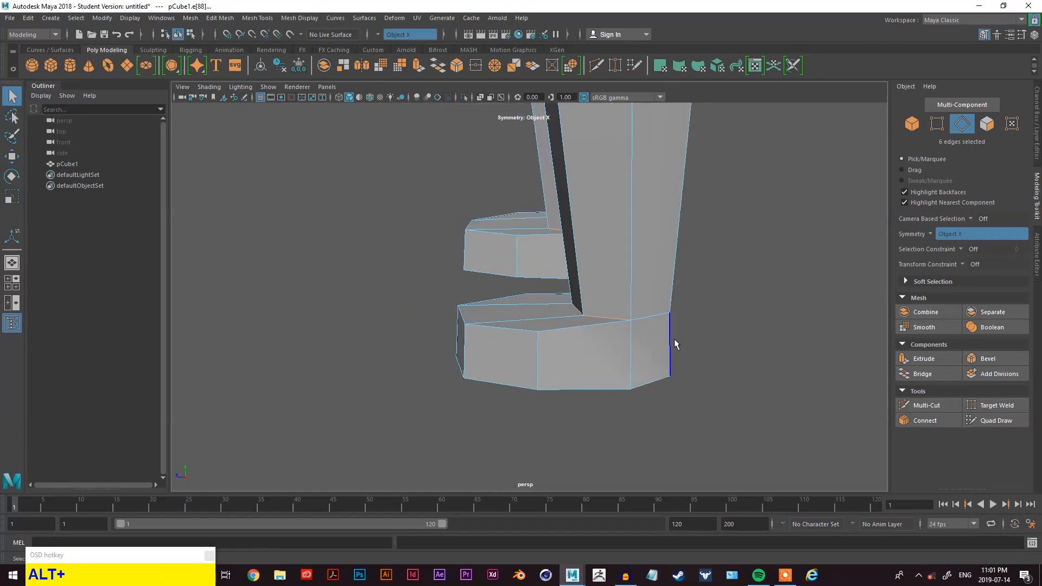
key(alt+w)
drag(563, 308, 549, 314)
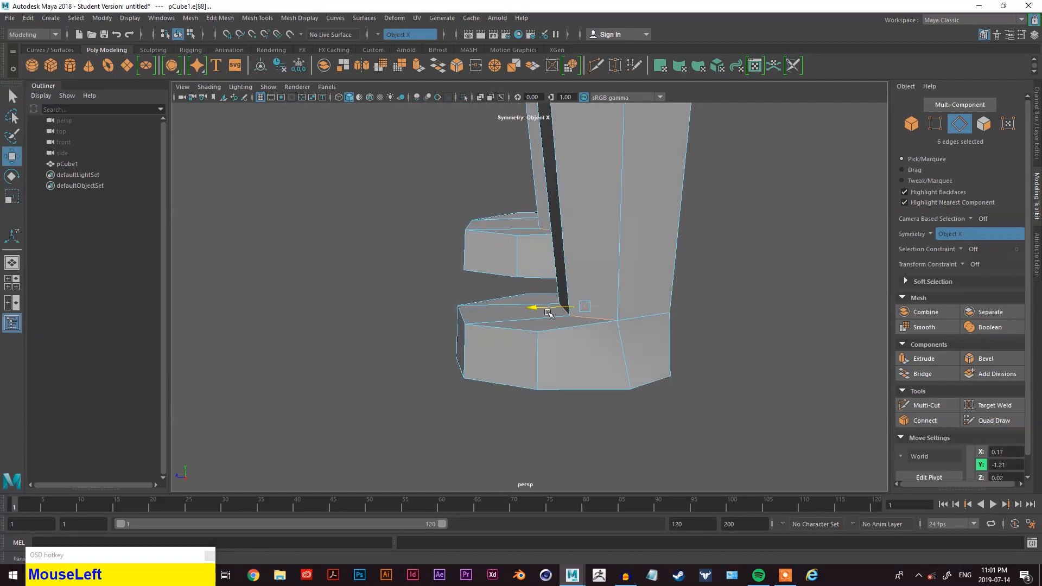
- Select vertices at the bottom of the legs and reposition them with the Move tool
drag(587, 281, 588, 255)
alt+drag(588, 255, 622, 370)
scroll(620, 314, down, 3)
click(606, 280)
drag(609, 335, 609, 337)
alt+drag(615, 374, 682, 337)
right_drag(775, 219, 723, 220)
alt+drag(591, 278, 516, 302)
click(518, 302)
alt+drag(516, 302, 710, 320)
alt+middle_drag(699, 294, 646, 398)
alt+drag(646, 398, 551, 382)
scroll(551, 382, down, 3)
alt+middle_drag(551, 382, 546, 408)
alt+drag(545, 408, 603, 380)
scroll(598, 378, up, 5)
alt+middle_drag(599, 378, 534, 199)
alt+drag(594, 238, 578, 272)
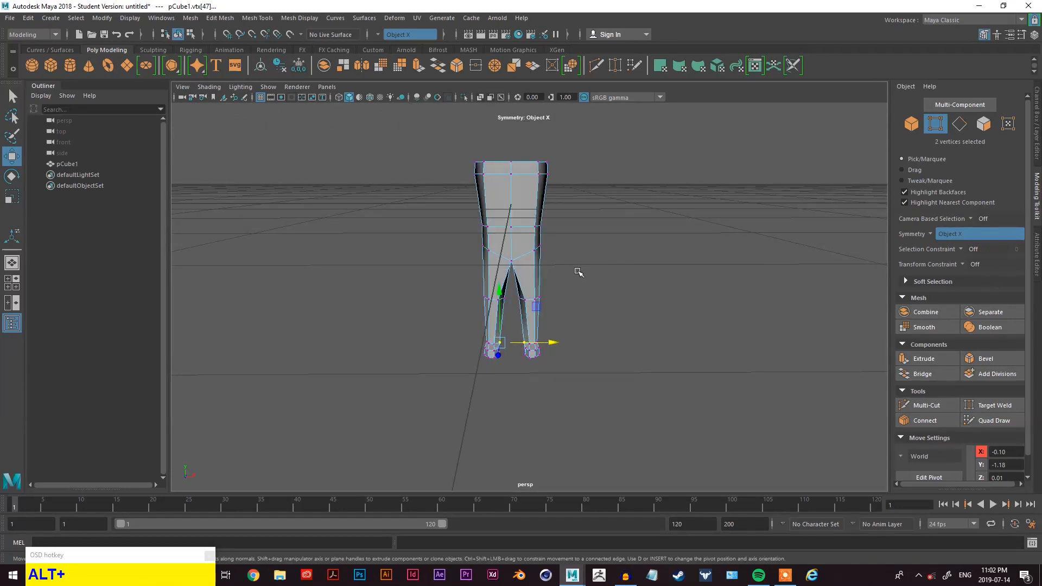
- Insert vertical edge loops across the upper torso on both sides of the centre line
scroll(578, 272, up, 3)
alt+middle_drag(530, 274, 767, 447)
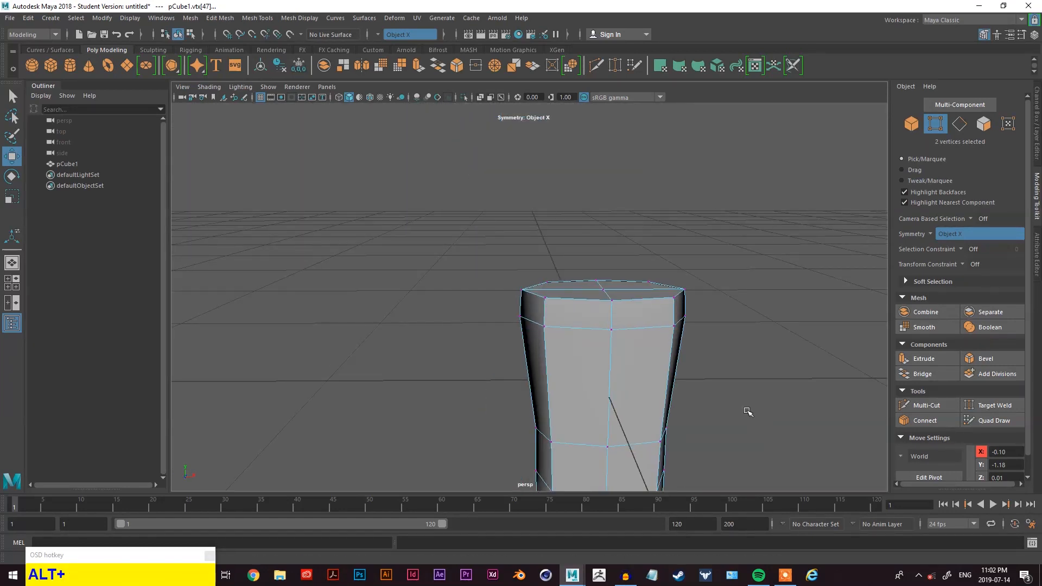
alt+middle_drag(749, 410, 728, 400)
alt+drag(728, 400, 560, 293)
scroll(433, 277, up, 2)
alt+middle_drag(560, 293, 705, 323)
right_drag(790, 118, 778, 135)
key(q)
right_drag(707, 225, 712, 209)
alt+middle_drag(704, 327, 690, 300)
mouse_move(691, 300)
alt+mouse_down()
mouse_move(682, 292)
mouse_move(685, 301)
alt+mouse_up()
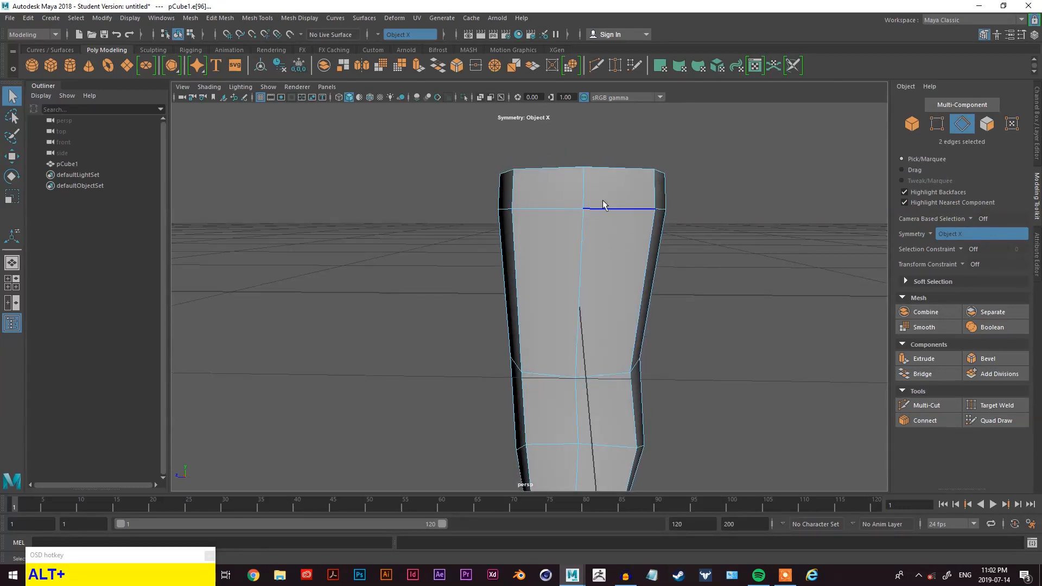
click(597, 245)
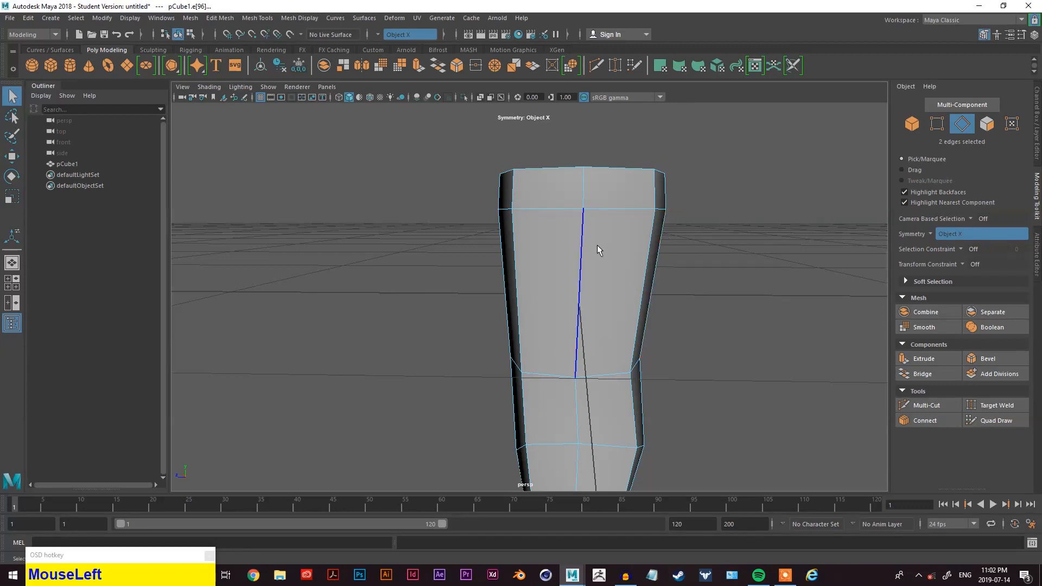
key(space)
mouse_move(527, 266)
mouse_down()
mouse_move(565, 287)
mouse_move(562, 406)
mouse_move(545, 351)
mouse_up()
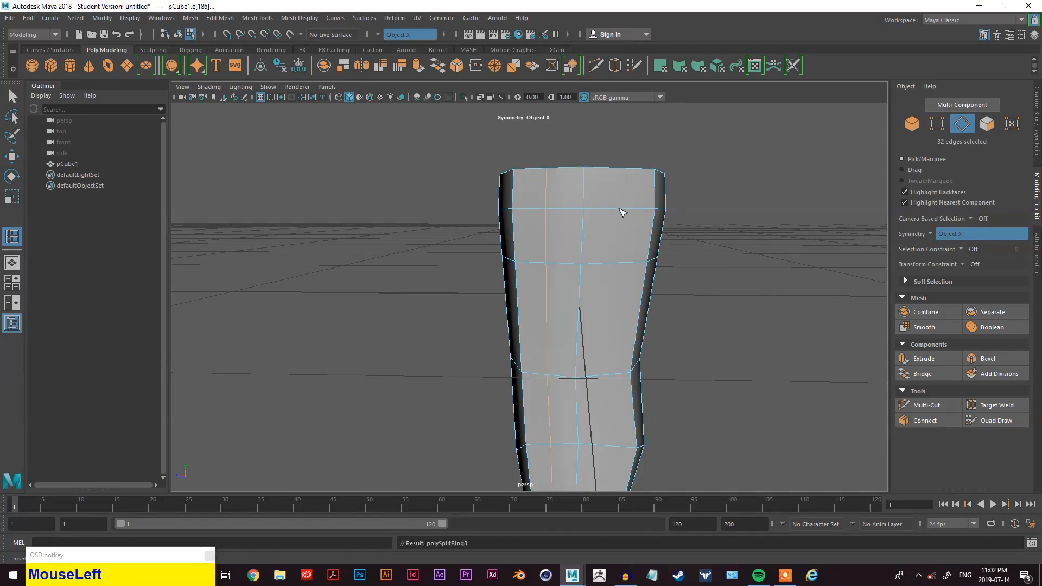
alt+drag(626, 215, 669, 274)
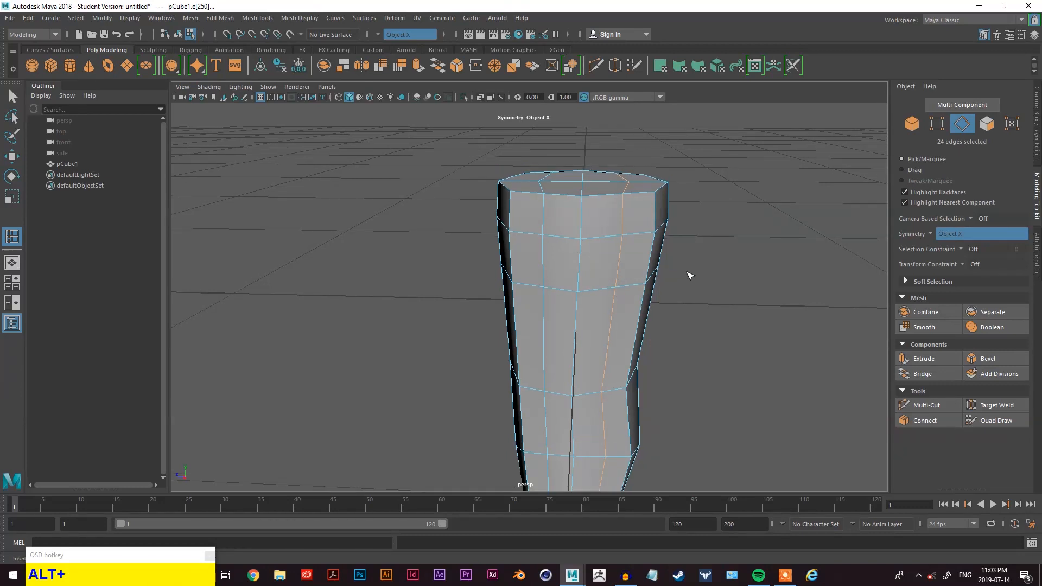
mouse_move(611, 257)
alt+mouse_down()
mouse_move(682, 251)
mouse_move(604, 262)
alt+mouse_up()
- Select the upper side faces of the torso and extrude them outward to start the arms
key(alt+q)
right_drag(695, 245, 715, 234)
click(551, 265)
shift+click(543, 296)
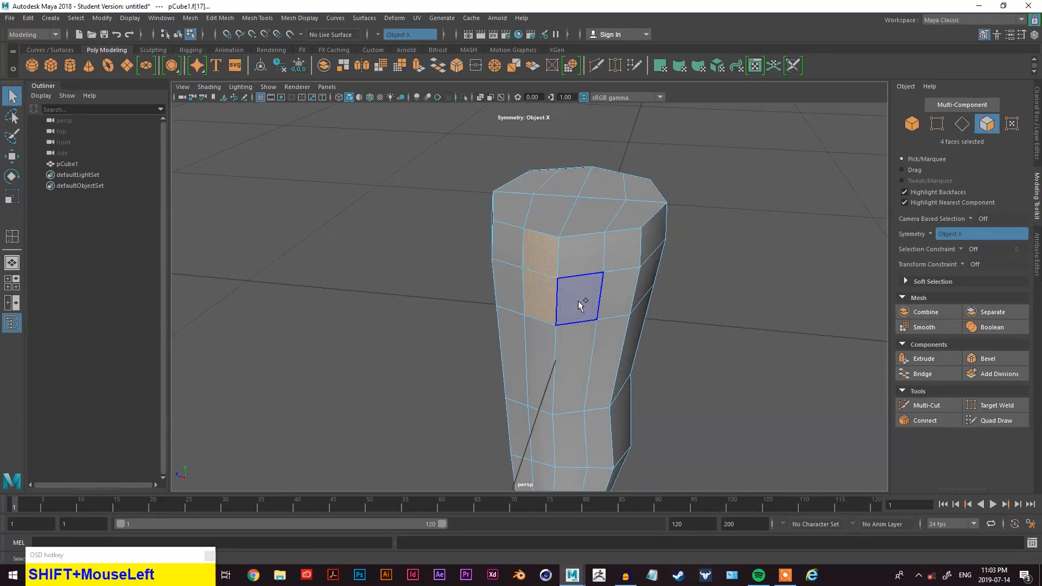
shift+click(580, 266)
alt+drag(580, 265, 555, 369)
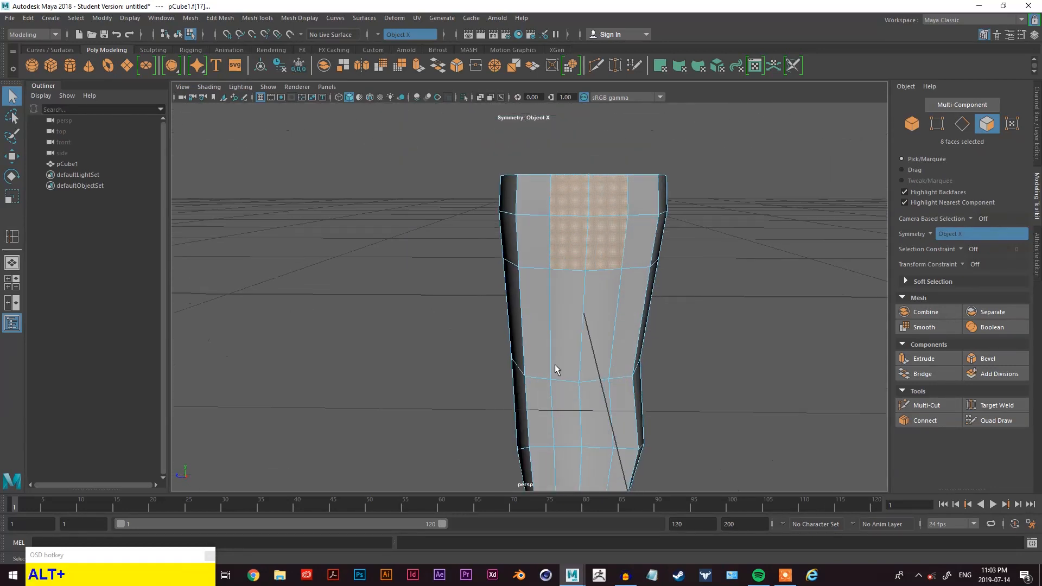
alt+click(928, 362)
alt+drag(674, 409, 350, 217)
alt+drag(645, 282, 661, 302)
key(q)
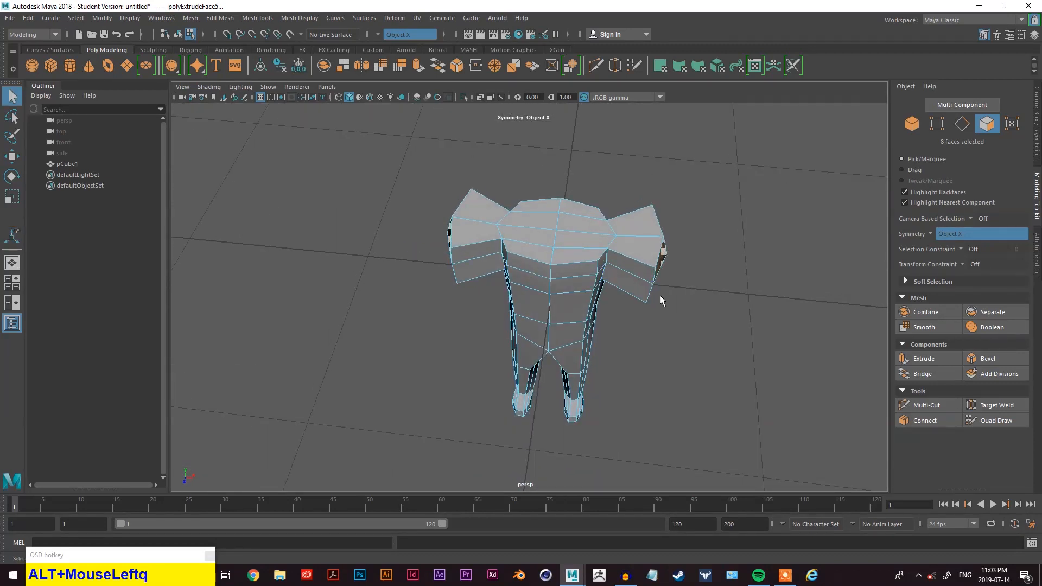
- Scale the extruded arm end faces down
key(r)
alt+drag(660, 296, 538, 325)
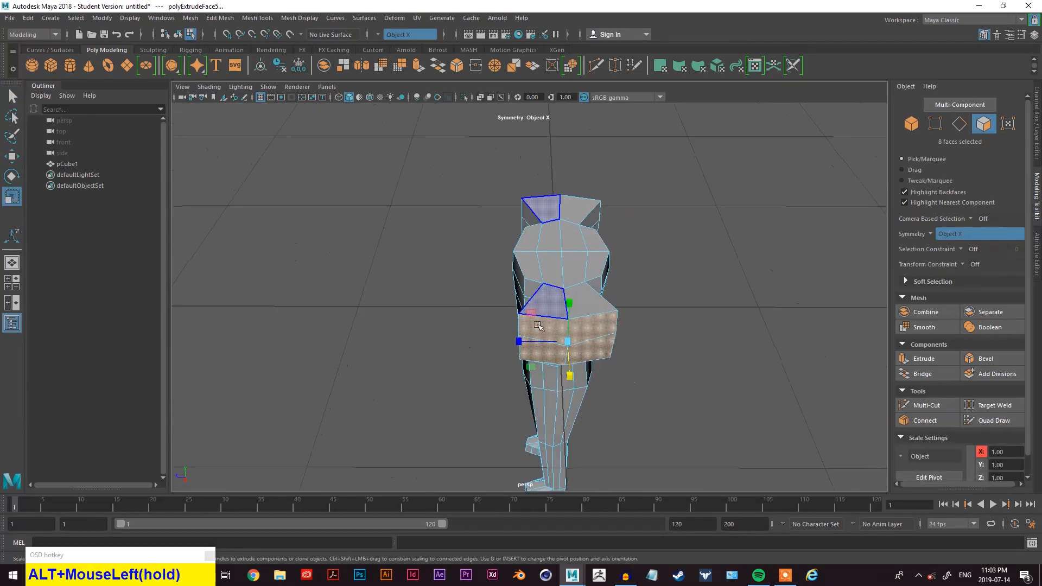
click(519, 341)
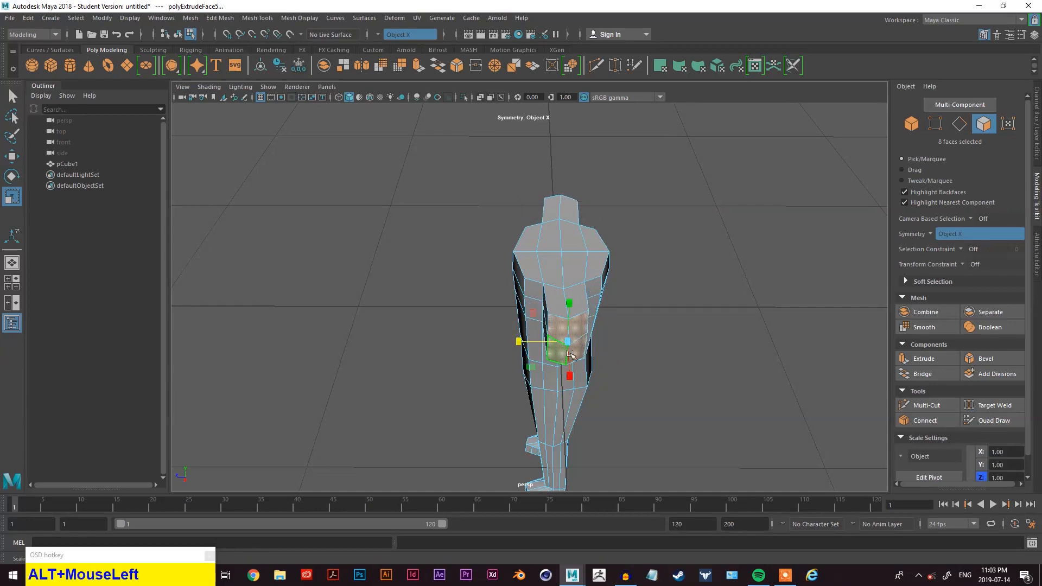
alt+drag(570, 355, 574, 326)
drag(575, 232, 679, 235)
- Rotate the arm end faces to angle the arms downward and move them inward along X
key(w)
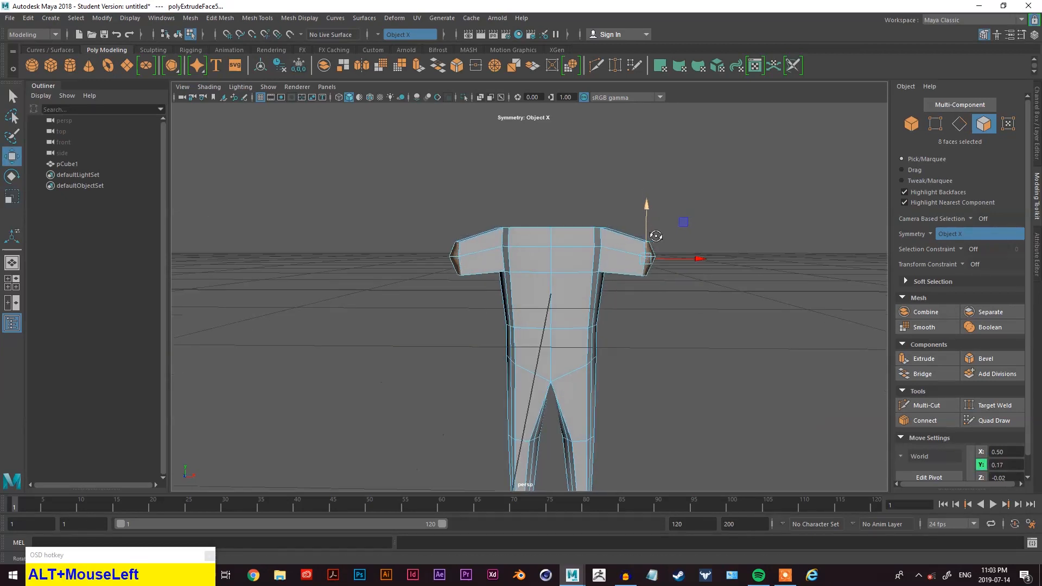
key(e)
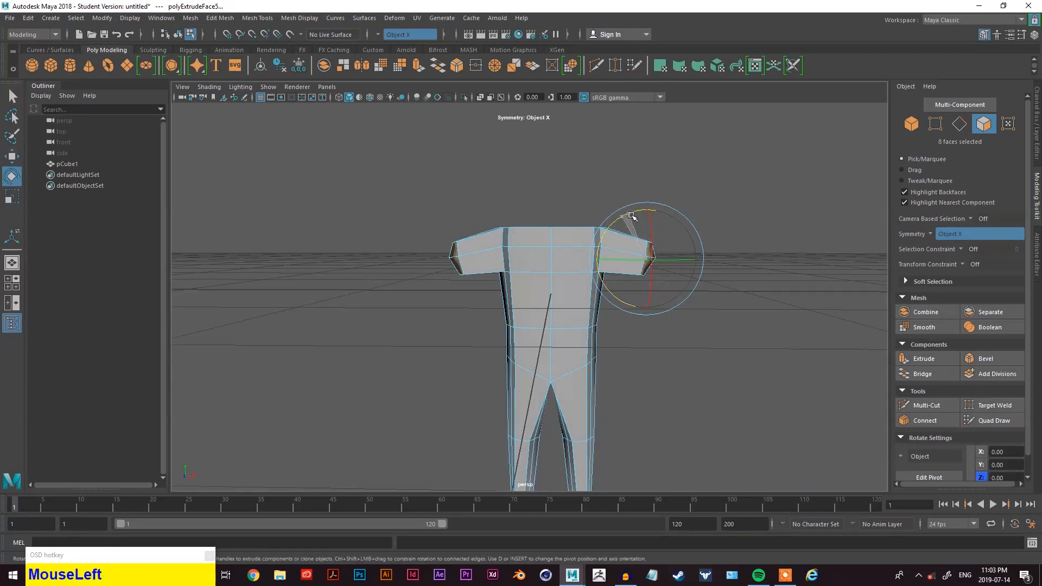
alt+drag(633, 216, 724, 298)
key(q)
scroll(724, 298, down, 3)
scroll(675, 312, up, 5)
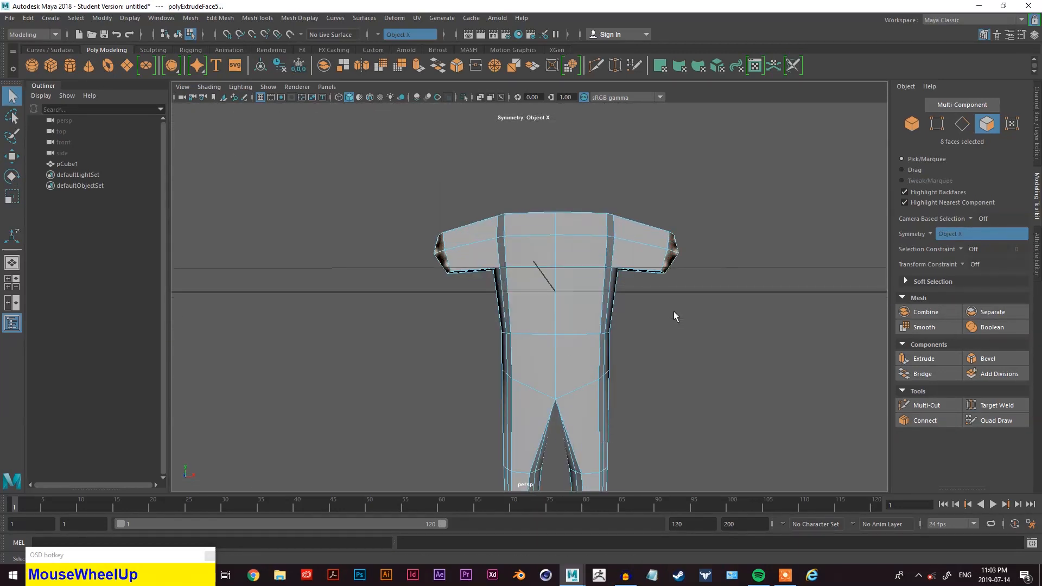
key(w)
drag(709, 254, 690, 256)
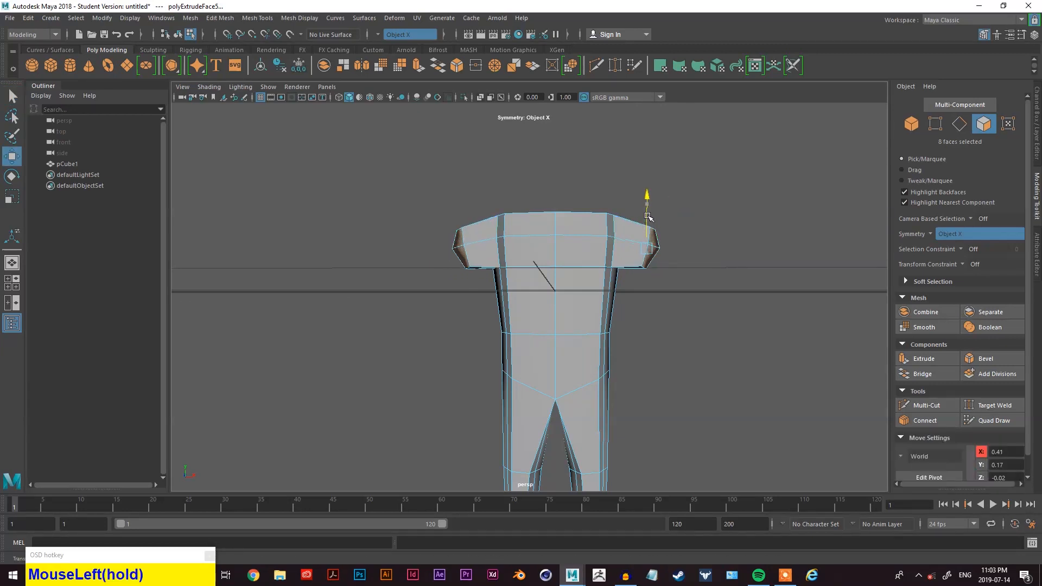
alt+drag(662, 294, 653, 258)
- Select the vertical edges at the front of the shoulders and move them to reshape the shoulder
key(alt+q)
scroll(653, 258, up, 3)
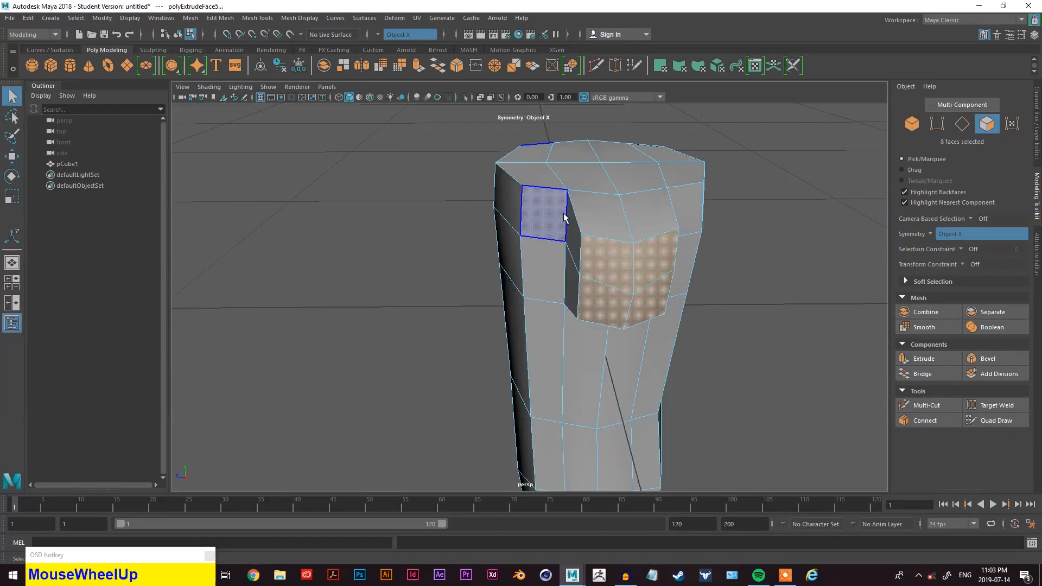
right_drag(701, 146, 565, 247)
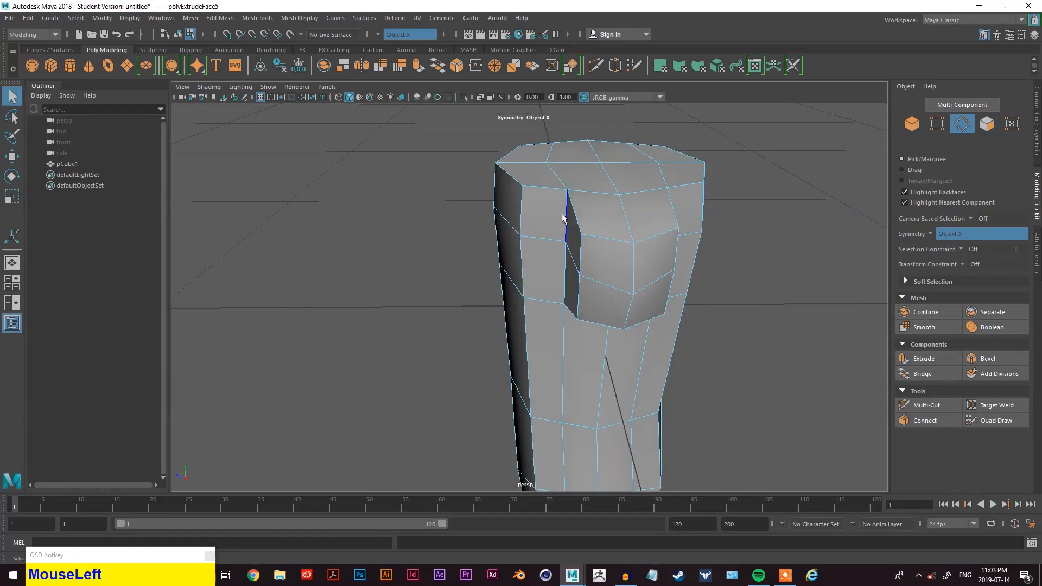
key(shift+w)
drag(545, 249, 576, 235)
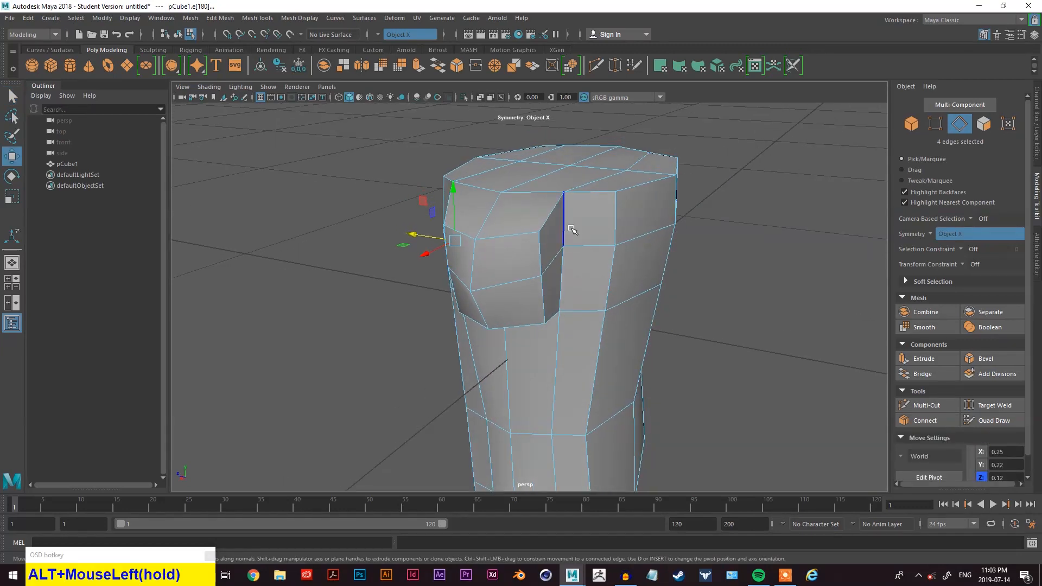
alt+drag(573, 288, 617, 279)
alt+drag(618, 325, 743, 226)
- Select the outer shoulder vertices and move them along X to widen the shoulders
right_click(743, 226)
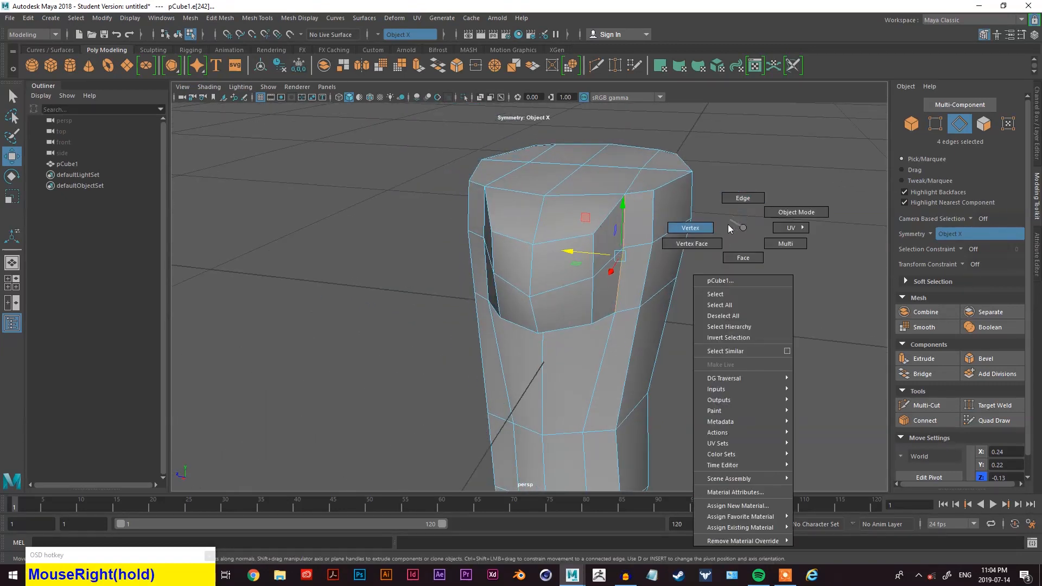
right_drag(728, 223, 742, 258)
click(521, 271)
alt+drag(521, 271, 459, 329)
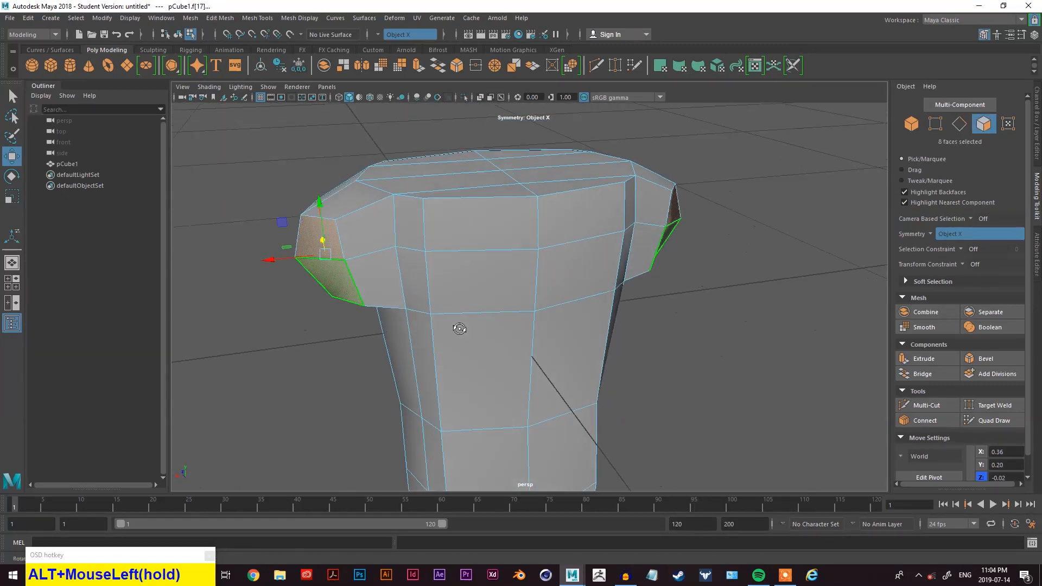
right_drag(259, 204, 261, 246)
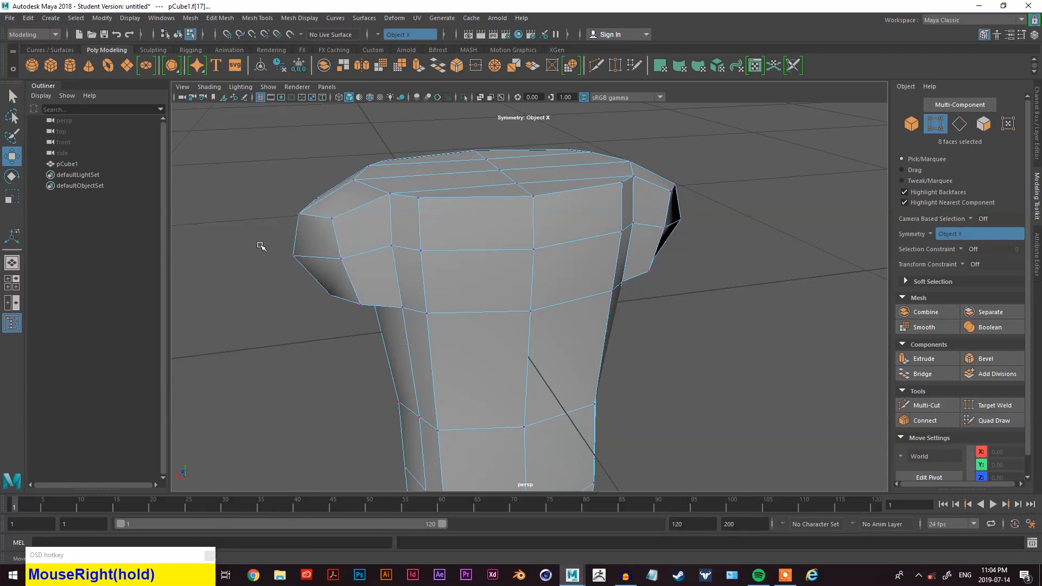
click(296, 262)
drag(243, 263, 277, 268)
alt+drag(314, 298, 505, 293)
drag(791, 211, 793, 212)
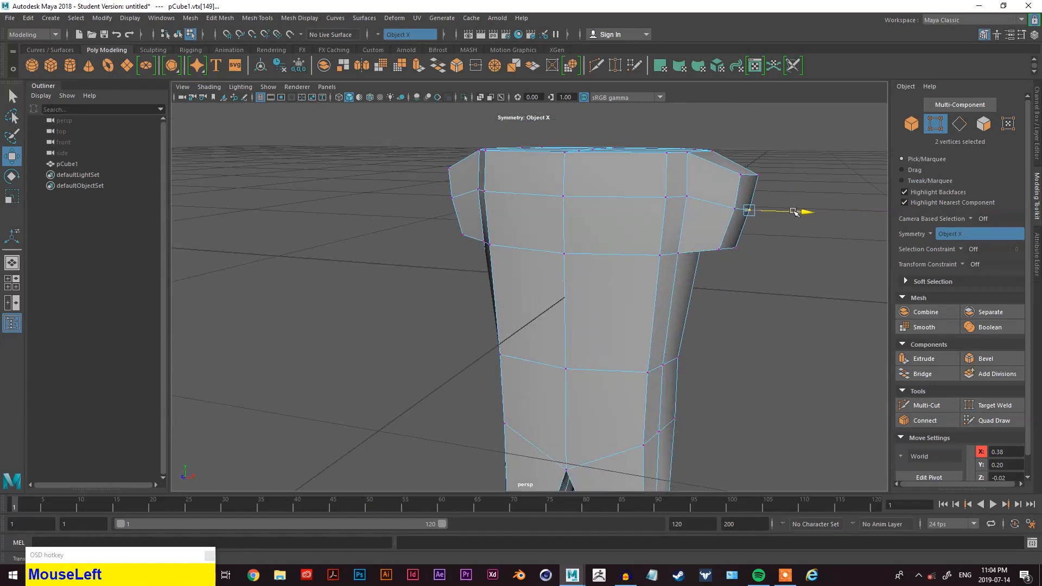
- Select the top corner vertices of the shoulder and move them to round off the shoulder's upper edge
click(731, 215)
drag(790, 209, 787, 212)
alt+drag(775, 251, 597, 244)
alt+middle_drag(597, 244, 542, 325)
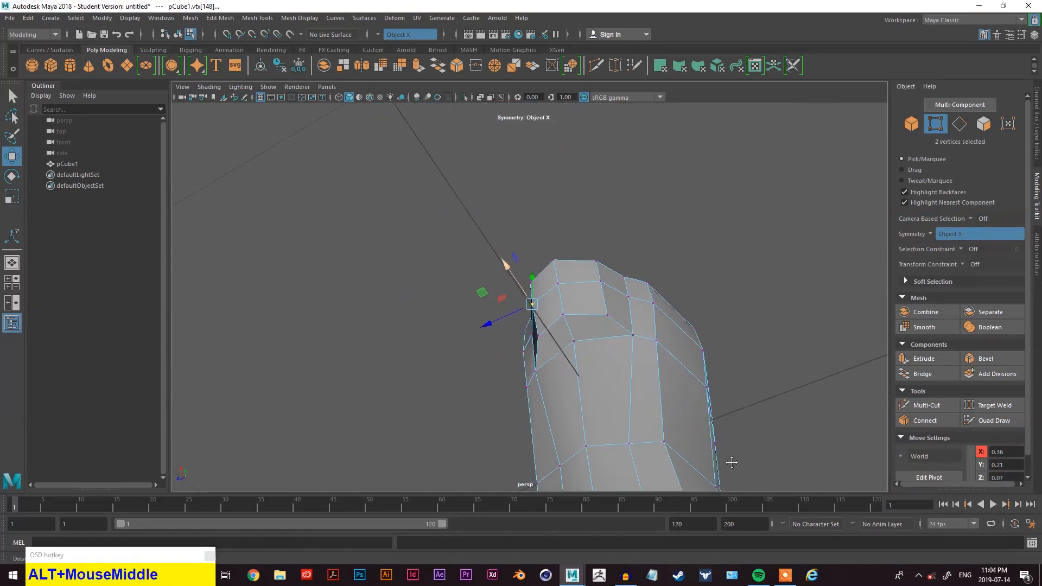
alt+drag(542, 326, 610, 350)
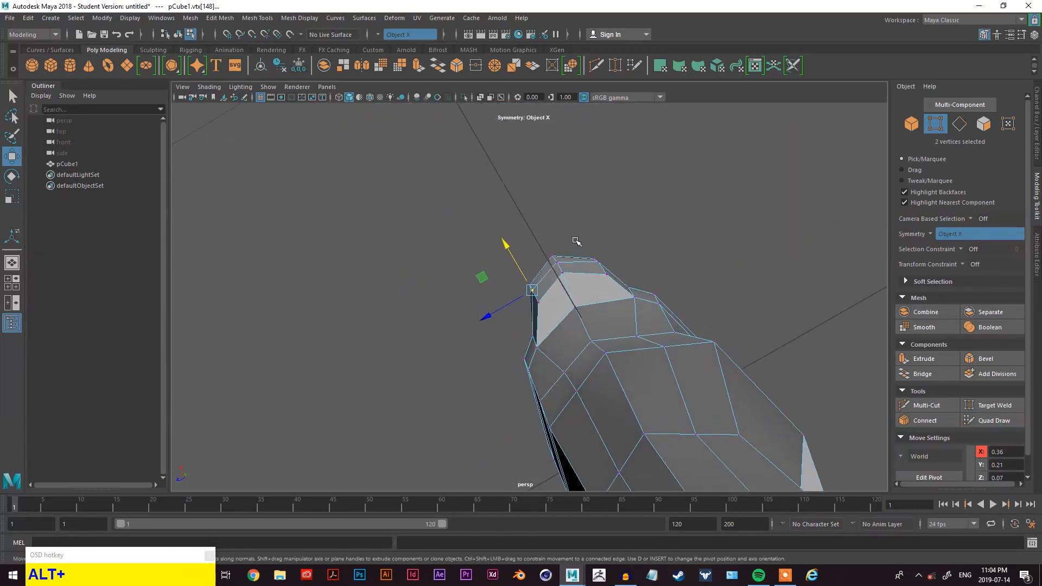
key(alt+q)
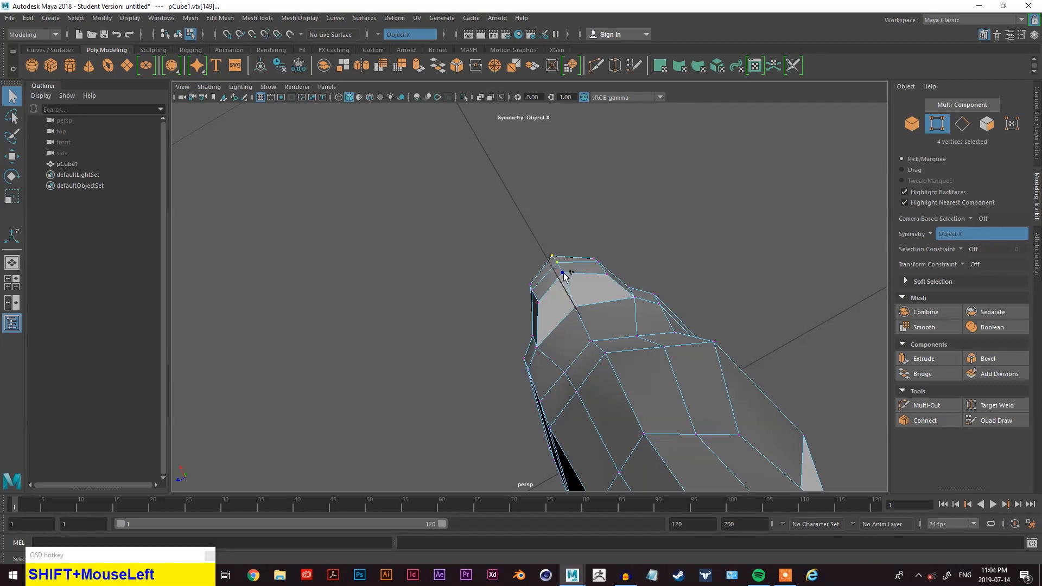
shift+click(563, 274)
key(shift+w)
click(544, 241)
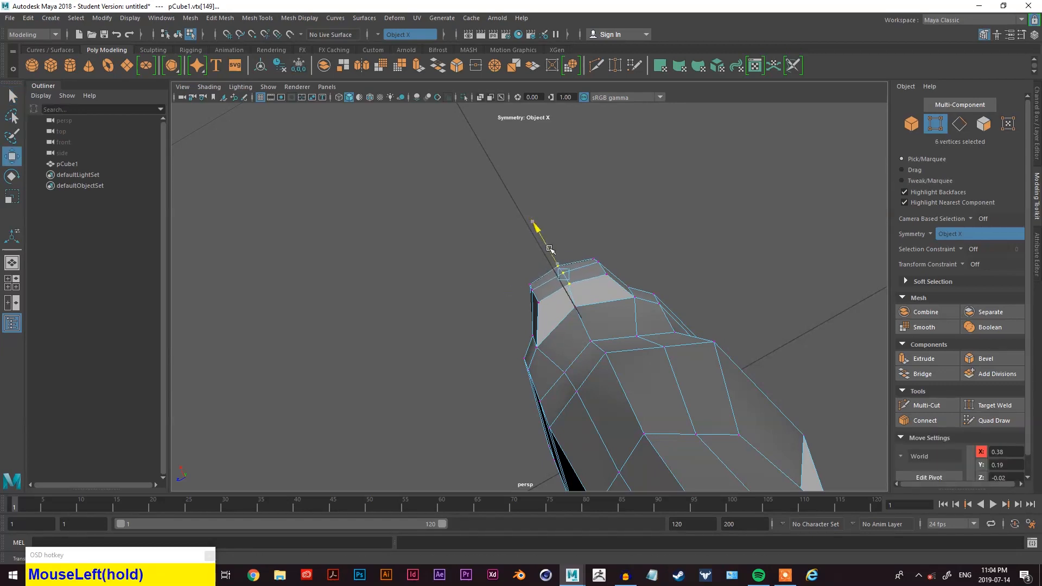
alt+drag(541, 286, 646, 319)
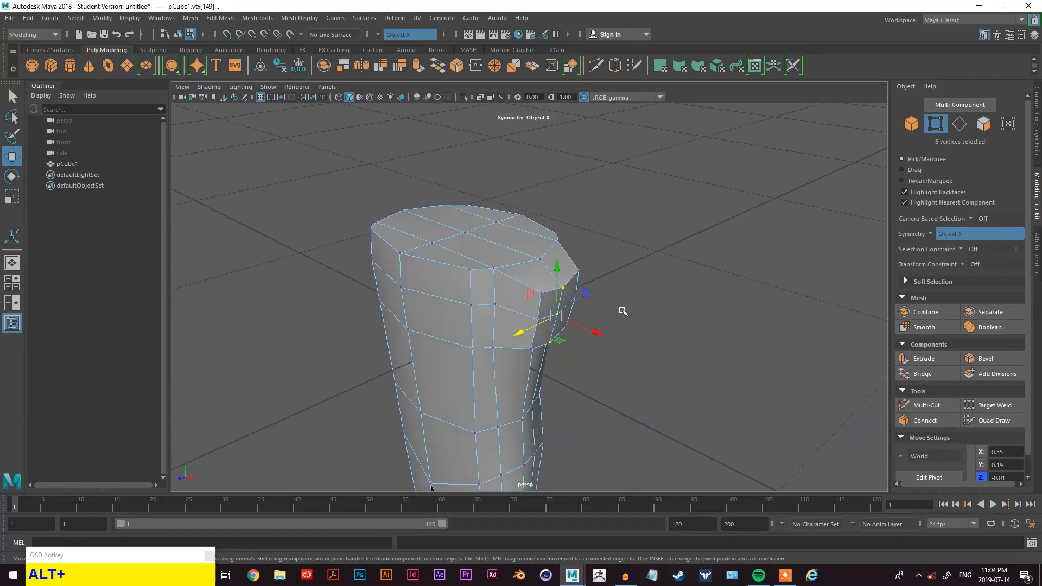
- Select the side faces of the shoulder and extrude them outward to start the arm
scroll(614, 313, up, 2)
right_click(656, 150)
right_drag(663, 198, 662, 199)
scroll(578, 315, up, 2)
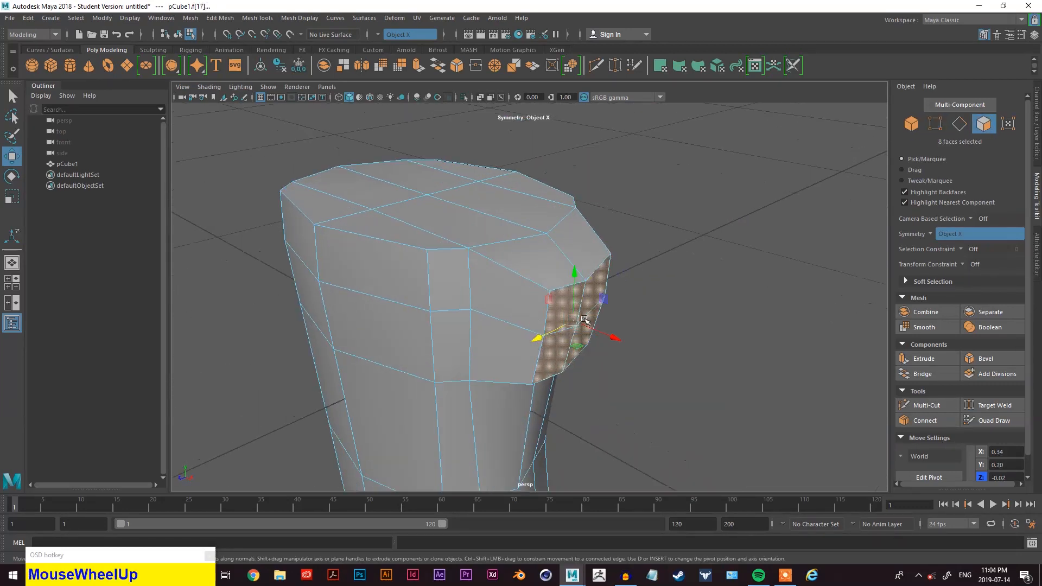
scroll(700, 350, down, 2)
key(q)
alt+drag(634, 337, 594, 341)
alt+middle_drag(594, 341, 744, 233)
alt+drag(743, 232, 618, 308)
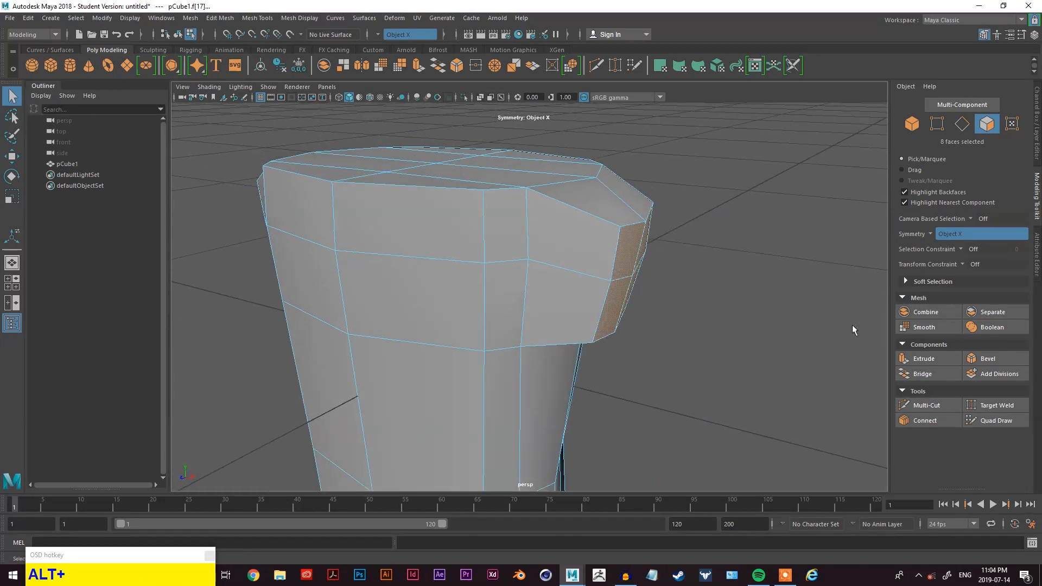
click(921, 361)
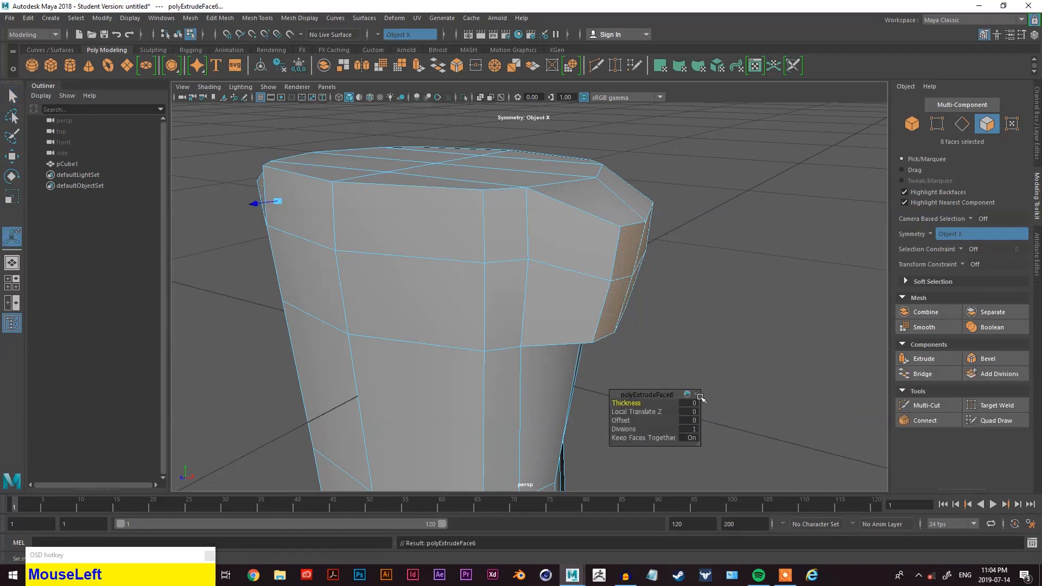
alt+drag(674, 363, 542, 319)
scroll(542, 318, down, 3)
alt+middle_drag(467, 304, 499, 241)
drag(499, 241, 384, 240)
scroll(721, 332, down, 2)
alt+drag(721, 333, 683, 342)
alt+drag(736, 308, 656, 323)
key(alt+q)
key(w)
key(e)
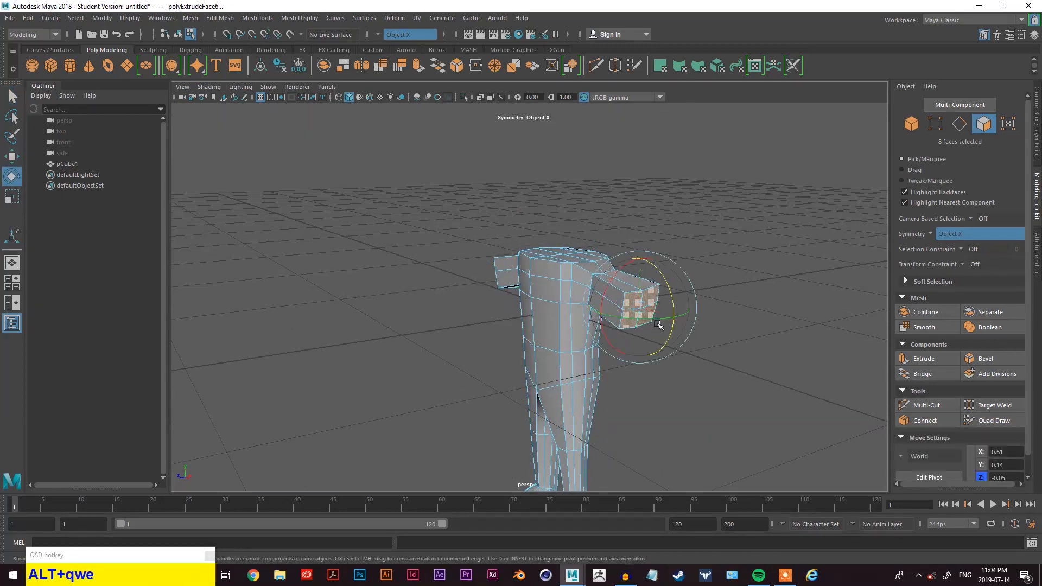
- Scale the new arm end faces slightly
key(r)
click(606, 314)
drag(623, 312, 507, 289)
scroll(619, 296, up, 5)
click(498, 284)
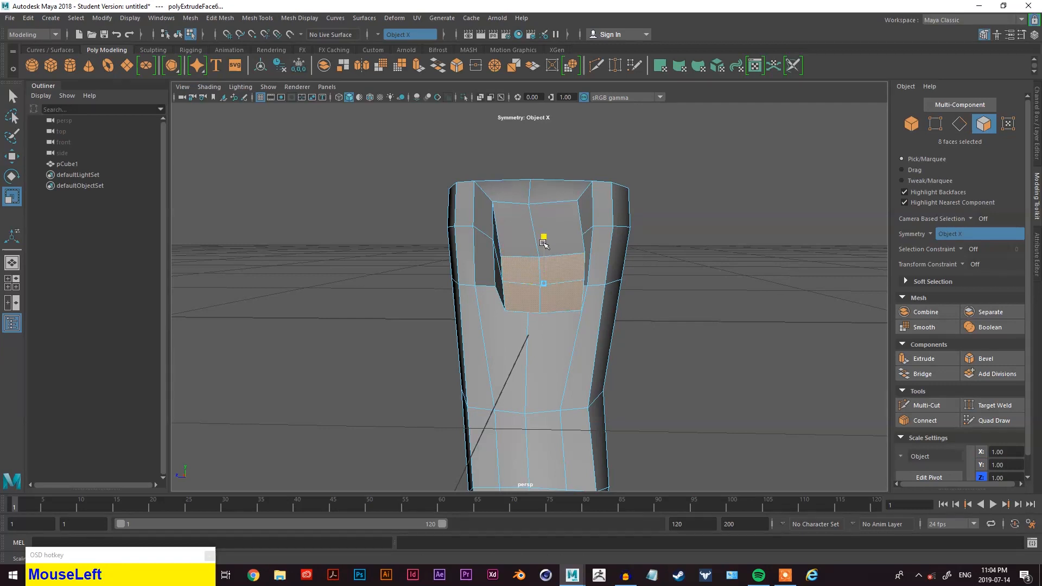
mouse_move(613, 279)
alt+mouse_down()
mouse_move(603, 274)
mouse_move(708, 285)
mouse_move(616, 274)
alt+mouse_up()
key(q)
right_drag(669, 218, 666, 190)
shift+click(546, 263)
alt+drag(547, 263, 749, 311)
key(w)
mouse_move(780, 202)
mouse_down()
mouse_move(783, 216)
mouse_move(768, 207)
mouse_up()
key(alt+z)
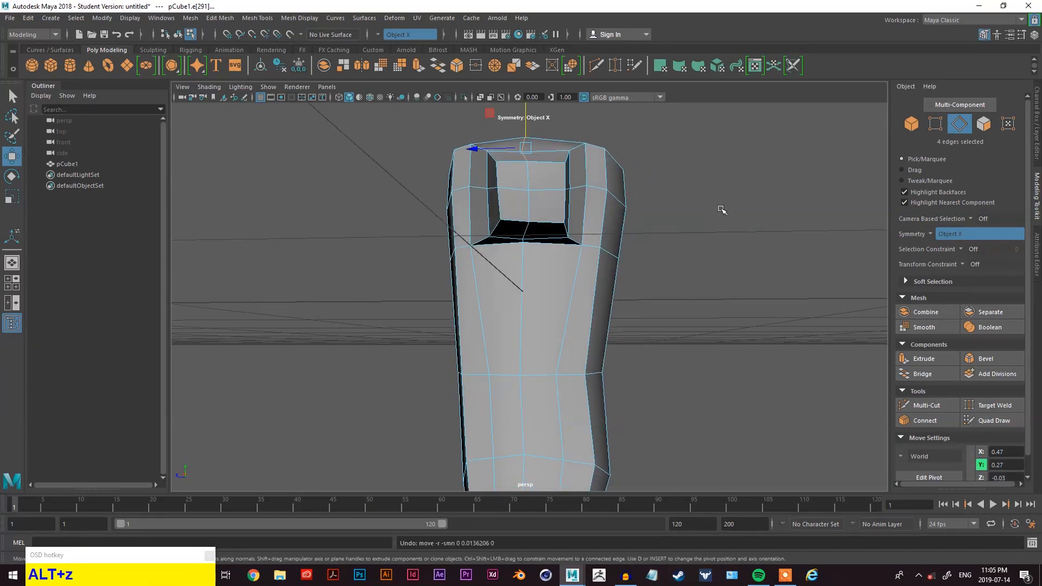
- Select the top edges of the arm and move them upward to shape the upper arm
click(684, 218)
alt+drag(541, 204, 590, 227)
click(528, 220)
drag(725, 171, 726, 163)
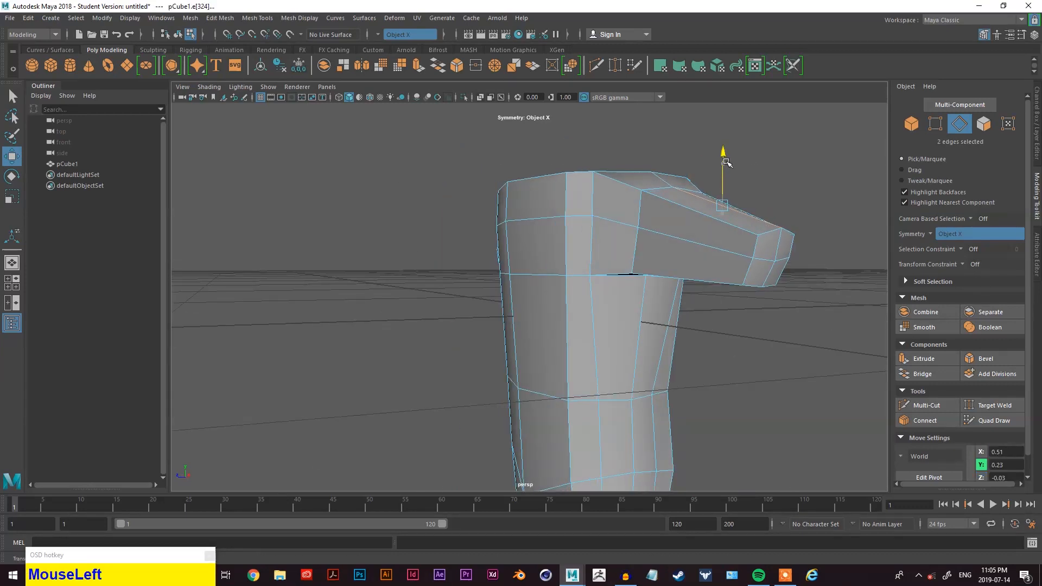
- Select the edges under the arm and move them to shape the underarm
click(704, 253)
alt+drag(704, 252, 609, 261)
drag(460, 244, 450, 247)
alt+drag(544, 264, 524, 275)
click(449, 218)
click(528, 152)
alt+drag(529, 155, 611, 225)
alt+middle_drag(611, 226, 595, 303)
key(q)
scroll(567, 331, up, 5)
click(575, 262)
alt+drag(577, 263, 757, 397)
key(w)
right_drag(780, 273, 756, 232)
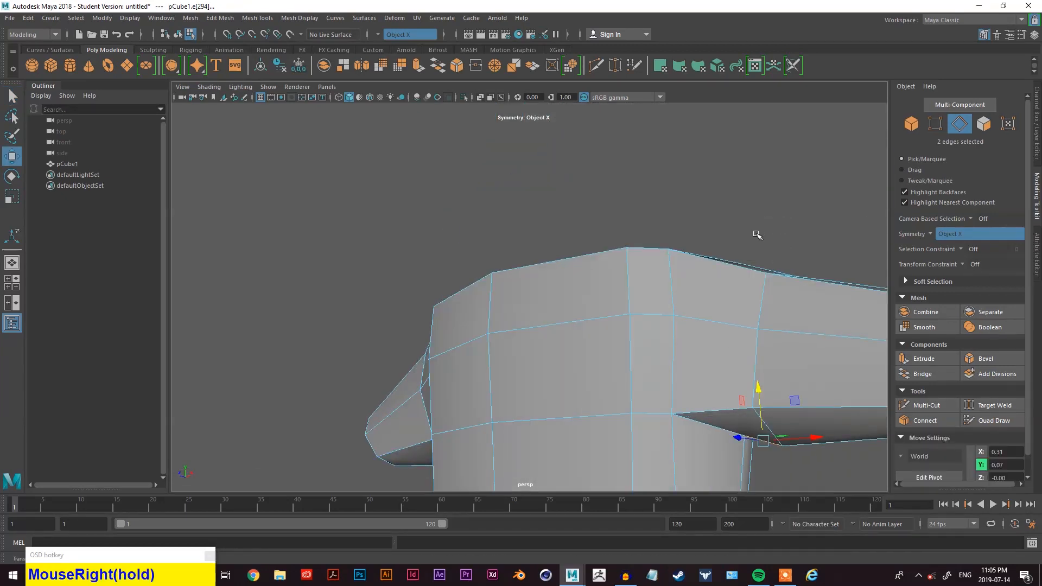
alt+middle_drag(756, 232, 747, 262)
- Select the arm end faces and move them outward along X to lengthen the arms
click(731, 369)
drag(730, 336, 505, 330)
scroll(724, 348, down, 4)
scroll(575, 325, up, 5)
alt+drag(614, 337, 690, 357)
scroll(733, 341, down, 3)
scroll(689, 358, up, 3)
right_click(801, 198)
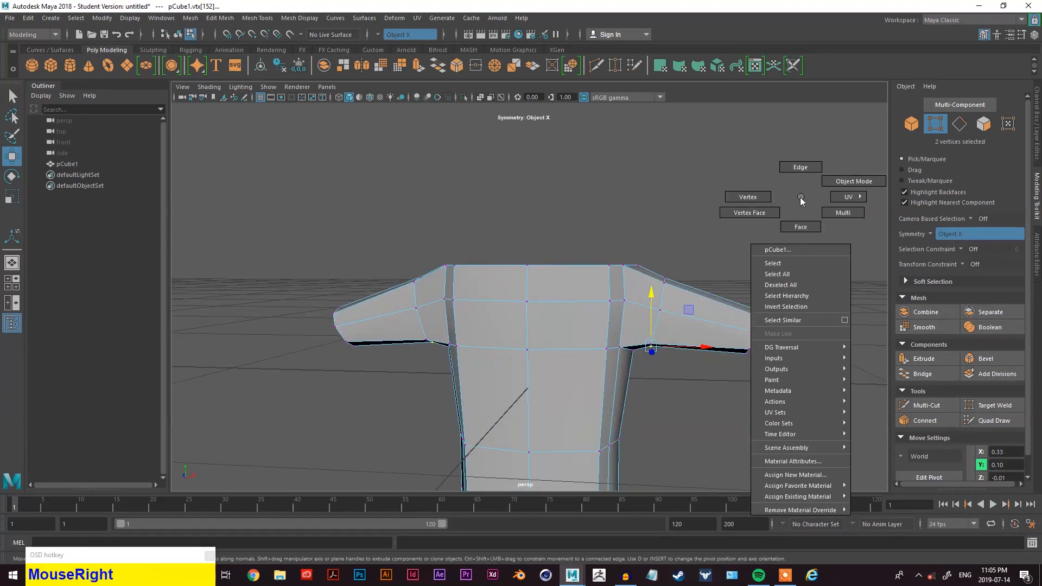
right_drag(797, 215, 799, 223)
alt+drag(781, 252, 725, 286)
click(726, 286)
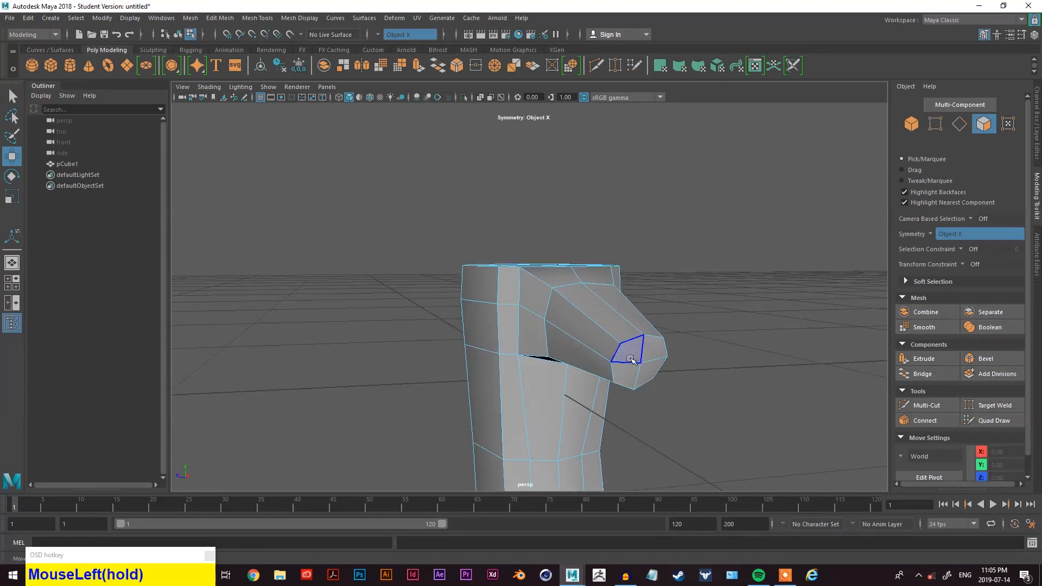
click(632, 355)
key(shift+q)
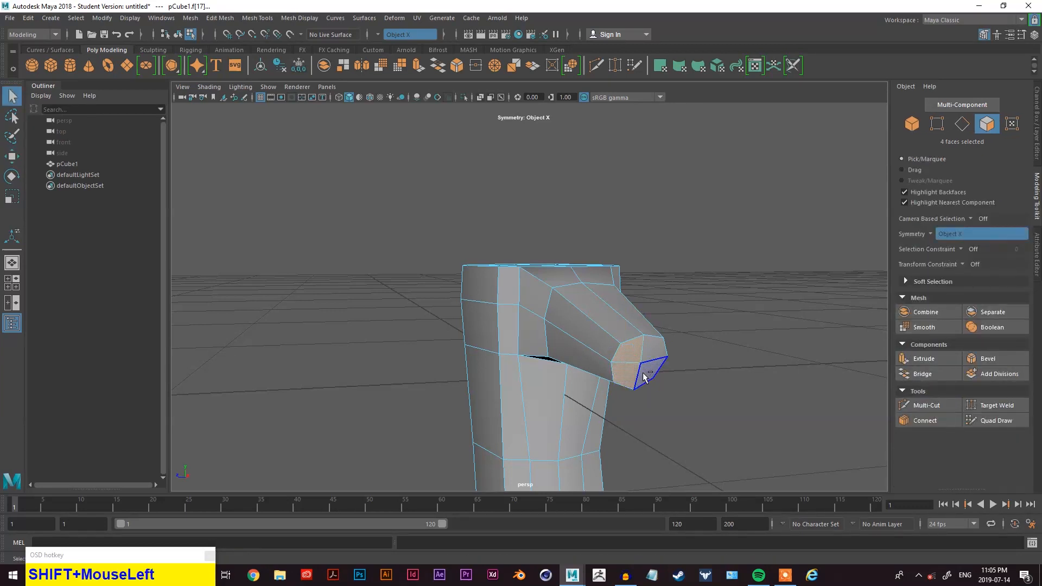
shift+click(654, 348)
alt+drag(655, 347, 727, 343)
alt+middle_drag(727, 343, 731, 348)
key(w)
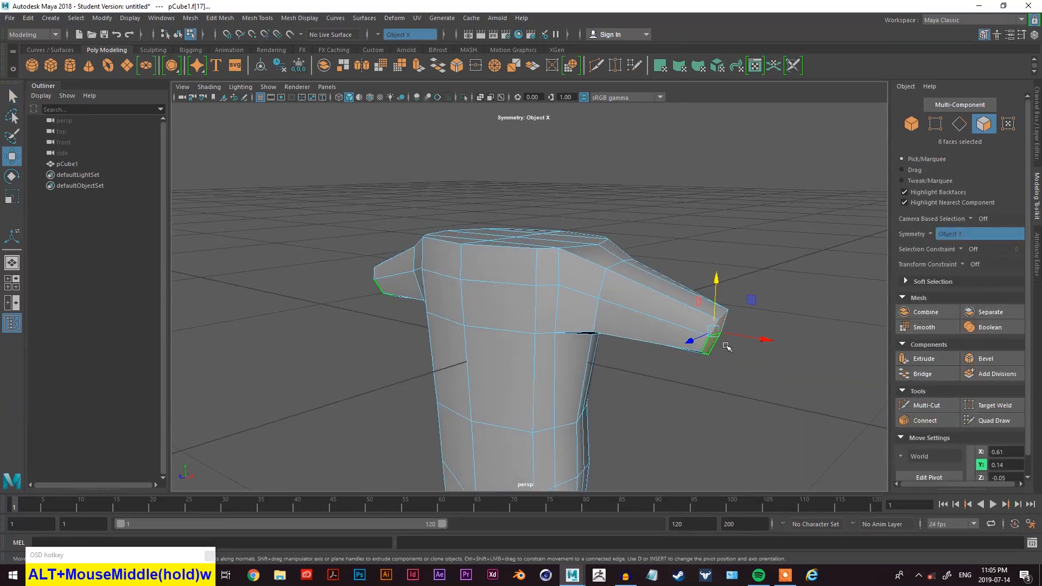
drag(740, 340, 766, 361)
key(space)
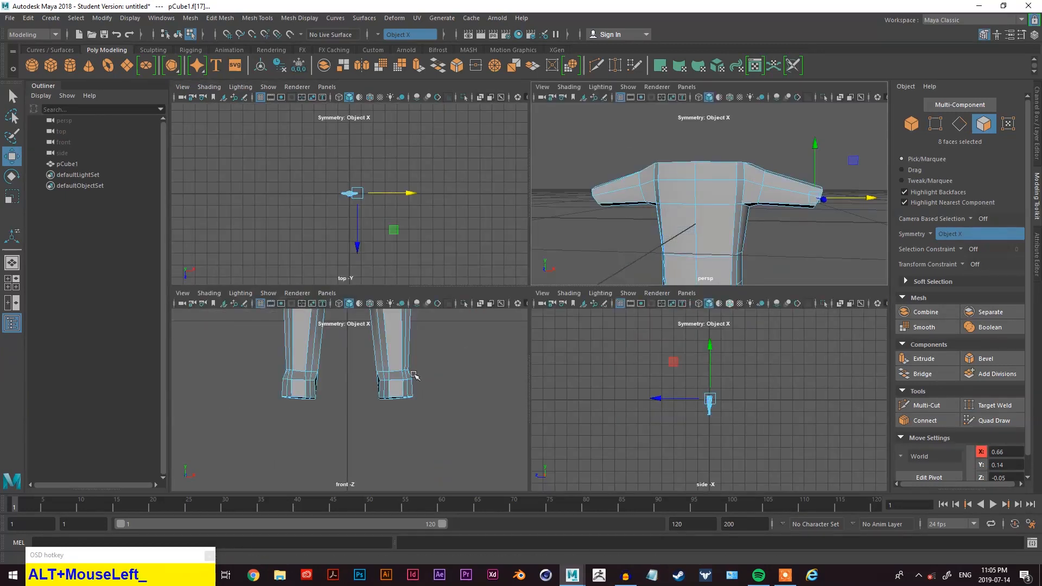
key(space)
- Rotate the arm end faces slightly in the front view to angle the arms
alt+middle_drag(606, 249, 582, 210)
scroll(608, 358, up, 3)
scroll(608, 359, up, 2)
alt+drag(581, 210, 576, 290)
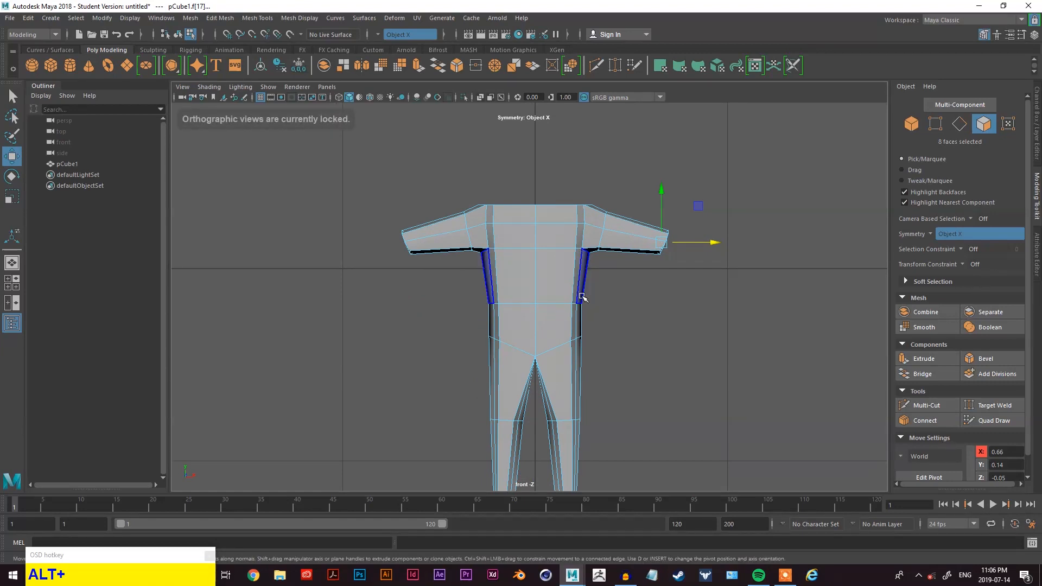
alt+drag(689, 290, 670, 295)
key(w)
key(e)
key(r)
key(e)
drag(620, 217, 622, 228)
key(q)
click(695, 270)
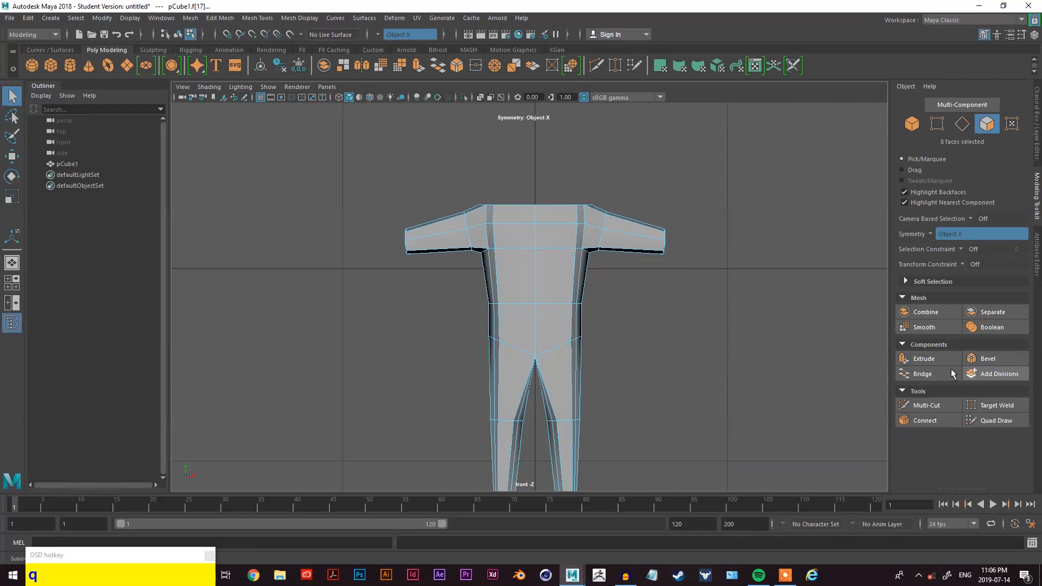
- Extrude the arm end faces outward to add a forearm segment
click(924, 359)
drag(348, 237, 317, 247)
alt+click(557, 298)
key(alt+q)
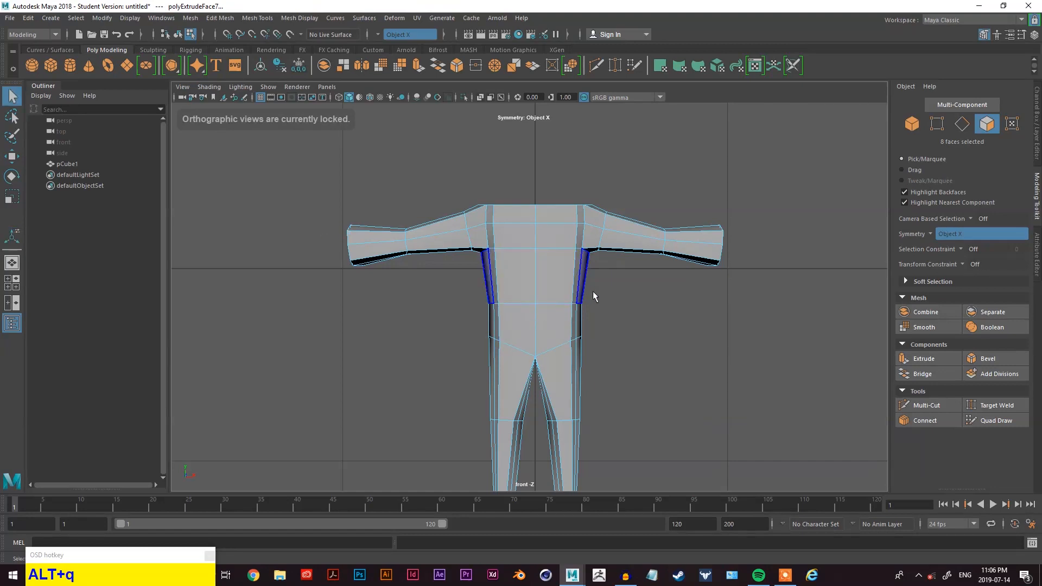
- Move the arm end faces slightly downward
key(space)
key(space)
alt+drag(766, 247, 613, 273)
key(w)
key(e)
key(r)
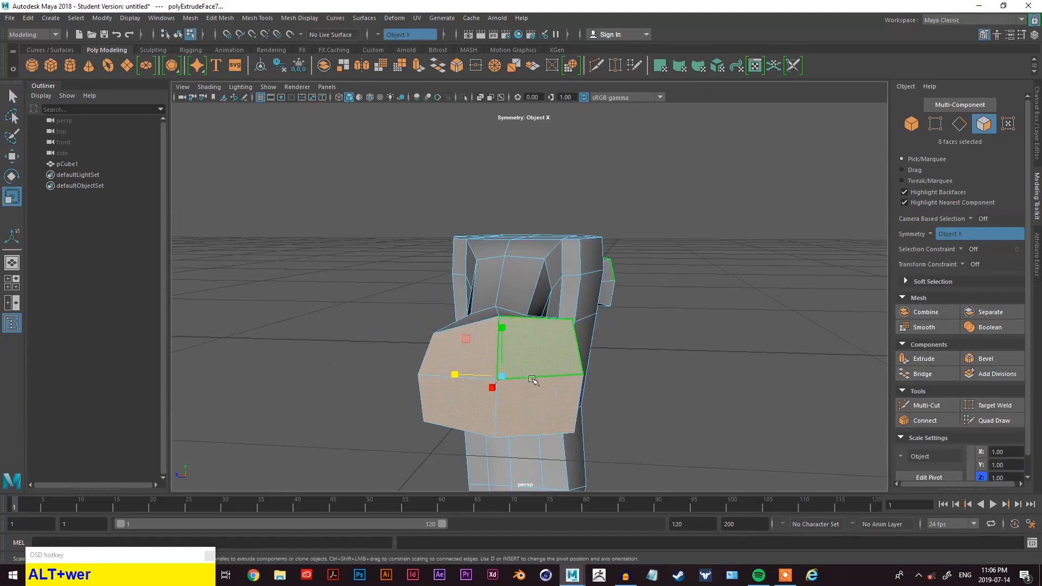
drag(451, 373, 524, 314)
click(515, 290)
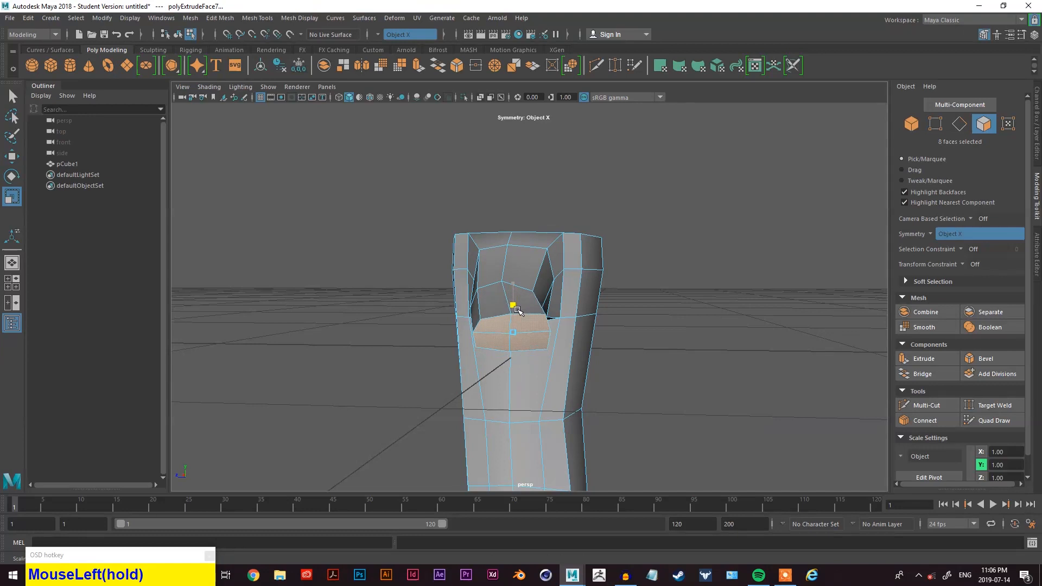
alt+drag(484, 333, 611, 340)
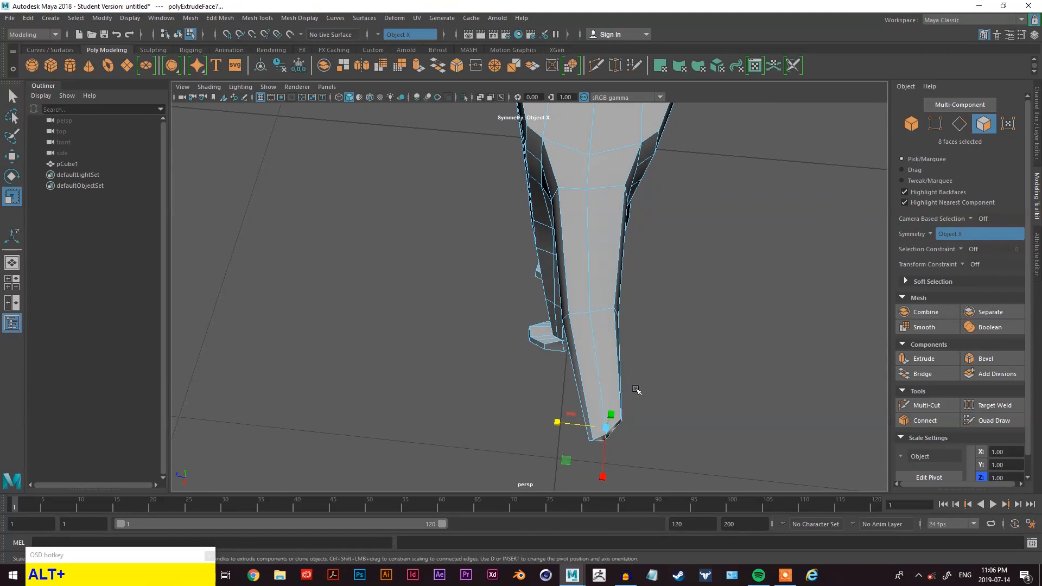
key(w)
drag(607, 455, 606, 463)
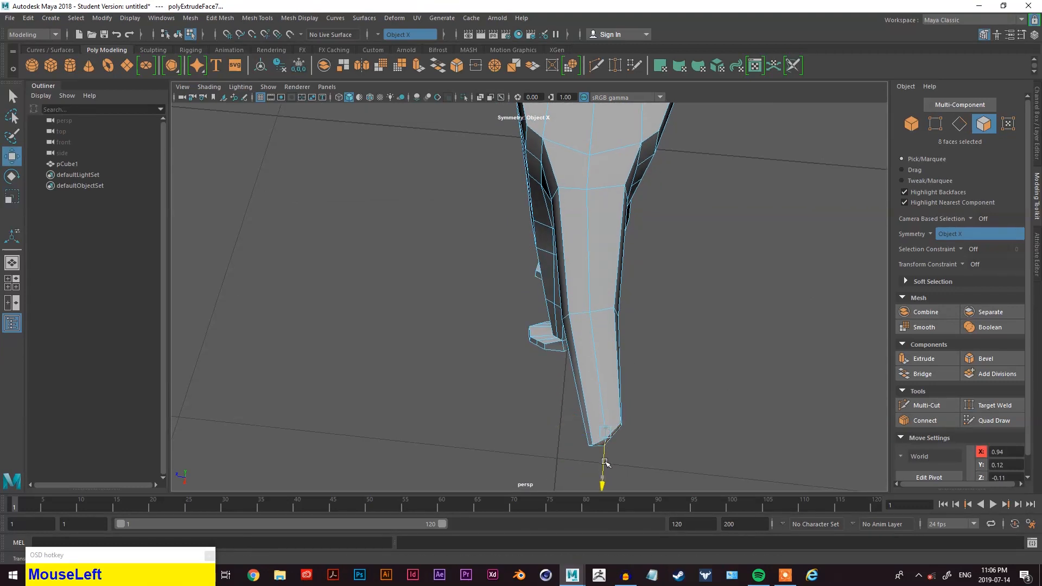
- Orbit around the figure to inspect the arms and legs from several angles
alt+drag(590, 214, 660, 290)
scroll(651, 291, down, 5)
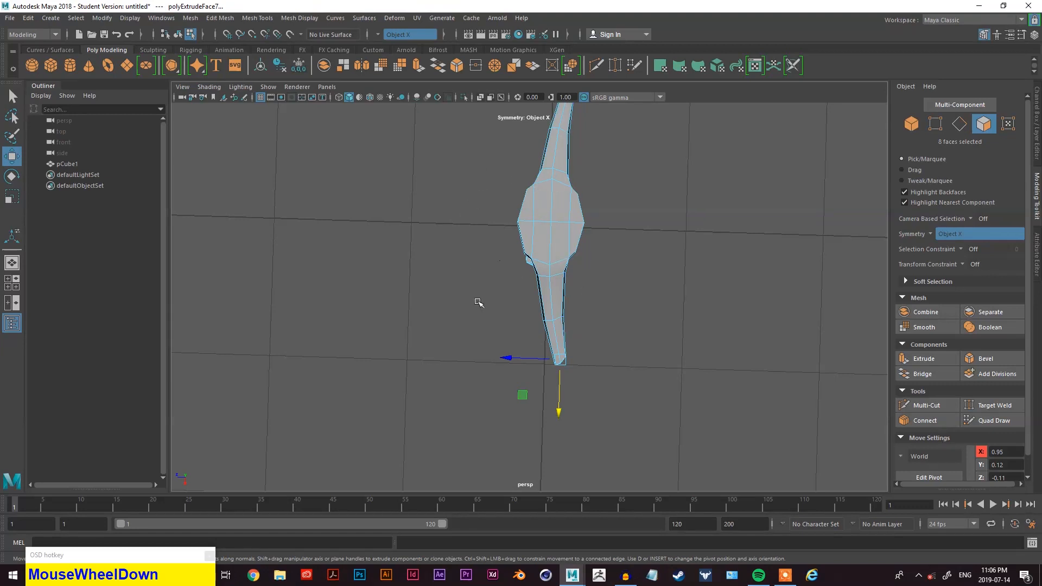
alt+drag(525, 363, 475, 284)
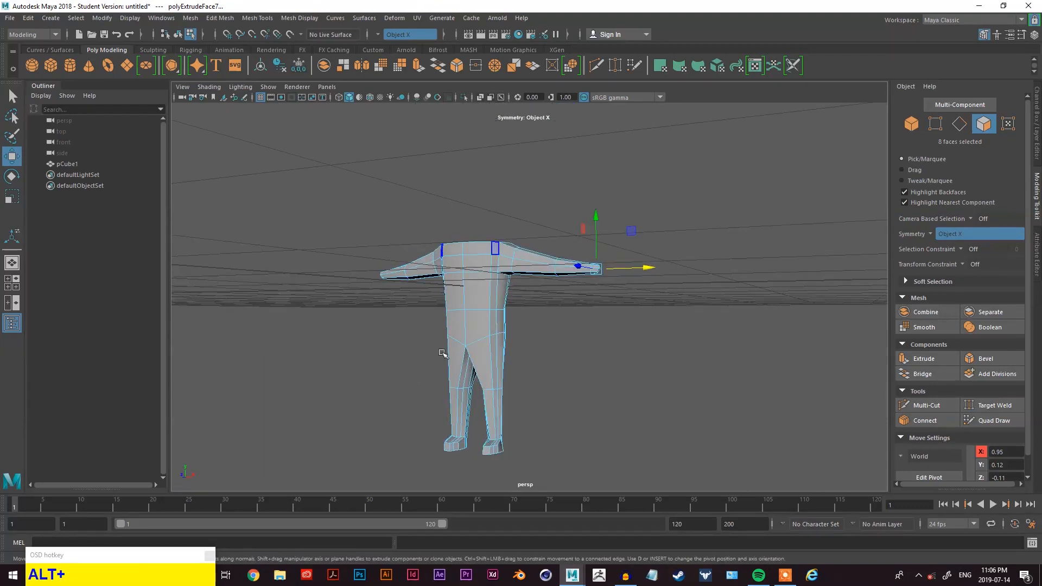
alt+drag(470, 222, 503, 422)
click(523, 314)
alt+drag(524, 317, 467, 365)
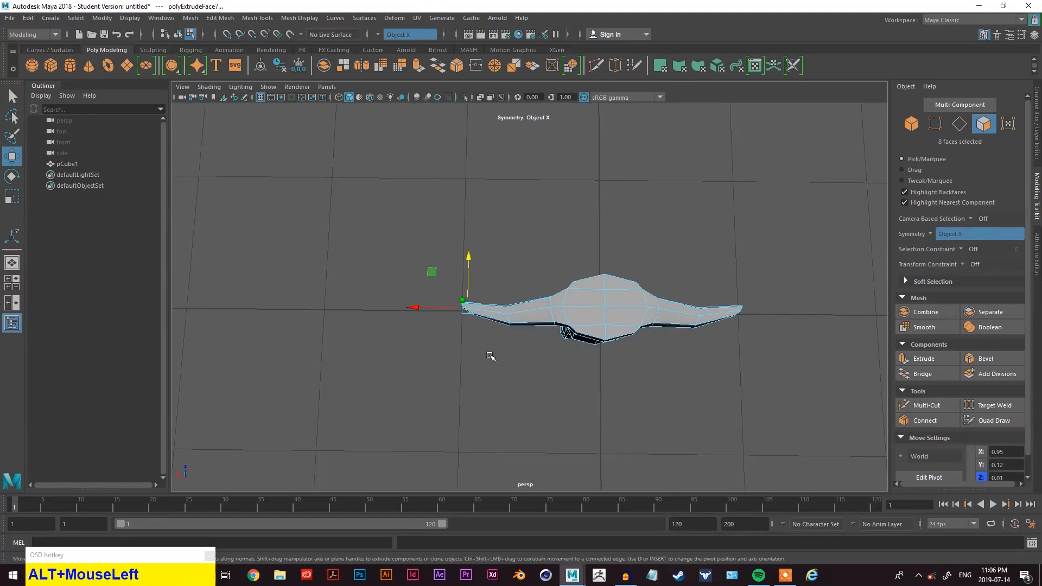
alt+drag(482, 367, 617, 365)
right_click(684, 196)
right_drag(684, 196, 630, 195)
drag(607, 289, 600, 356)
drag(593, 310, 531, 390)
alt+drag(561, 362, 570, 310)
- Select the faces at the back of the ankle and move them downward to form the heel
key(w)
scroll(570, 310, up, 6)
right_drag(692, 207, 691, 236)
scroll(637, 256, up, 3)
alt+drag(637, 257, 633, 277)
click(750, 325)
click(537, 295)
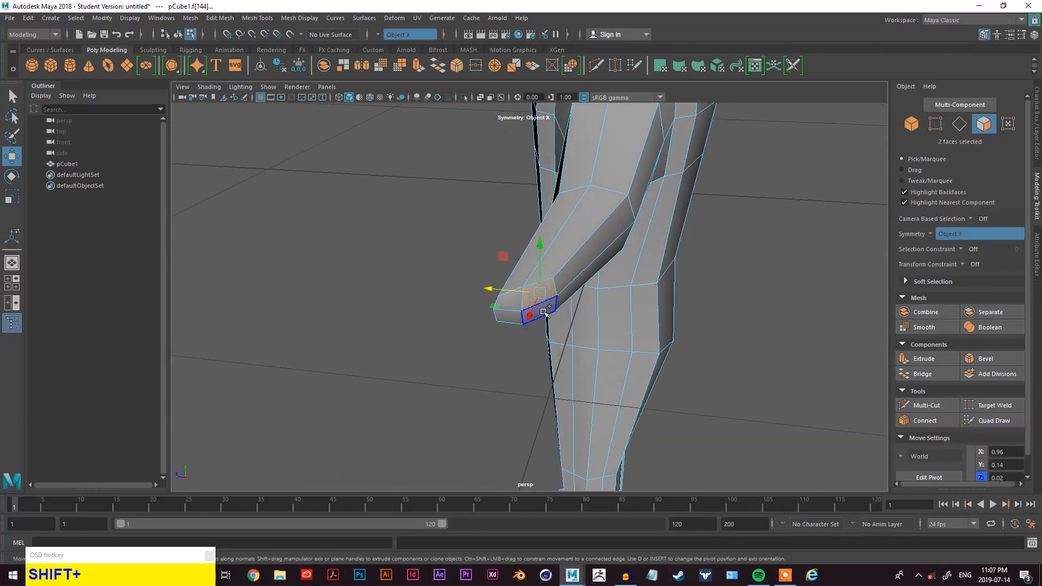
key(shift+q)
alt+drag(548, 316, 624, 303)
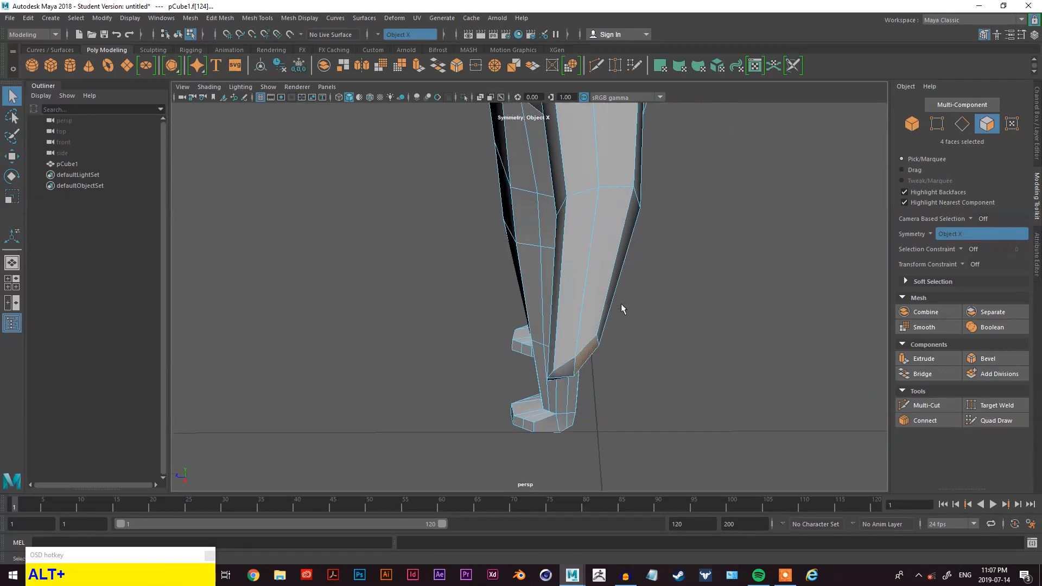
key(alt+w)
drag(588, 391, 591, 408)
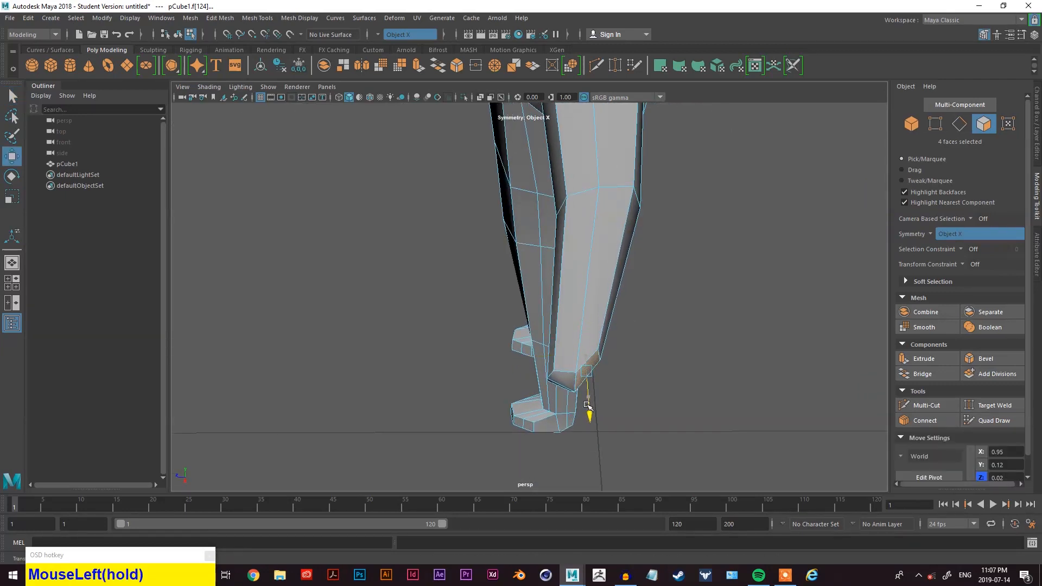
- Rotate and scale the heel faces to shape the back of the foot
key(e)
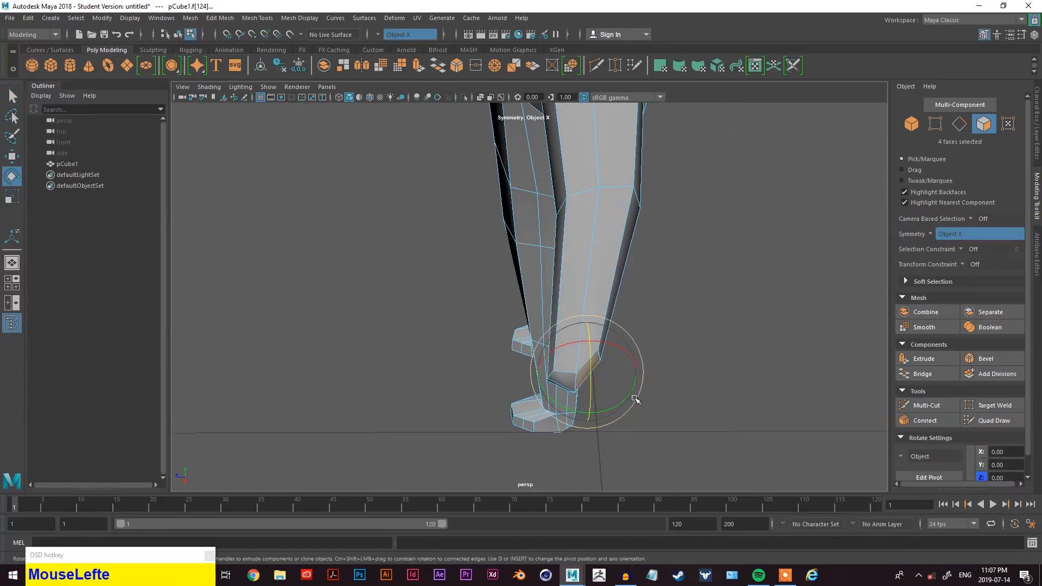
drag(617, 406, 589, 414)
key(w)
key(e)
key(r)
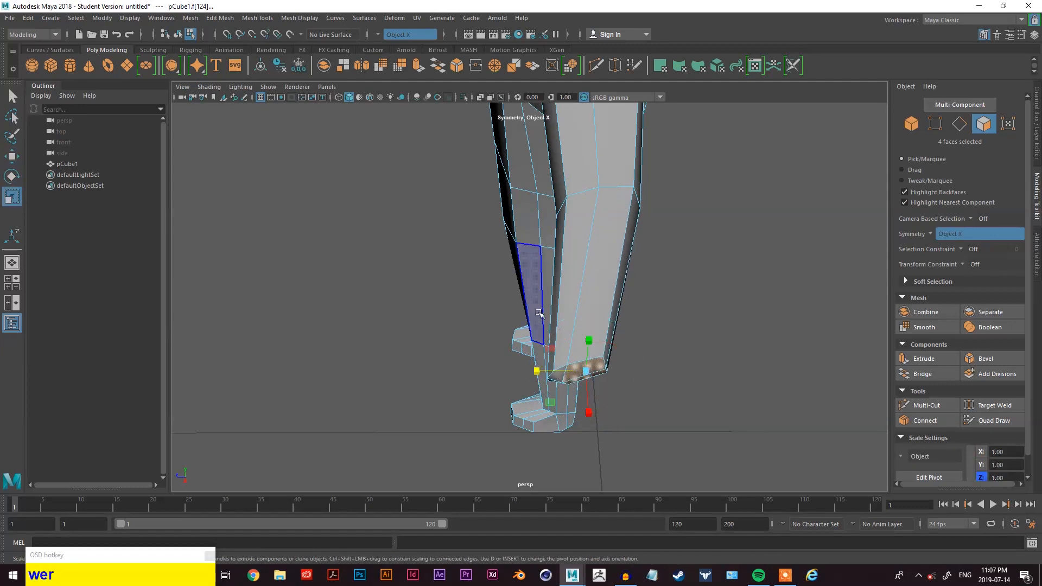
drag(541, 368, 563, 373)
key(w)
key(e)
click(604, 408)
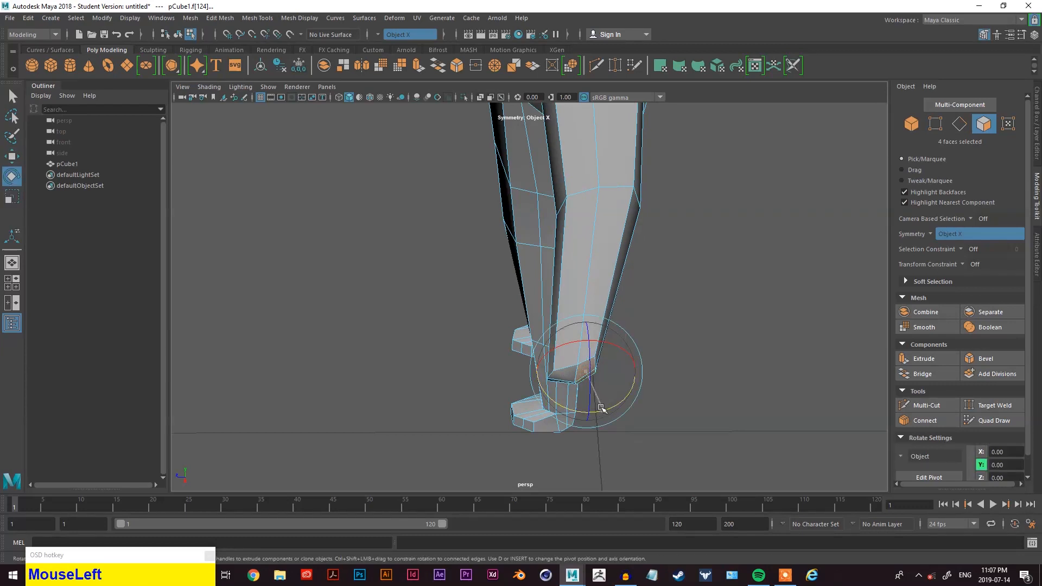
key(w)
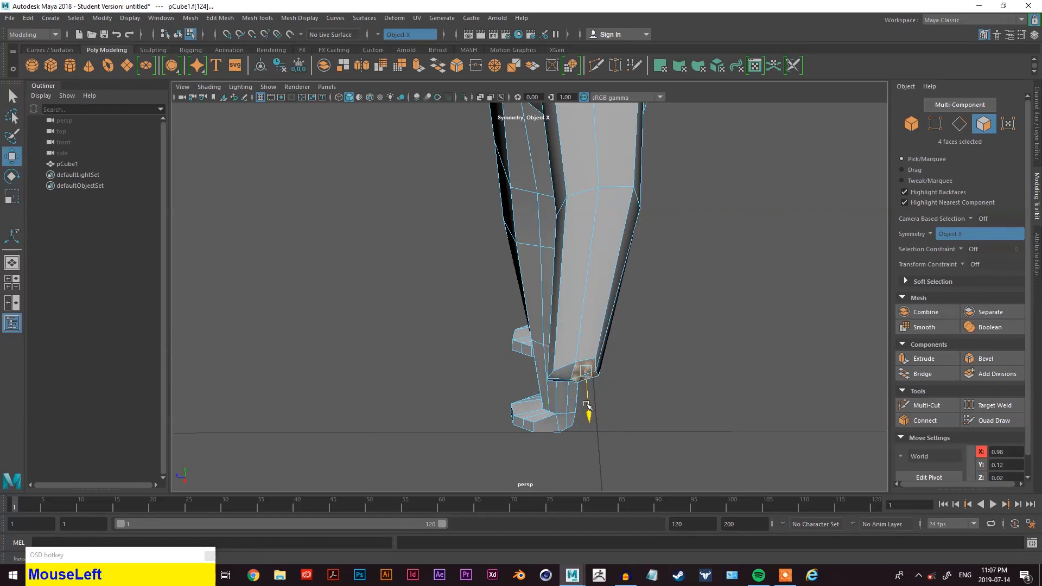
- Move the heel faces to refine the back of the foot
alt+drag(594, 417, 575, 402)
alt+middle_drag(575, 402, 562, 388)
alt+drag(561, 388, 537, 373)
- Select the end vertices of both arms and nudge them slightly
right_drag(256, 142, 235, 150)
right_drag(314, 138, 274, 139)
alt+middle_drag(314, 175, 394, 266)
click(371, 253)
alt+drag(354, 283, 362, 324)
scroll(514, 342, down, 3)
alt+drag(514, 341, 780, 404)
scroll(780, 404, down, 3)
alt+middle_drag(596, 304, 425, 300)
alt+drag(426, 300, 608, 304)
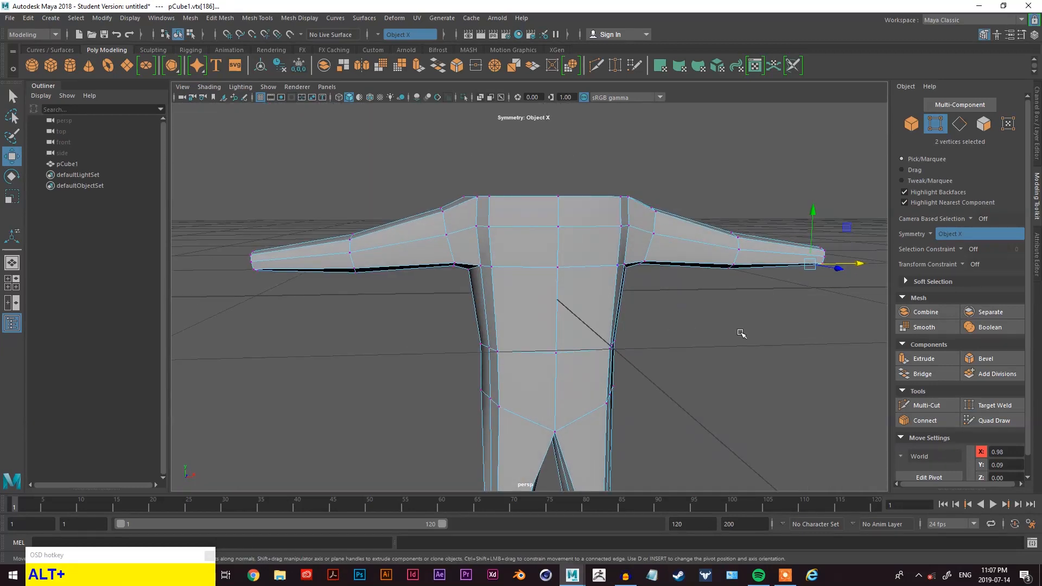
alt+middle_drag(742, 334, 744, 305)
alt+drag(744, 304, 693, 307)
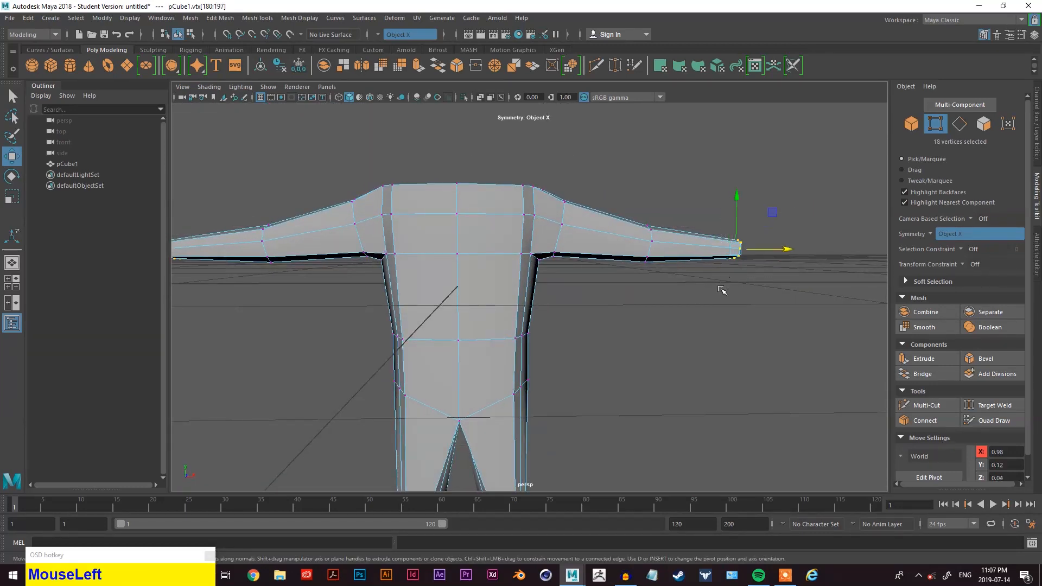
drag(739, 214, 736, 218)
alt+drag(675, 233, 330, 263)
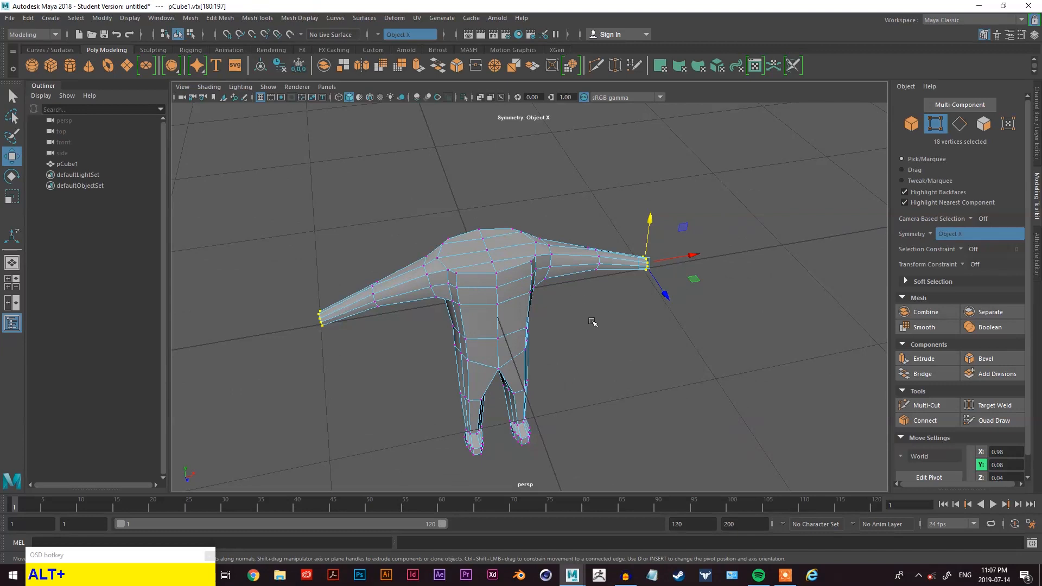
- Select vertices along the side of the torso and move them outward to shape the body
alt+middle_drag(592, 322, 656, 298)
alt+drag(656, 298, 567, 249)
scroll(516, 289, up, 5)
click(561, 228)
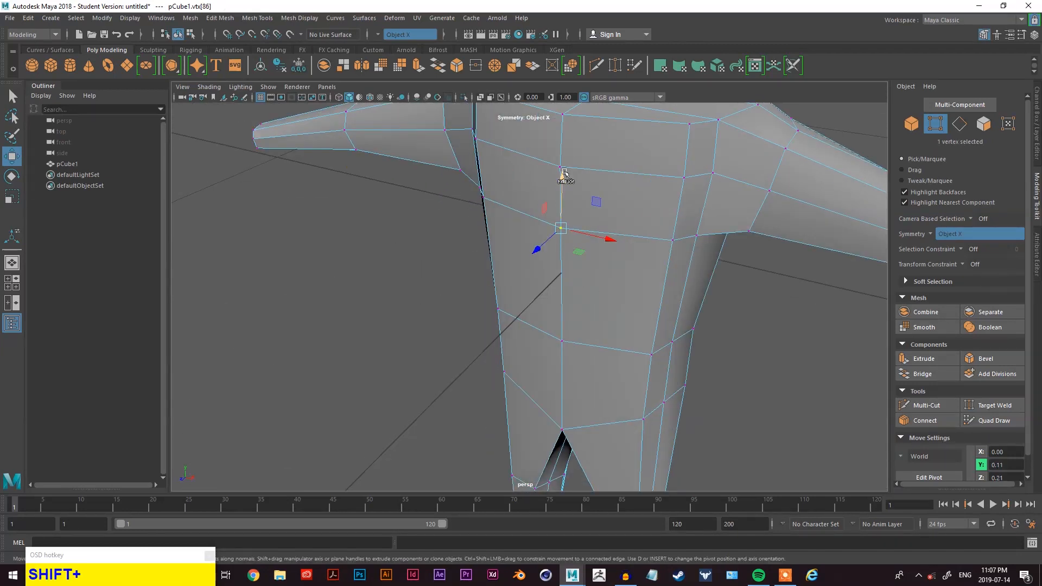
key(shift+q)
shift+click(560, 167)
alt+drag(560, 167, 406, 174)
key(alt+w)
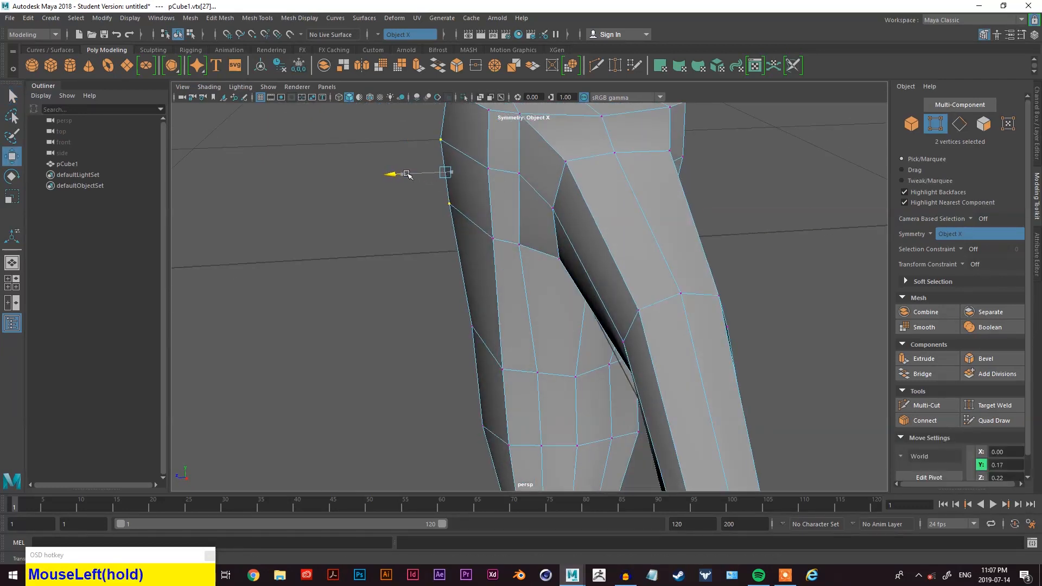
alt+drag(421, 216, 414, 230)
alt+middle_drag(414, 230, 402, 263)
alt+drag(401, 262, 466, 280)
- Move further torso vertices to refine the body's silhouette
click(459, 184)
drag(461, 126, 465, 151)
alt+drag(464, 151, 613, 152)
drag(589, 115, 594, 132)
alt+drag(594, 132, 450, 217)
drag(432, 257, 435, 257)
alt+drag(445, 259, 402, 220)
alt+middle_drag(401, 219, 593, 198)
drag(578, 185, 693, 193)
alt+middle_drag(693, 193, 592, 187)
- Select the end faces of both arms and extrude them outward with a Local Translate Z of 0.152
scroll(594, 187, down, 4)
mouse_move(532, 295)
alt+mouse_down()
mouse_move(604, 269)
mouse_move(654, 275)
mouse_move(672, 305)
mouse_move(370, 291)
mouse_move(332, 356)
mouse_move(516, 291)
alt+mouse_up()
scroll(696, 302, down, 4)
scroll(684, 309, up, 5)
alt+middle_drag(670, 320, 595, 272)
alt+drag(595, 272, 613, 176)
alt+middle_drag(612, 176, 681, 258)
scroll(640, 260, up, 2)
right_click(737, 151)
right_click(737, 178)
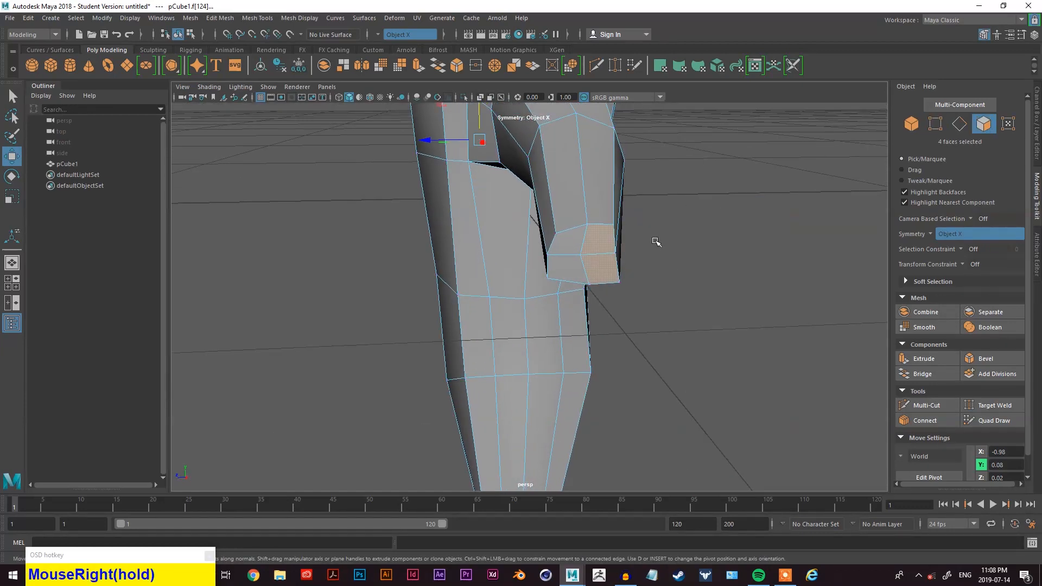
shift+click(606, 278)
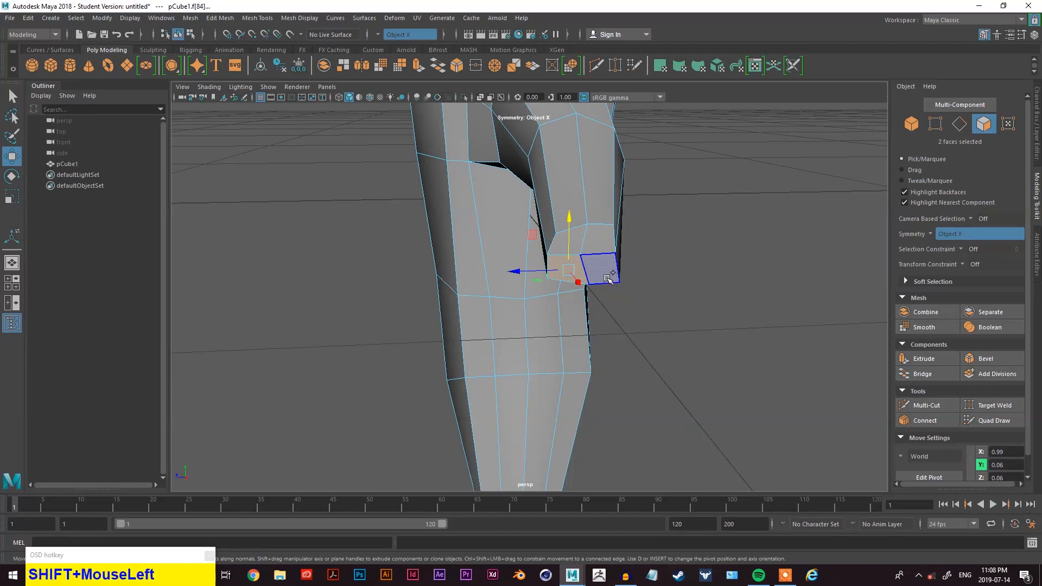
alt+drag(632, 238, 651, 288)
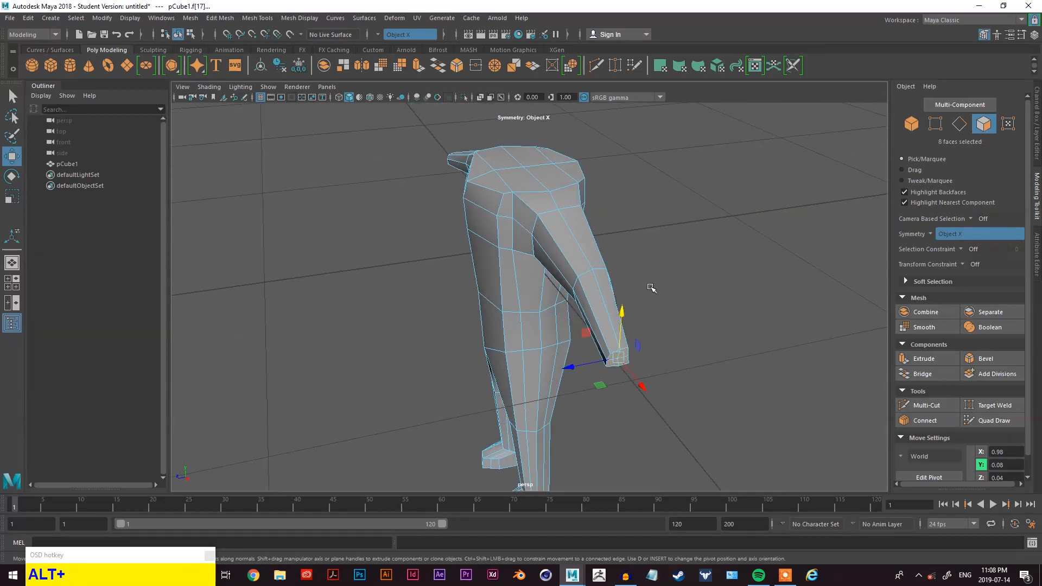
click(924, 359)
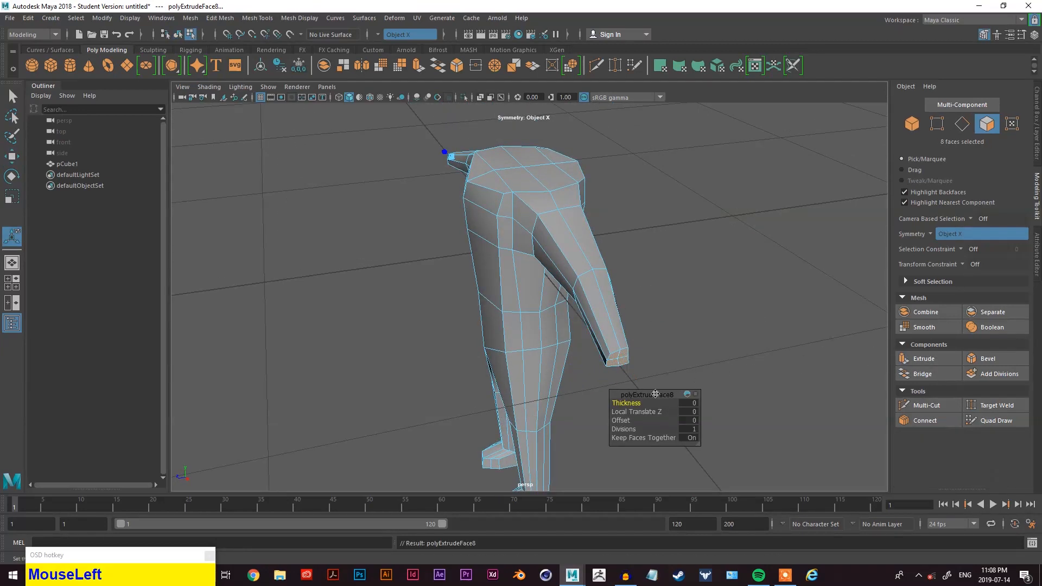
alt+drag(482, 282, 584, 295)
alt+middle_drag(583, 295, 694, 251)
drag(396, 254, 357, 270)
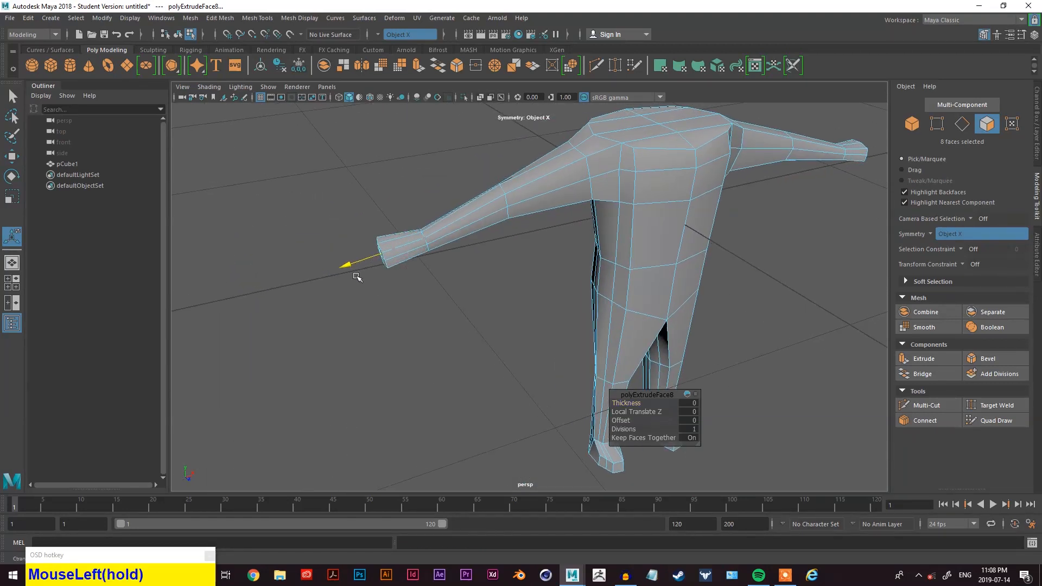
alt+scroll(705, 236, down, 3)
alt+drag(704, 236, 312, 288)
scroll(620, 332, up, 3)
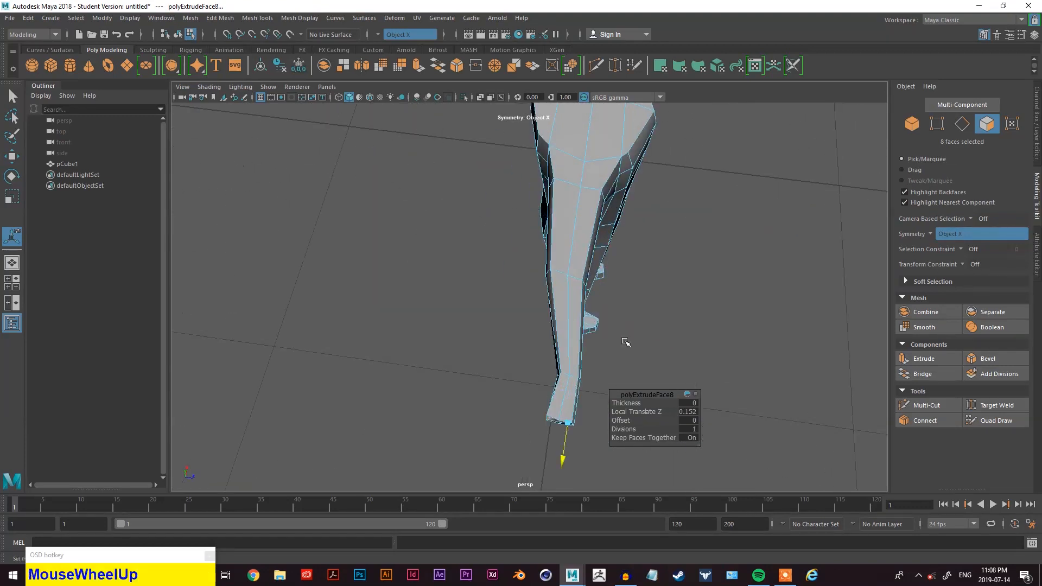
- Orbit around the extruded arm ends to inspect them
alt+middle_drag(621, 332, 604, 286)
alt+drag(604, 285, 537, 333)
key(alt+w)
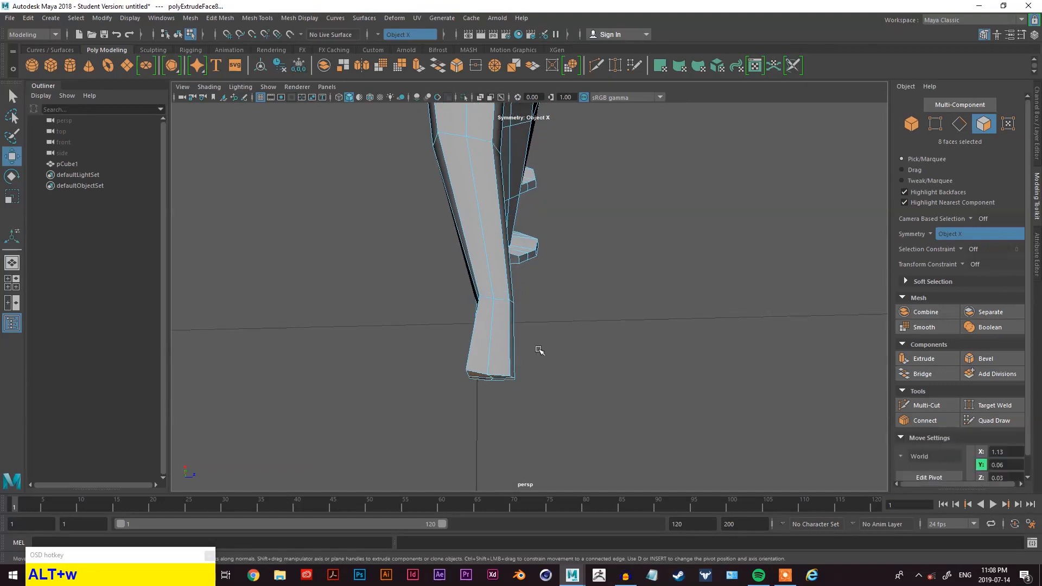
key(alt+q)
key(alt+w)
key(alt+e)
scroll(527, 360, down, 6)
alt+drag(653, 249, 509, 230)
alt+middle_drag(763, 295, 546, 245)
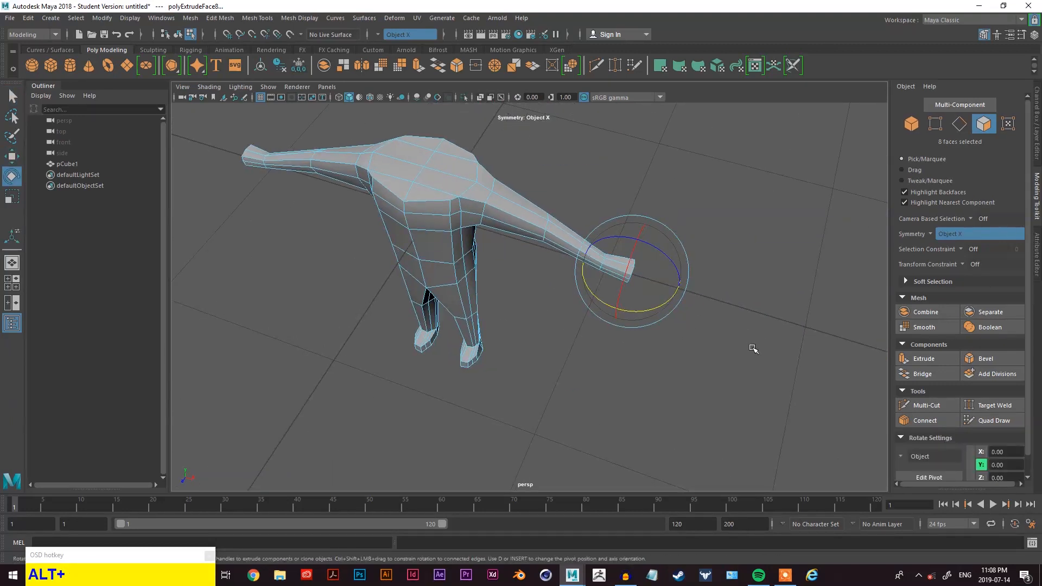
key(w)
alt+drag(705, 339, 595, 331)
drag(512, 299, 501, 301)
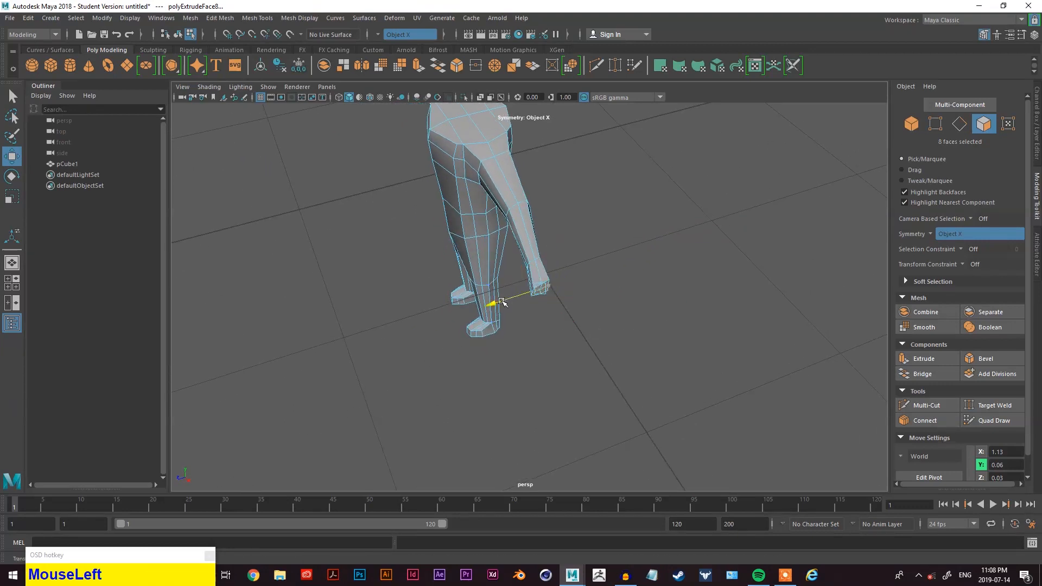
key(w)
key(e)
key(r)
key(e)
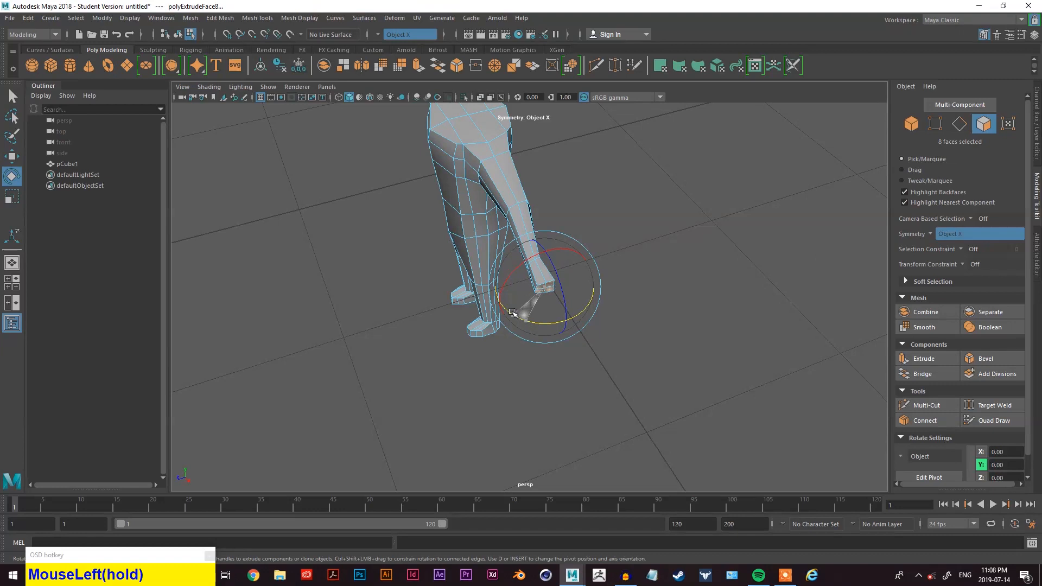
scroll(635, 312, up, 12)
alt+drag(649, 298, 586, 330)
alt+middle_drag(649, 298, 586, 330)
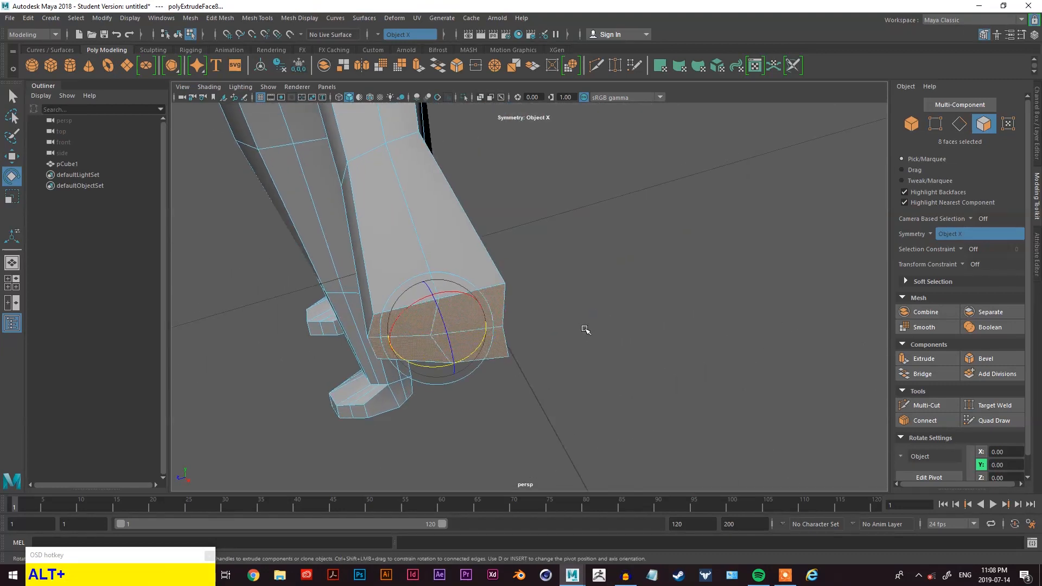
- Select vertices at the tip of the hand and move them to shape the hand
right_click(608, 201)
right_click(608, 201)
right_drag(584, 193, 579, 198)
alt+drag(579, 198, 468, 307)
click(421, 294)
key(w)
drag(379, 306, 364, 308)
alt+drag(364, 309, 352, 281)
alt+middle_drag(353, 280, 445, 356)
mouse_move(418, 323)
mouse_down()
mouse_move(394, 325)
mouse_move(404, 326)
mouse_up()
key(q)
click(419, 324)
key(w)
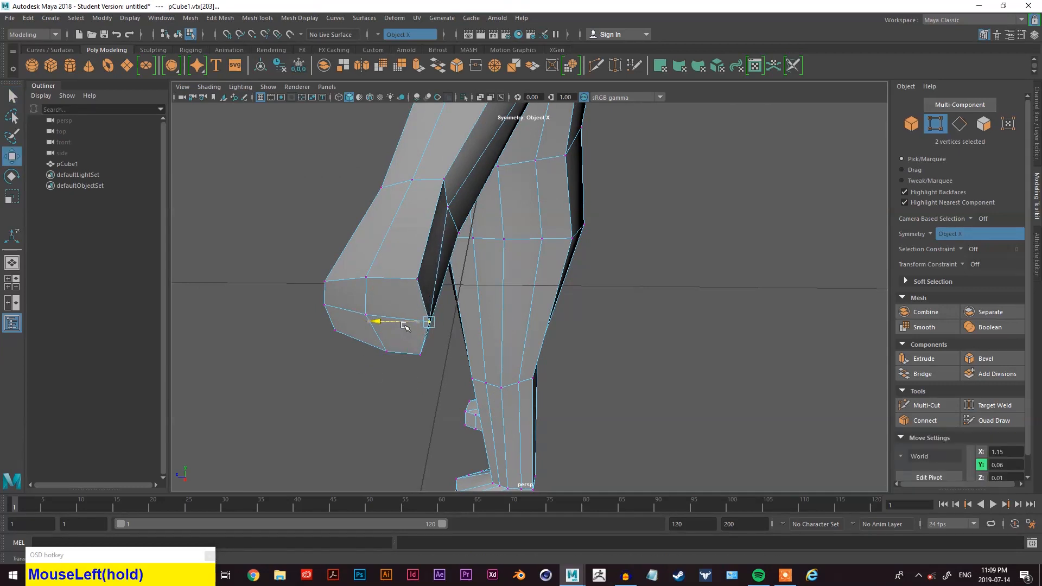
- Select and move further hand vertices to refine the wrist area
click(447, 209)
drag(428, 208, 446, 209)
alt+drag(448, 217, 516, 239)
alt+middle_drag(517, 239, 538, 270)
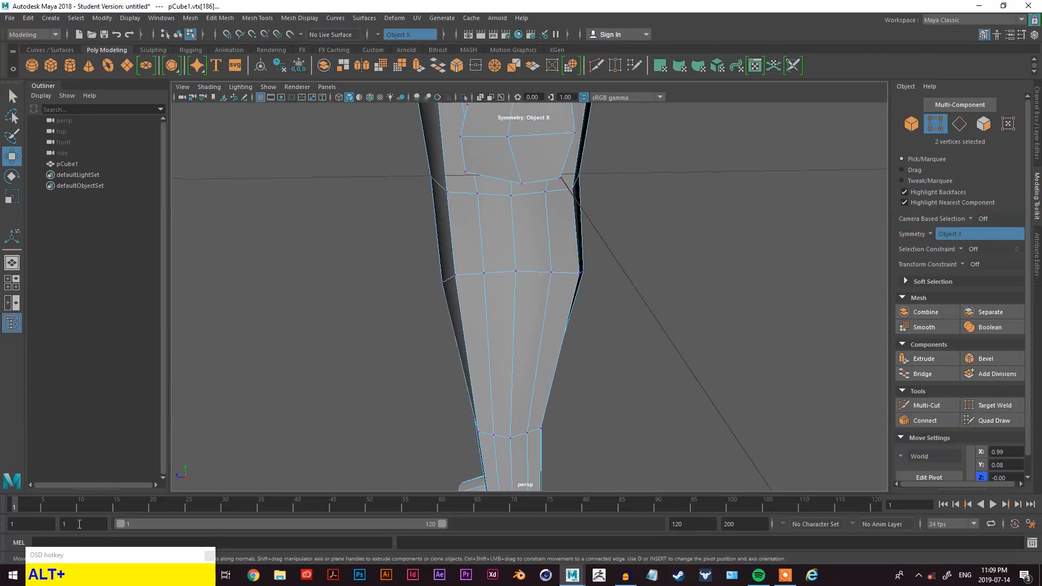
scroll(449, 289, down, 3)
alt+drag(549, 211, 545, 299)
scroll(555, 212, down, 3)
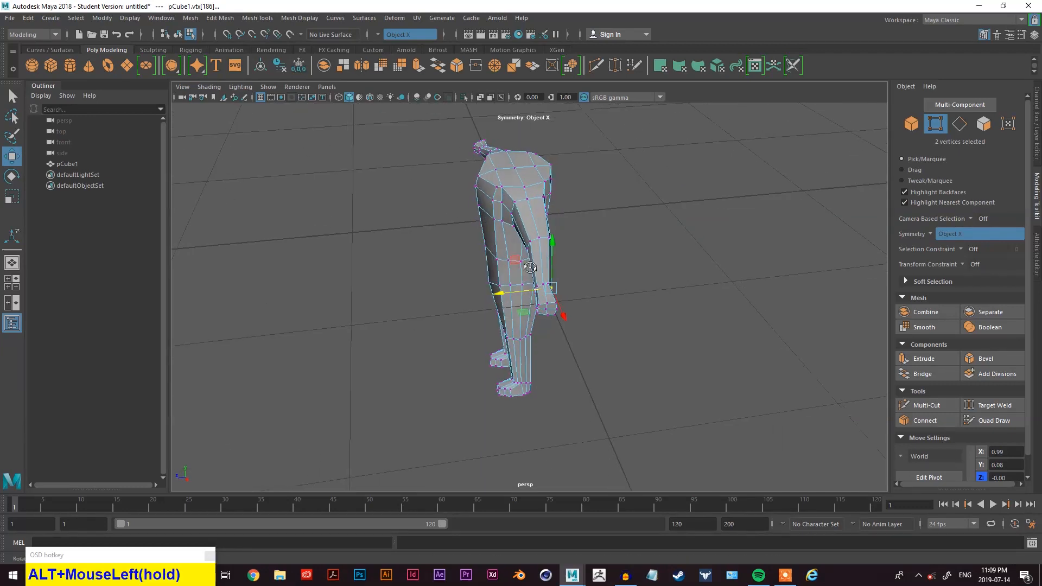
scroll(548, 302, up, 4)
mouse_move(681, 291)
alt+mouse_down()
mouse_move(688, 281)
mouse_move(674, 274)
alt+mouse_up()
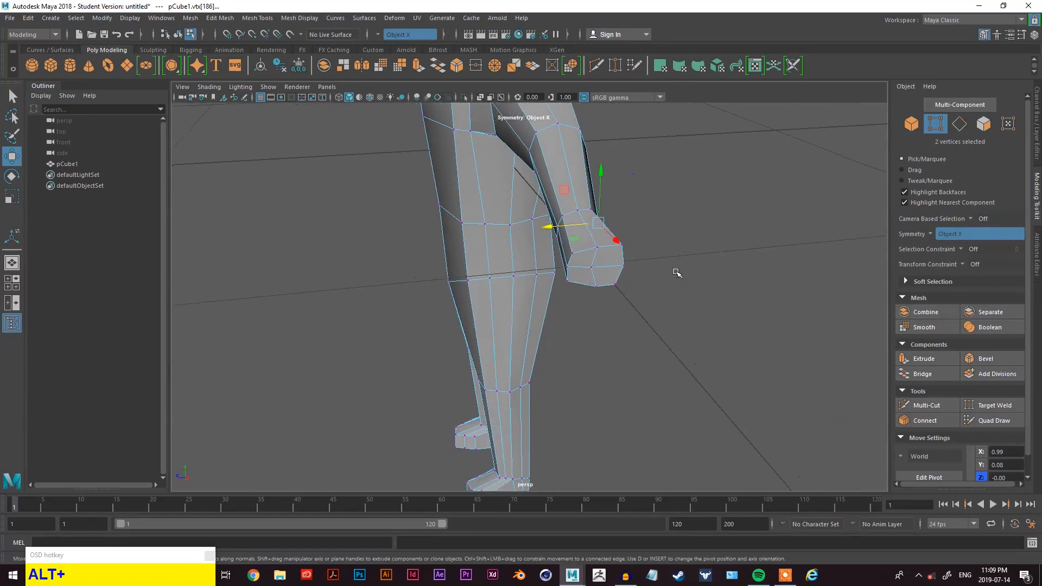
scroll(675, 271, up, 3)
- Select the vertex loop around the hand and move it to shape the hand's end
key(q)
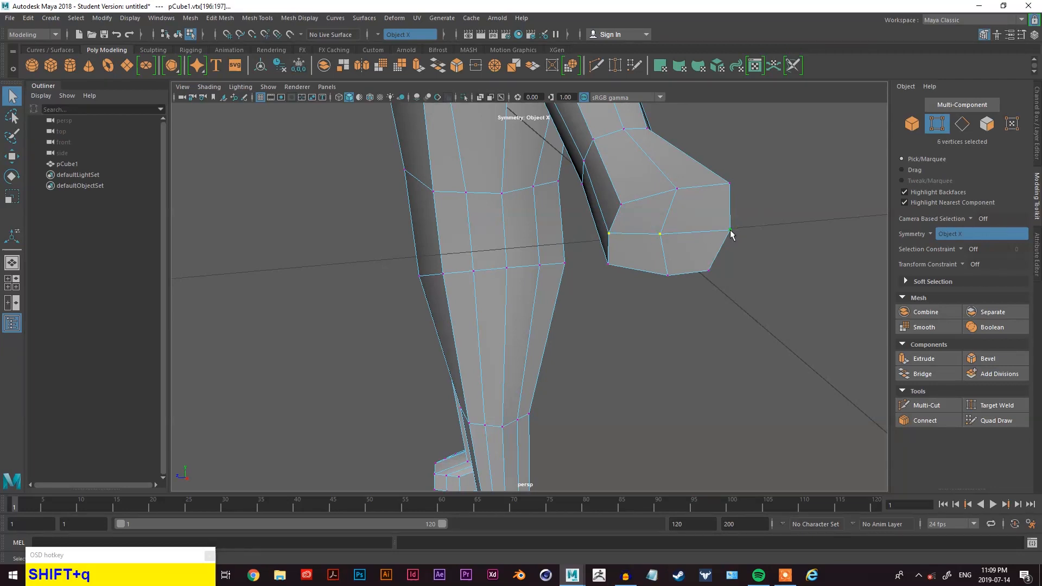
key(w)
alt+drag(703, 272, 722, 286)
alt+middle_drag(722, 286, 730, 335)
drag(725, 340, 736, 349)
click(782, 324)
click(770, 320)
shift+click(658, 332)
drag(748, 353, 736, 342)
alt+drag(798, 339, 661, 342)
alt+middle_drag(661, 342, 786, 320)
- Select the faces of the hand and rotate them to angle the hand
drag(424, 402, 472, 374)
click(426, 373)
alt+middle_drag(472, 374, 649, 441)
click(435, 336)
drag(385, 358, 391, 351)
alt+drag(495, 365, 744, 366)
scroll(729, 381, down, 3)
right_drag(779, 249, 735, 342)
drag(722, 355, 615, 402)
click(607, 353)
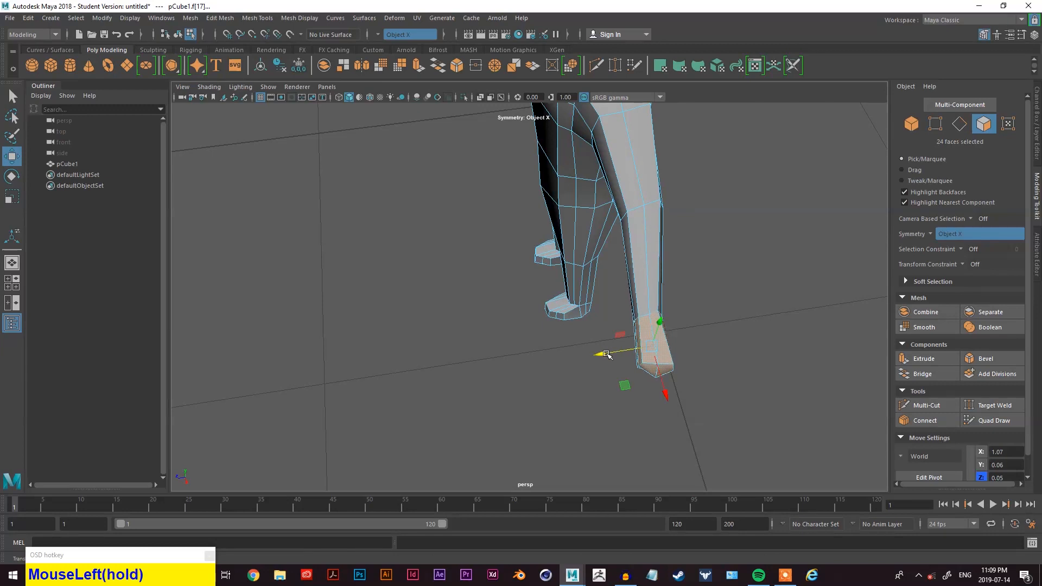
key(e)
drag(639, 390, 550, 333)
alt+middle_drag(550, 334, 520, 334)
alt+drag(618, 351, 460, 366)
scroll(529, 328, up, 5)
alt+drag(617, 369, 650, 340)
alt+scroll(631, 263, down, 5)
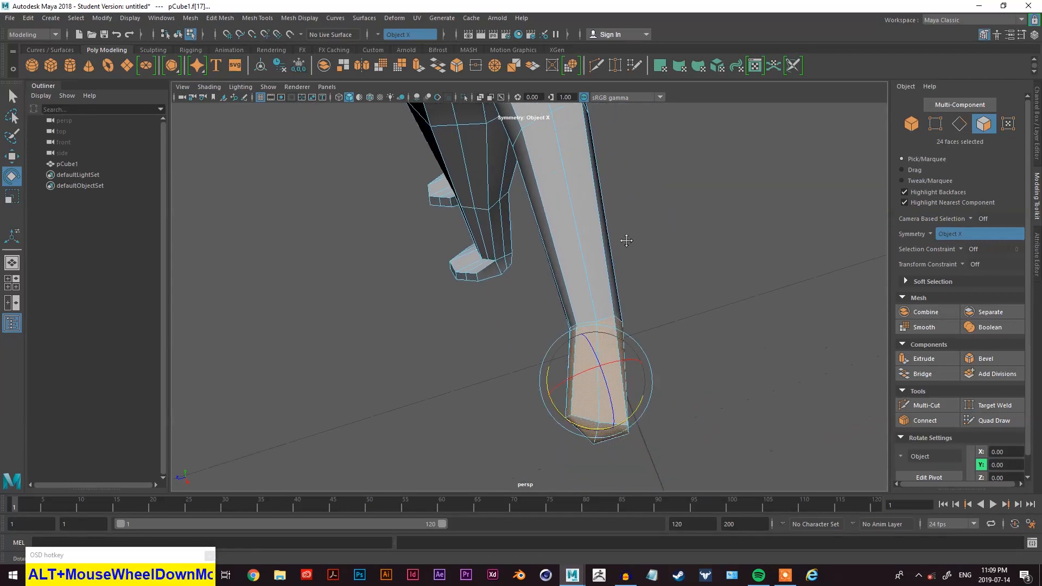
right_click(675, 190)
right_drag(675, 189, 675, 160)
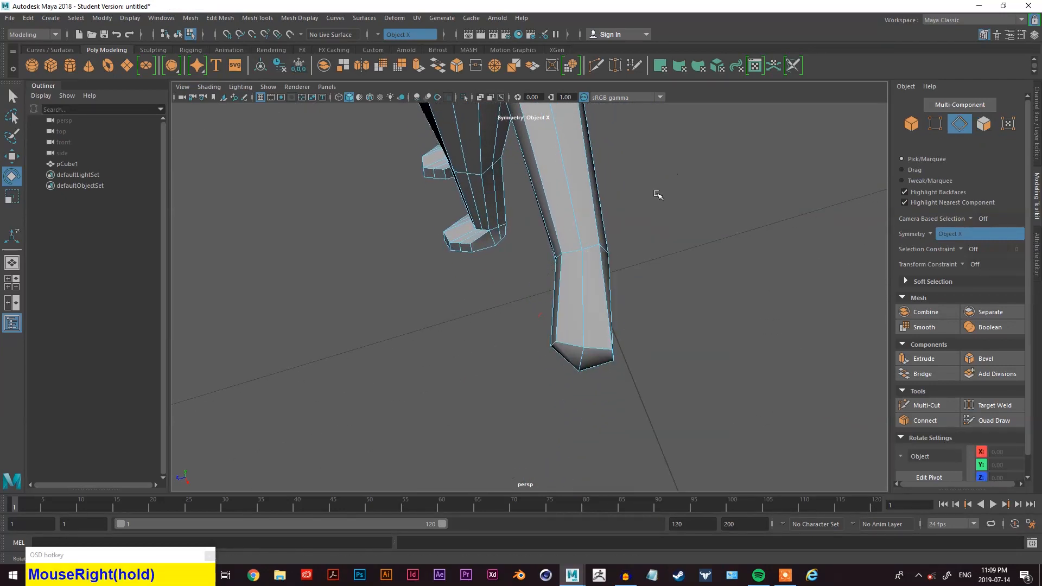
click(641, 249)
click(600, 267)
scroll(624, 262, up, 3)
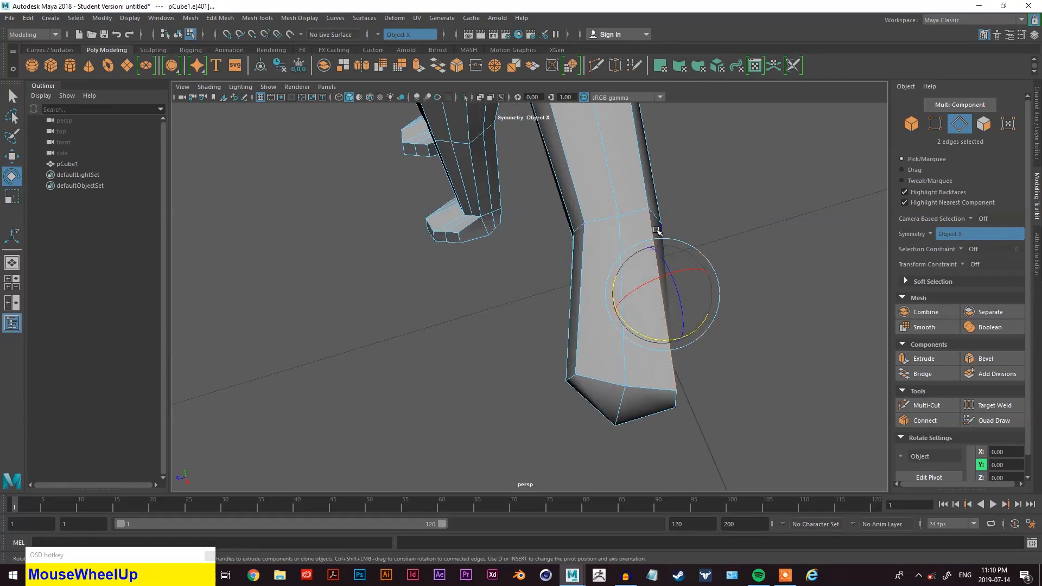
key(space)
drag(588, 251, 607, 337)
alt+drag(630, 293, 498, 320)
mouse_move(485, 362)
alt+mouse_down()
mouse_move(472, 330)
mouse_move(471, 349)
alt+mouse_up()
alt+drag(509, 296, 595, 300)
alt+middle_drag(595, 300, 532, 291)
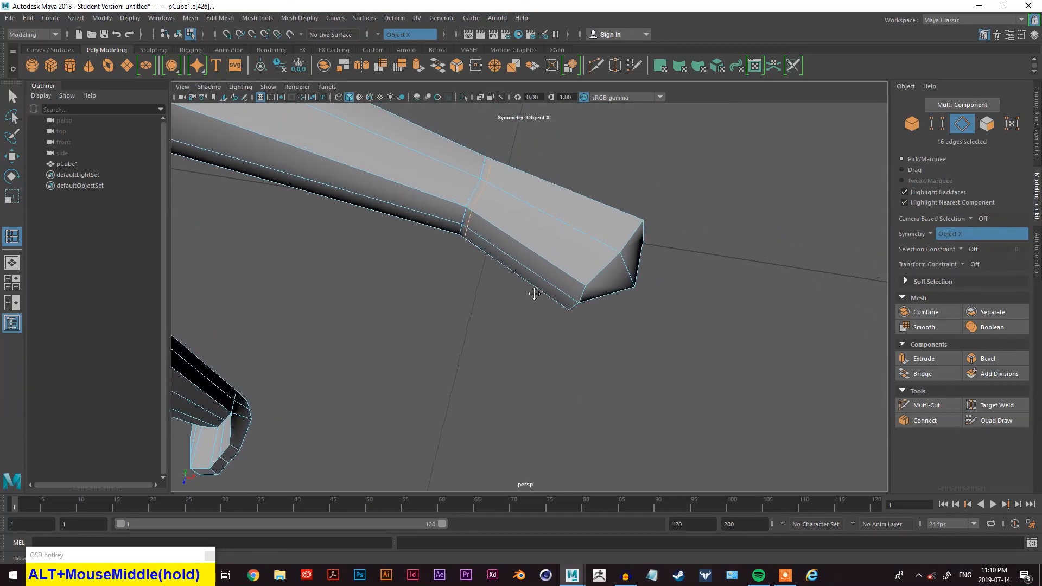
right_click(673, 158)
right_drag(675, 162, 674, 187)
drag(697, 193, 597, 325)
right_drag(737, 219, 740, 244)
right_drag(720, 181, 692, 211)
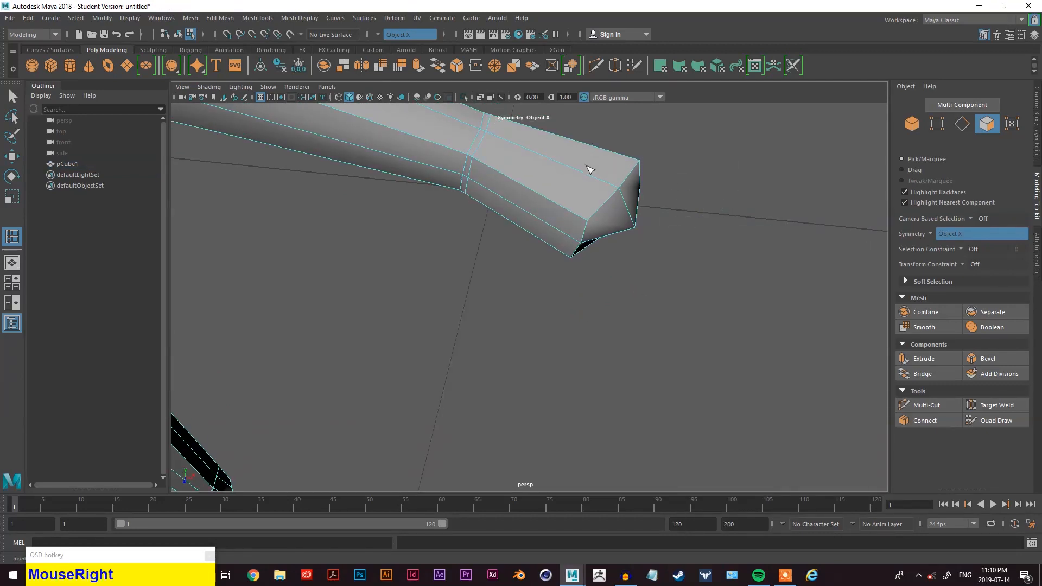
- Select the hand faces and scale them up to widen the hand
click(685, 154)
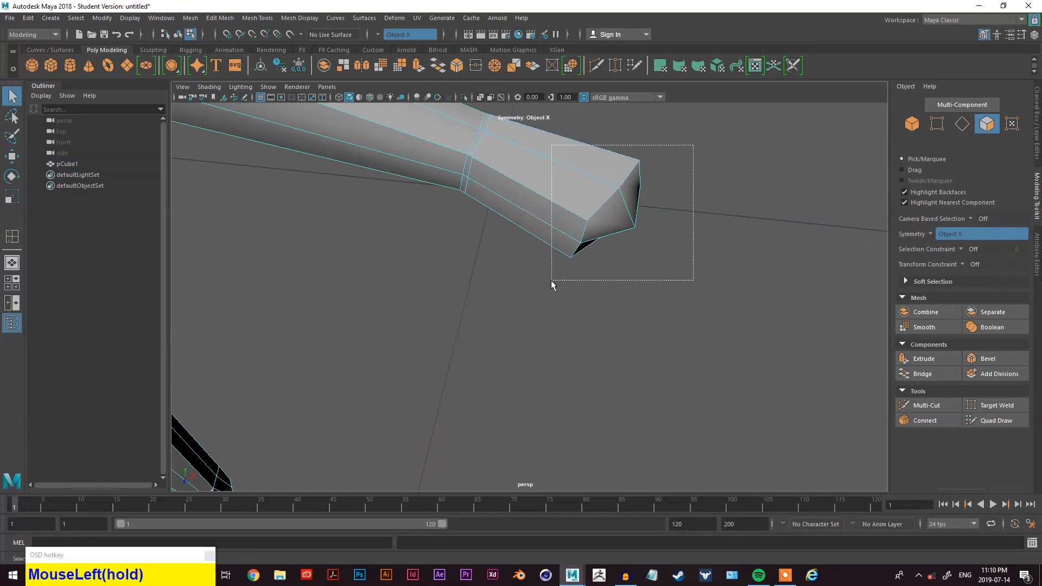
drag(551, 280, 551, 281)
alt+drag(629, 261, 591, 282)
alt+middle_drag(543, 293, 522, 306)
key(w)
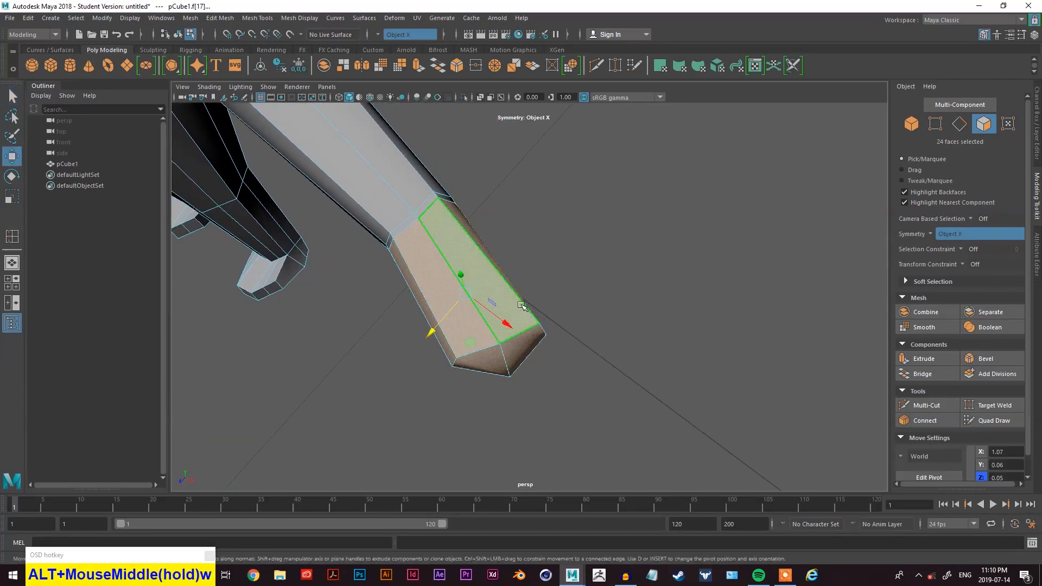
key(r)
drag(476, 302, 438, 365)
key(w)
key(w)
key(e)
key(r)
key(w)
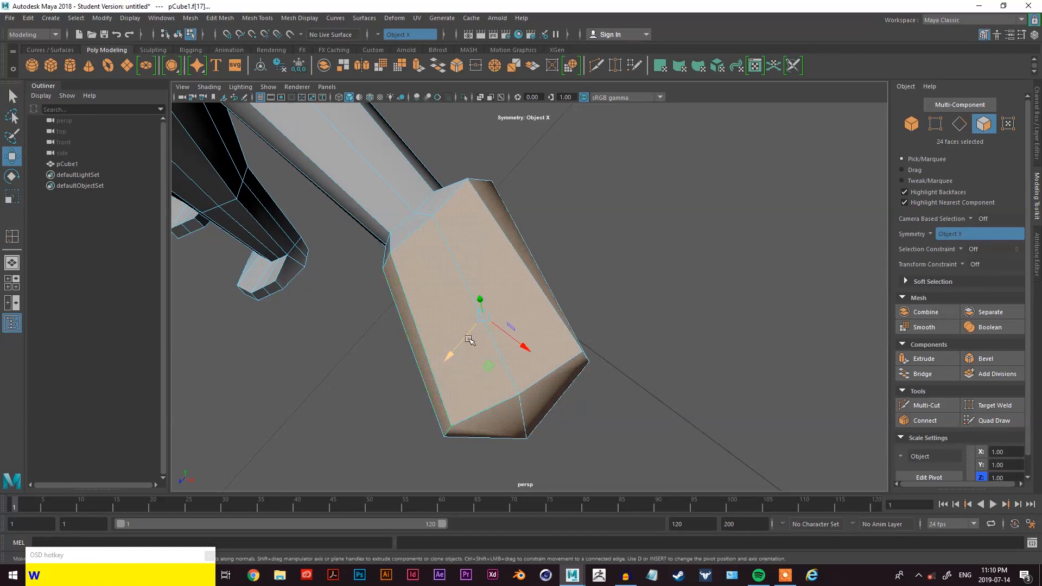
drag(471, 334, 585, 334)
- Scale the hand faces along one axis to flatten the hand
key(alt+w)
key(e)
key(r)
drag(634, 237, 482, 372)
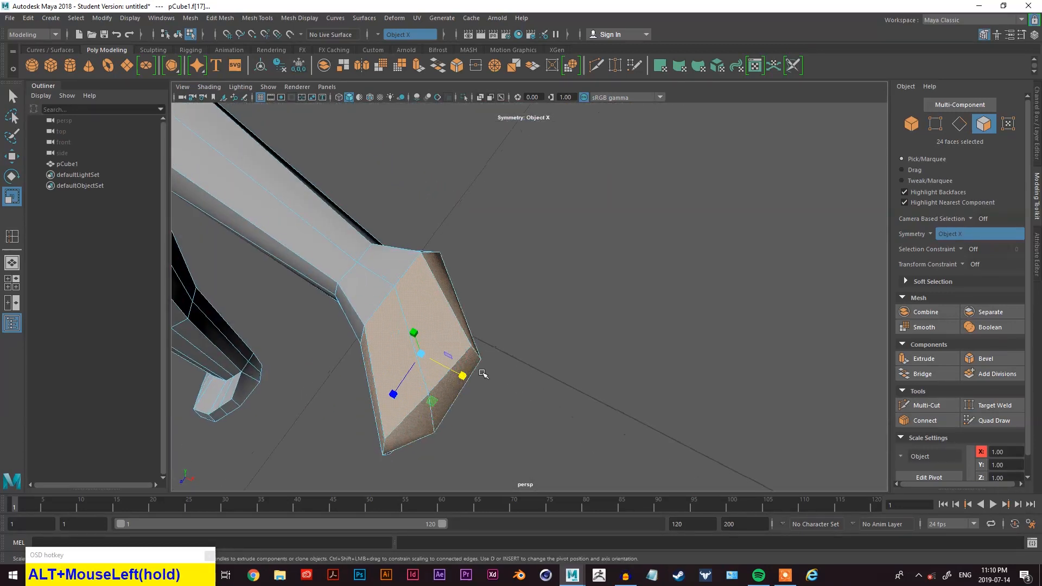
alt+right_drag(483, 373, 407, 356)
alt+drag(407, 356, 528, 322)
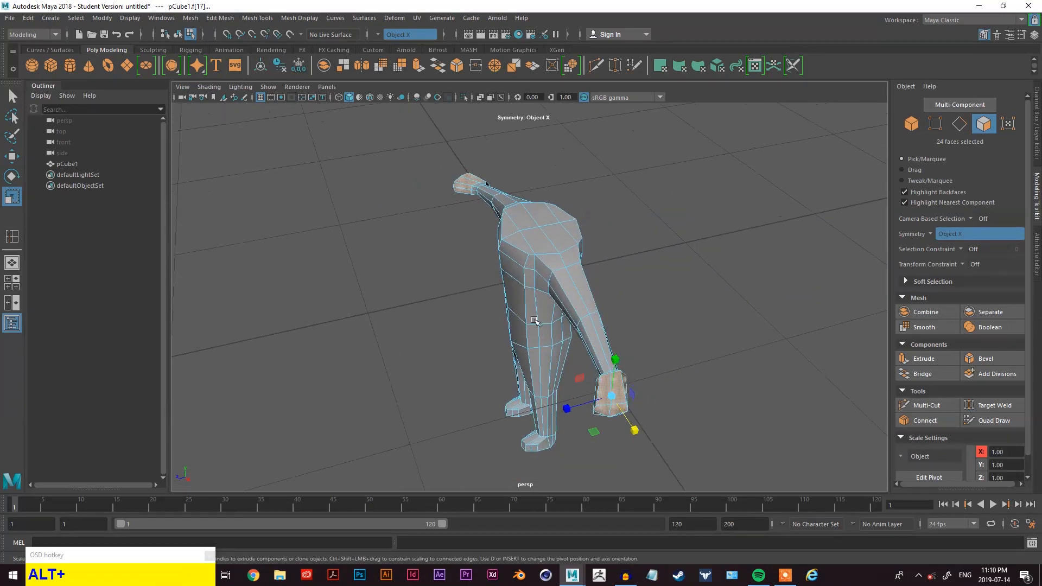
- Switch to vertex mode and select the vertices along the tip edges of the hand
scroll(586, 316, up, 3)
alt+middle_drag(651, 394, 527, 237)
scroll(612, 356, up, 7)
scroll(619, 355, down, 5)
alt+drag(678, 355, 586, 336)
alt+middle_drag(548, 326, 698, 302)
mouse_move(363, 187)
right_down()
mouse_move(347, 194)
mouse_move(362, 191)
right_up()
right_click(389, 190)
scroll(500, 233, up, 5)
click(526, 231)
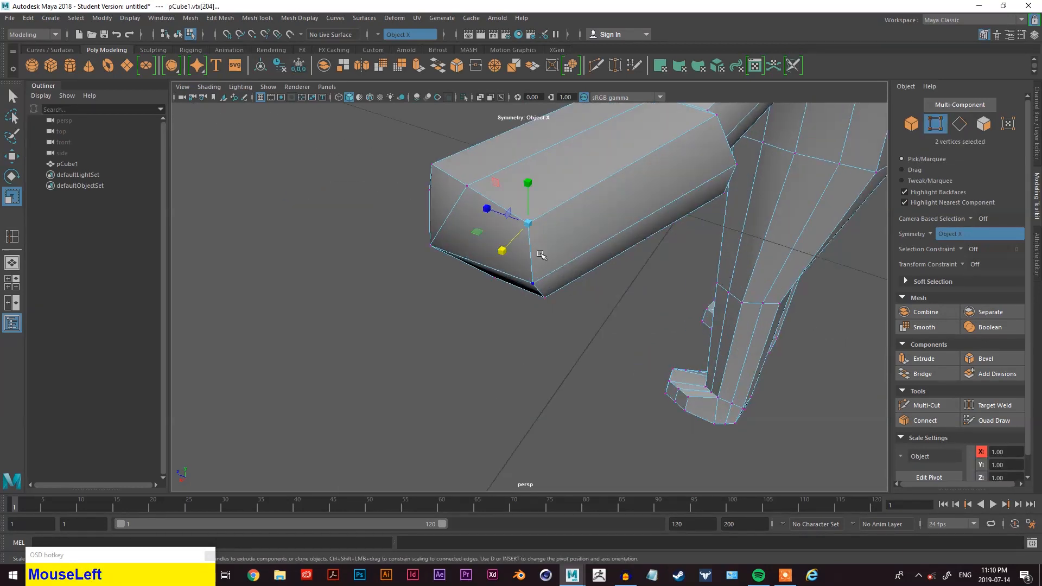
key(q)
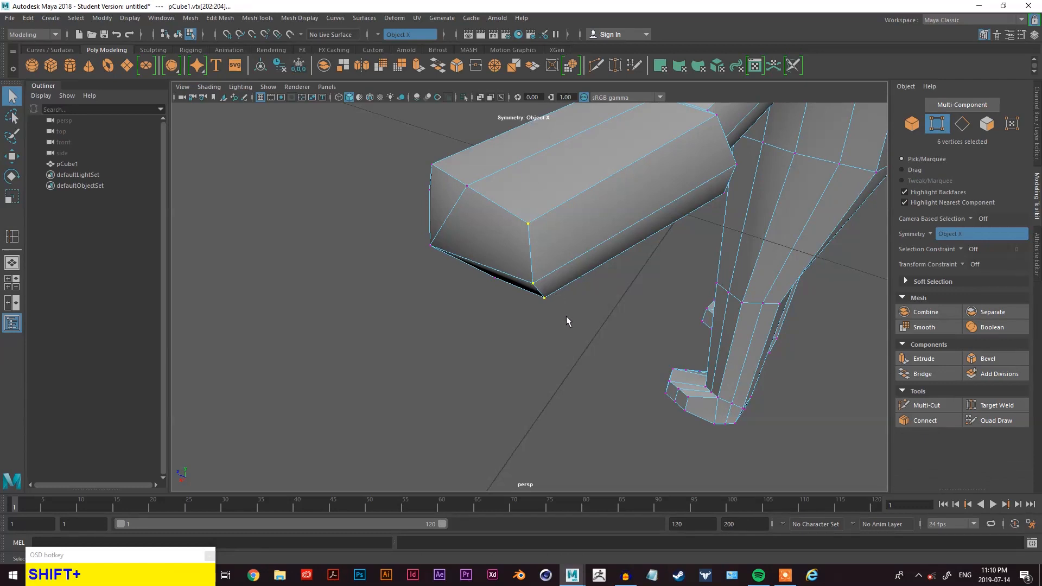
alt+drag(565, 312, 511, 314)
alt+middle_drag(512, 314, 624, 401)
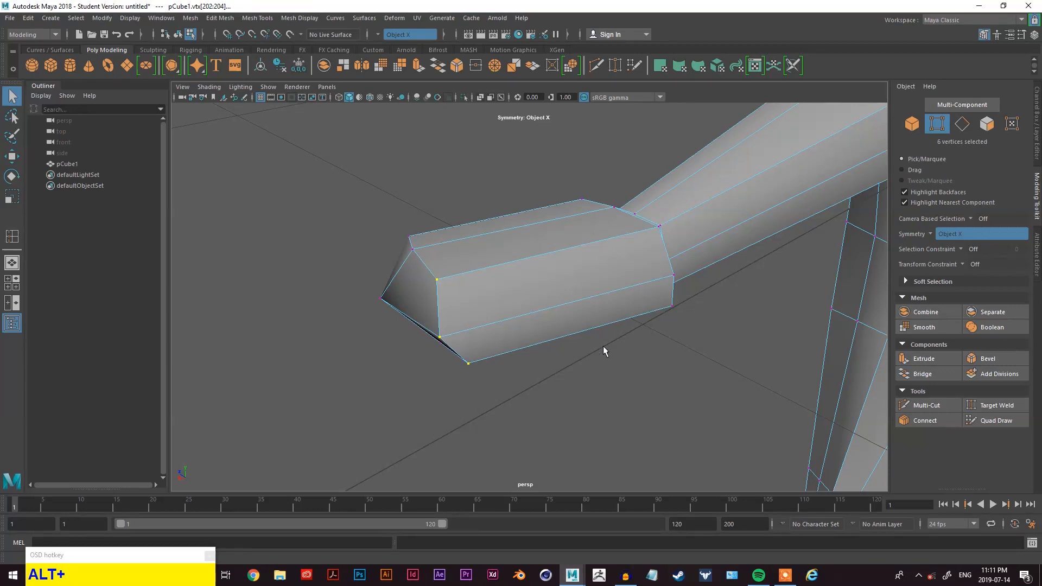
- Move the selected tip vertices of the hand to reshape the end of the hand
alt+middle_drag(603, 347, 594, 344)
alt+drag(565, 350, 604, 348)
scroll(607, 338, down, 2)
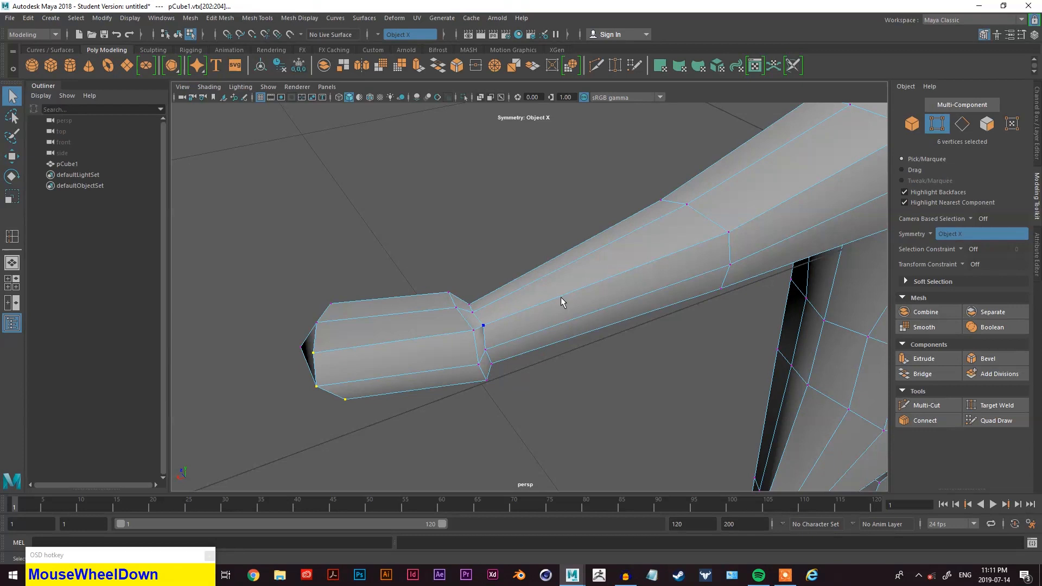
alt+middle_drag(631, 316, 659, 293)
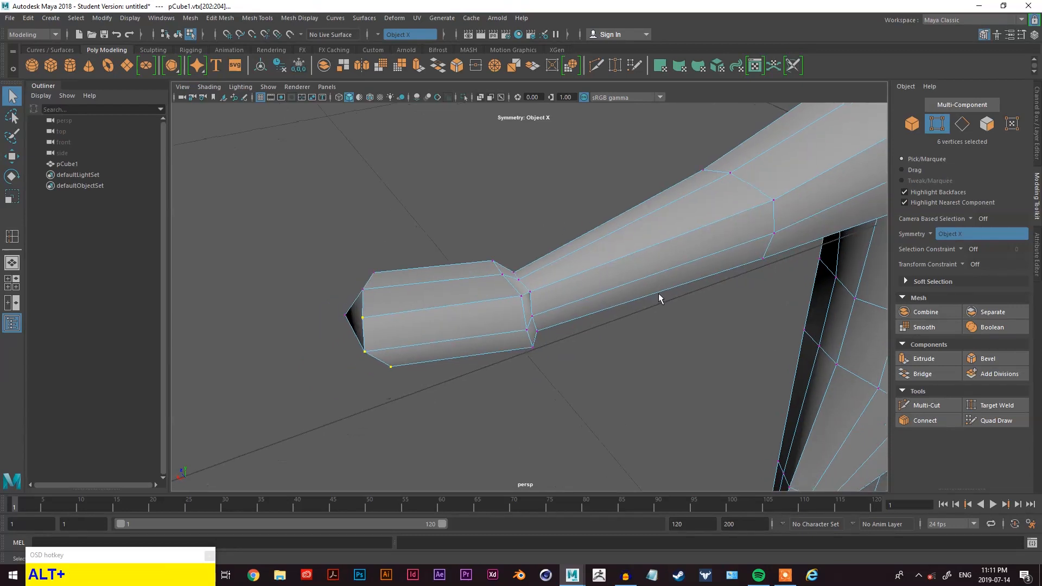
scroll(445, 319, up, 2)
scroll(456, 322, down, 1)
alt+middle_drag(461, 323, 515, 324)
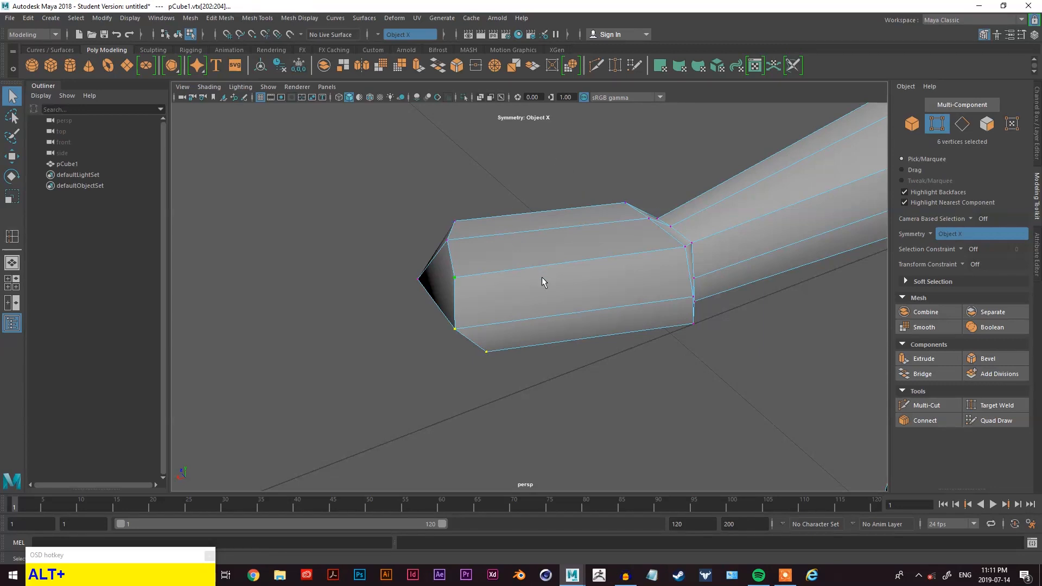
alt+drag(600, 372, 593, 346)
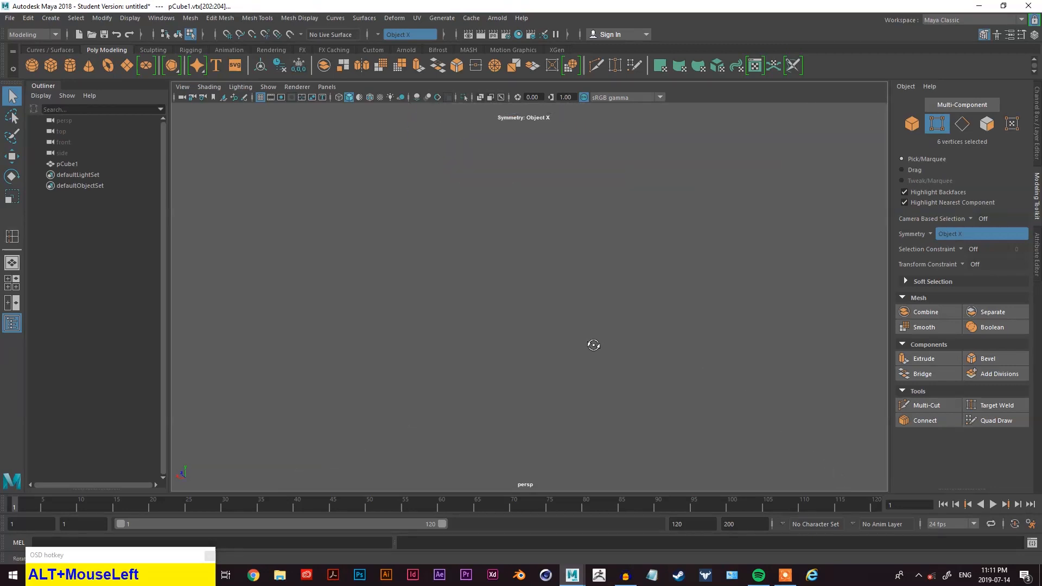
alt+middle_drag(683, 224, 697, 296)
scroll(563, 287, up, 3)
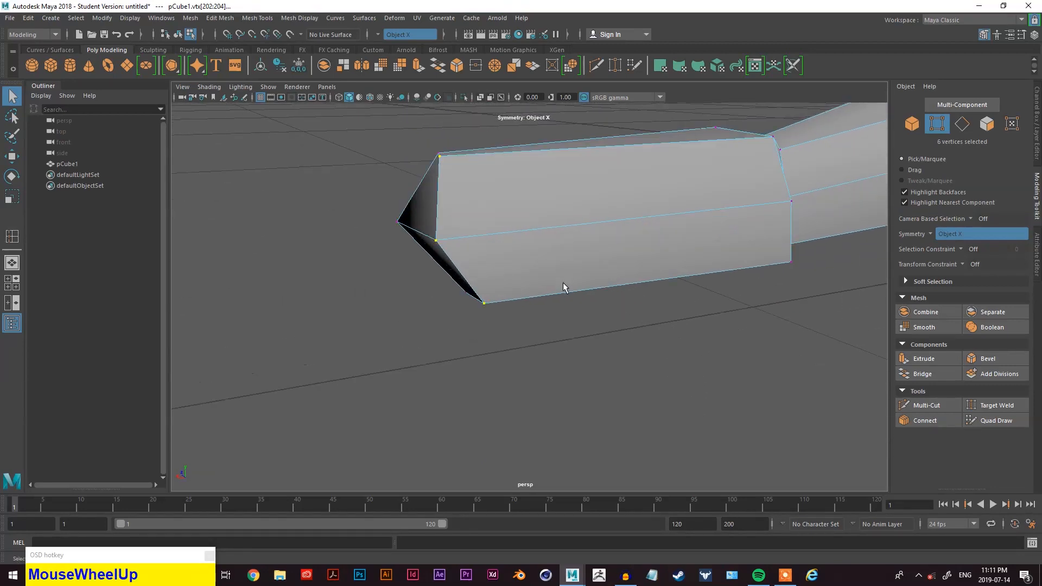
key(w)
drag(414, 241, 491, 287)
alt+middle_drag(492, 287, 526, 220)
alt+drag(526, 221, 558, 268)
alt+middle_drag(559, 268, 588, 242)
alt+drag(588, 242, 726, 353)
alt+middle_drag(726, 353, 654, 258)
drag(650, 429, 559, 377)
alt+middle_drag(559, 376, 576, 305)
- Select a pair of vertices at the hand's tip and move them to adjust the tip shape
key(q)
alt+drag(571, 295, 612, 291)
shift+click(541, 184)
key(w)
drag(511, 368, 455, 350)
click(559, 364)
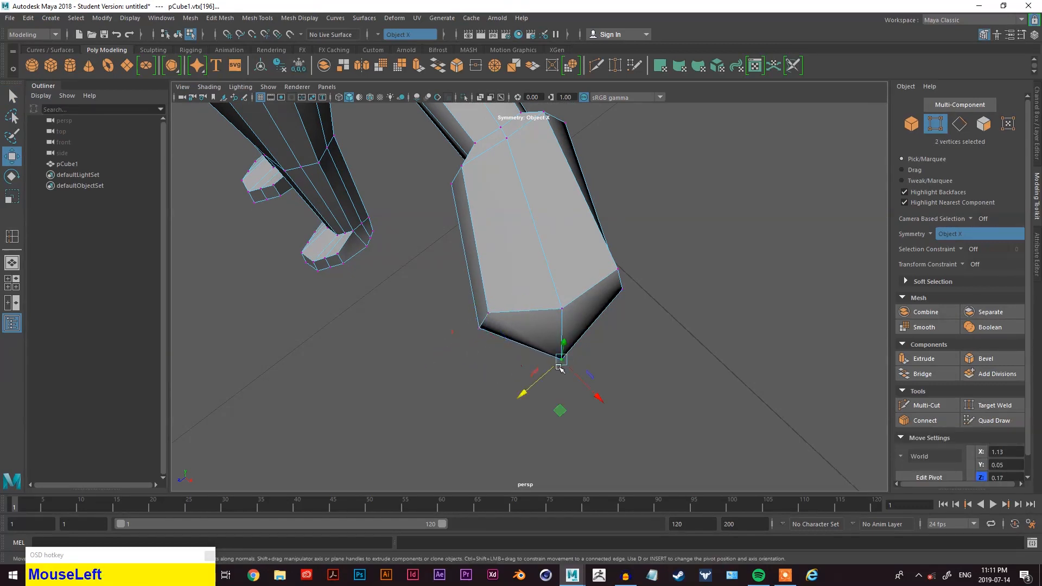
alt+drag(561, 360, 637, 360)
scroll(630, 342, down, 2)
scroll(617, 320, up, 3)
alt+middle_drag(617, 320, 607, 388)
click(586, 355)
click(550, 319)
drag(592, 339, 583, 332)
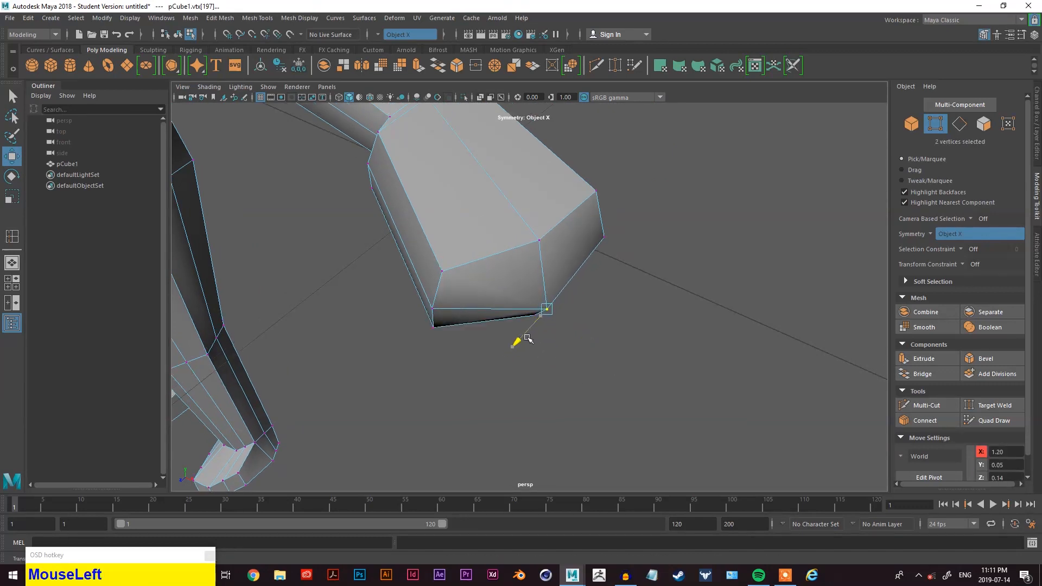
- Select further tip vertices and move them to refine the point of the hand
click(573, 354)
alt+drag(574, 354, 488, 339)
click(419, 205)
alt+middle_drag(488, 339, 570, 335)
drag(436, 344, 571, 232)
alt+middle_drag(444, 465, 442, 466)
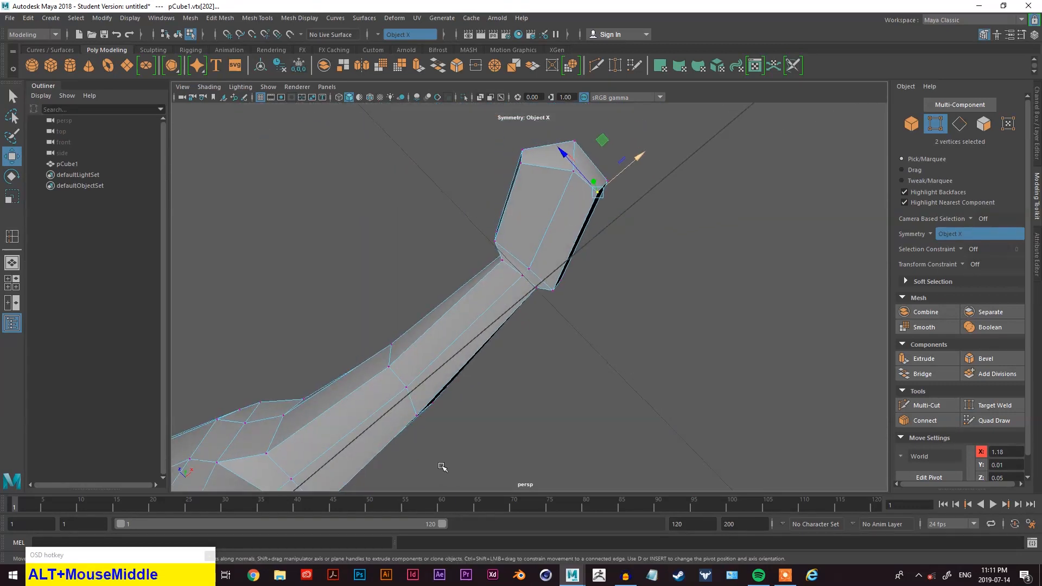
- Insert a new edge loop around the hand to add divisions for a thumb
alt+middle_drag(605, 276, 402, 402)
alt+drag(402, 402, 523, 300)
scroll(428, 270, down, 3)
mouse_move(524, 300)
alt+middle_down()
mouse_move(621, 291)
mouse_move(523, 303)
alt+middle_up()
scroll(650, 274, up, 7)
alt+middle_drag(650, 274, 570, 365)
alt+drag(570, 365, 563, 302)
right_click(574, 195)
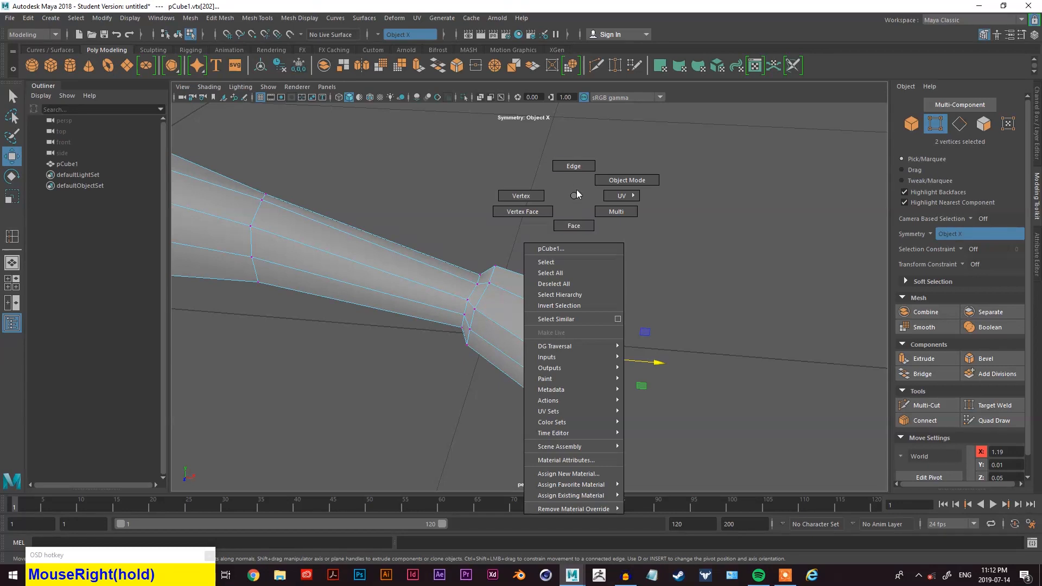
right_drag(576, 199, 574, 166)
key(q)
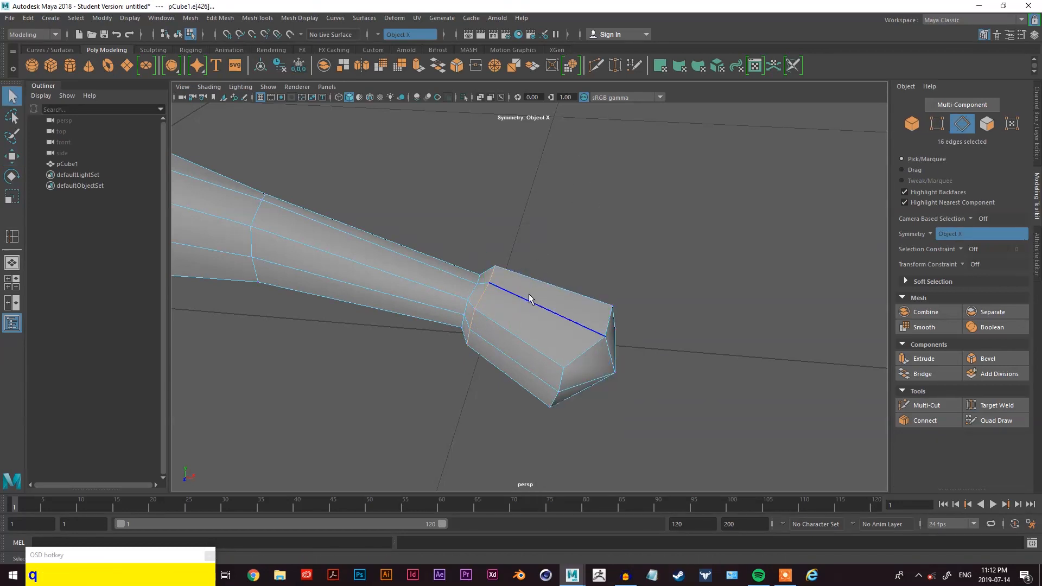
right_drag(607, 236, 529, 299)
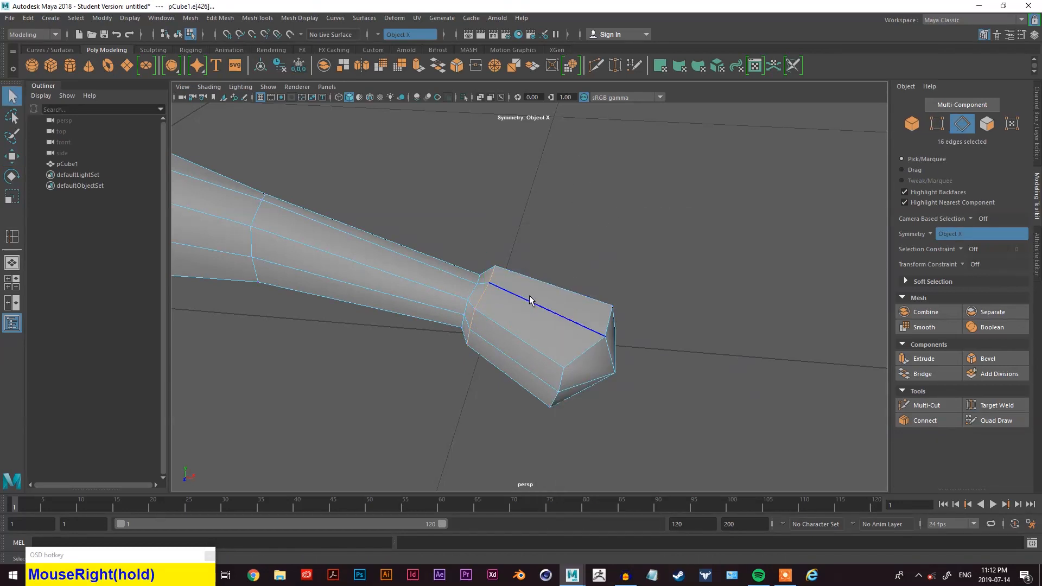
click(526, 297)
key(space)
drag(475, 324, 476, 406)
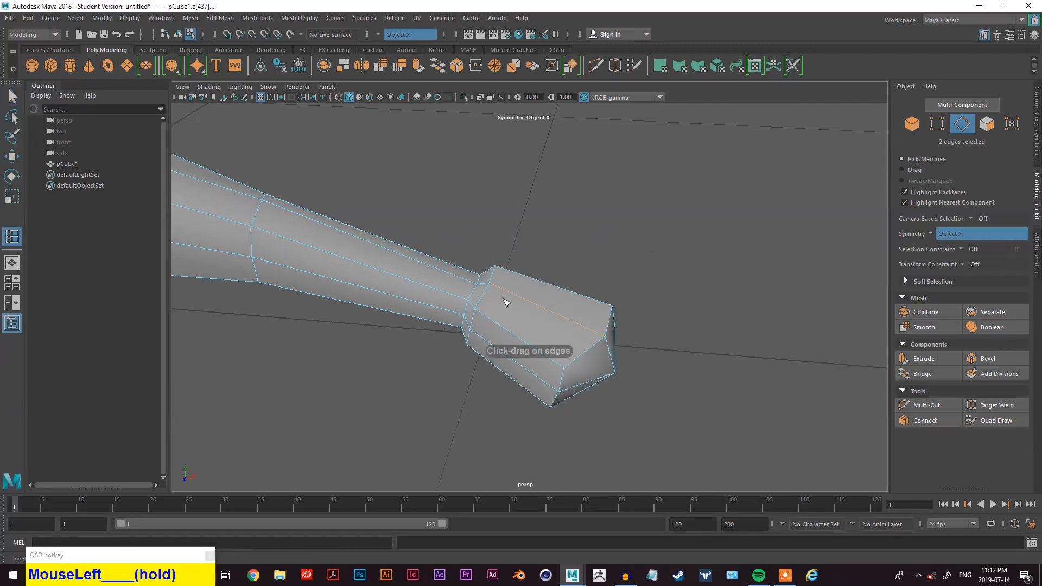
alt+drag(521, 301, 563, 303)
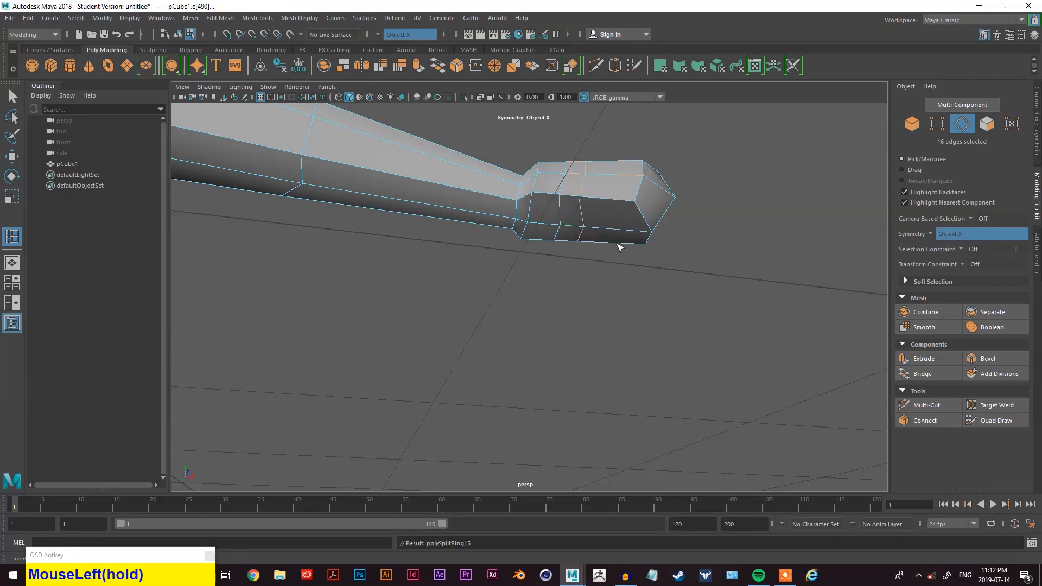
- Select a face on the side of the hand and extrude it outward to start the thumb
alt+drag(619, 247, 576, 223)
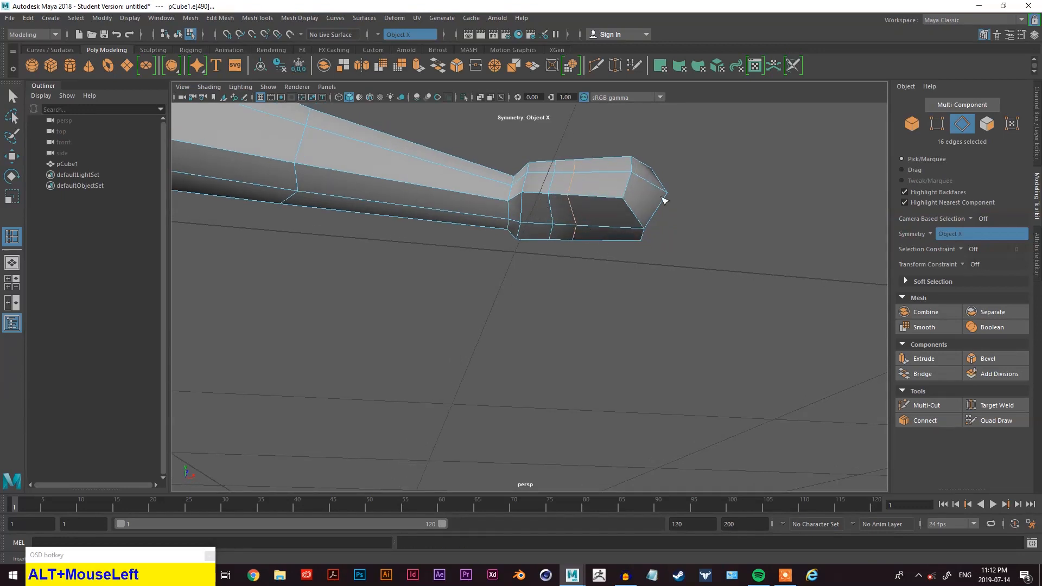
right_click(726, 159)
right_click(726, 159)
right_drag(726, 160, 732, 182)
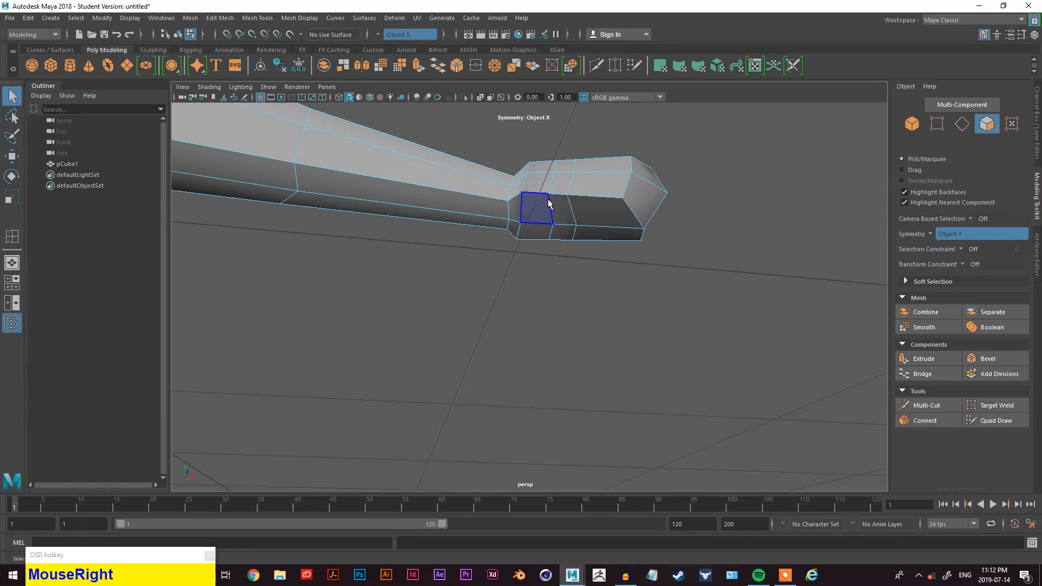
shift+click(562, 182)
alt+drag(639, 223, 617, 263)
alt+middle_drag(617, 263, 633, 294)
click(918, 358)
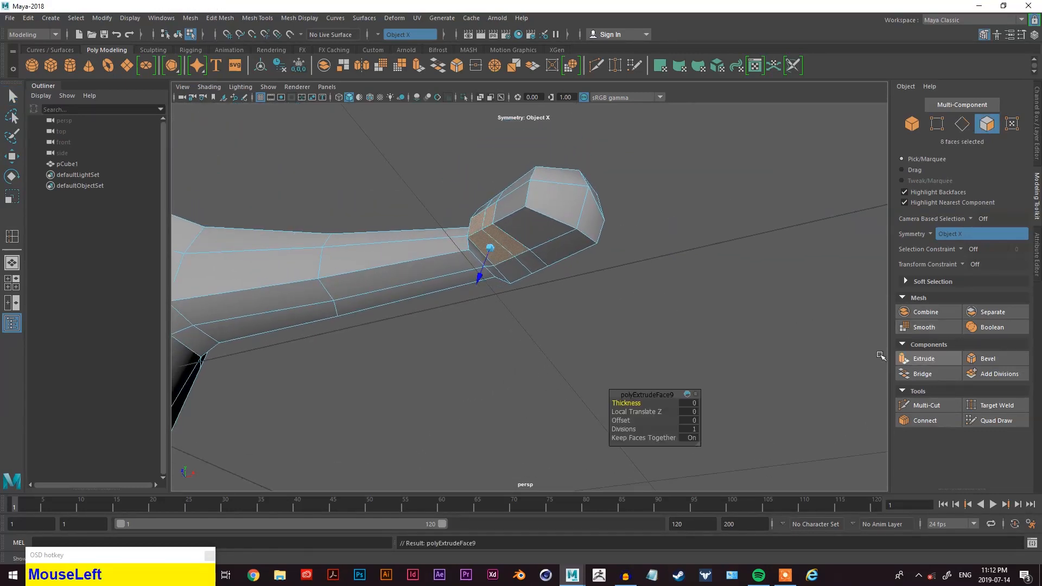
drag(482, 279, 563, 309)
key(alt+q)
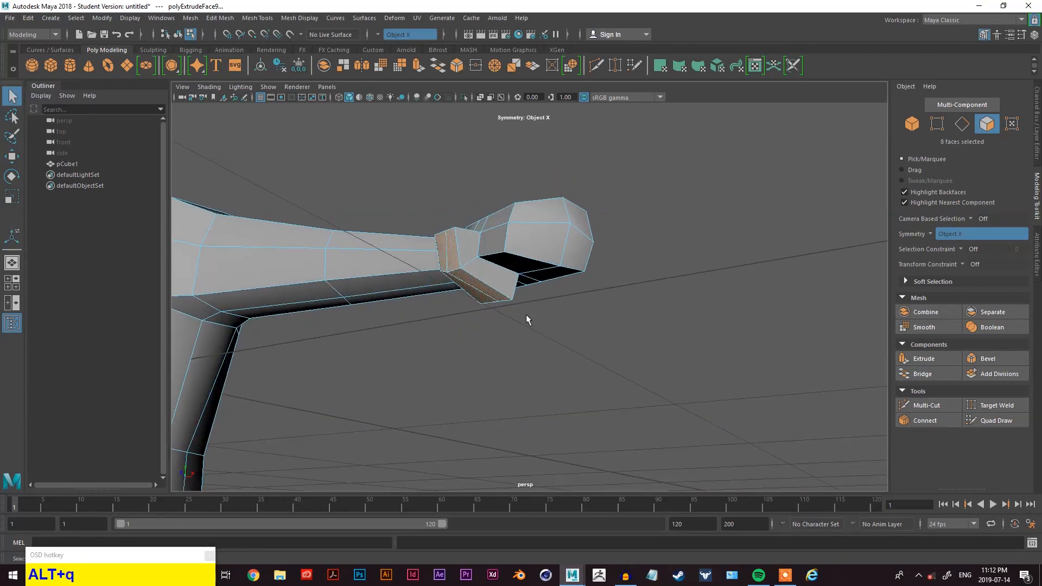
key(r)
drag(500, 262, 498, 263)
alt+drag(497, 263, 540, 279)
click(581, 258)
key(z)
key(z)
key(z)
- Move the extruded thumb faces to position the thumb against the hand
scroll(564, 271, up, 6)
alt+middle_drag(603, 244, 564, 288)
alt+drag(583, 277, 504, 282)
key(alt+w)
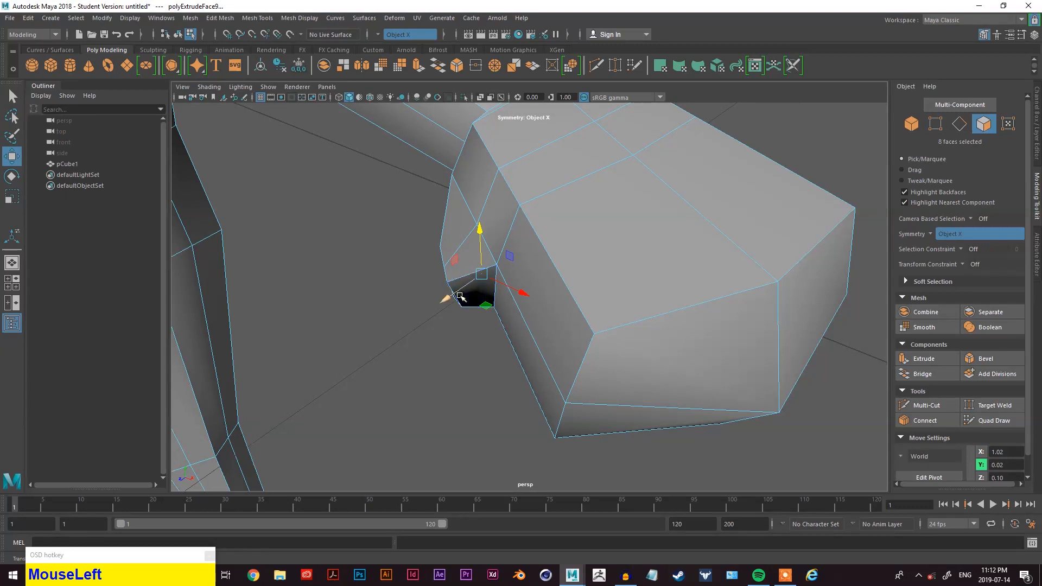
drag(434, 311, 406, 334)
alt+drag(470, 356, 614, 261)
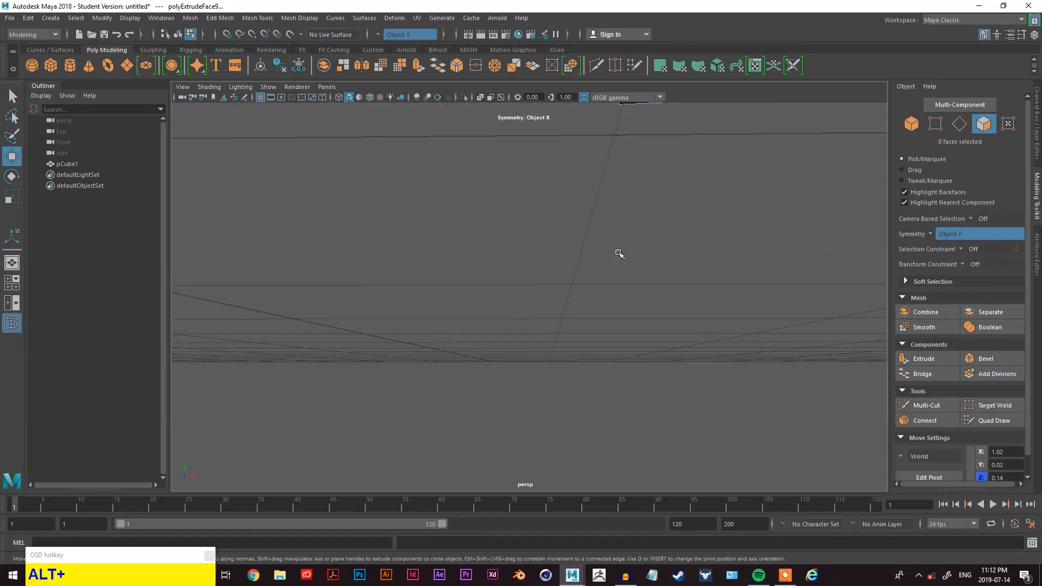
alt+middle_drag(613, 261, 504, 390)
alt+drag(504, 390, 558, 399)
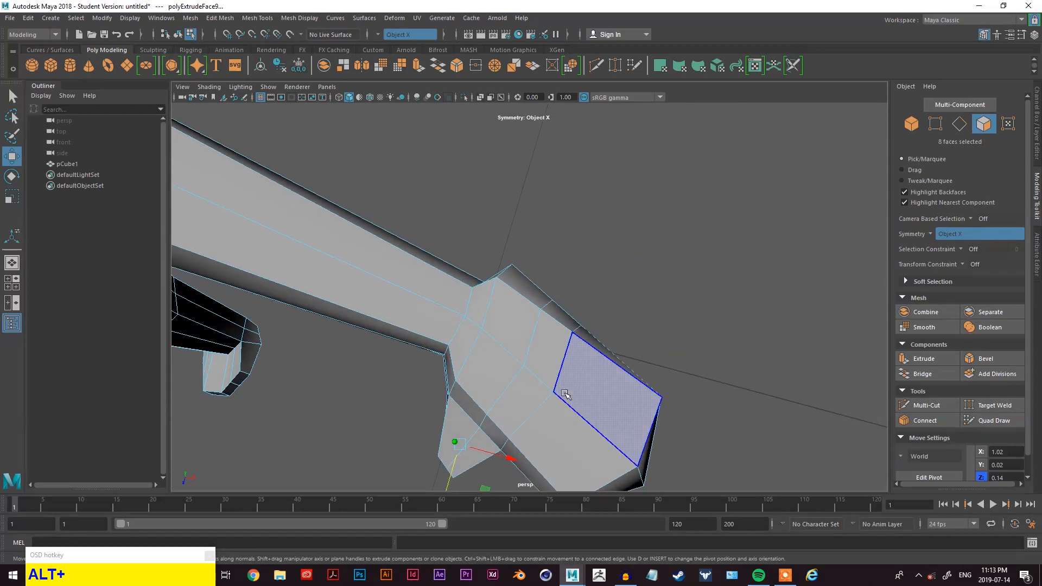
alt+middle_drag(558, 400, 559, 264)
alt+drag(560, 264, 563, 253)
alt+middle_drag(563, 254, 593, 338)
drag(496, 318, 496, 320)
alt+drag(553, 289, 586, 234)
scroll(561, 249, up, 3)
alt+middle_drag(586, 234, 572, 305)
scroll(572, 304, down, 5)
alt+drag(572, 304, 551, 341)
scroll(553, 340, up, 3)
scroll(593, 262, down, 3)
- Select edges at the thumb's base and move them to shape the thumb
right_click(627, 209)
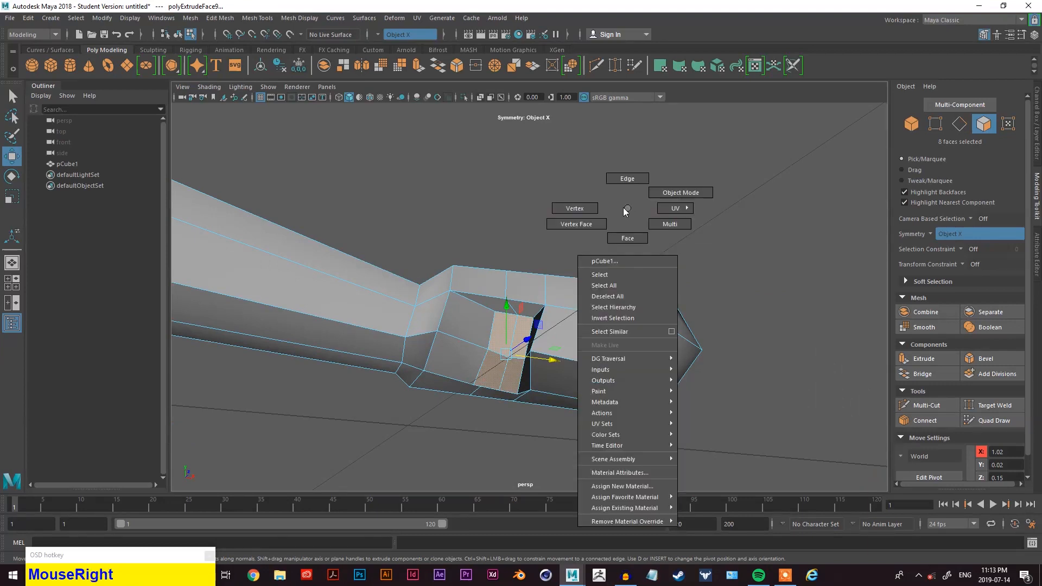
right_drag(627, 211, 575, 209)
right_drag(642, 219, 589, 219)
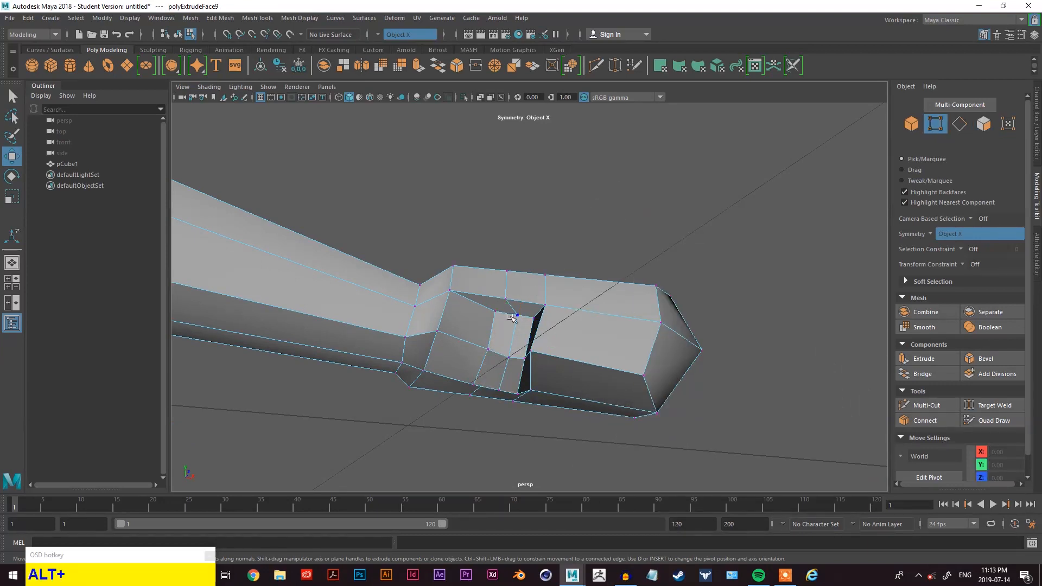
alt+drag(490, 352, 490, 392)
alt+middle_drag(491, 392, 609, 392)
key(alt+q)
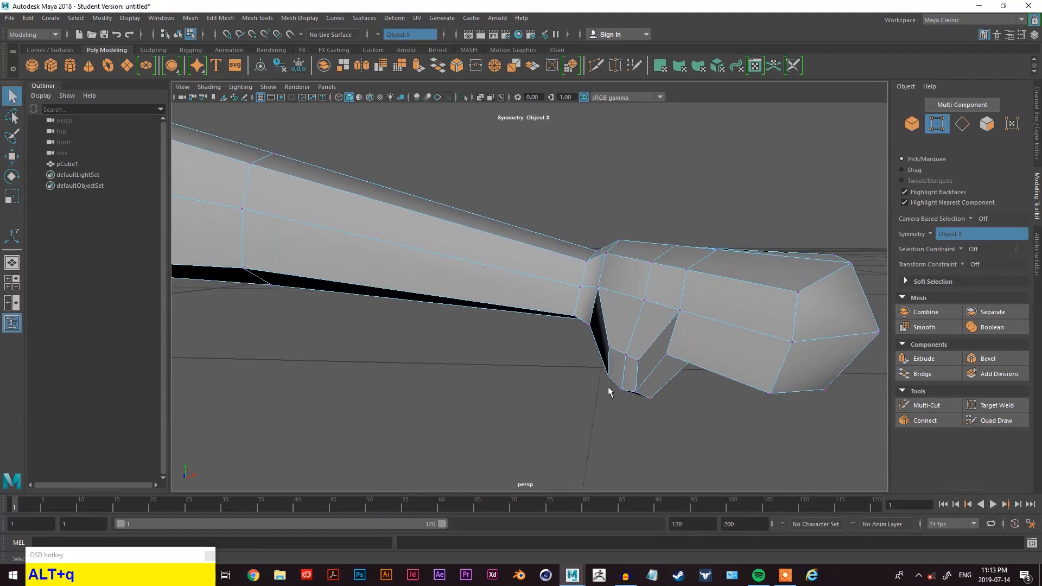
key(w)
drag(637, 380, 680, 359)
right_drag(670, 262, 614, 262)
key(q)
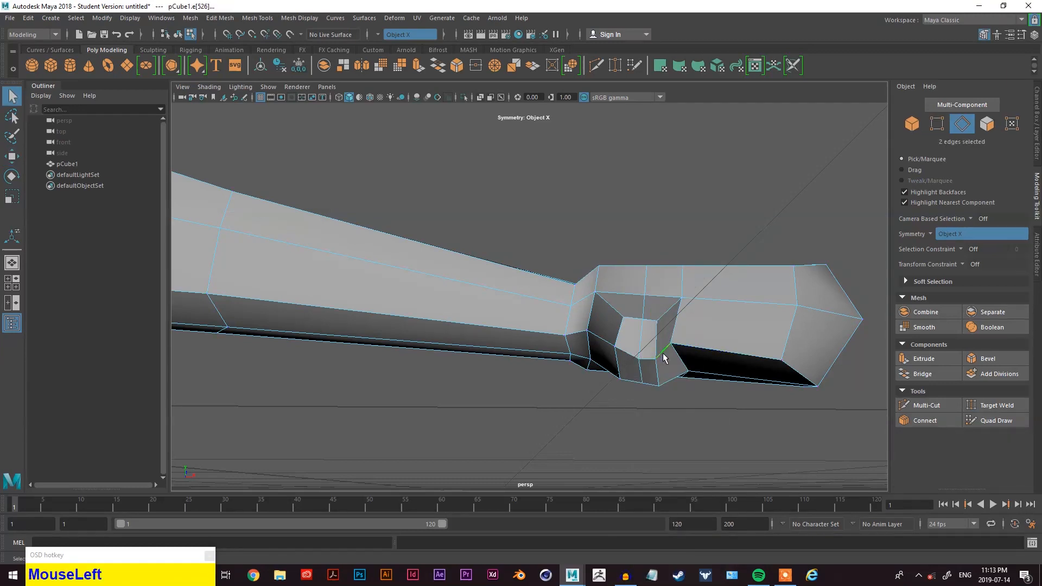
key(w)
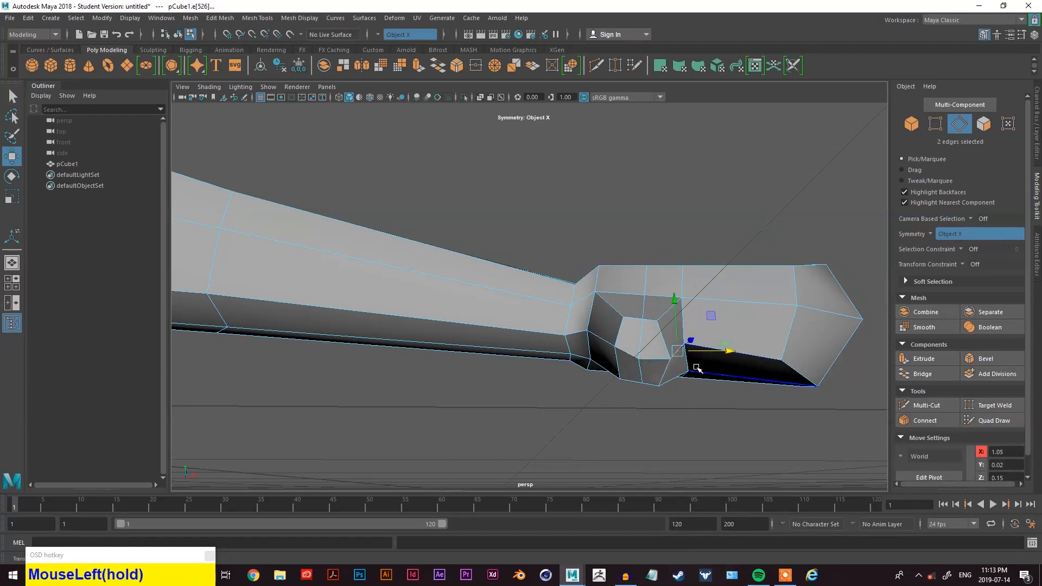
alt+drag(701, 362, 707, 356)
drag(681, 317, 680, 312)
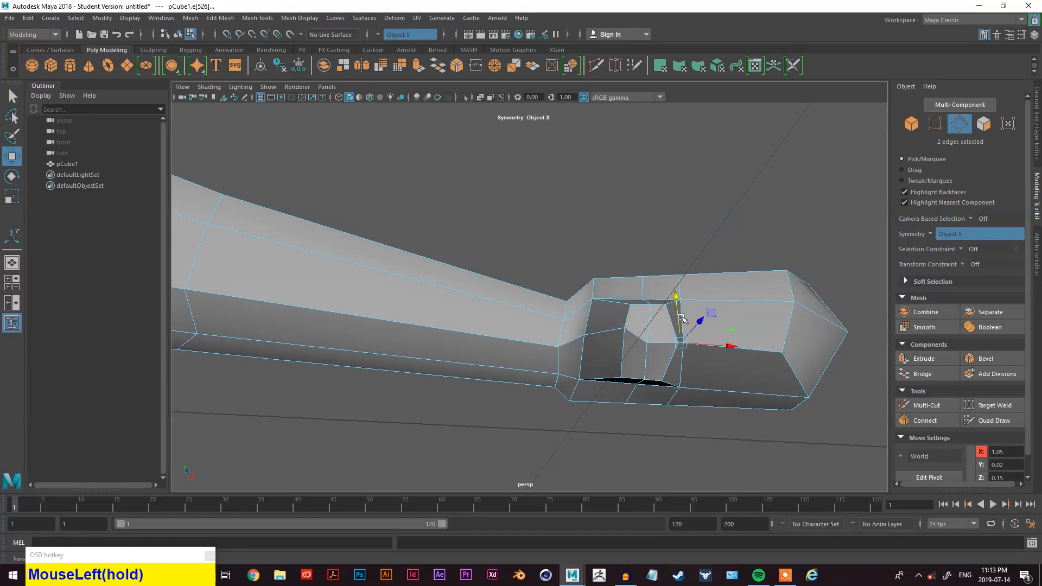
- Rotate a thumb edge and move neighbouring vertices to refine the thumb's base
click(631, 338)
key(e)
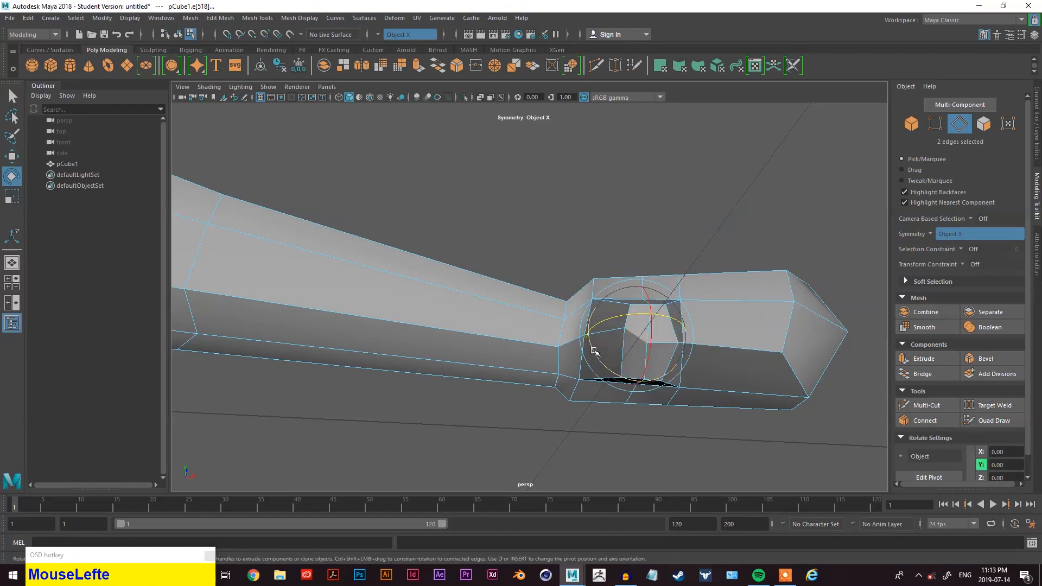
key(w)
drag(634, 311, 633, 316)
click(606, 338)
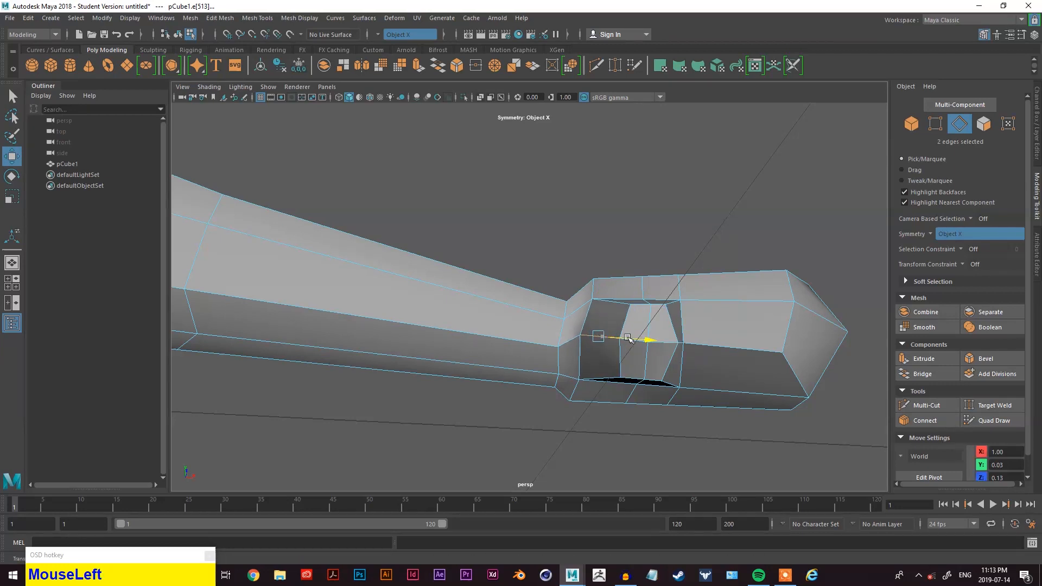
alt+drag(627, 338, 729, 206)
right_drag(729, 206, 656, 223)
drag(657, 205, 648, 216)
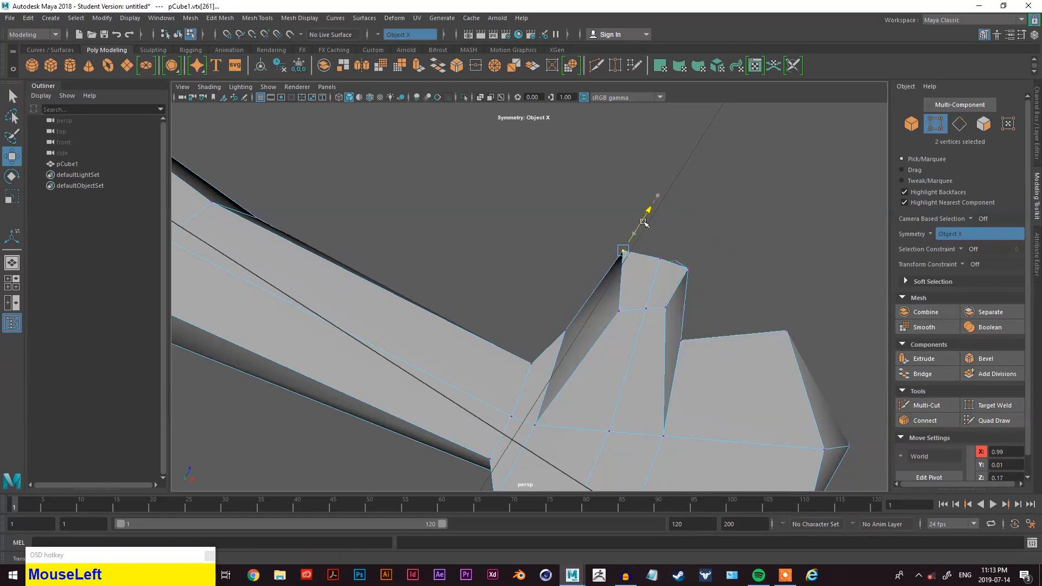
key(alt+x)
drag(702, 284, 678, 299)
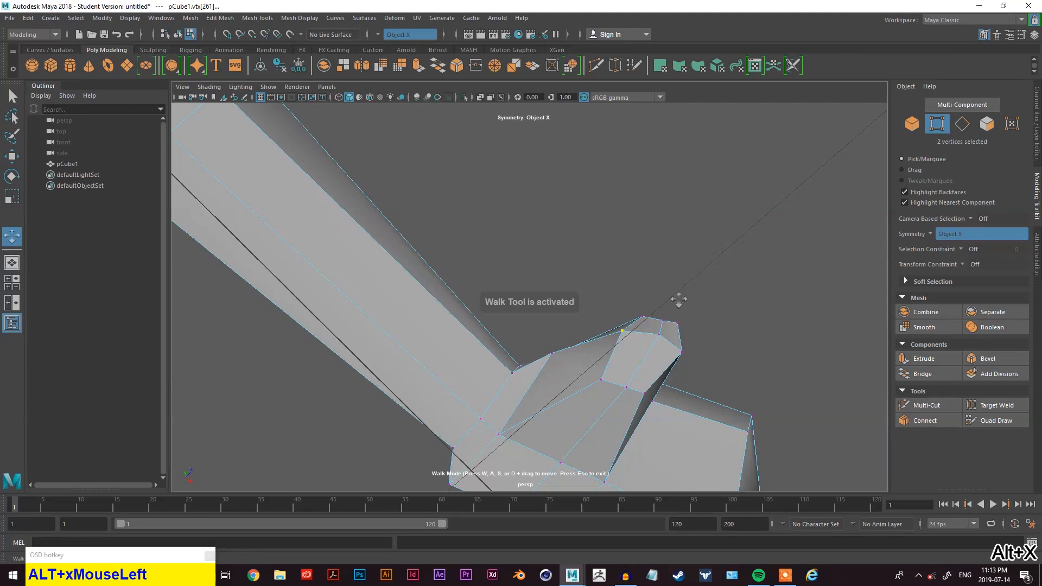
key(Escape)
- Move individual thumb vertices to refine the thumb's shape
alt+drag(693, 349, 629, 421)
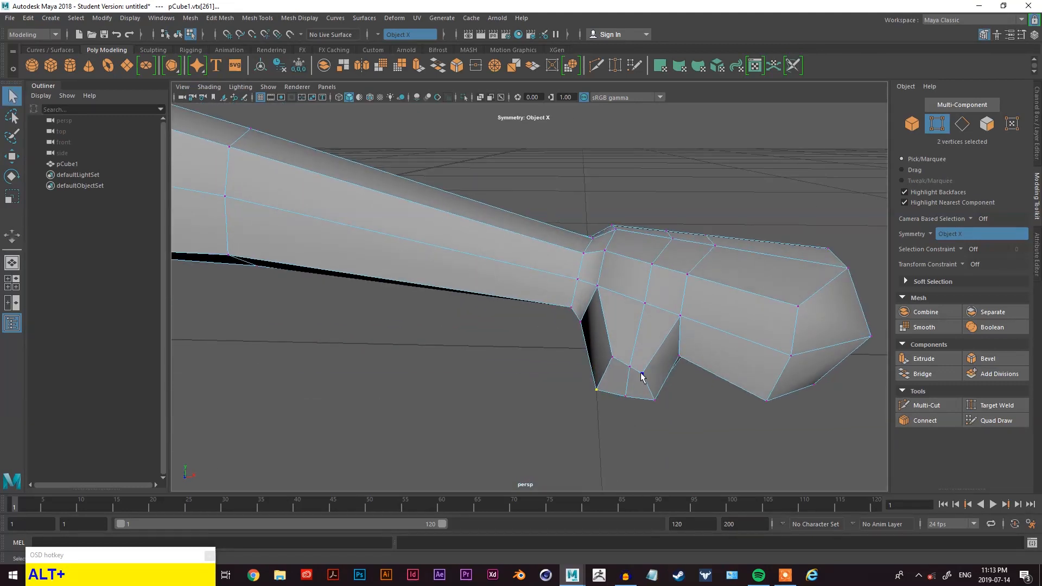
key(w)
drag(649, 394, 647, 387)
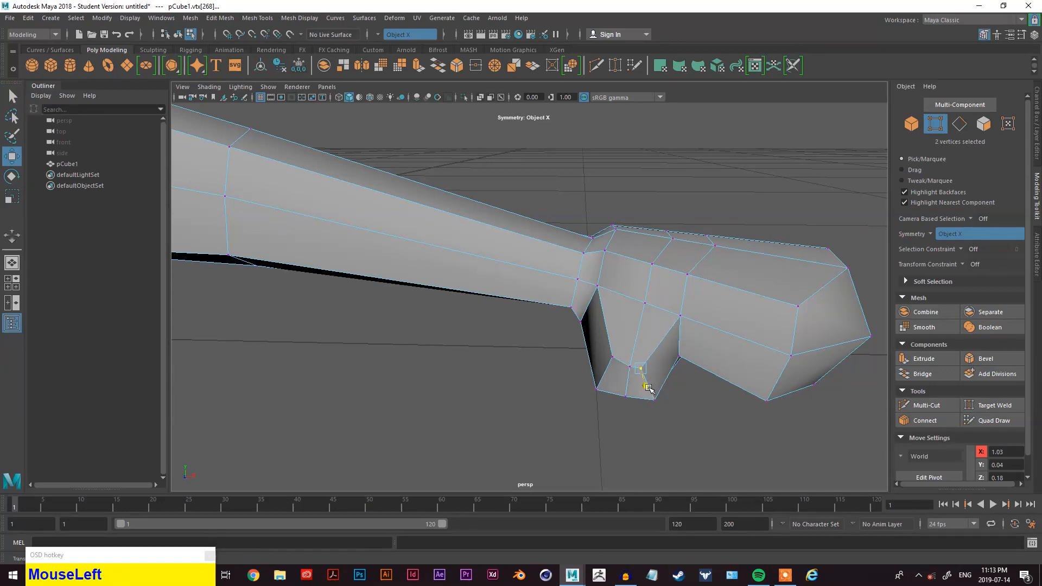
click(613, 359)
drag(663, 358, 603, 408)
alt+scroll(693, 383, down, 3)
scroll(605, 355, up, 4)
alt+middle_drag(603, 408, 604, 365)
alt+drag(599, 383, 621, 304)
alt+middle_drag(621, 304, 616, 328)
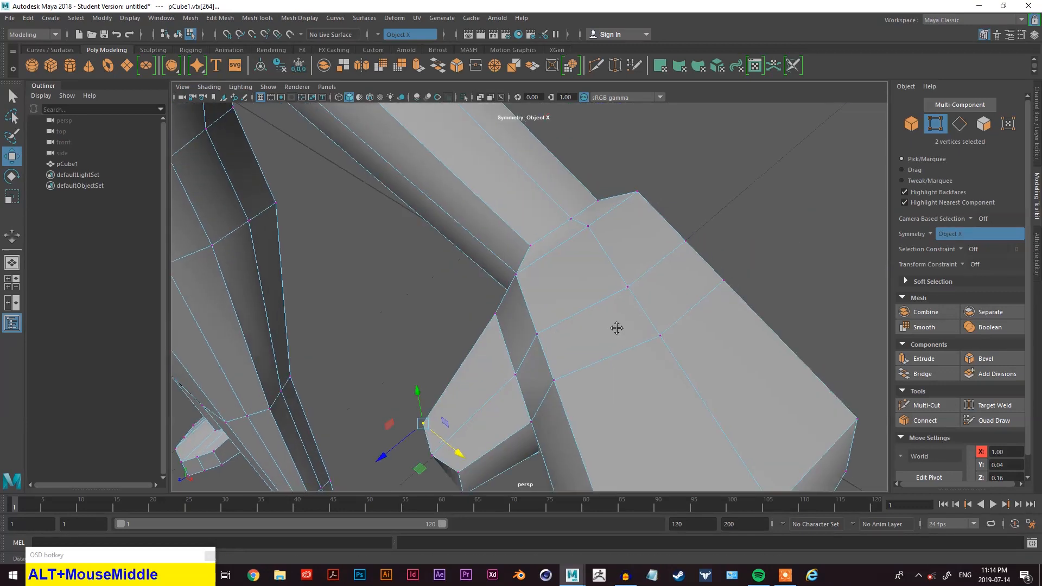
- Select the vertices around the thumb's base and move them to refine how the thumb joins the hand
scroll(461, 345, down, 3)
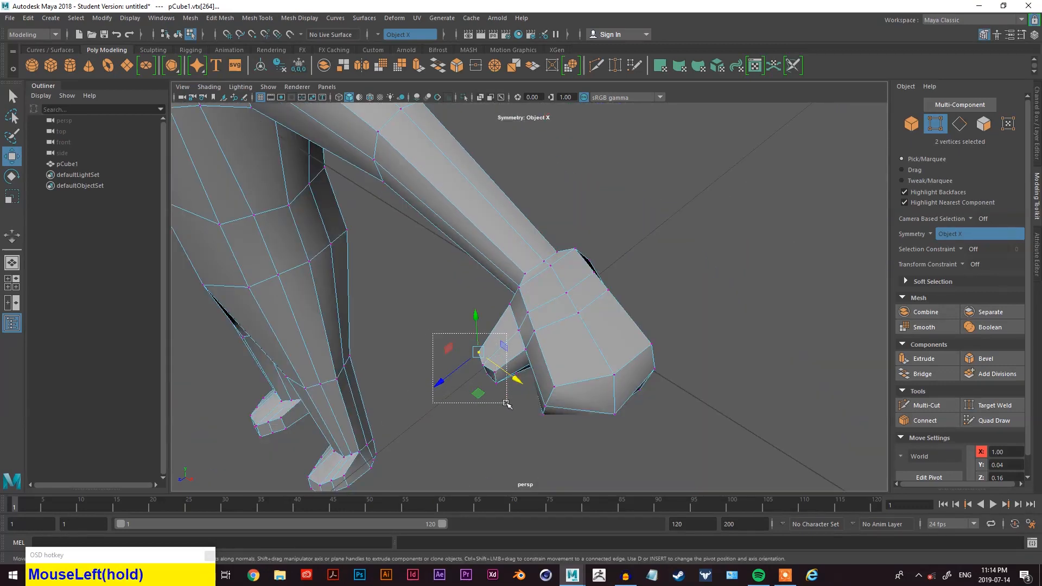
alt+drag(507, 409, 582, 331)
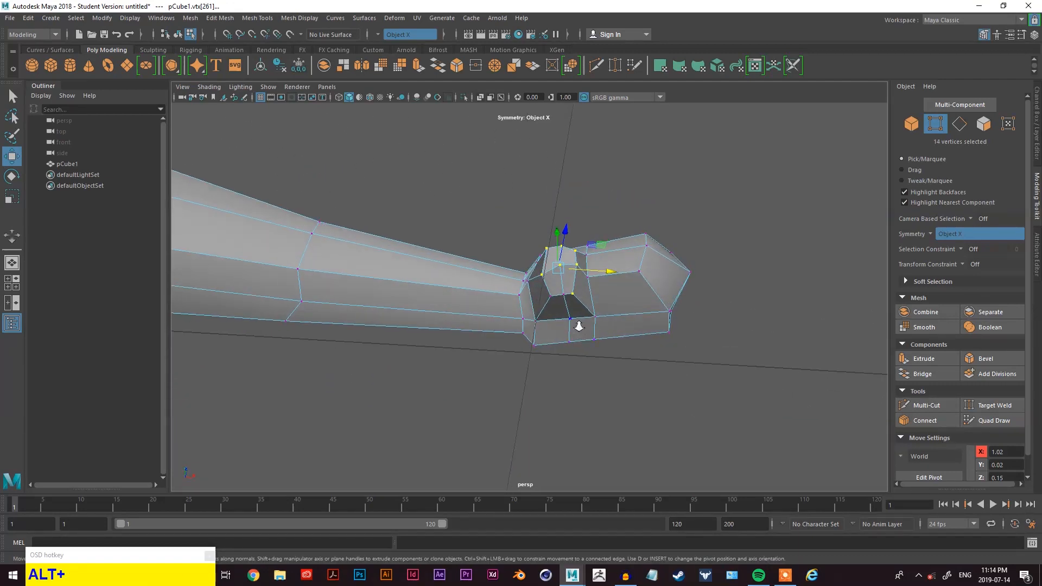
scroll(555, 301, up, 3)
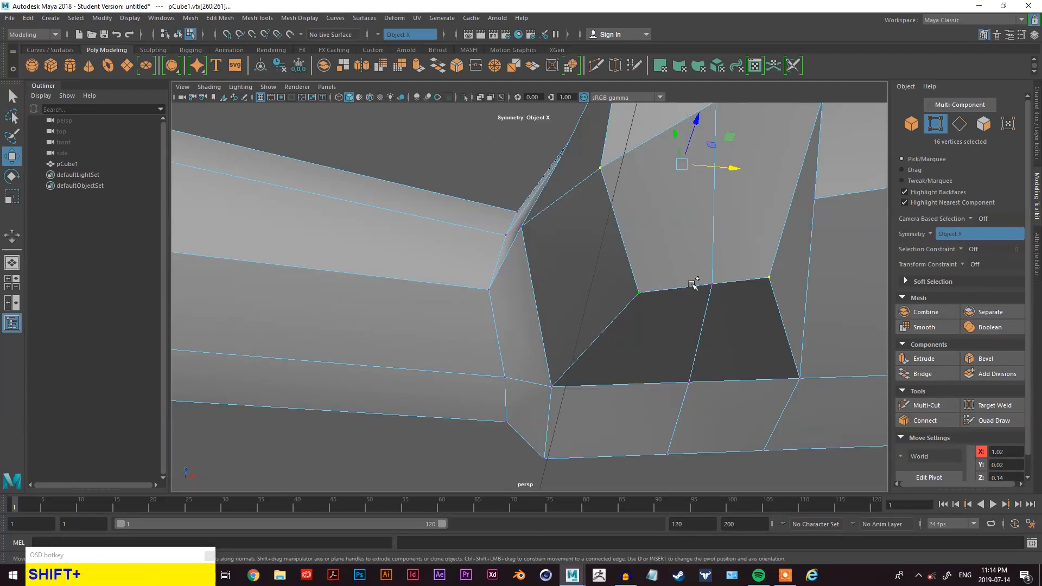
alt+drag(716, 280, 579, 305)
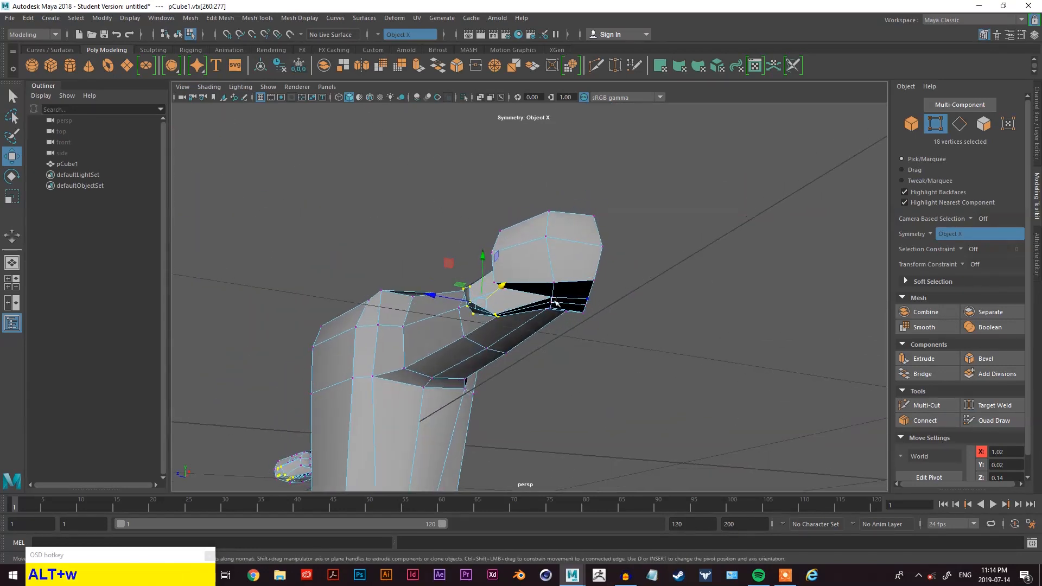
drag(482, 263, 481, 276)
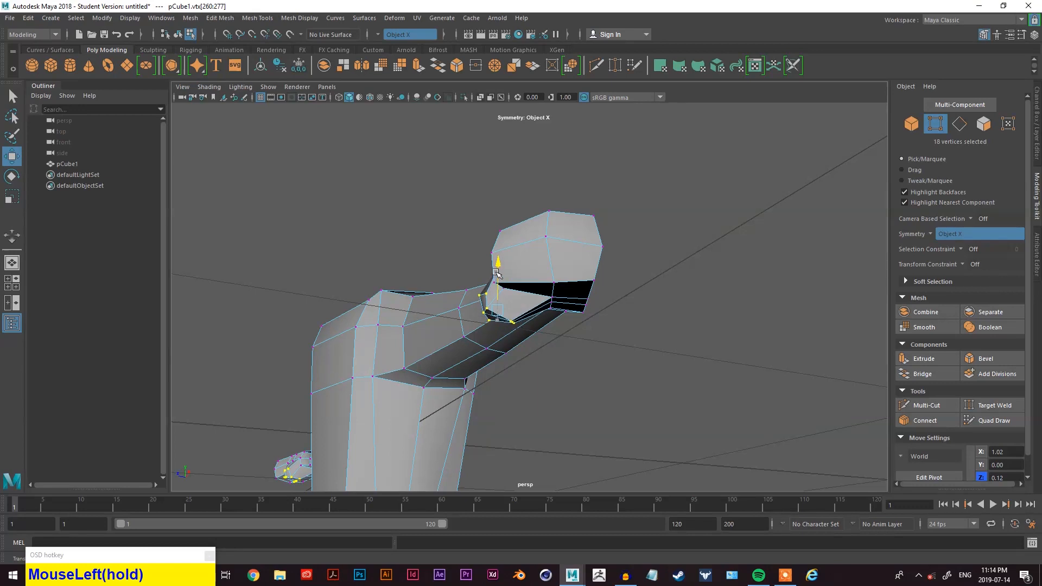
right_drag(752, 262, 752, 289)
alt+drag(620, 298, 656, 320)
key(alt+w)
key(e)
key(r)
- Inspect the figure's hands and body from several angles
click(579, 337)
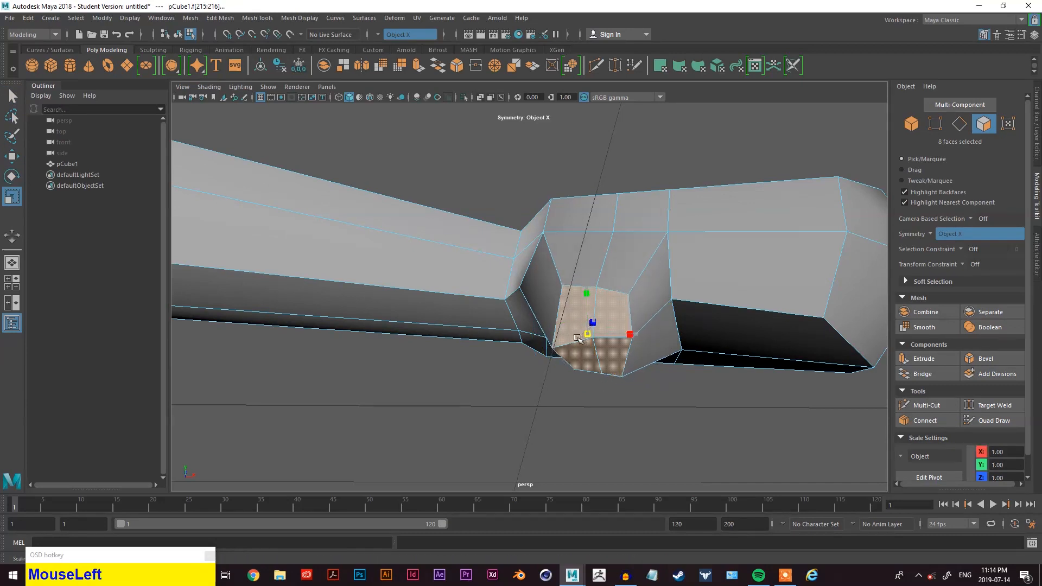
alt+drag(572, 341, 677, 376)
scroll(677, 376, down, 3)
scroll(673, 378, up, 3)
key(w)
scroll(635, 380, down, 3)
click(546, 385)
alt+drag(545, 392, 441, 307)
scroll(538, 330, down, 2)
alt+middle_drag(440, 307, 814, 369)
alt+drag(490, 272, 495, 367)
alt+middle_drag(602, 364, 509, 212)
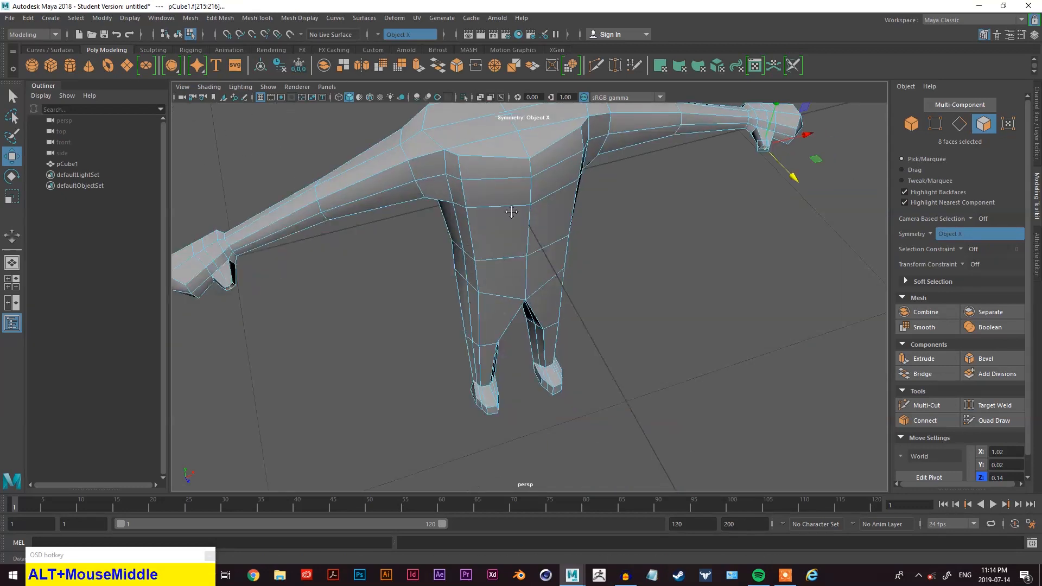
alt+drag(543, 260, 474, 226)
scroll(548, 216, down, 3)
mouse_move(611, 283)
alt+mouse_down()
mouse_move(472, 288)
mouse_move(395, 310)
mouse_move(552, 394)
mouse_move(616, 275)
alt+mouse_up()
scroll(559, 288, up, 4)
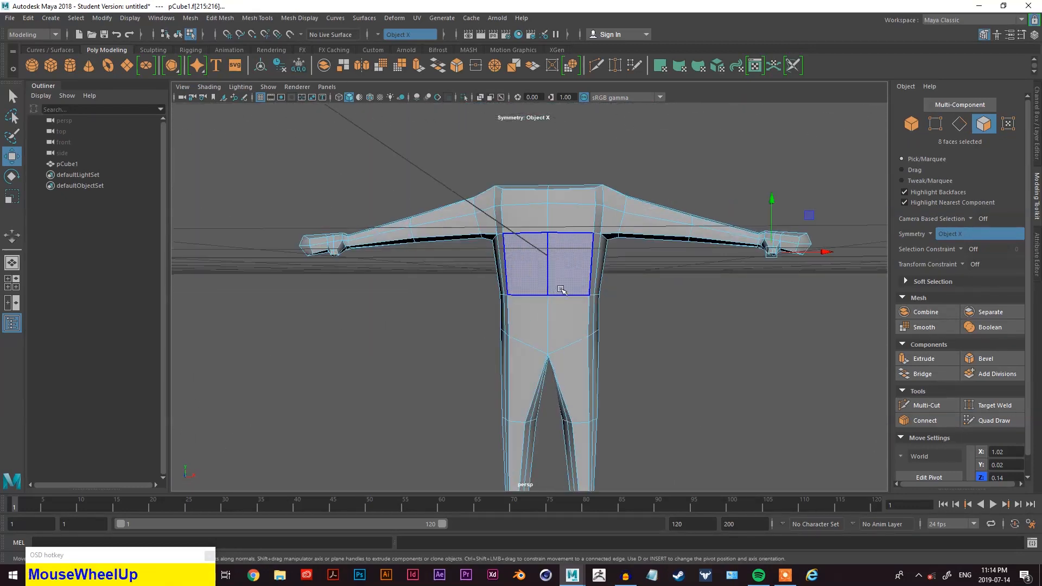
alt+middle_drag(568, 296, 588, 254)
alt+drag(589, 254, 678, 242)
scroll(658, 260, down, 3)
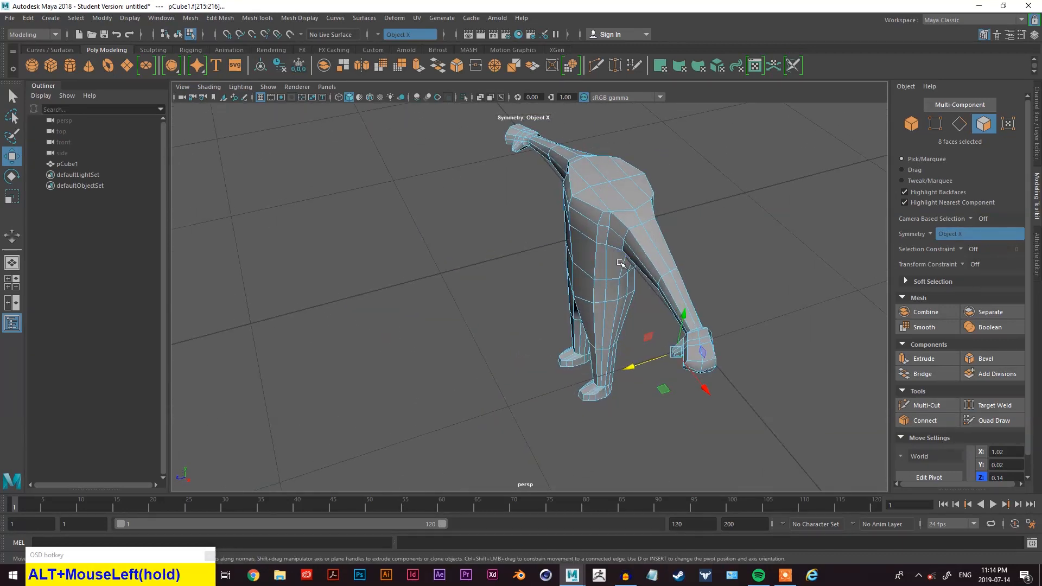
- Select the whole mesh in object mode and toggle the smooth mesh preview to check the smoothed figure
key(q)
right_click(717, 202)
click(768, 188)
alt+drag(535, 282, 616, 321)
scroll(593, 246, up, 2)
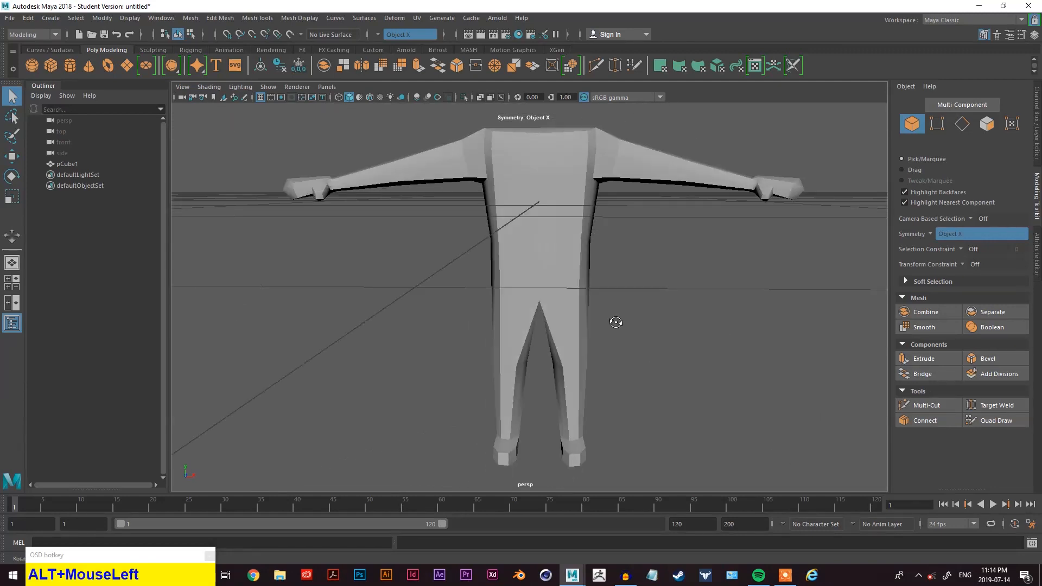
click(563, 215)
key(3)
click(661, 219)
alt+drag(677, 238, 550, 174)
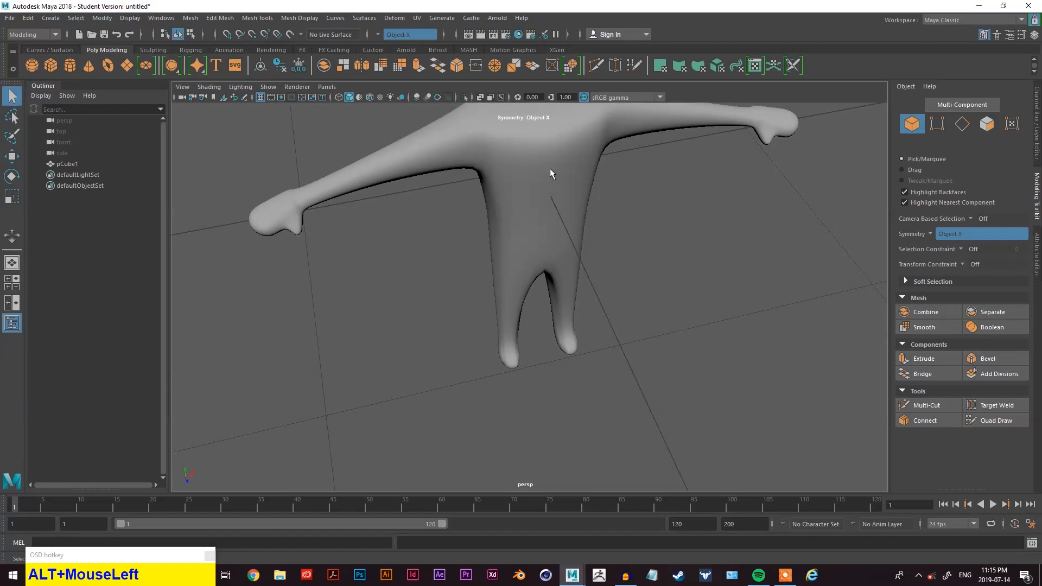
alt+drag(633, 245, 588, 266)
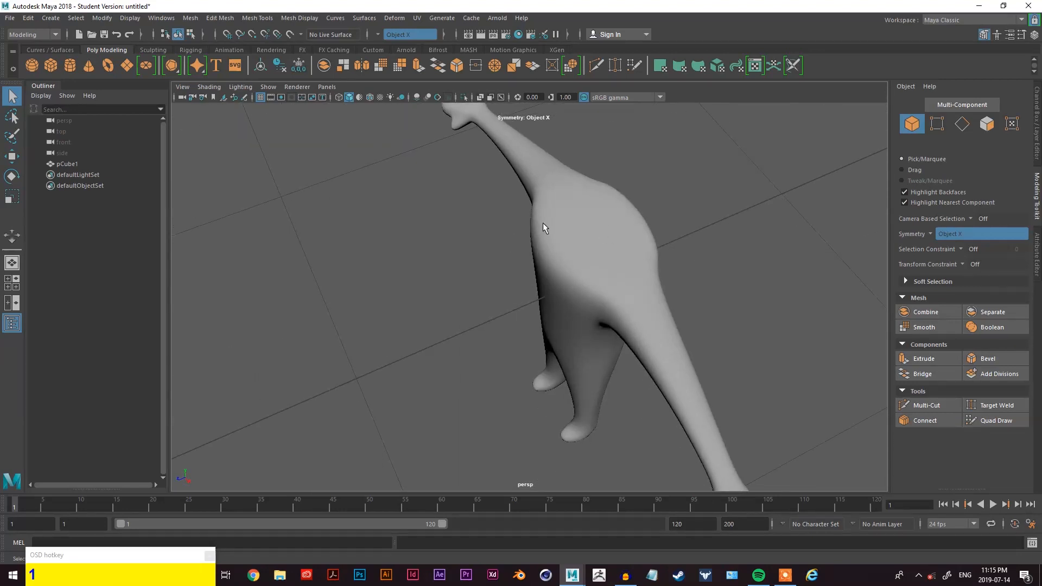
click(572, 217)
key(1)
alt+drag(603, 226, 579, 255)
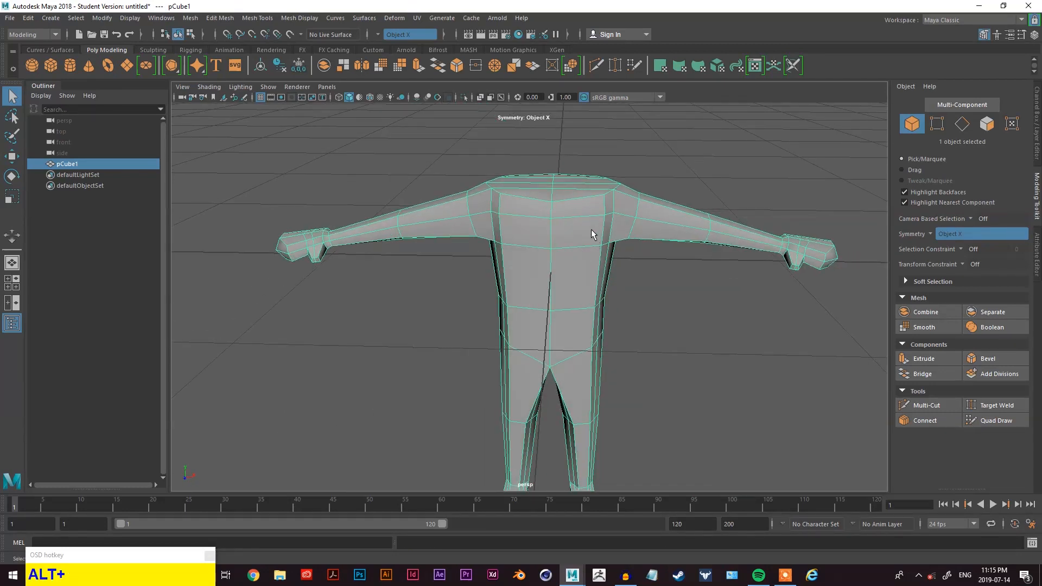
key(3)
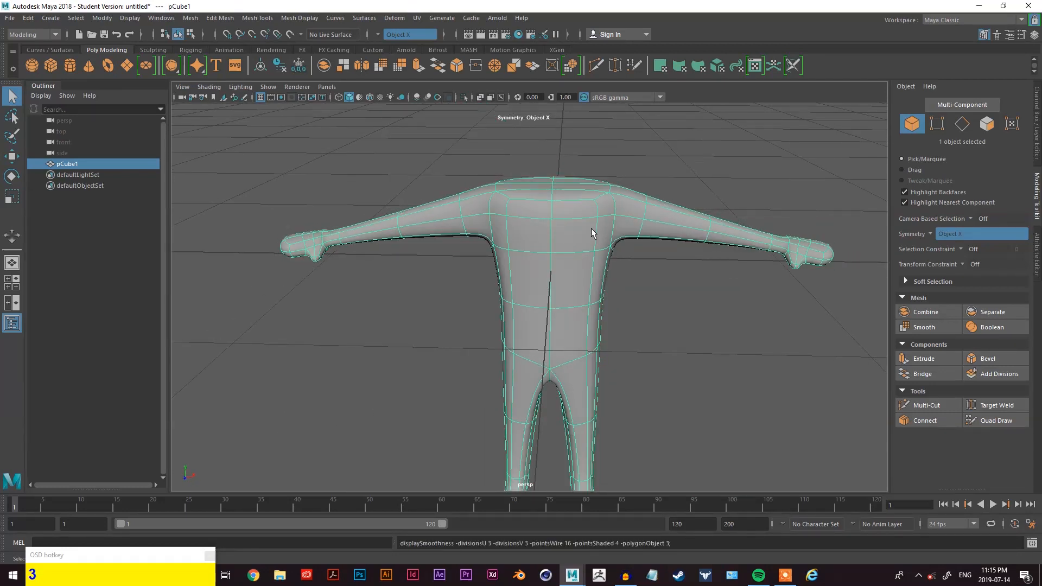
key(1)
- Orbit and zoom around the smoothed and unsmoothed figure to review the shoulders and arms
click(102, 18)
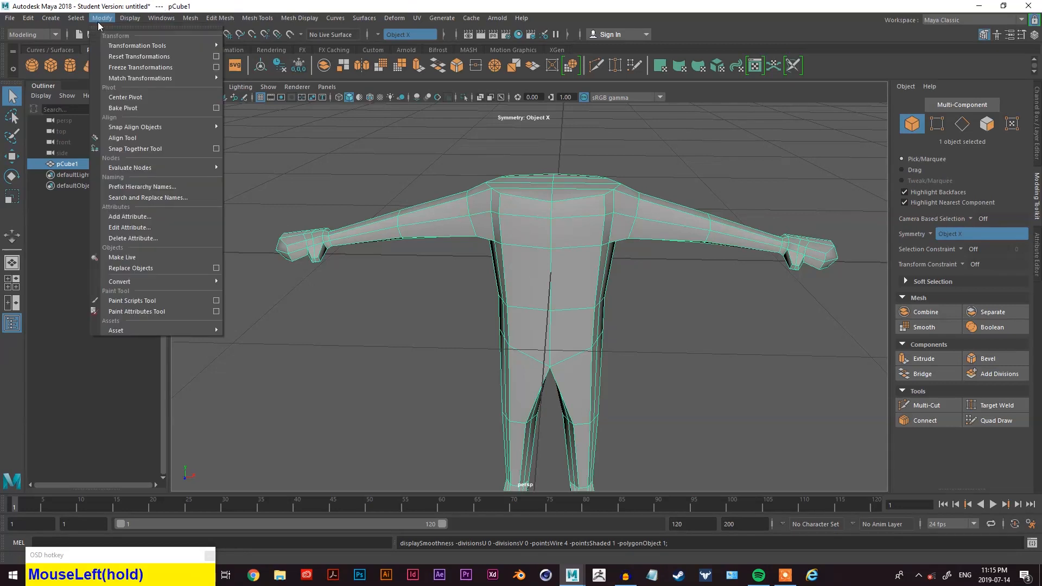
click(605, 158)
alt+right_drag(604, 159, 634, 206)
alt+drag(634, 206, 606, 214)
click(586, 225)
key(3)
click(423, 292)
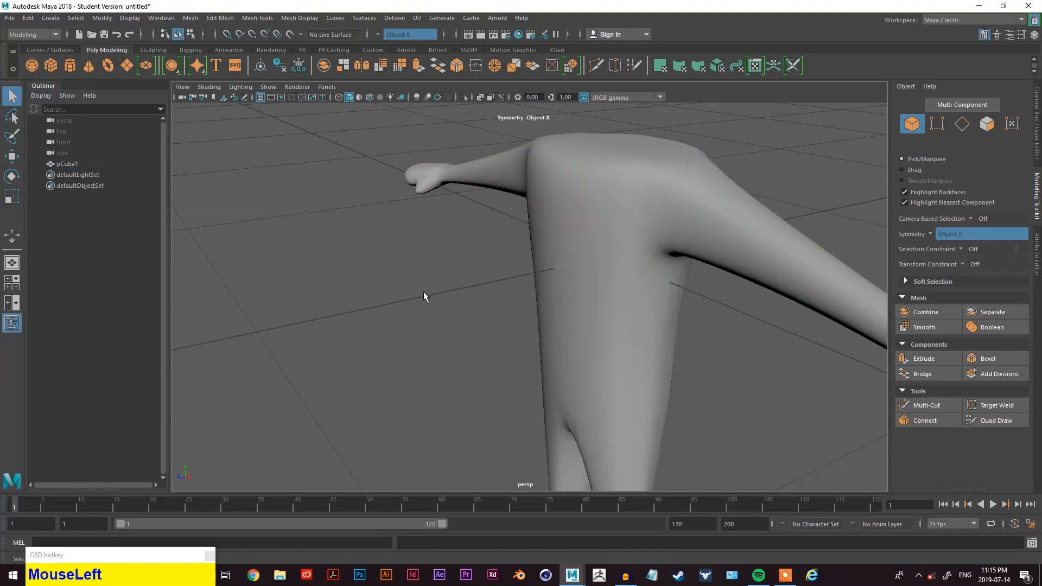
alt+drag(424, 296, 500, 258)
scroll(541, 280, down, 3)
click(546, 278)
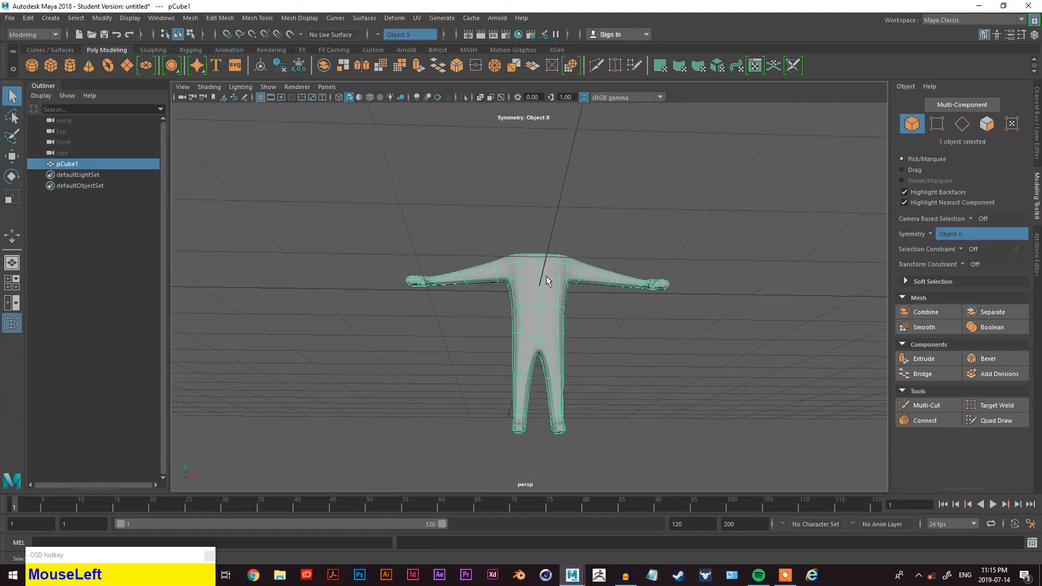
key(1)
alt+drag(610, 202, 496, 245)
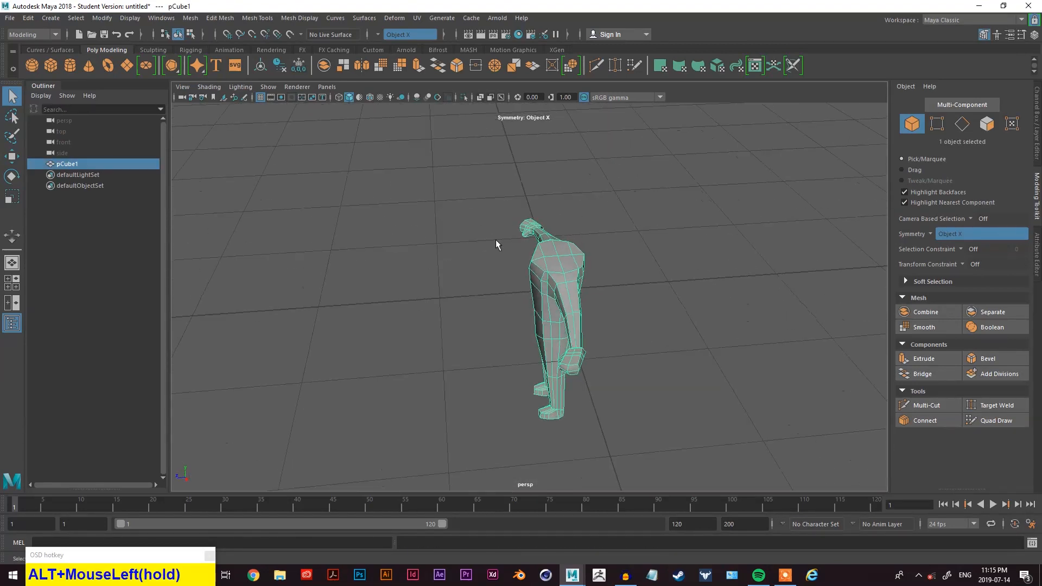
scroll(546, 226, up, 4)
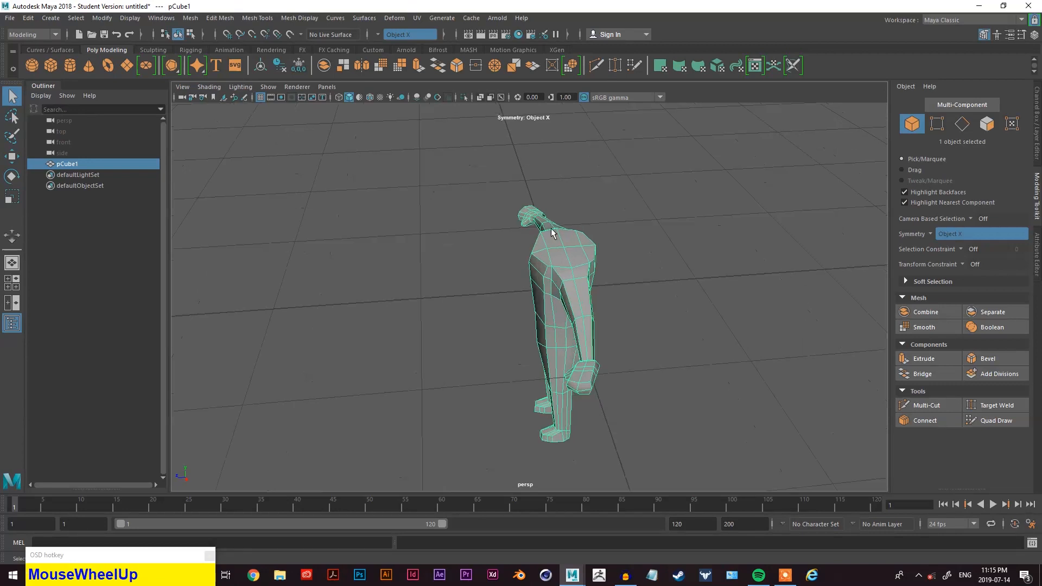
alt+middle_drag(649, 200, 646, 217)
alt+drag(646, 217, 693, 269)
scroll(691, 289, down, 4)
scroll(668, 304, up, 3)
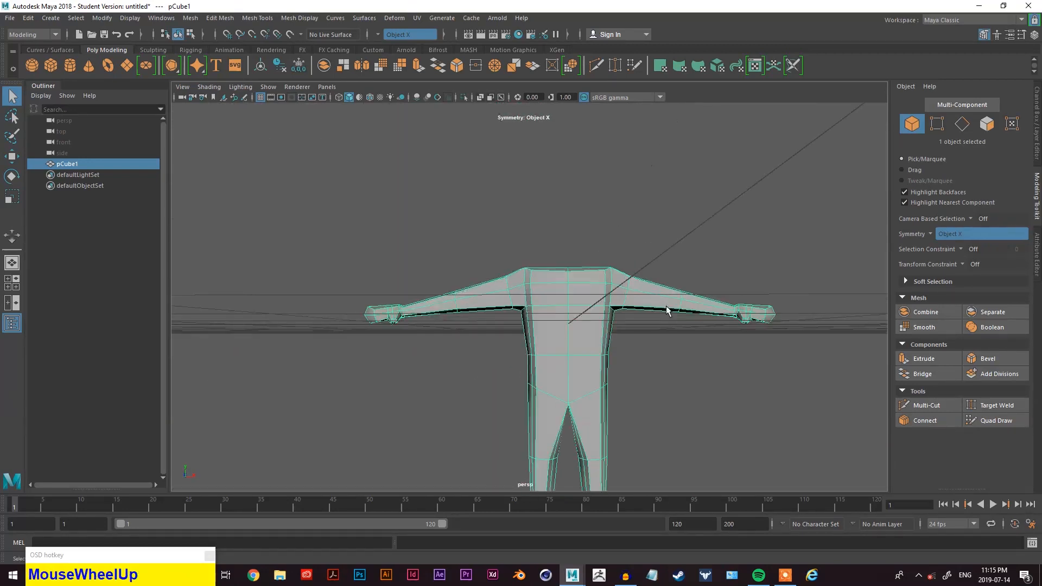
alt+middle_drag(668, 303, 613, 220)
alt+drag(613, 220, 586, 233)
alt+middle_drag(586, 233, 545, 274)
alt+scroll(546, 282, up, 5)
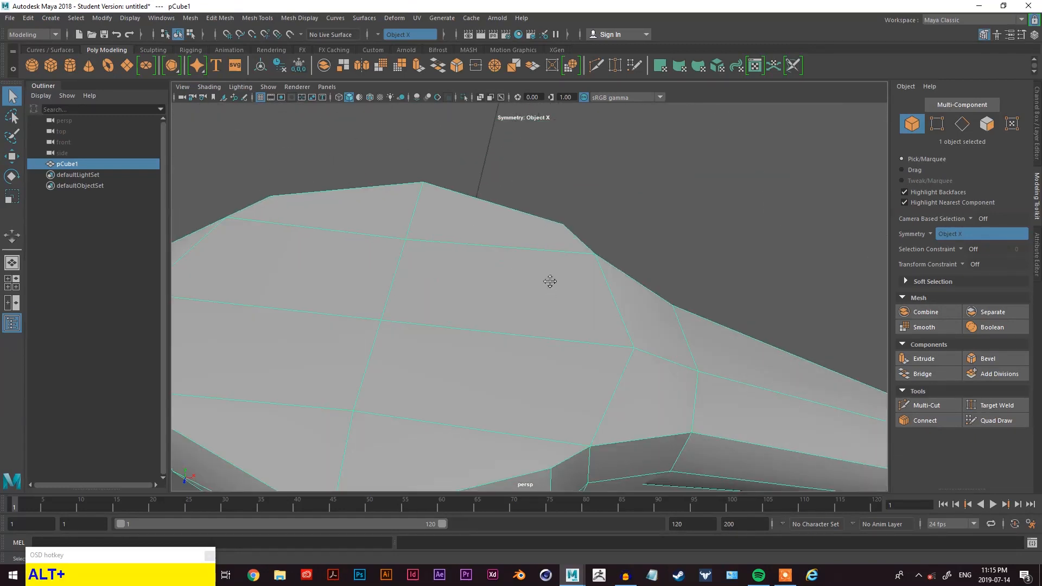
- Insert edge loops running down the torso on each side of its centre, sliding them into place
alt+scroll(506, 279, down, 2)
alt+middle_drag(483, 277, 607, 146)
right_drag(607, 147, 611, 121)
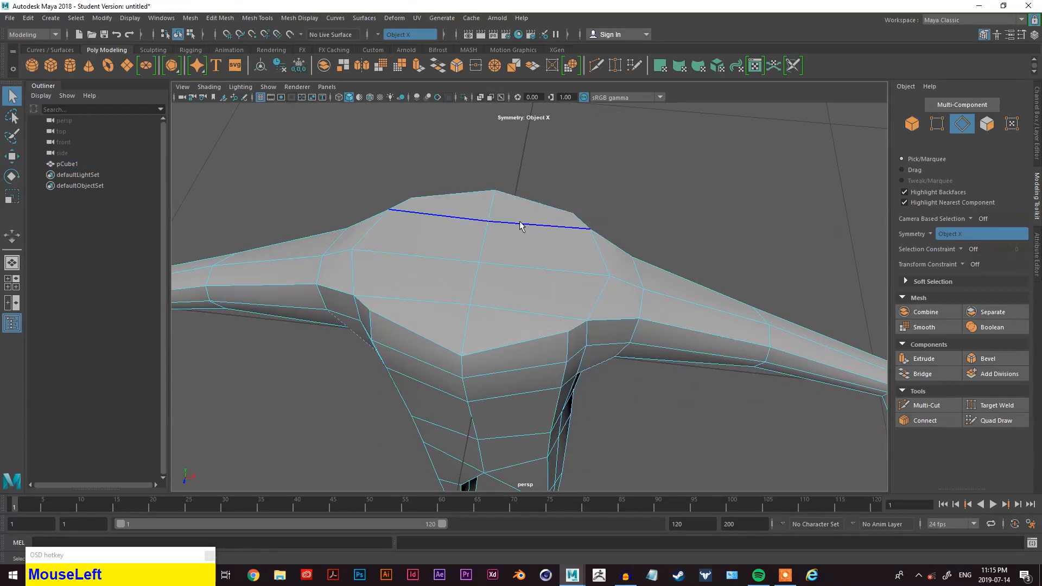
key(space)
mouse_move(464, 246)
mouse_down()
mouse_move(481, 290)
mouse_move(485, 378)
mouse_move(491, 332)
mouse_up()
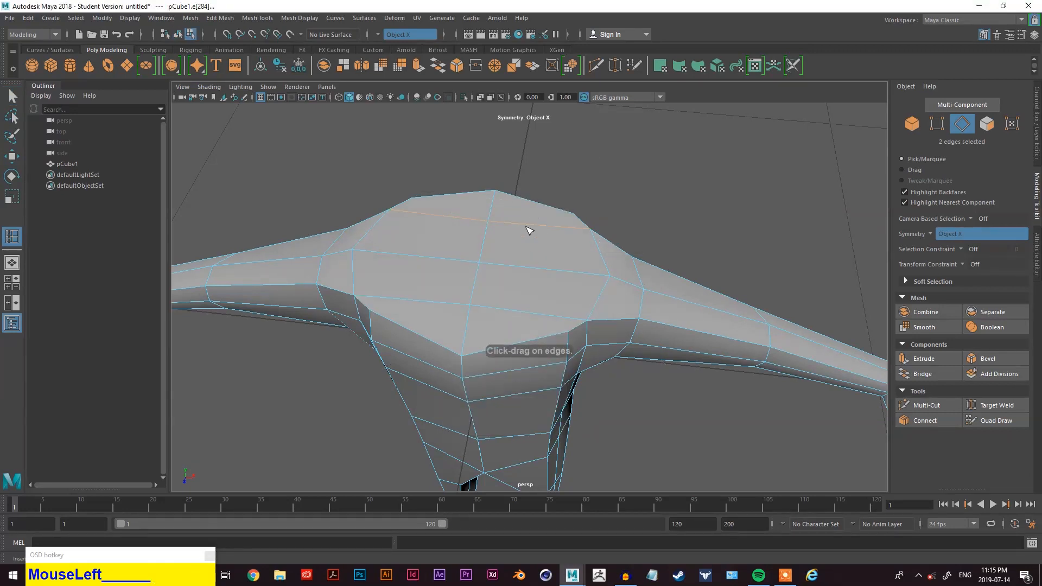
drag(536, 227, 553, 318)
key(alt+z)
drag(563, 224, 563, 226)
mouse_move(554, 270)
alt+mouse_down()
mouse_move(558, 253)
mouse_move(553, 266)
alt+mouse_up()
scroll(564, 140, down, 3)
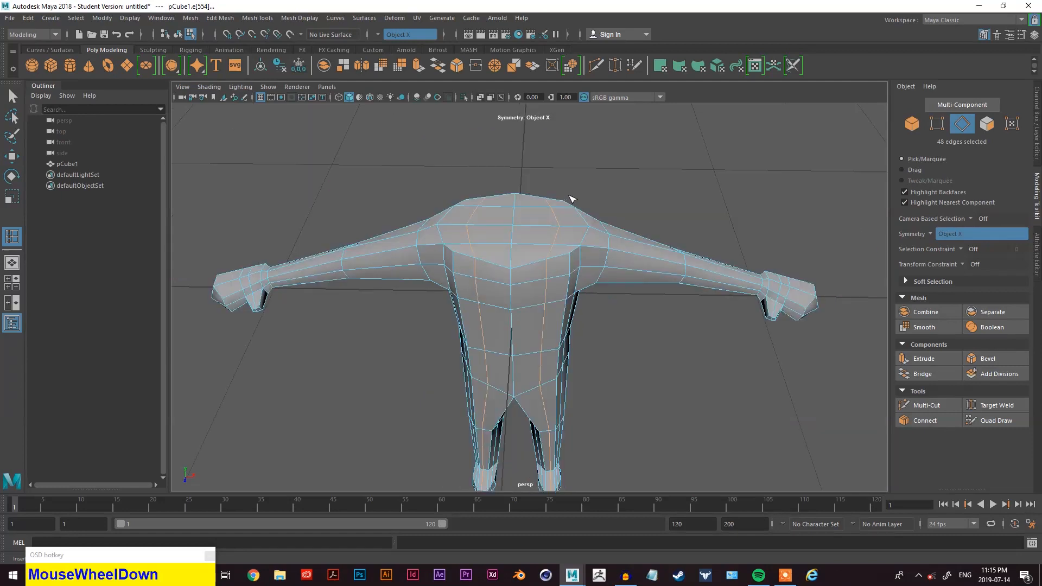
scroll(561, 209, up, 4)
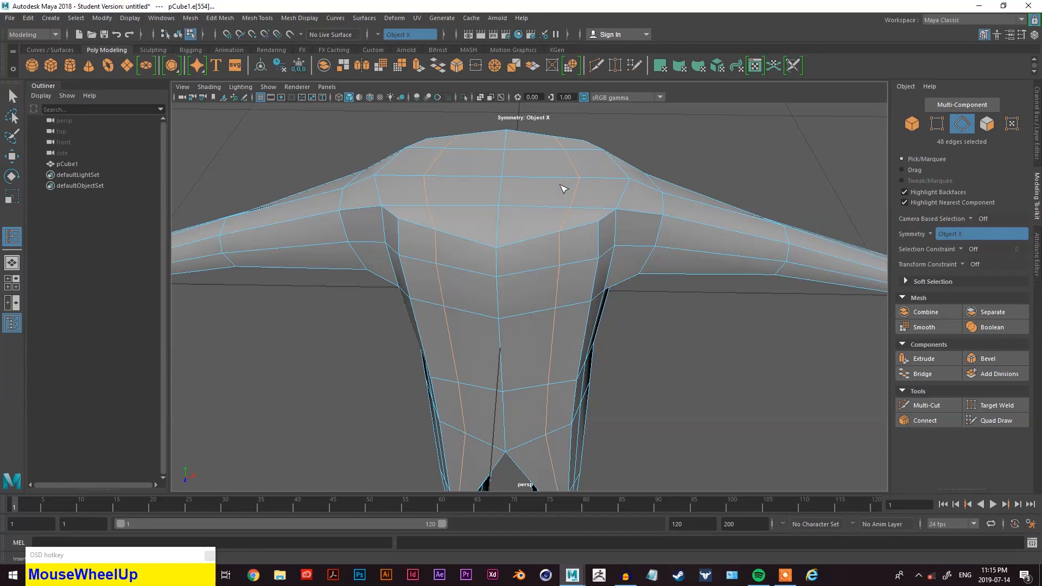
key(space)
mouse_move(516, 186)
mouse_down()
mouse_move(542, 302)
mouse_move(538, 354)
mouse_up()
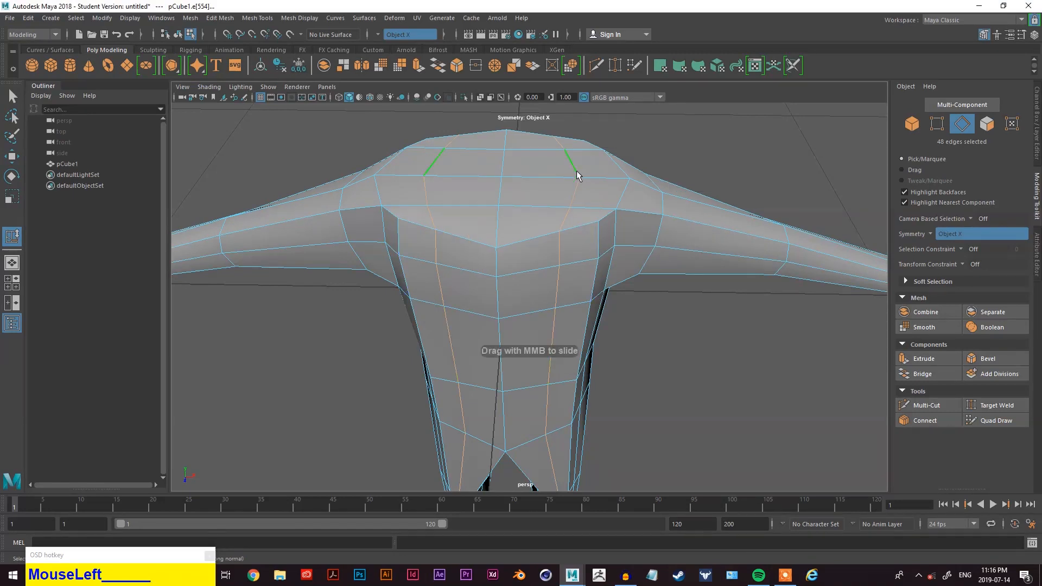
mouse_move(575, 165)
middle_down()
mouse_move(557, 174)
mouse_move(617, 165)
mouse_move(510, 196)
mouse_move(600, 175)
mouse_move(562, 182)
middle_up()
scroll(582, 216, down, 4)
alt+drag(583, 216, 555, 220)
key(q)
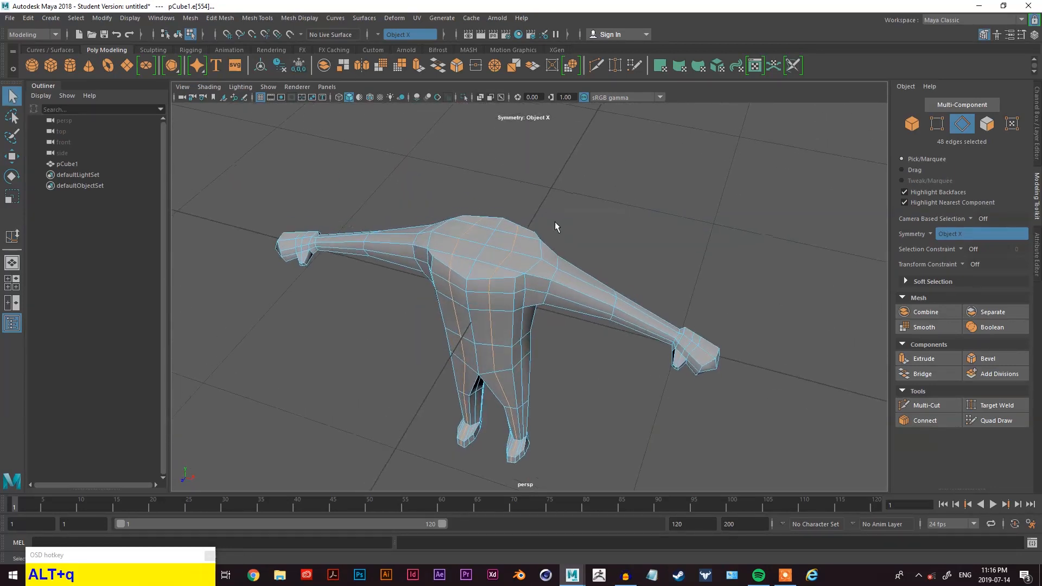
- Try to extrude two faces on top of the shoulders
scroll(555, 221, up, 5)
right_drag(532, 232, 666, 162)
click(410, 189)
shift+click(441, 211)
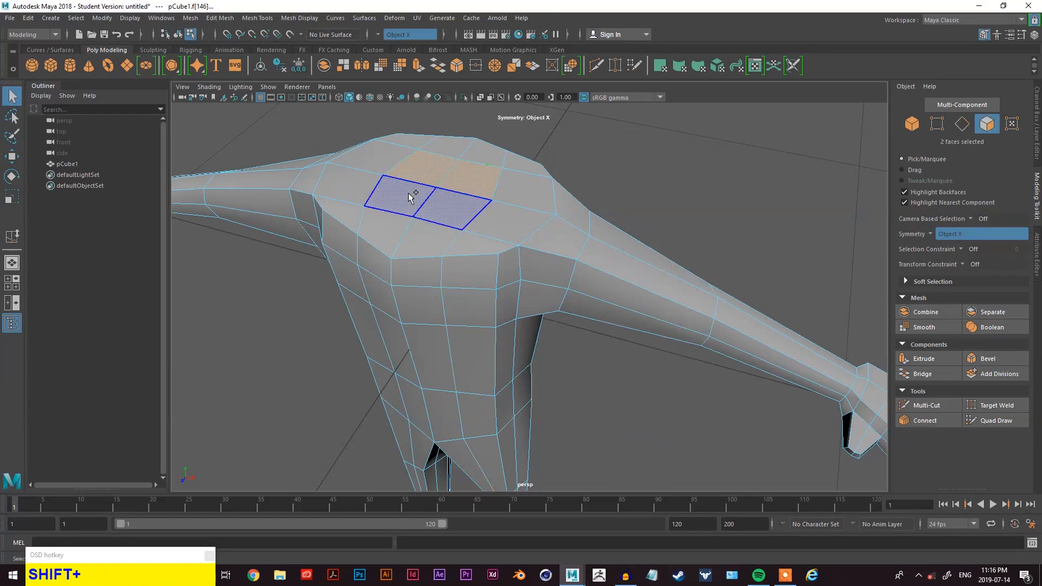
alt+drag(532, 204, 473, 170)
alt+middle_drag(473, 170, 570, 293)
alt+drag(570, 293, 445, 288)
key(w)
key(alt+q)
click(935, 360)
drag(507, 228, 642, 324)
key(alt+z)
key(alt+z)
click(549, 304)
key(z)
key(z)
- Select the four faces on top of the shoulders and extrude them upward 0.165 to form a neck
click(500, 321)
alt+middle_drag(597, 322, 644, 293)
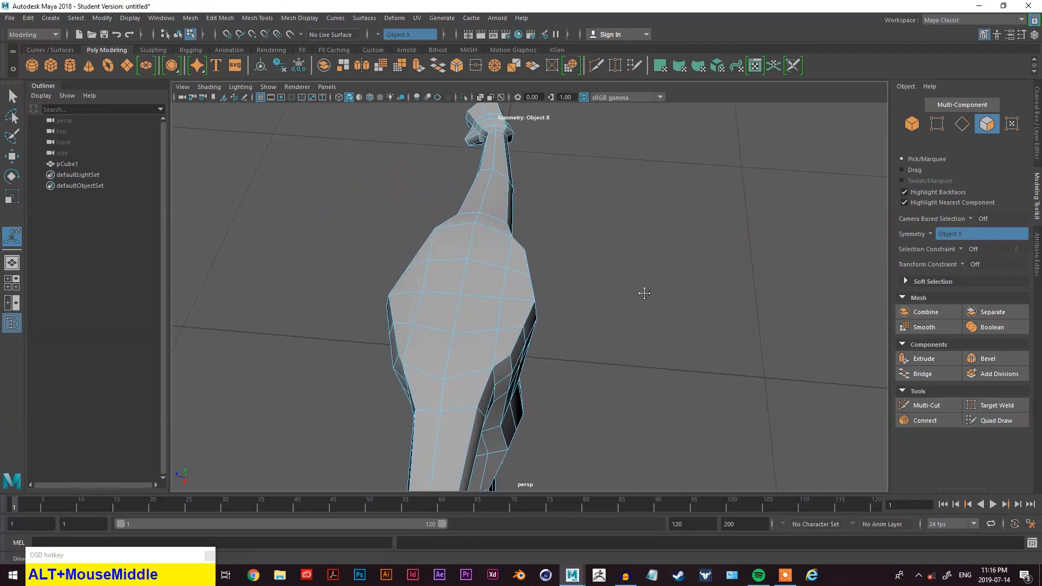
alt+drag(644, 293, 612, 282)
shift+click(567, 271)
alt+drag(715, 307, 739, 442)
scroll(548, 274, down, 4)
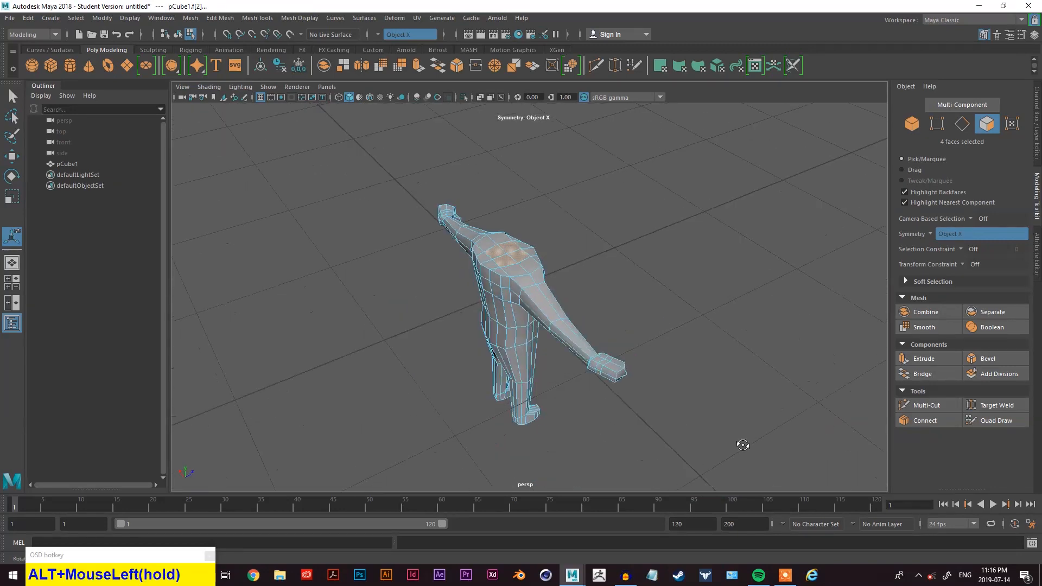
key(alt+w)
alt+drag(658, 349, 472, 309)
scroll(577, 278, up, 3)
key(q)
alt+drag(577, 278, 603, 347)
click(937, 359)
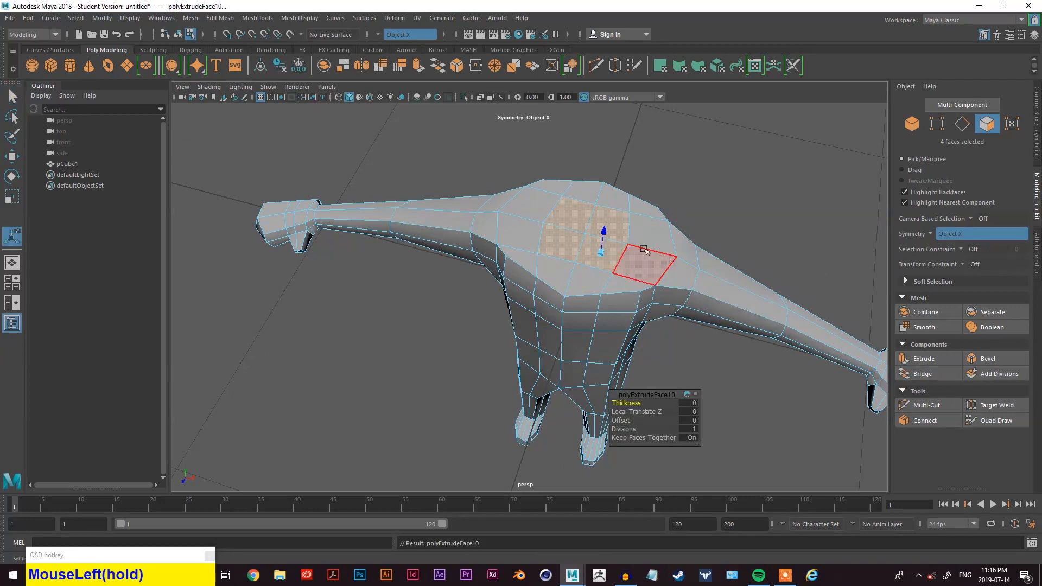
drag(601, 230, 600, 190)
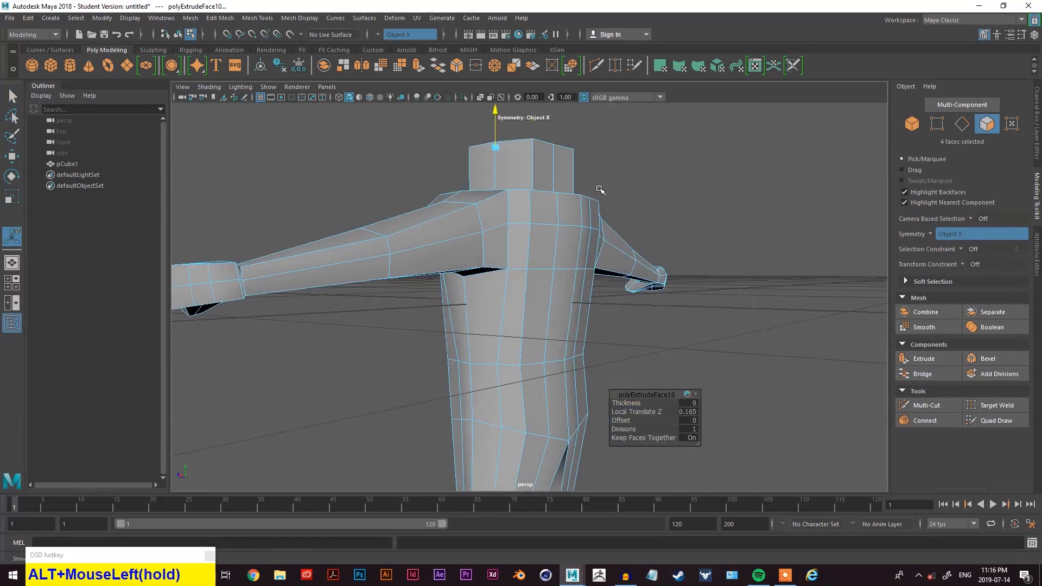
- Inspect the extruded neck from several angles
scroll(618, 286, down, 4)
alt+middle_drag(617, 286, 559, 262)
alt+drag(558, 263, 579, 283)
scroll(580, 284, up, 3)
alt+middle_drag(558, 198, 502, 228)
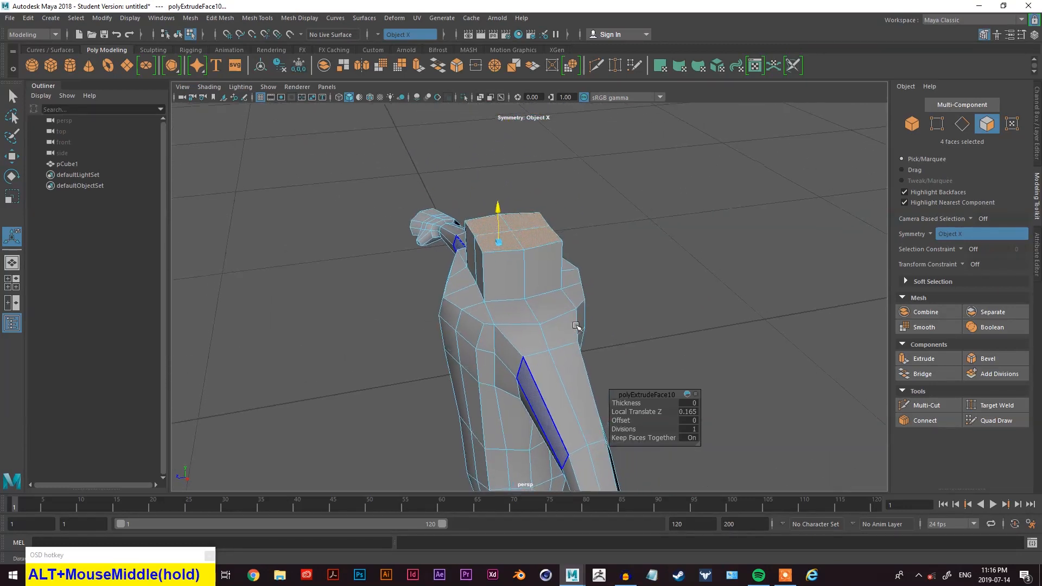
scroll(505, 223, up, 2)
alt+drag(540, 233, 616, 220)
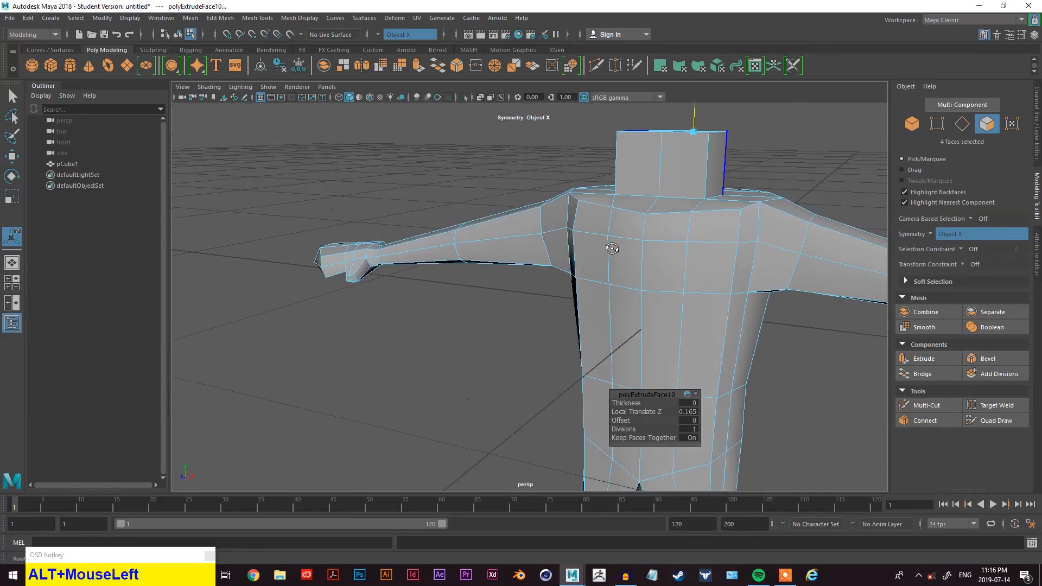
alt+middle_drag(616, 221, 600, 268)
click(607, 140)
alt+drag(607, 145, 615, 177)
key(q)
key(w)
key(e)
key(r)
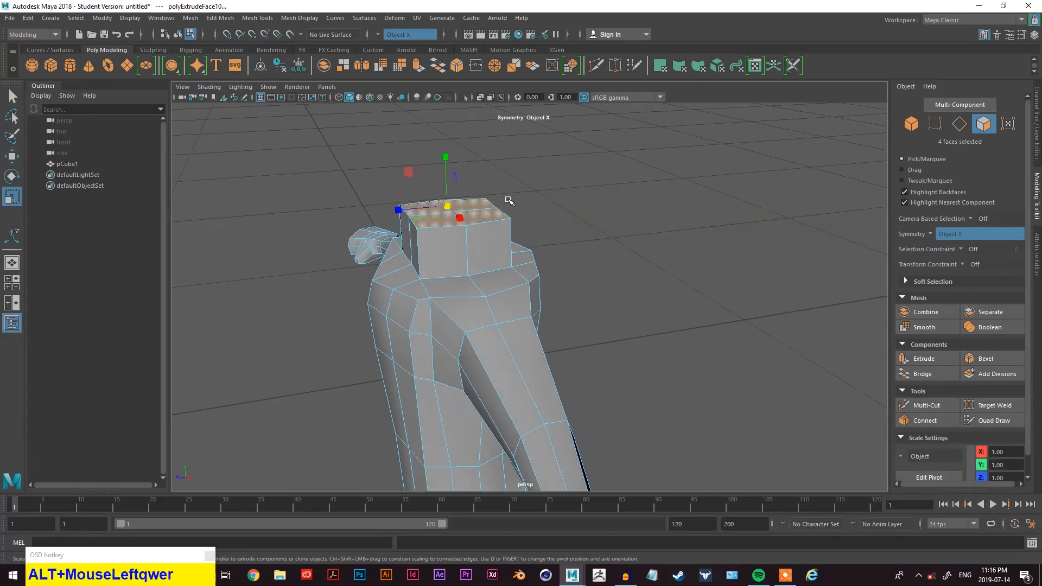
- Try scaling the neck's top faces and undo the change
mouse_move(436, 204)
mouse_down()
mouse_move(451, 206)
mouse_move(435, 211)
mouse_up()
key(z)
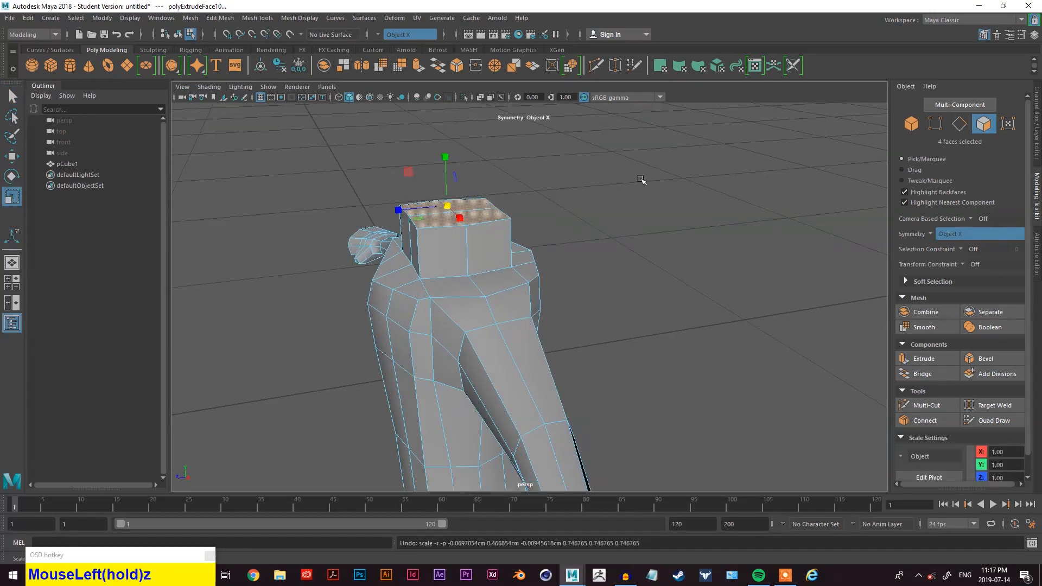
right_click(643, 177)
right_drag(665, 165, 665, 165)
right_click(604, 176)
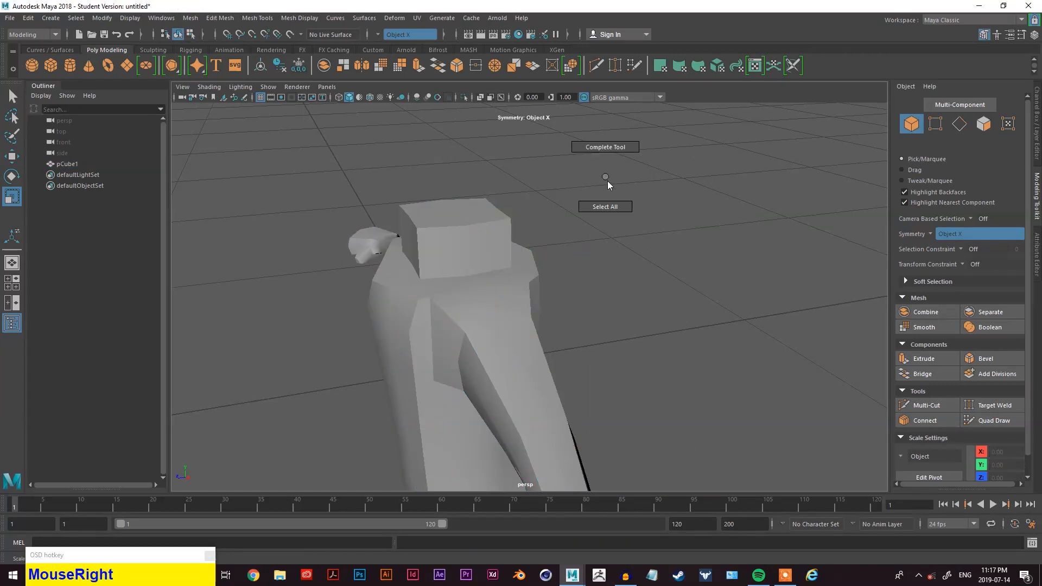
- Select the body in face mode and examine the neck and shoulders from the front
click(509, 213)
right_click(625, 195)
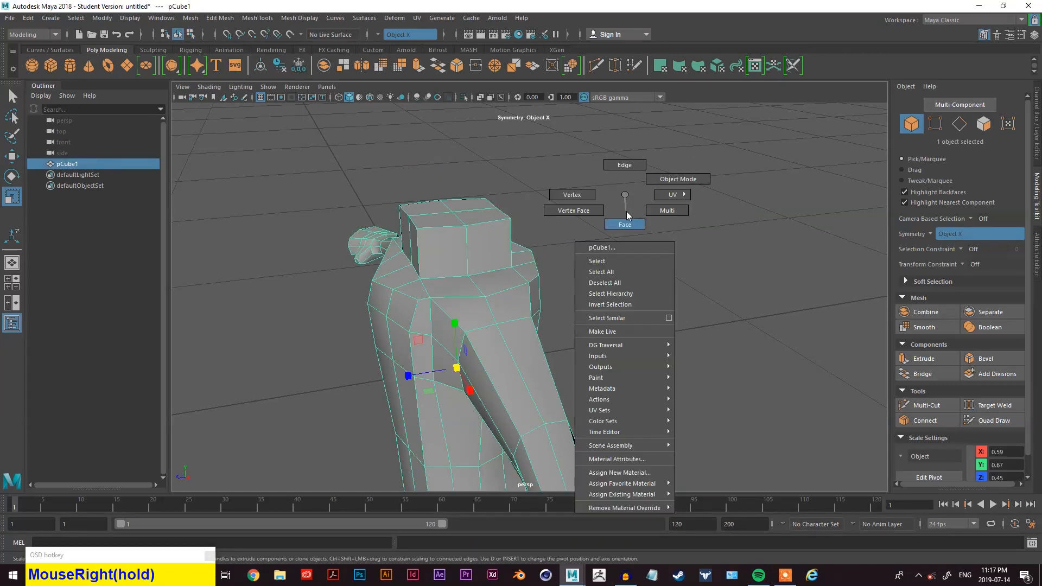
right_drag(627, 215, 627, 217)
drag(447, 206, 560, 207)
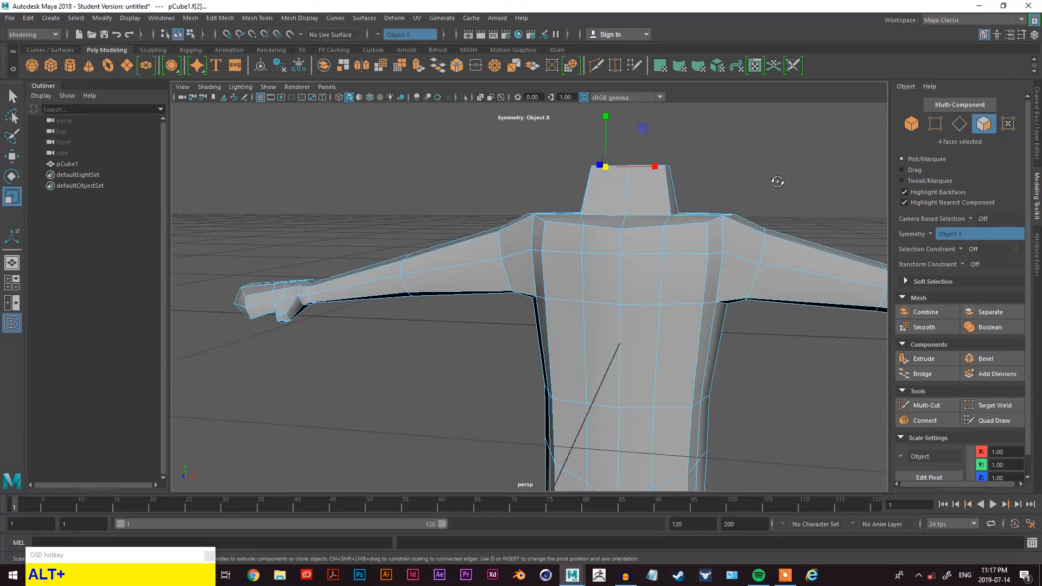
alt+drag(700, 218, 731, 191)
scroll(644, 201, up, 2)
alt+drag(641, 203, 698, 208)
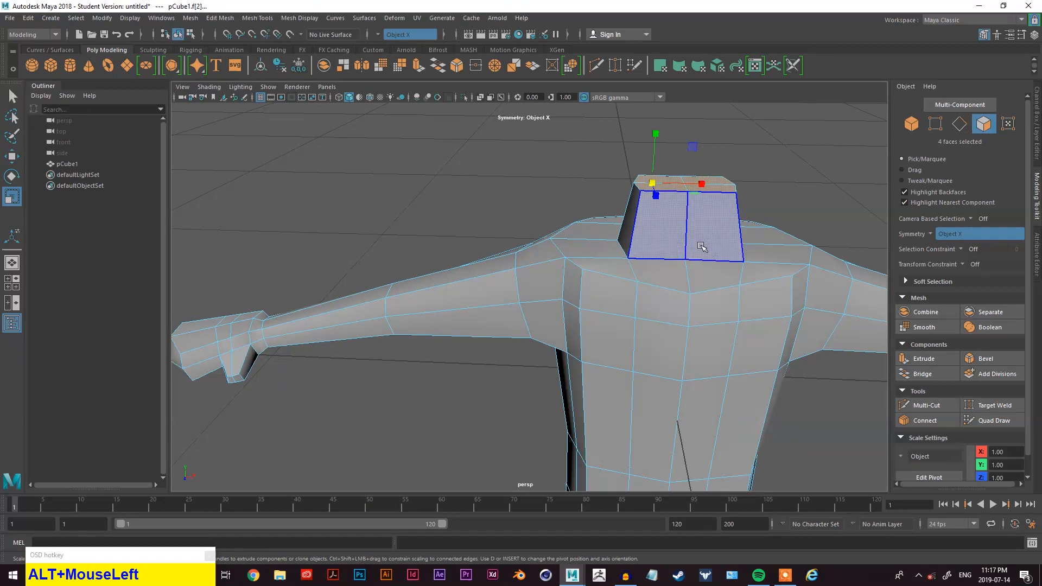
alt+drag(781, 231, 723, 223)
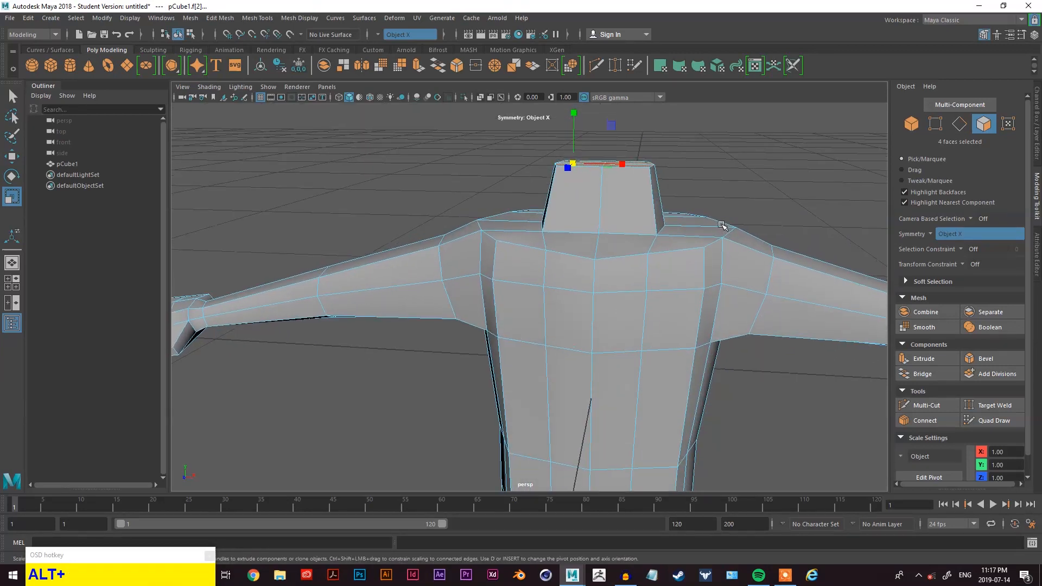
- Select the edge loop at the base of the neck and move it upward
right_click(746, 166)
right_drag(745, 152, 745, 151)
key(q)
click(628, 228)
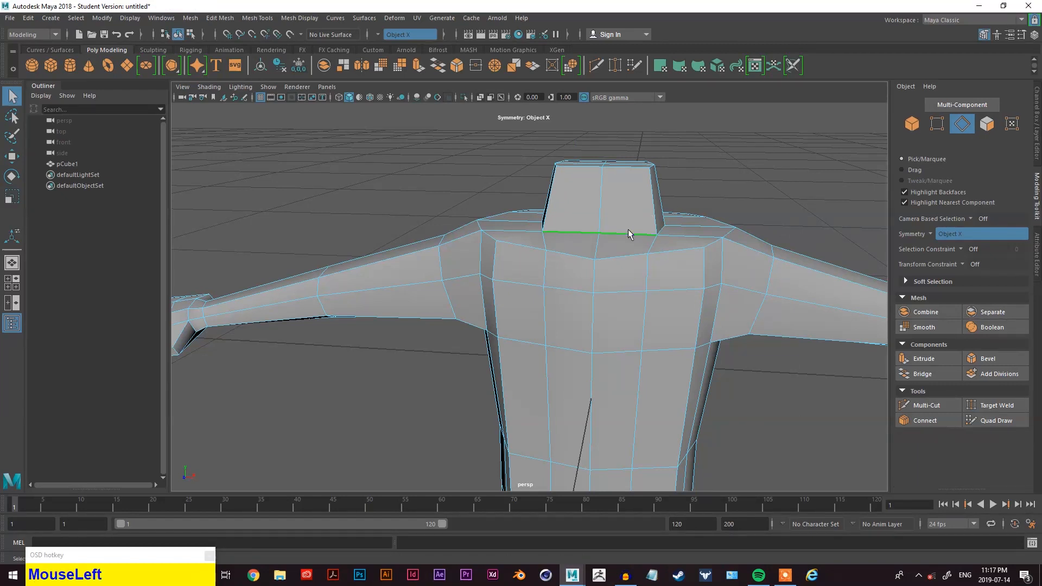
alt+drag(673, 236, 621, 260)
key(w)
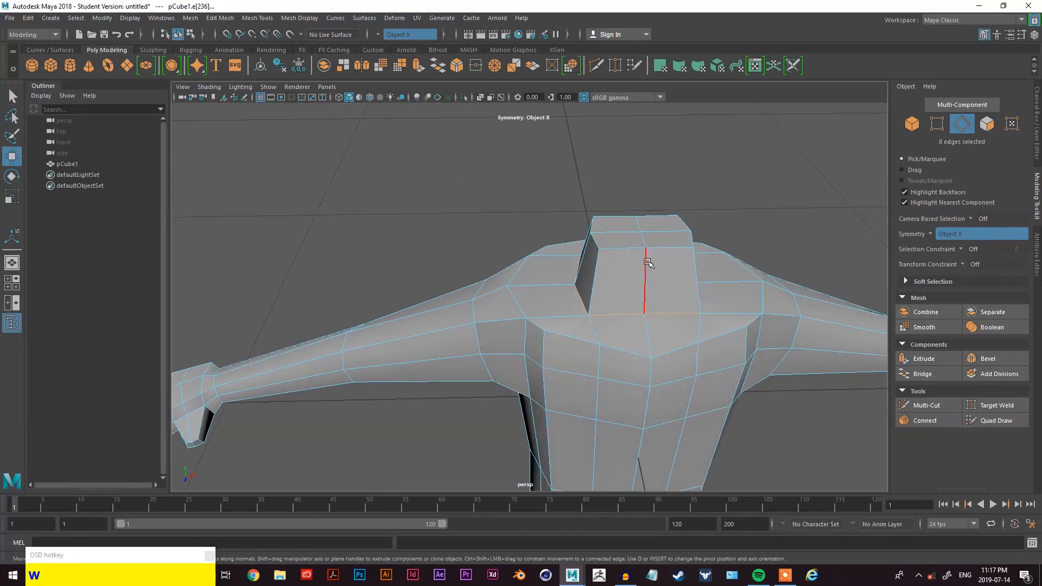
drag(698, 281, 693, 221)
- Select the edges where the shoulder meets the neck and move them inward to slope the shoulder
drag(646, 183, 519, 205)
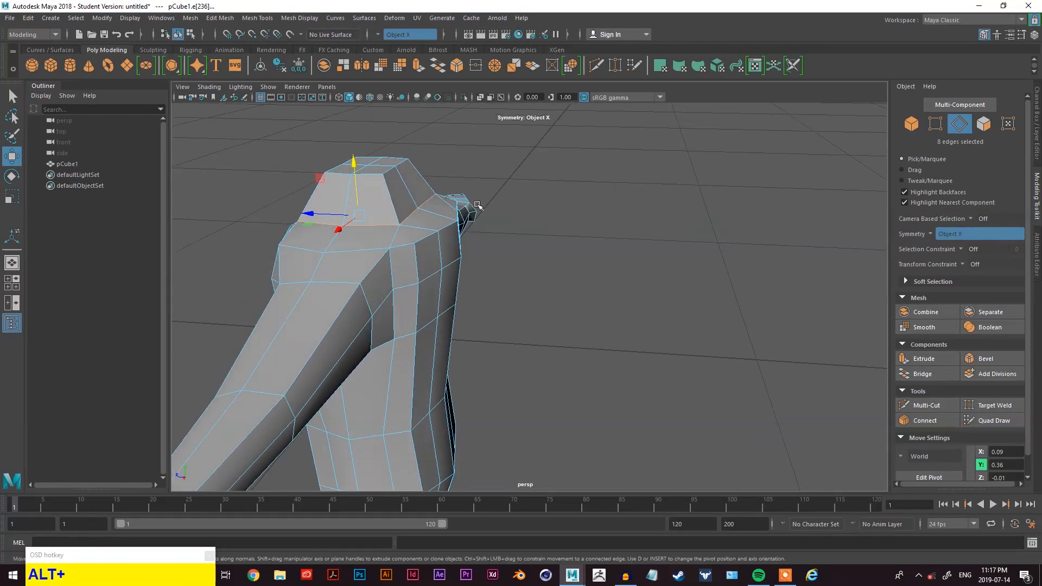
alt+drag(447, 212, 400, 180)
alt+middle_drag(400, 179, 659, 318)
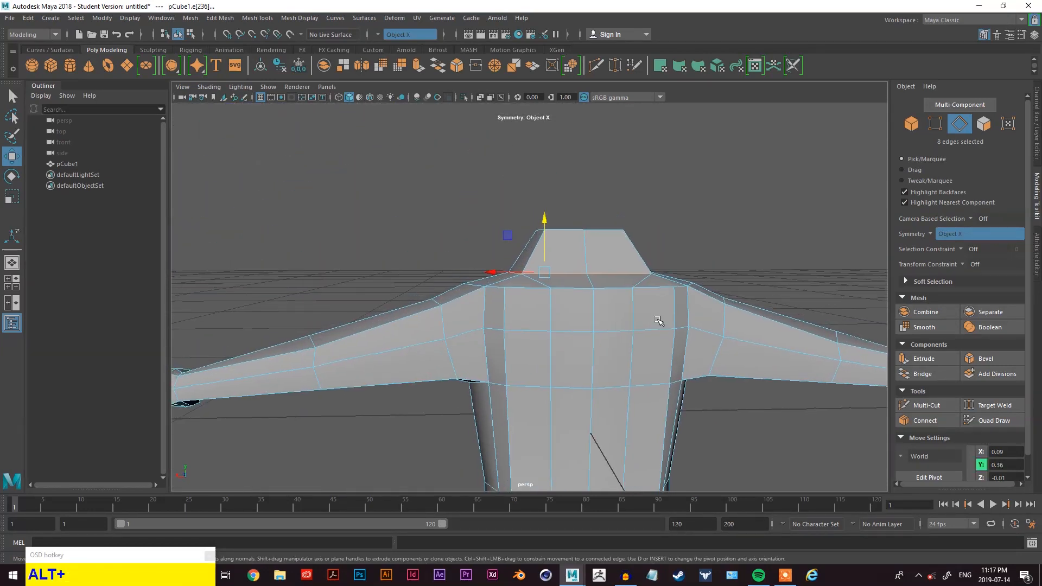
alt+drag(601, 293, 726, 302)
click(619, 295)
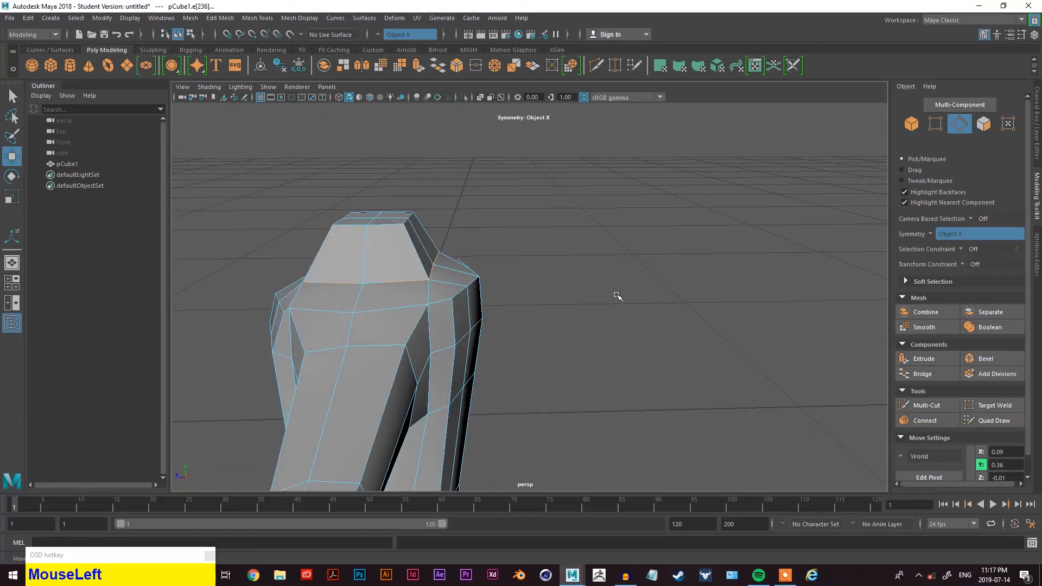
click(435, 267)
alt+drag(458, 243, 474, 277)
scroll(473, 278, up, 3)
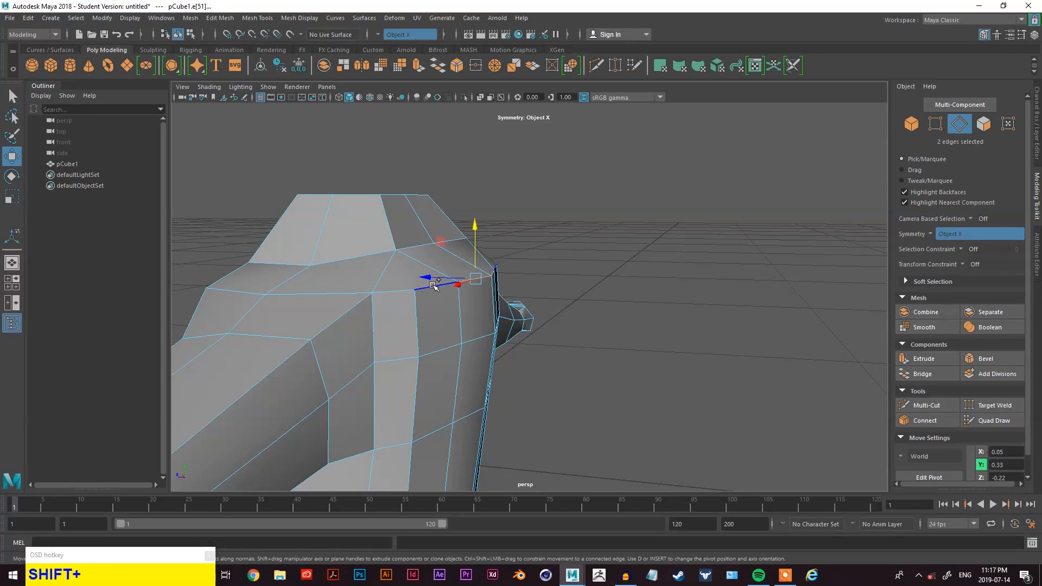
drag(443, 248, 443, 266)
alt+drag(443, 266, 461, 287)
key(w)
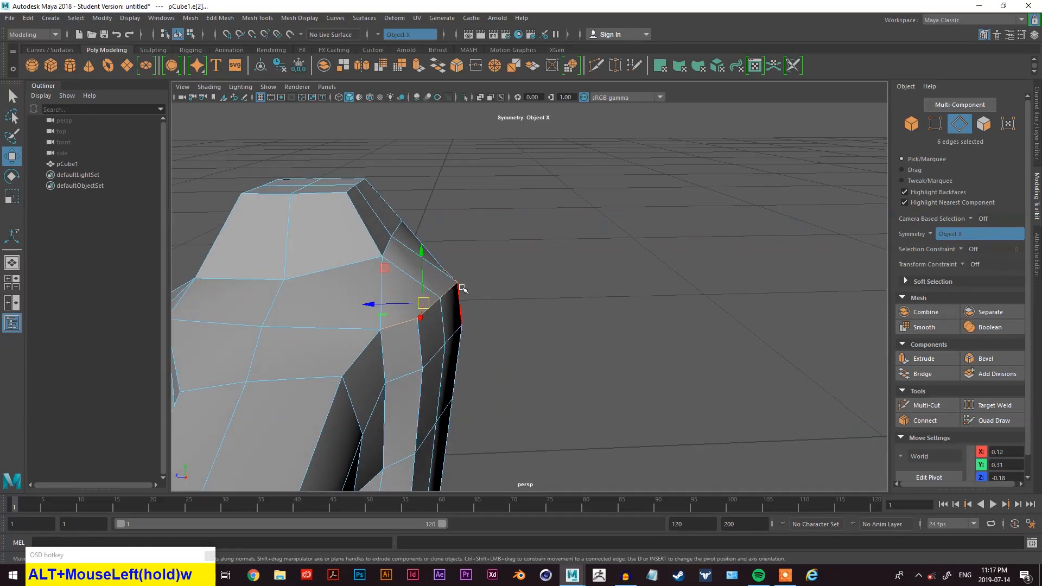
drag(400, 305, 392, 302)
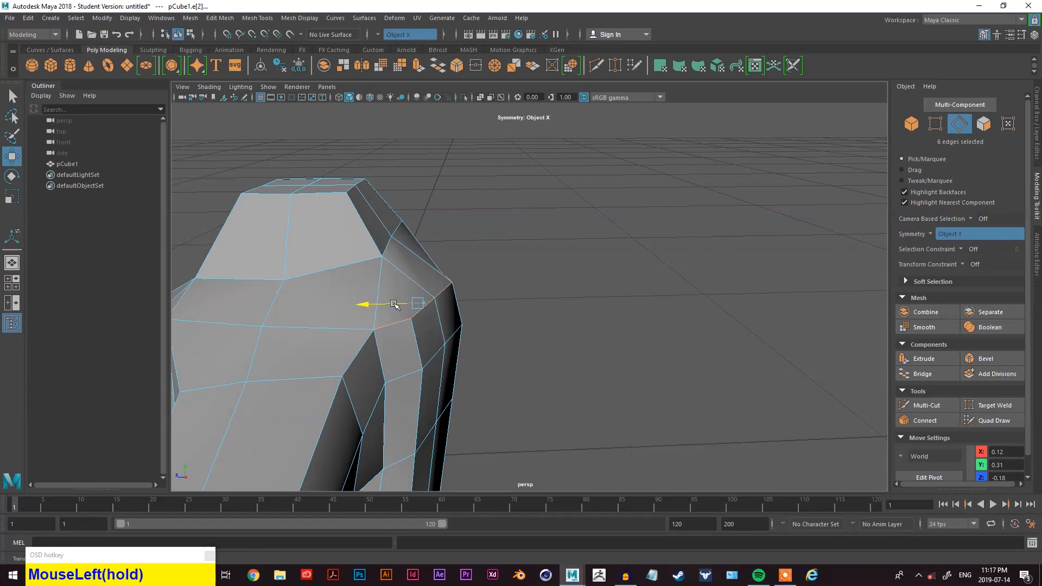
- Select a vertex at the outer edge of the shoulder and move it slightly inward
right_drag(582, 233, 521, 232)
click(455, 283)
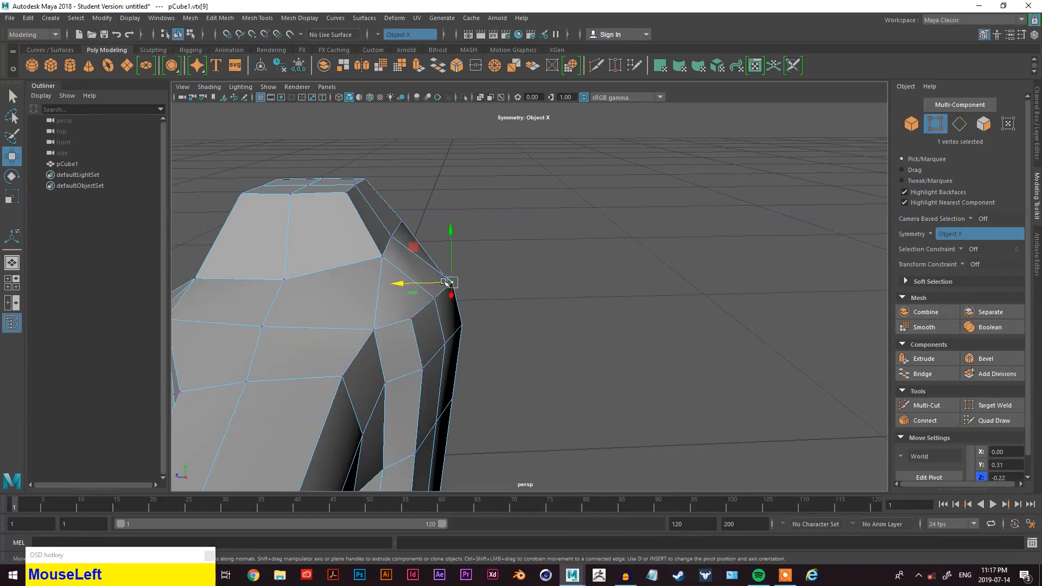
drag(417, 285, 553, 331)
mouse_move(521, 366)
alt+mouse_down()
mouse_move(593, 373)
mouse_move(623, 391)
mouse_move(534, 357)
alt+mouse_up()
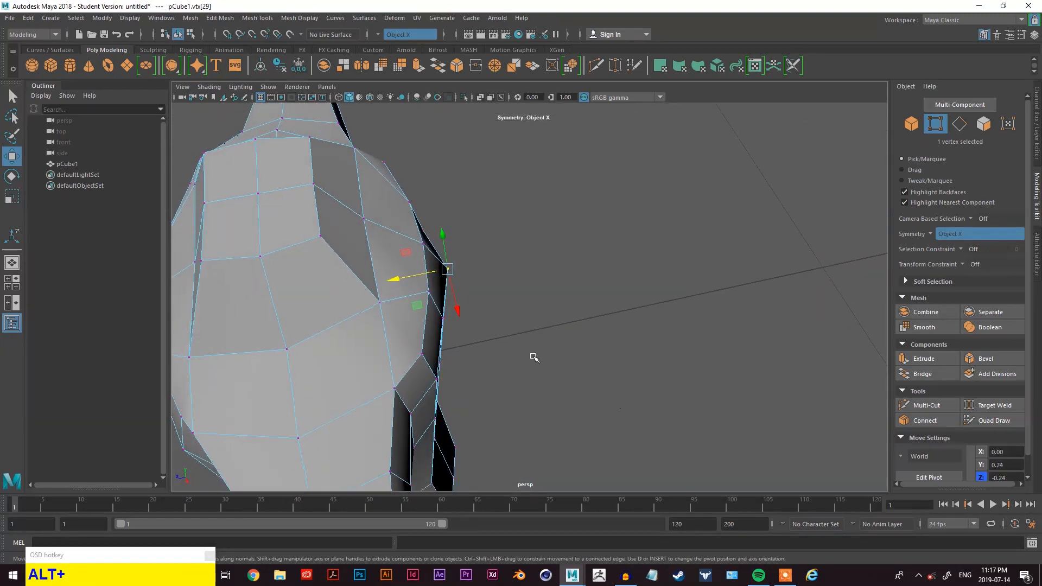
drag(411, 280, 396, 279)
- Inspect the reshaped neck and shoulders from several angles
alt+scroll(519, 282, down, 5)
alt+drag(521, 300, 617, 258)
scroll(584, 298, down, 5)
scroll(579, 302, up, 5)
alt+drag(577, 303, 442, 297)
scroll(301, 293, up, 4)
alt+middle_drag(301, 293, 414, 305)
alt+drag(414, 304, 350, 285)
drag(364, 268, 338, 276)
alt+drag(337, 276, 558, 310)
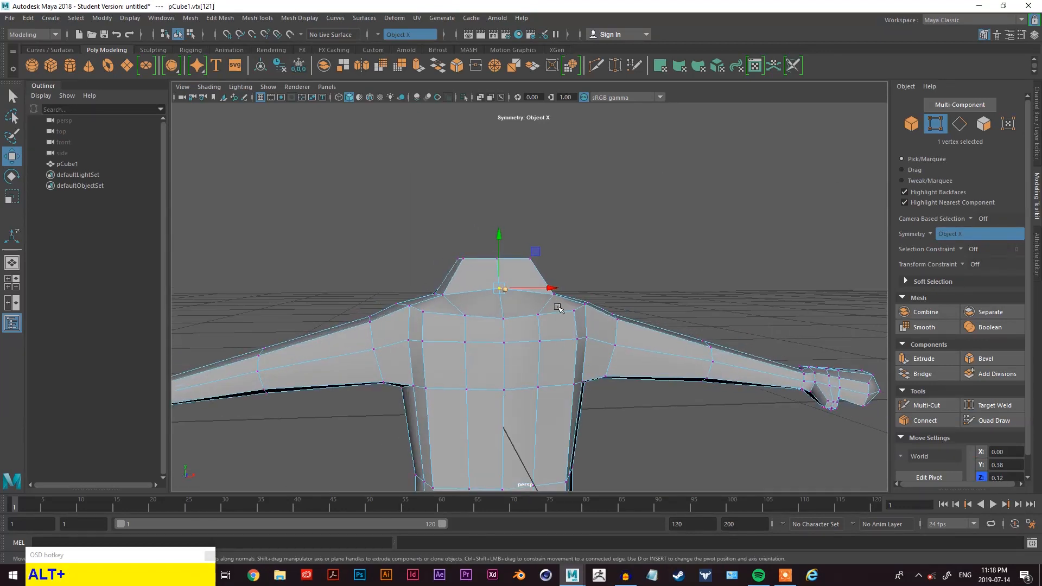
alt+middle_drag(558, 310, 558, 186)
scroll(577, 247, down, 6)
alt+drag(576, 248, 337, 305)
scroll(537, 237, up, 5)
mouse_move(639, 158)
alt+mouse_down()
mouse_move(604, 218)
mouse_move(473, 208)
mouse_move(640, 140)
alt+mouse_up()
right_click(641, 140)
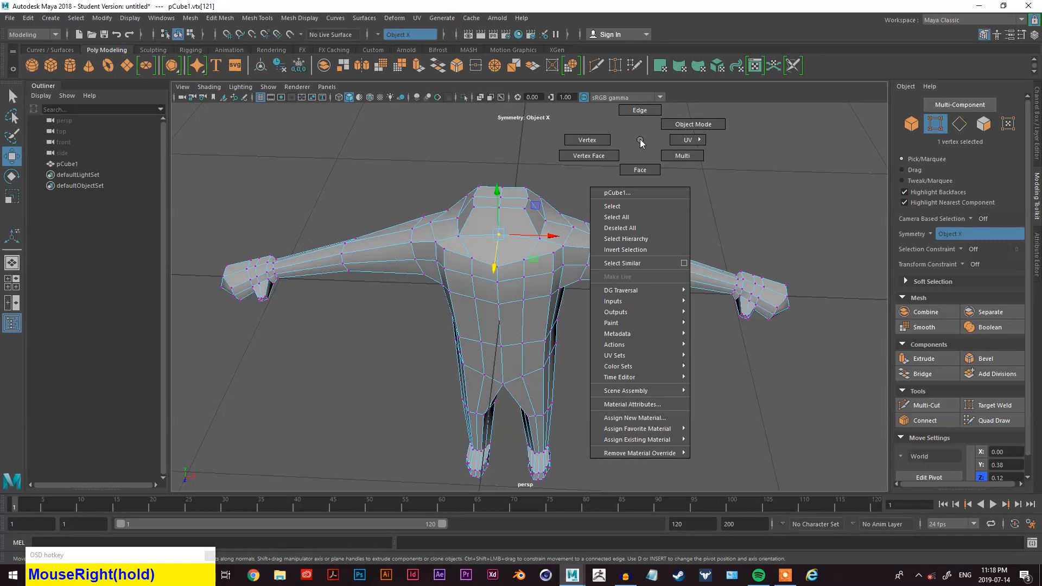
right_drag(650, 164, 649, 166)
scroll(622, 168, up, 3)
alt+drag(526, 161, 551, 132)
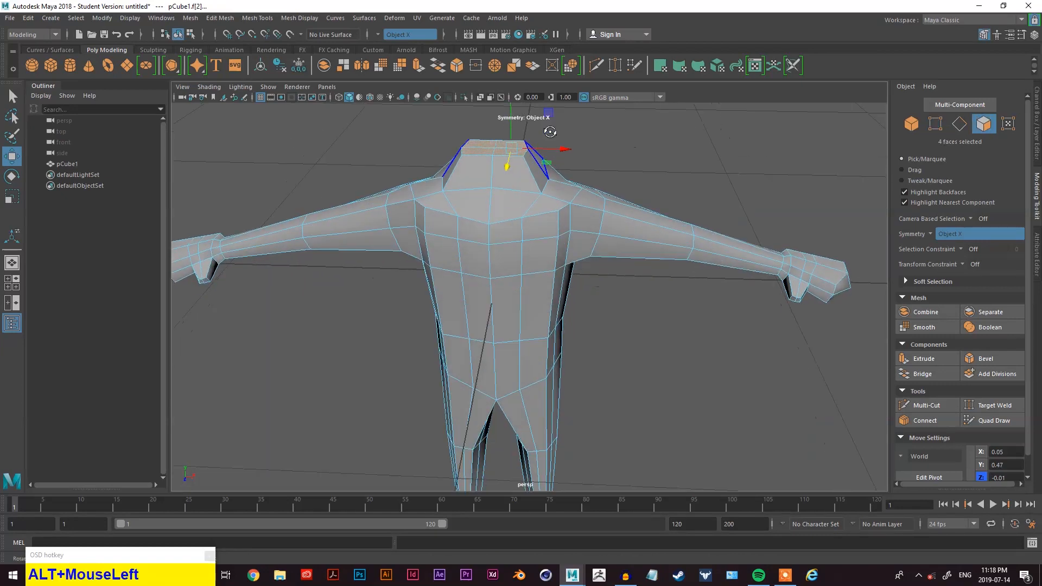
alt+middle_drag(551, 132, 555, 245)
mouse_move(505, 218)
mouse_down()
mouse_move(579, 228)
mouse_move(490, 209)
mouse_up()
scroll(490, 208, down, 5)
alt+drag(524, 269, 582, 317)
scroll(558, 286, up, 4)
alt+drag(542, 279, 581, 292)
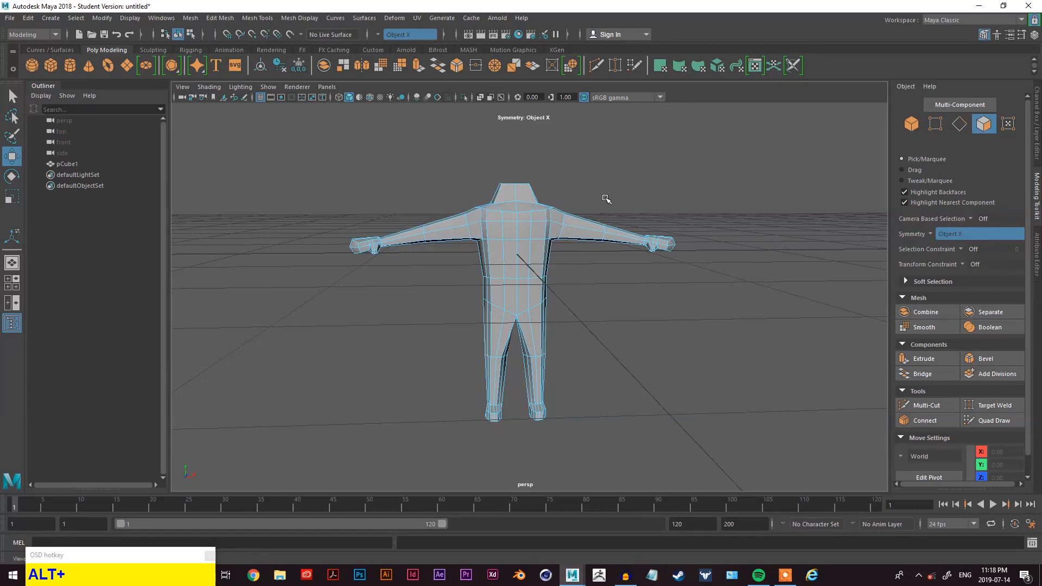
- Create a new polygon cube and place it above the figure's neck for a head
key(space)
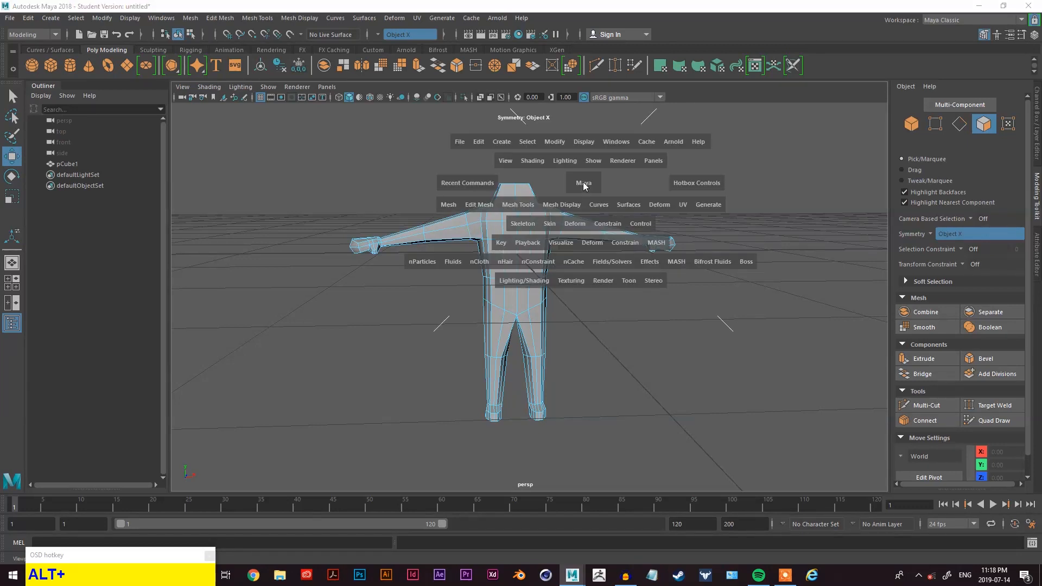
click(503, 141)
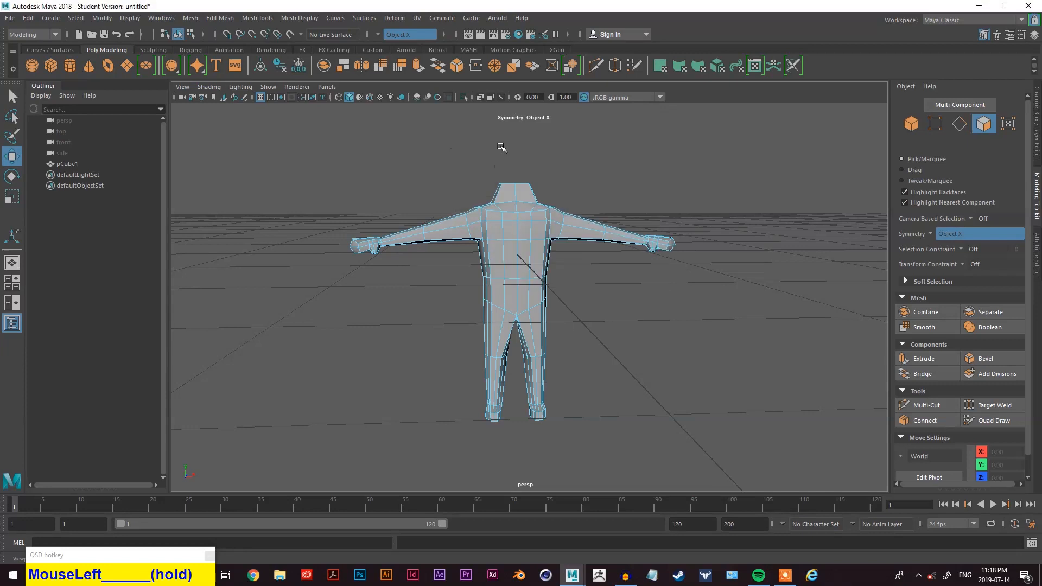
key(q)
click(561, 171)
key(space)
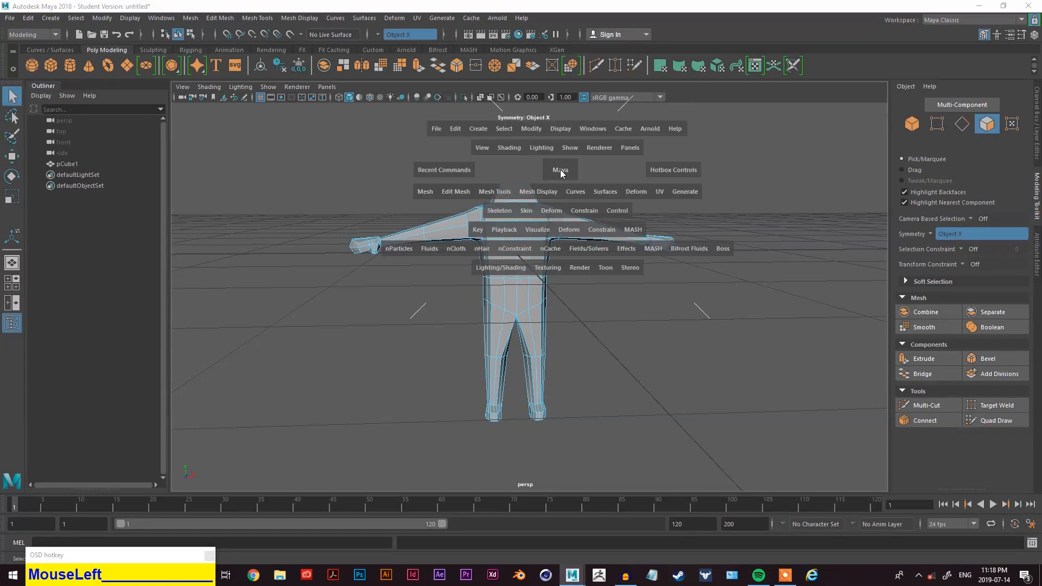
click(480, 129)
drag(495, 157, 504, 135)
scroll(630, 192, down, 2)
scroll(544, 217, up, 2)
key(w)
alt+middle_drag(526, 185, 548, 326)
drag(524, 263, 523, 197)
alt+drag(523, 197, 561, 249)
scroll(560, 249, down, 2)
alt+middle_drag(561, 249, 628, 278)
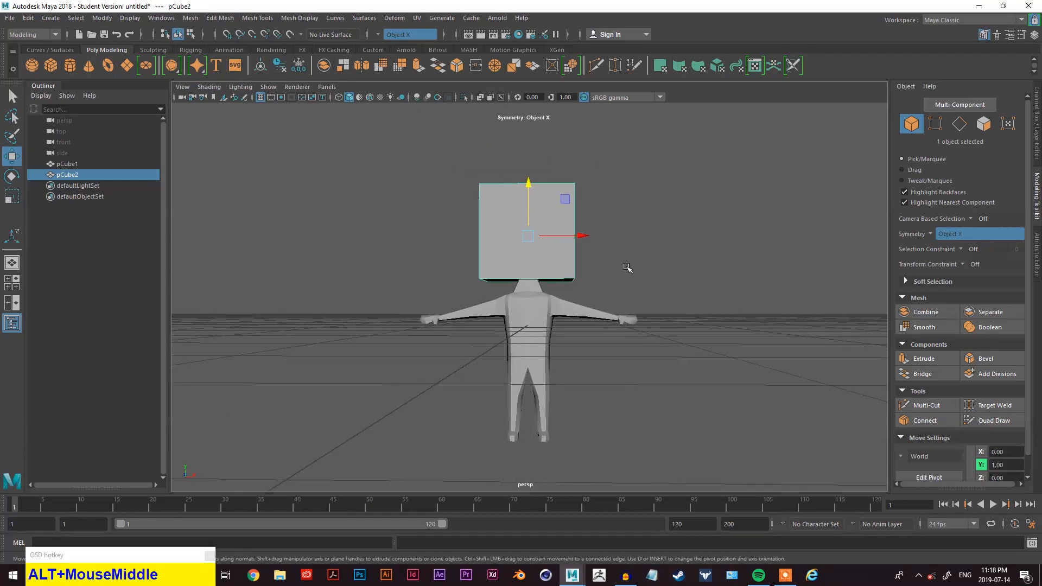
- Scale the new head cube down uniformly to about 0.53
scroll(575, 266, up, 4)
alt+middle_drag(617, 219, 625, 274)
alt+drag(625, 275, 624, 288)
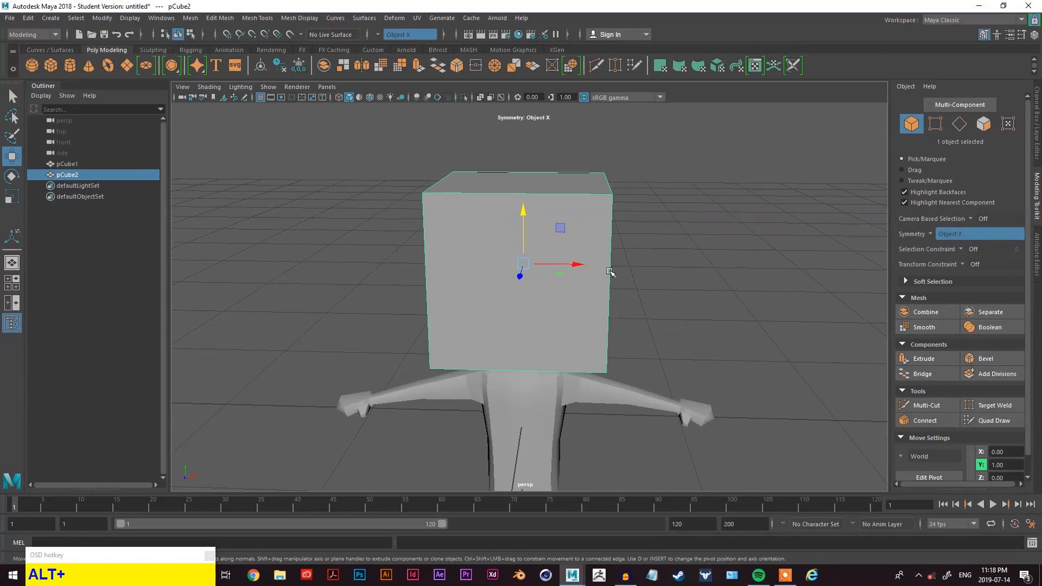
key(r)
alt+drag(607, 272, 478, 266)
click(511, 262)
alt+drag(673, 287, 584, 293)
key(w)
click(476, 239)
alt+drag(477, 243, 572, 314)
key(w)
key(e)
key(r)
click(504, 322)
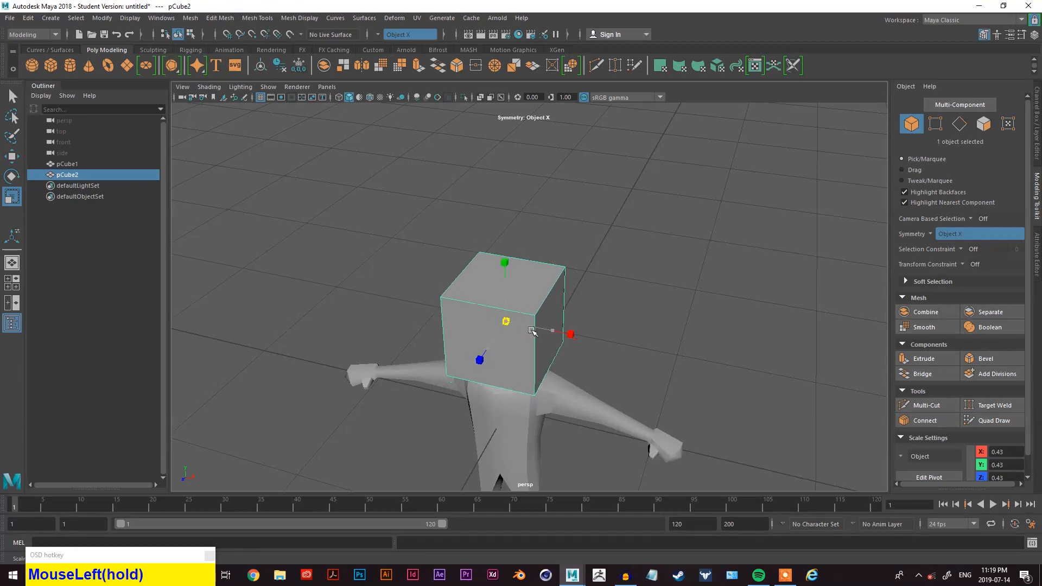
alt+drag(527, 339, 617, 312)
scroll(616, 312, down, 5)
alt+middle_drag(616, 311, 616, 280)
alt+drag(615, 280, 580, 283)
scroll(579, 283, up, 4)
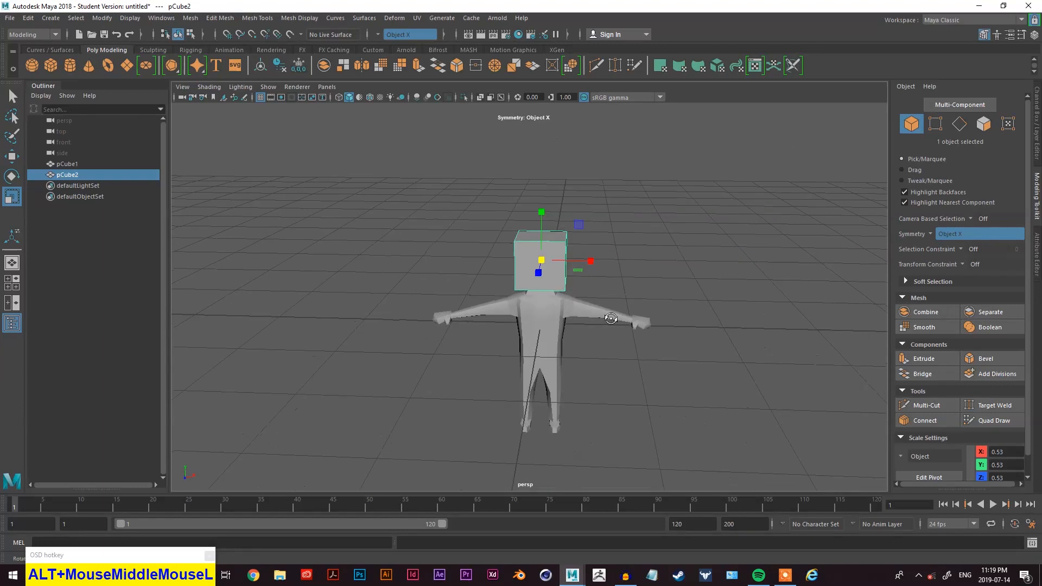
- Move the head cube down to sit just above the neck, at about 0.82 in Y
alt+middle_drag(619, 257, 596, 293)
key(w)
drag(514, 239, 513, 230)
alt+drag(593, 283, 559, 256)
scroll(558, 256, up, 3)
drag(499, 197, 549, 223)
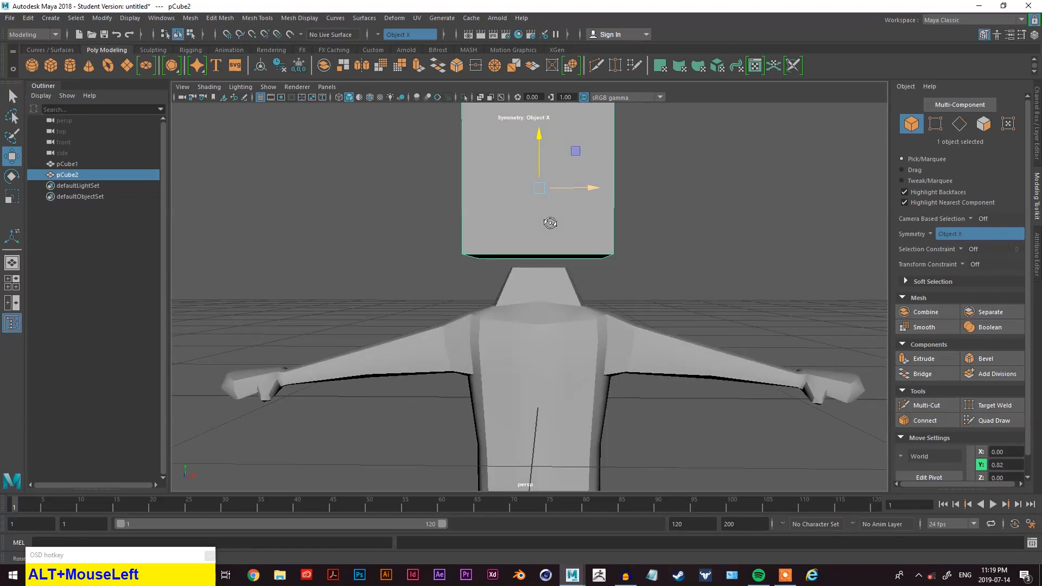
- Examine the head cube's placement over the neck from several angles
scroll(612, 246, down, 3)
mouse_move(612, 246)
alt+mouse_down()
mouse_move(565, 282)
mouse_move(609, 266)
mouse_move(621, 206)
mouse_move(625, 240)
alt+mouse_up()
scroll(617, 247, down, 2)
scroll(588, 230, up, 2)
scroll(630, 241, up, 4)
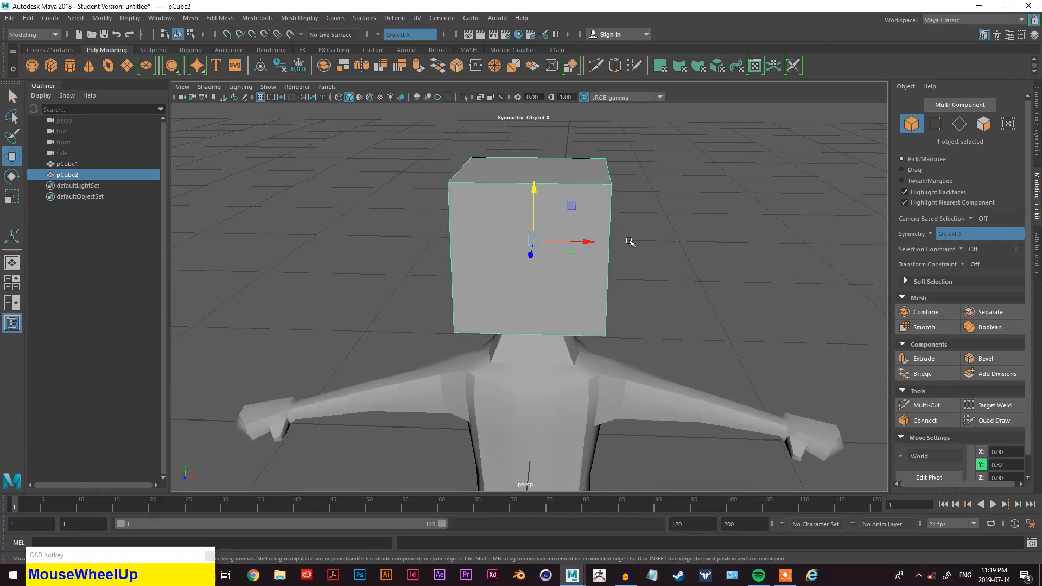
click(643, 231)
click(590, 232)
alt+drag(669, 280, 647, 275)
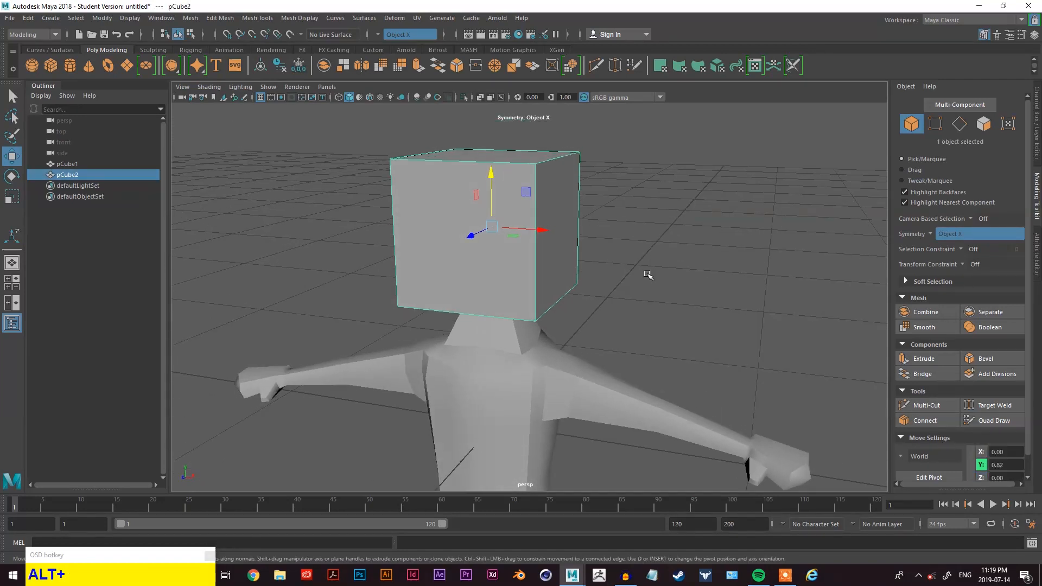
click(624, 231)
click(532, 232)
- Toggle between wireframe, shaded and smooth preview display to compare the head cube
key(4)
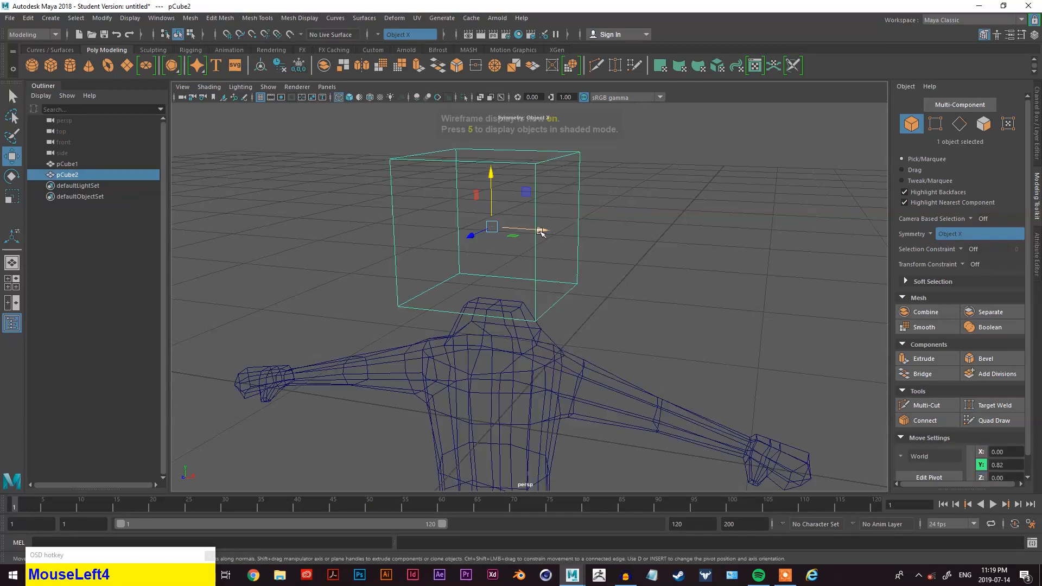
key(5)
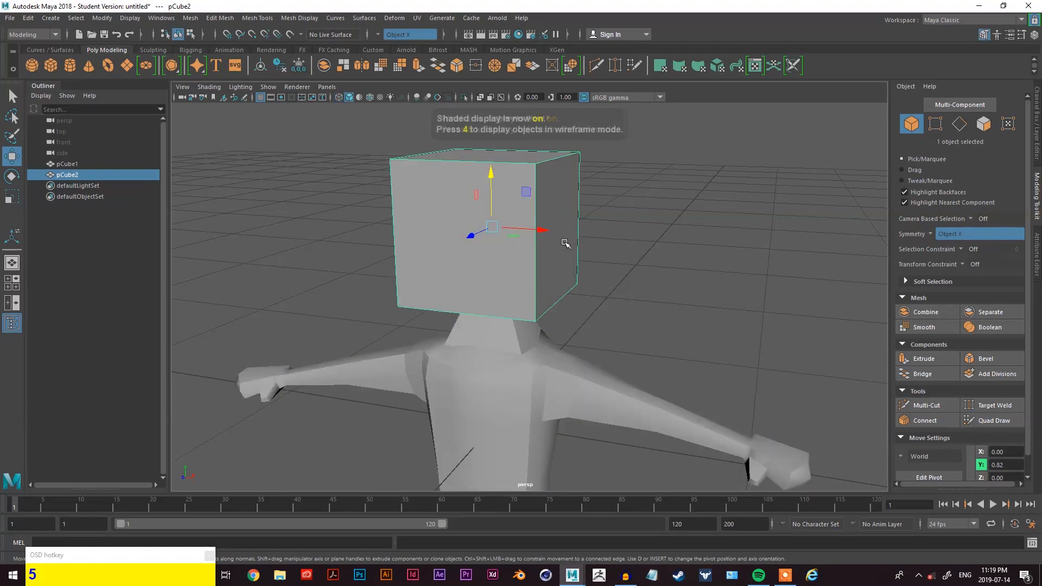
key(3)
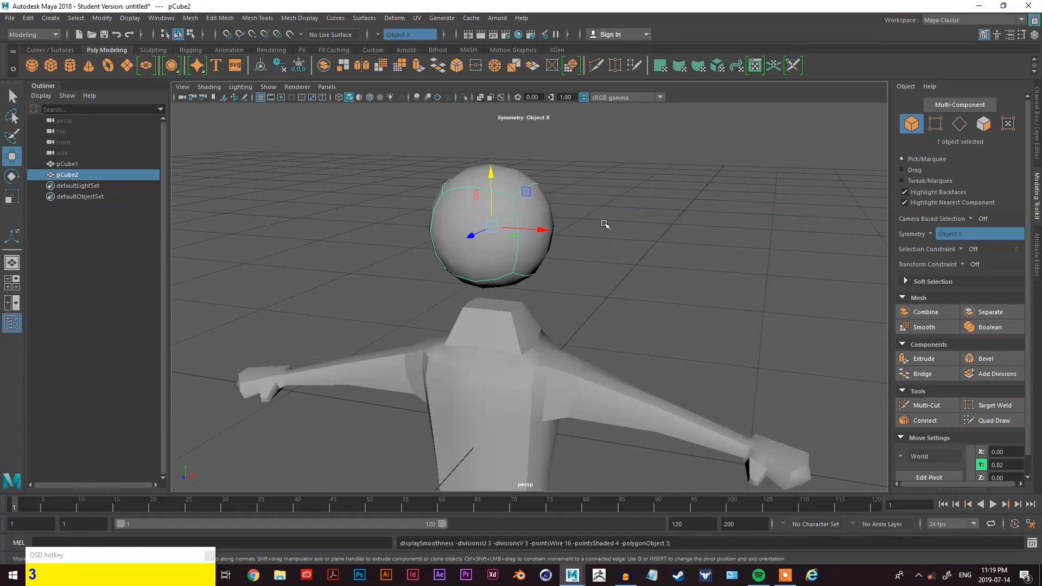
key(1)
key(3)
alt+drag(566, 263, 543, 260)
alt+middle_drag(543, 260, 589, 253)
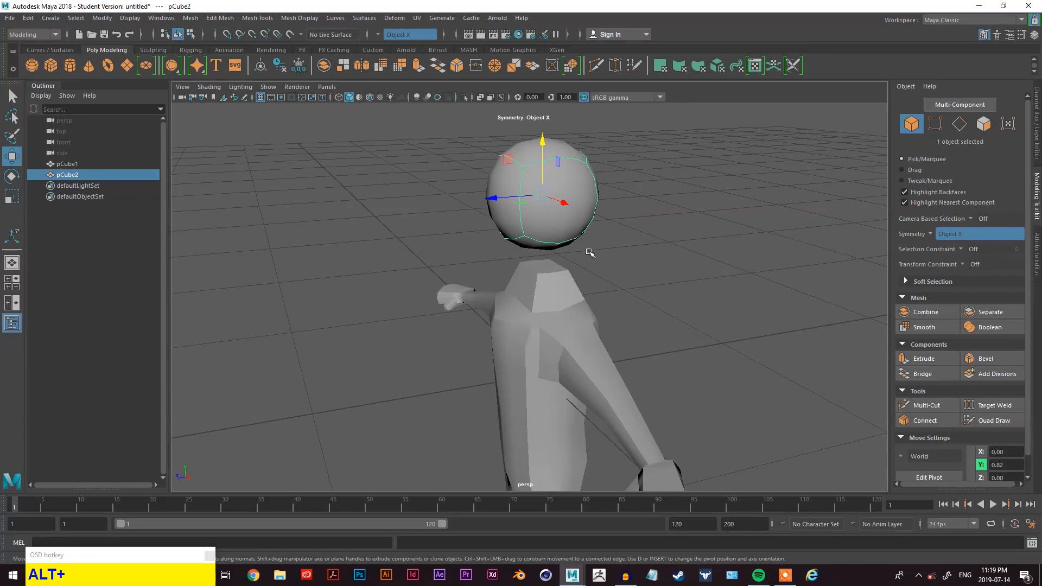
key(1)
alt+drag(596, 266, 653, 267)
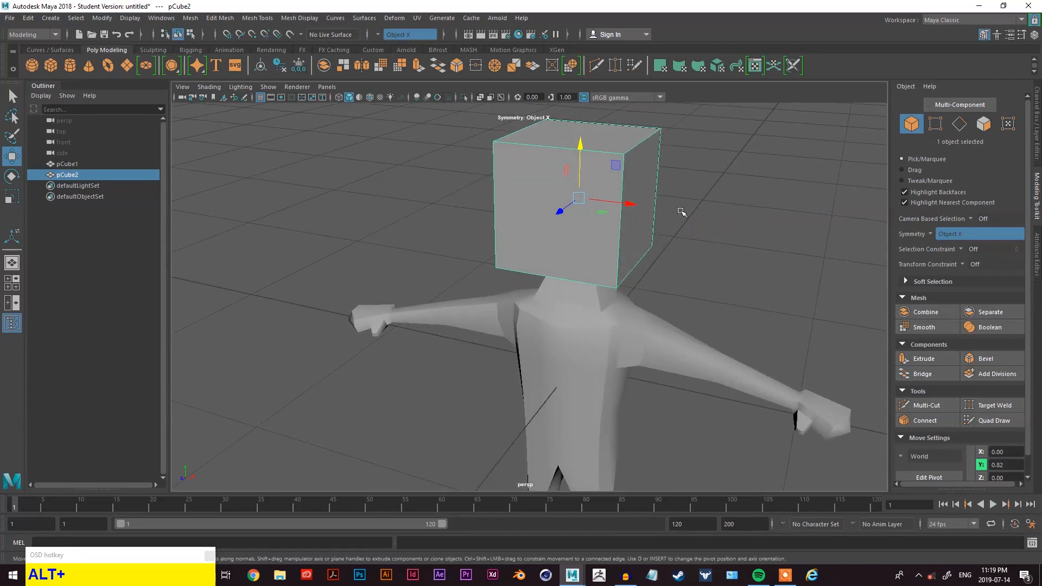
- Select a top edge of the head cube and split its edge ring through the middle
click(704, 180)
click(580, 189)
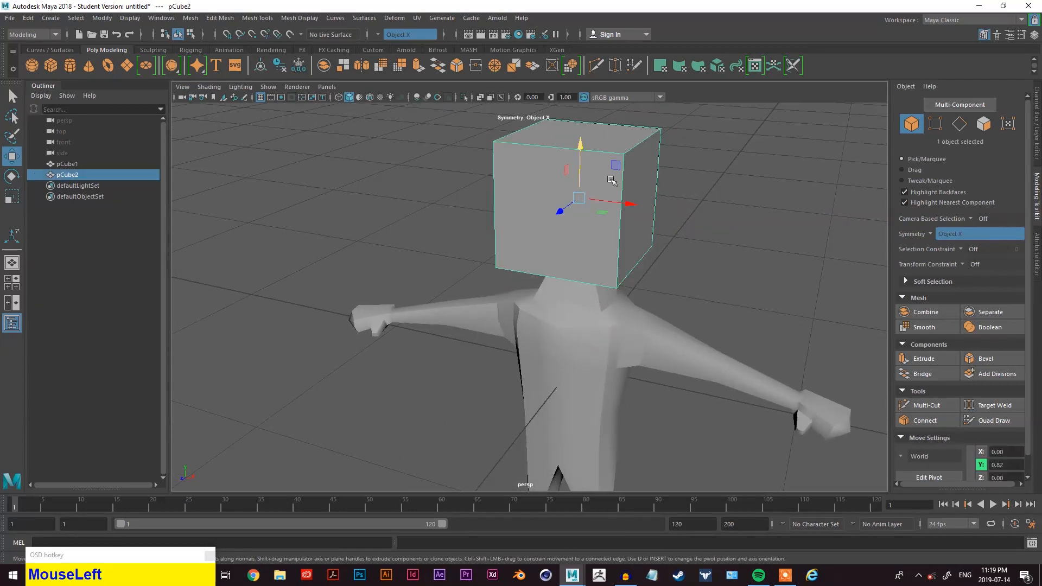
alt+drag(660, 212, 700, 198)
alt+middle_drag(700, 198, 661, 235)
alt+drag(660, 235, 658, 232)
right_drag(606, 182, 608, 128)
click(591, 153)
scroll(656, 196, up, 3)
alt+middle_drag(656, 196, 583, 205)
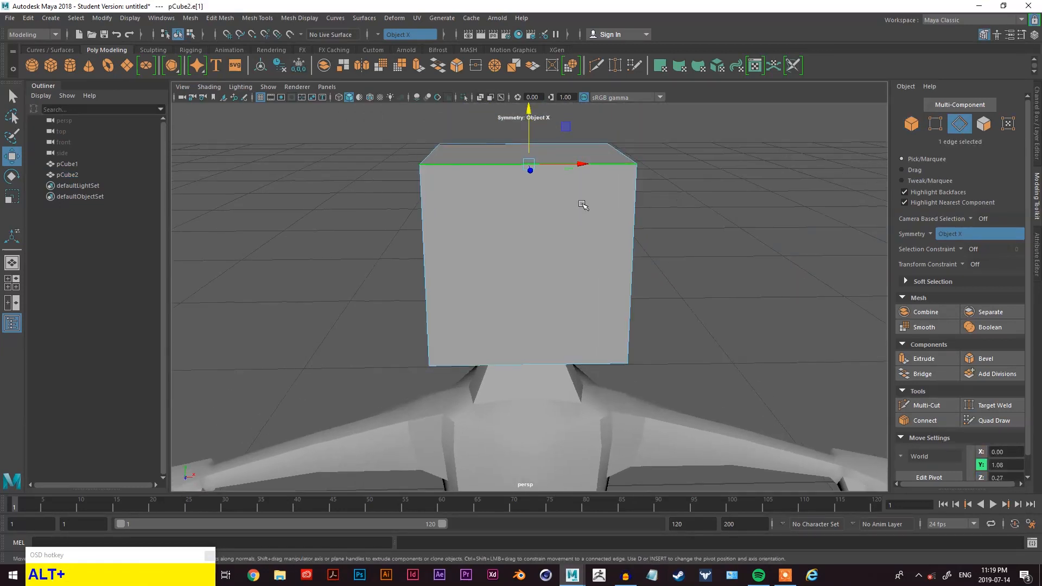
ctrl+right_click(567, 161)
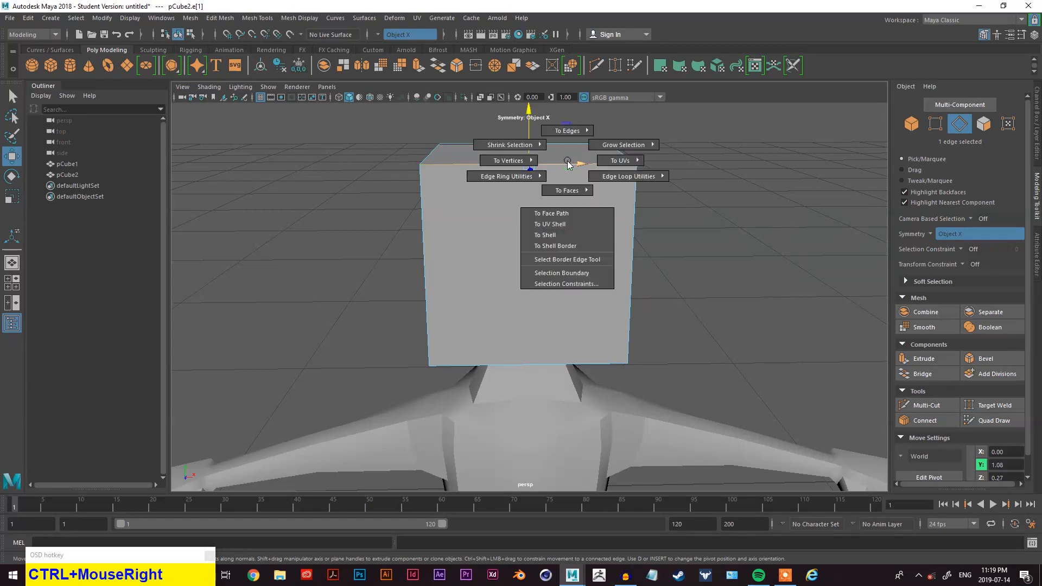
mouse_move(567, 164)
ctrl+right_down()
mouse_move(539, 174)
mouse_move(582, 162)
mouse_move(569, 161)
ctrl+right_up()
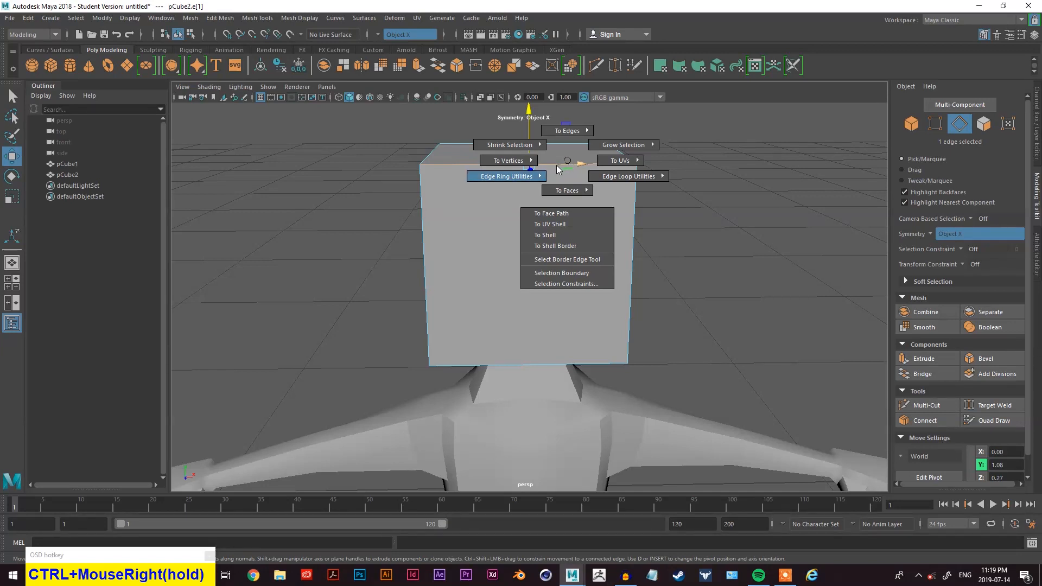
ctrl+right_drag(557, 167, 570, 196)
- Split the head cube's perpendicular edge ring through the middle as well
alt+drag(728, 221, 597, 231)
click(515, 189)
ctrl+right_drag(513, 193, 542, 227)
alt+drag(543, 227, 682, 214)
scroll(685, 212, down, 3)
right_drag(689, 209, 702, 190)
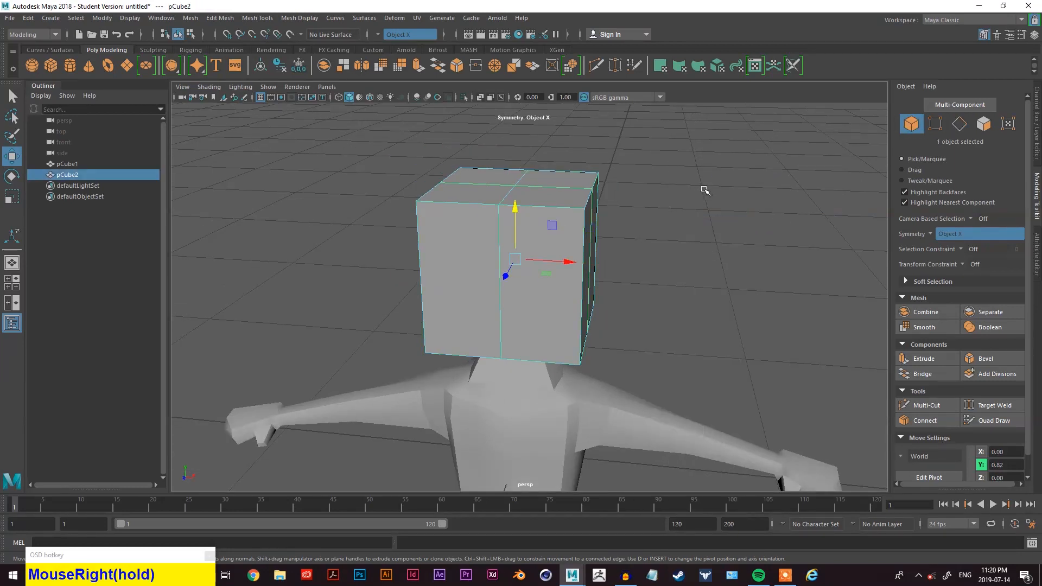
- Select a pair of vertical corner edges on the head and move them inward to round its sides
key(3)
alt+drag(669, 223, 630, 288)
key(alt+1)
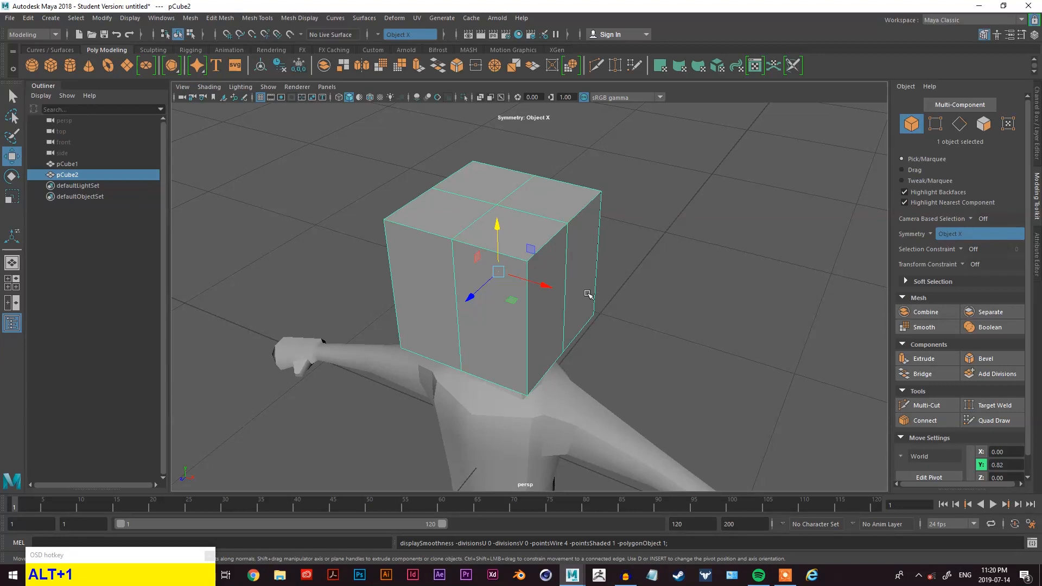
key(q)
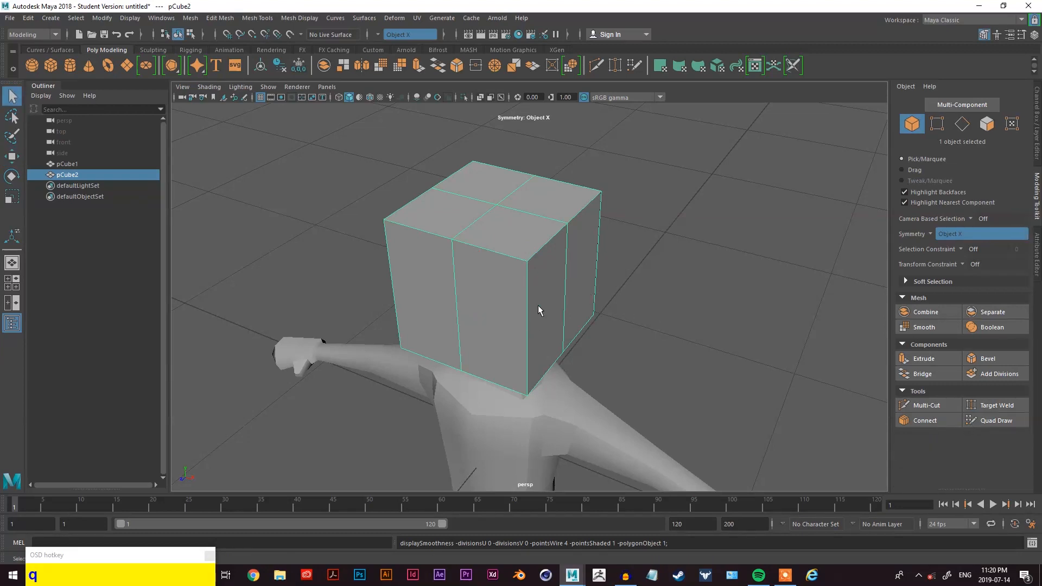
right_drag(642, 188, 639, 159)
click(538, 308)
mouse_move(538, 307)
alt+mouse_down()
mouse_move(595, 332)
mouse_move(575, 395)
mouse_move(600, 344)
mouse_move(507, 344)
mouse_move(539, 302)
mouse_move(519, 308)
alt+mouse_up()
key(w)
click(540, 303)
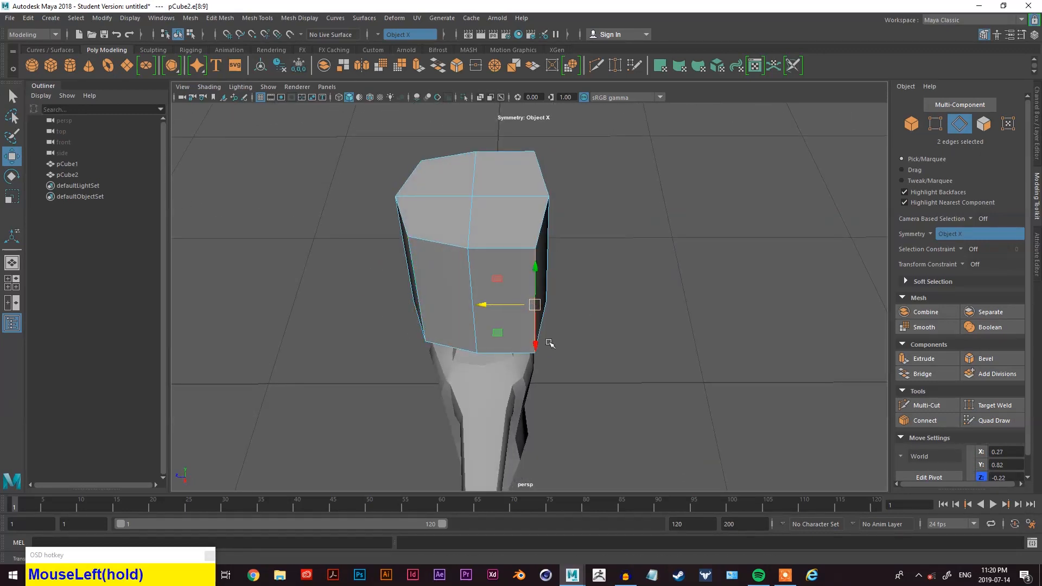
drag(539, 351, 535, 337)
right_drag(617, 264, 630, 235)
- Inspect the head's shape in smooth preview from the front
key(3)
alt+drag(576, 268, 684, 274)
scroll(659, 257, down, 4)
scroll(658, 258, up, 1)
alt+middle_drag(616, 303, 626, 254)
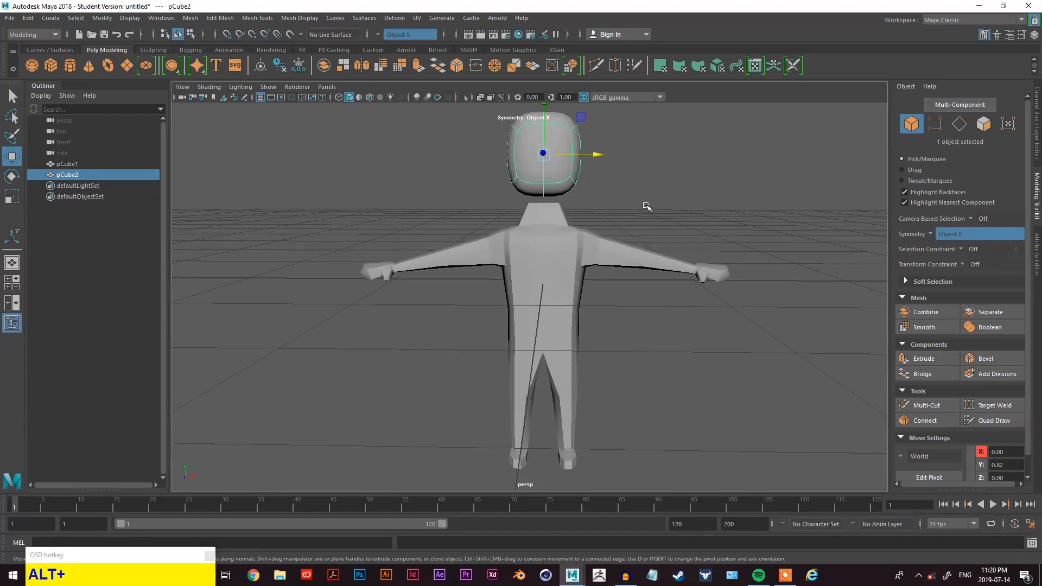
scroll(647, 207, up, 2)
alt+middle_drag(647, 207, 644, 208)
alt+drag(644, 208, 639, 298)
scroll(634, 187, up, 2)
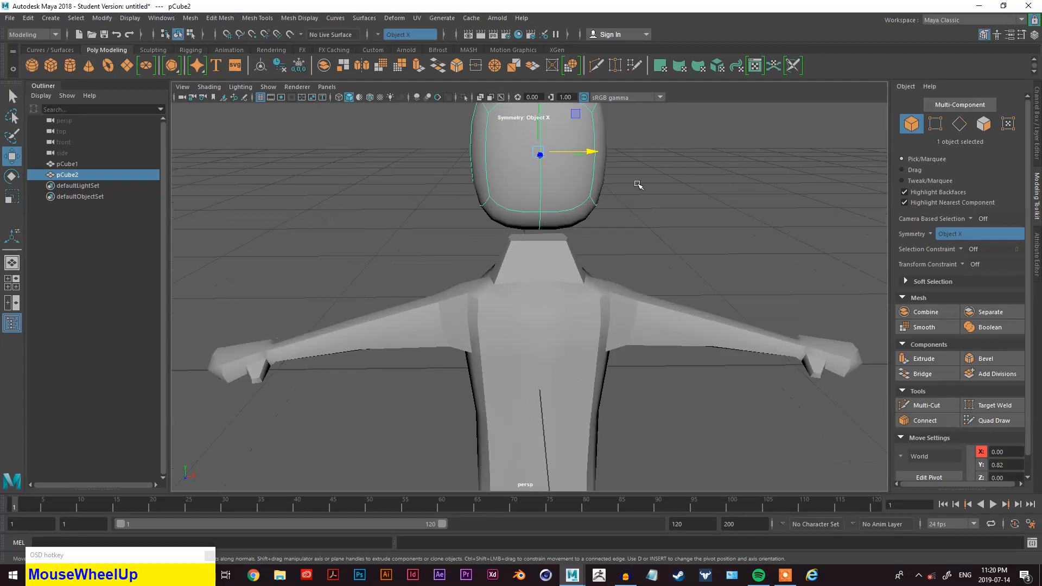
- Select the head's top row of vertices and scale them inward horizontally
alt+middle_drag(634, 188, 617, 222)
right_drag(638, 170, 604, 170)
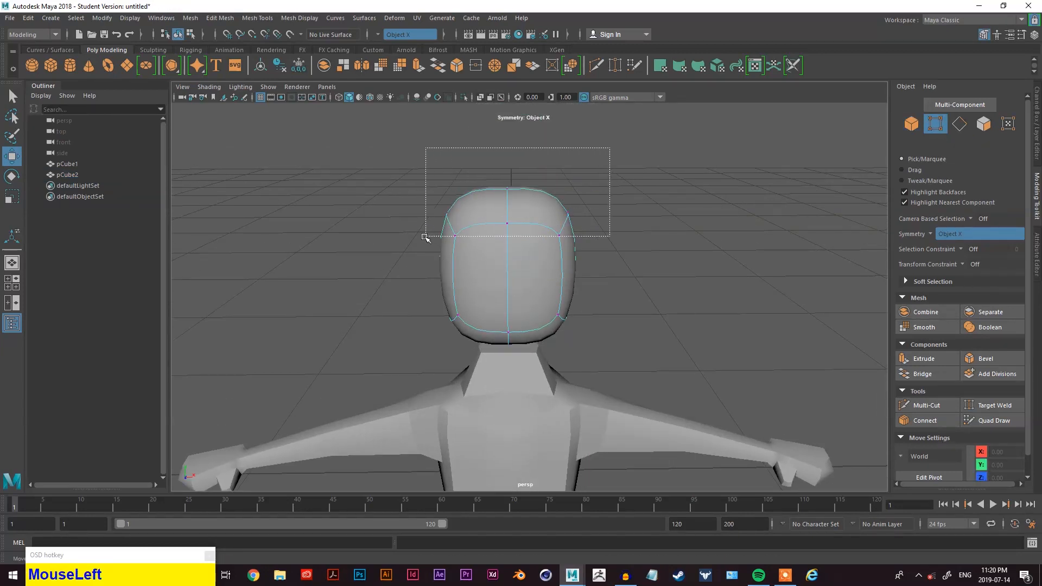
drag(429, 234, 430, 240)
key(w)
key(e)
key(r)
drag(593, 189, 580, 191)
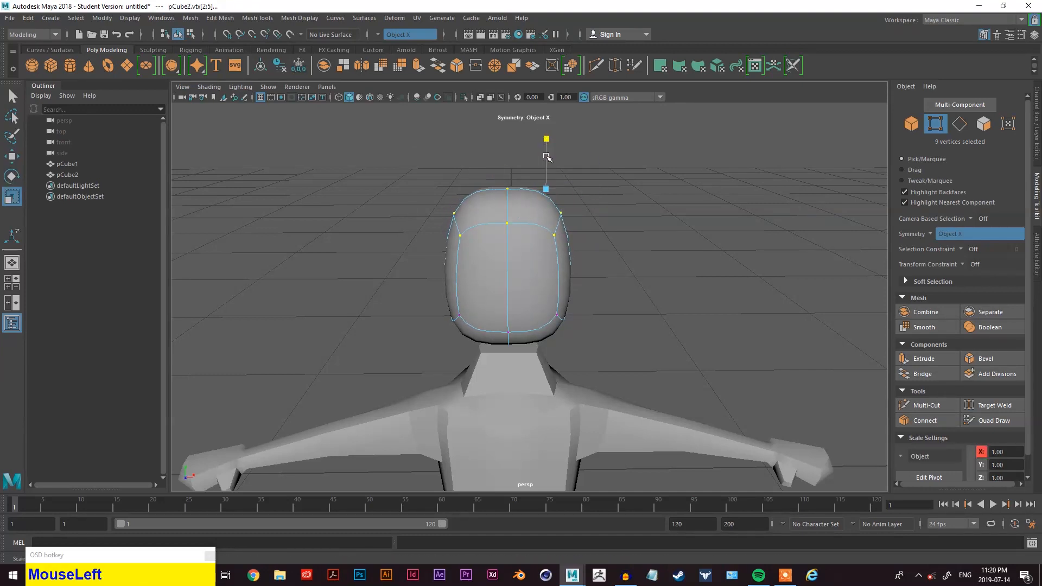
drag(593, 188, 572, 190)
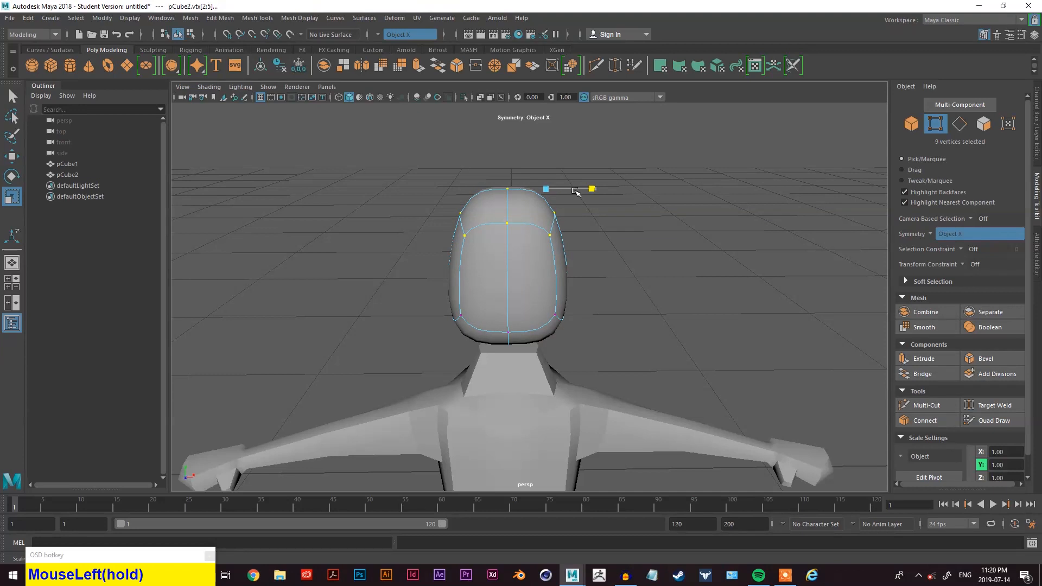
- Select vertices along the head's lower and side edges, adjust them, and return to object mode
alt+drag(638, 331, 486, 308)
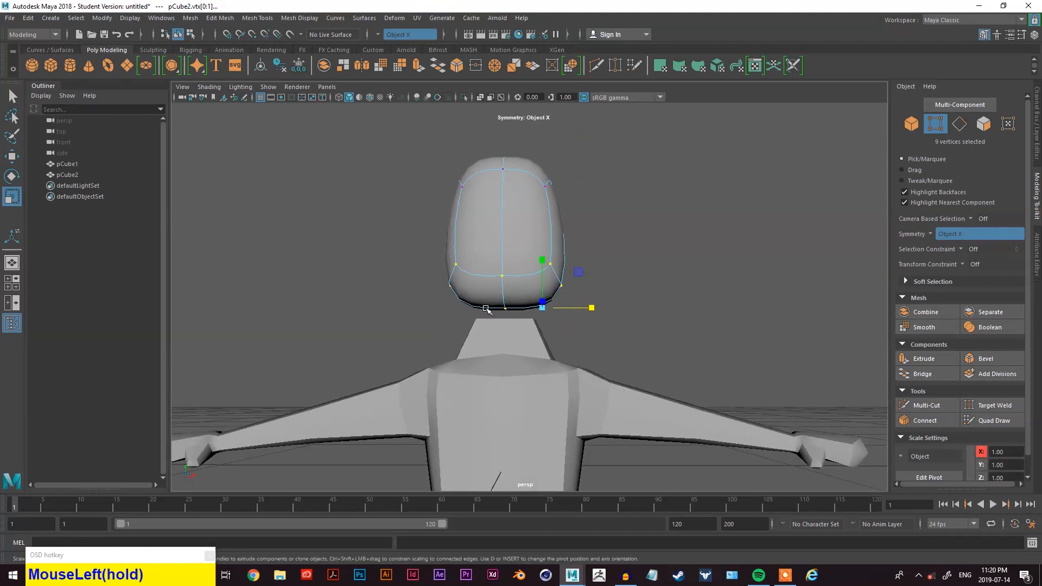
drag(590, 308, 357, 289)
drag(436, 300, 434, 301)
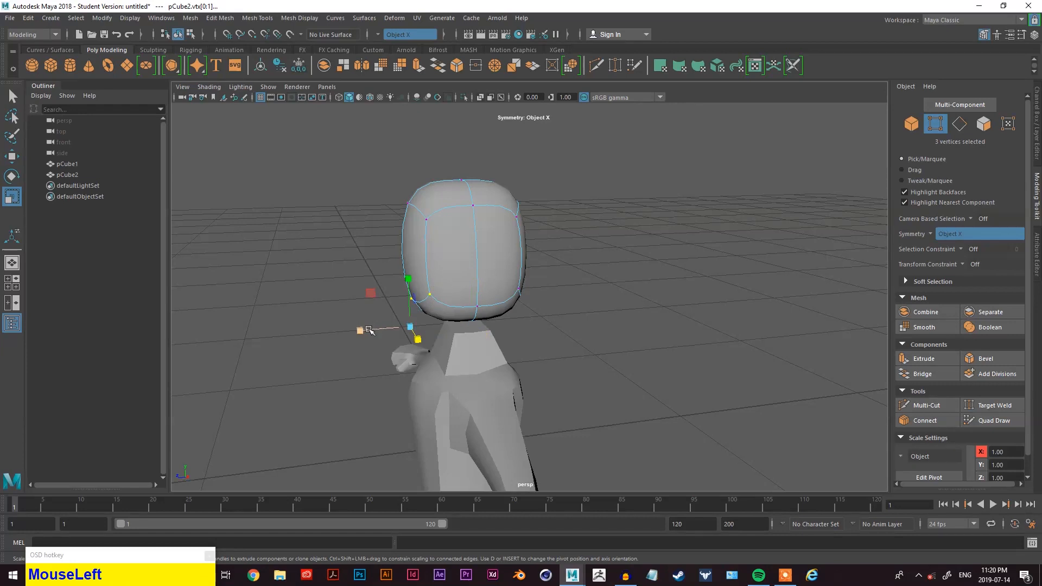
key(w)
drag(364, 330, 502, 247)
scroll(599, 298, down, 2)
scroll(591, 301, up, 1)
scroll(512, 294, up, 1)
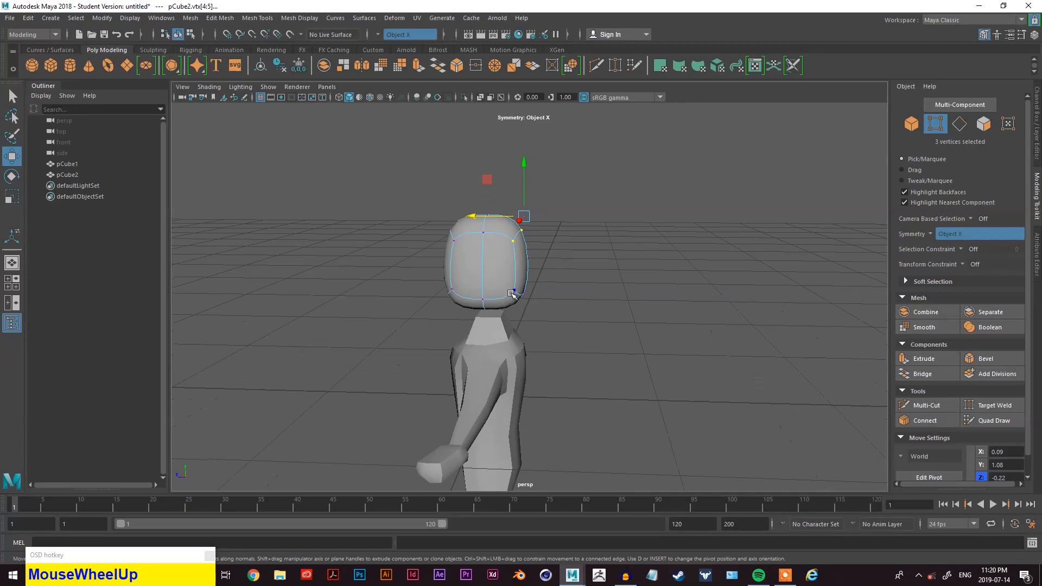
right_drag(590, 213, 624, 200)
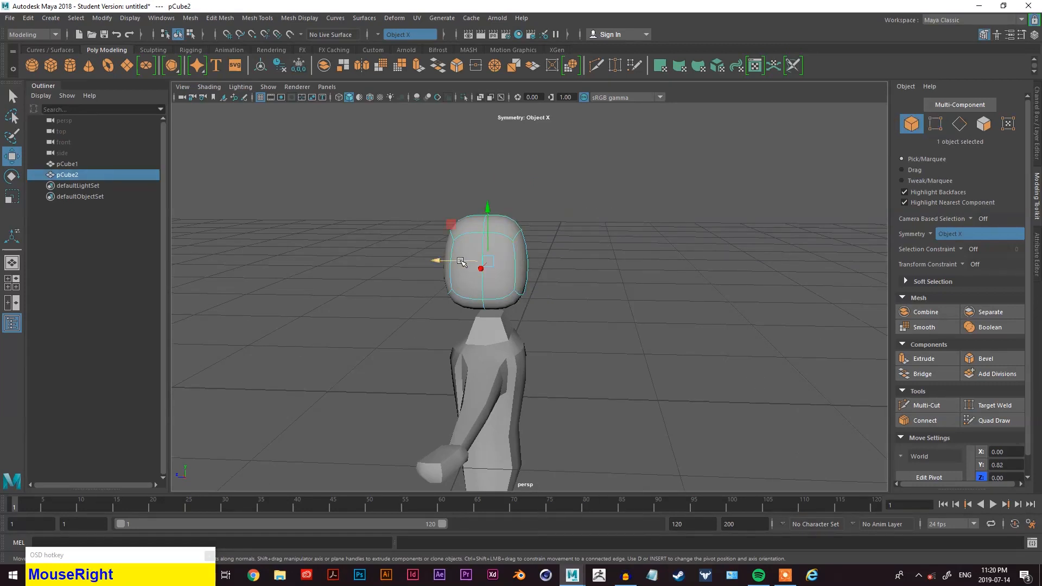
- Nudge the head forward to about 0.04 in Z and rotate it slightly
drag(461, 262, 448, 262)
alt+drag(549, 286, 564, 281)
key(w)
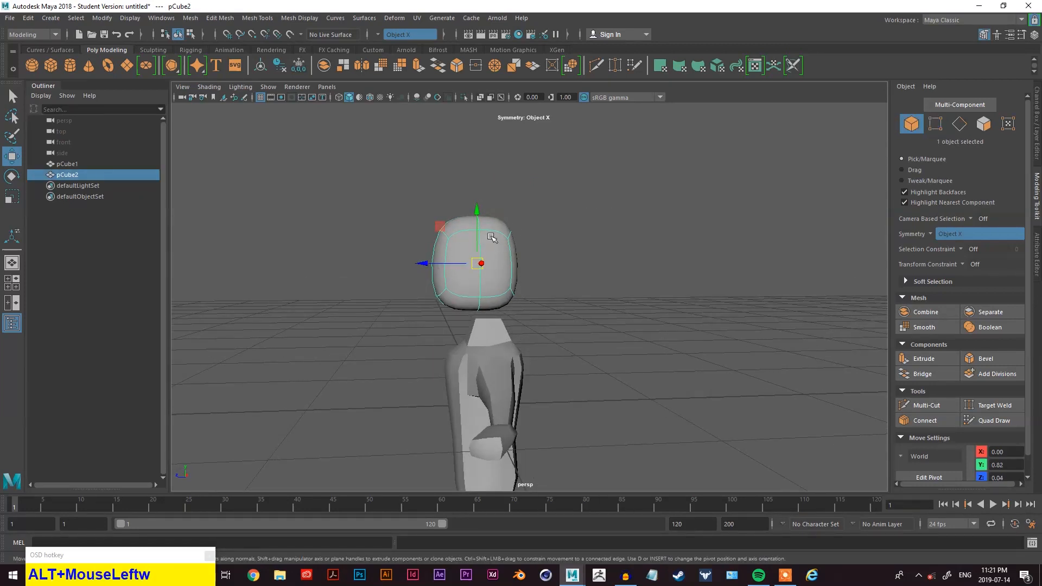
key(e)
drag(438, 233, 466, 246)
key(w)
click(588, 279)
alt+scroll(540, 309, up, 5)
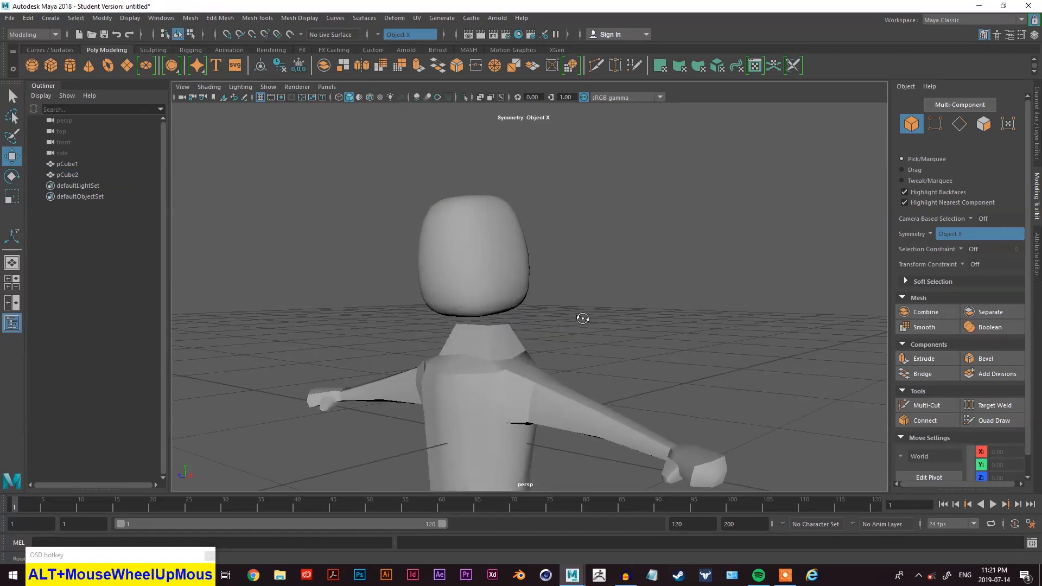
click(565, 281)
key(1)
alt+drag(567, 274, 635, 296)
right_drag(635, 198, 631, 166)
click(524, 272)
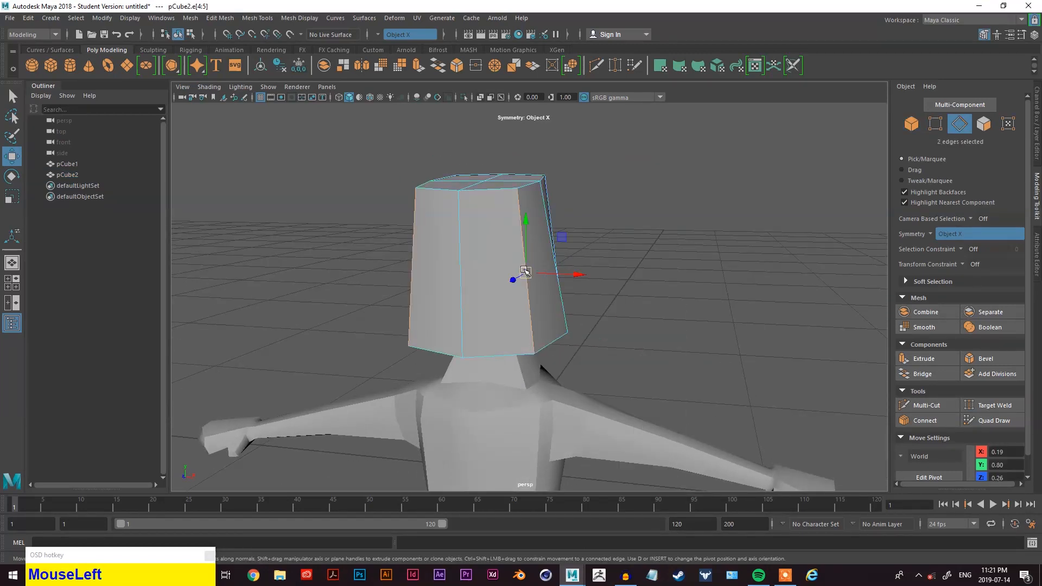
key(space)
drag(451, 297, 464, 386)
alt+drag(529, 283, 541, 304)
right_drag(589, 267, 629, 231)
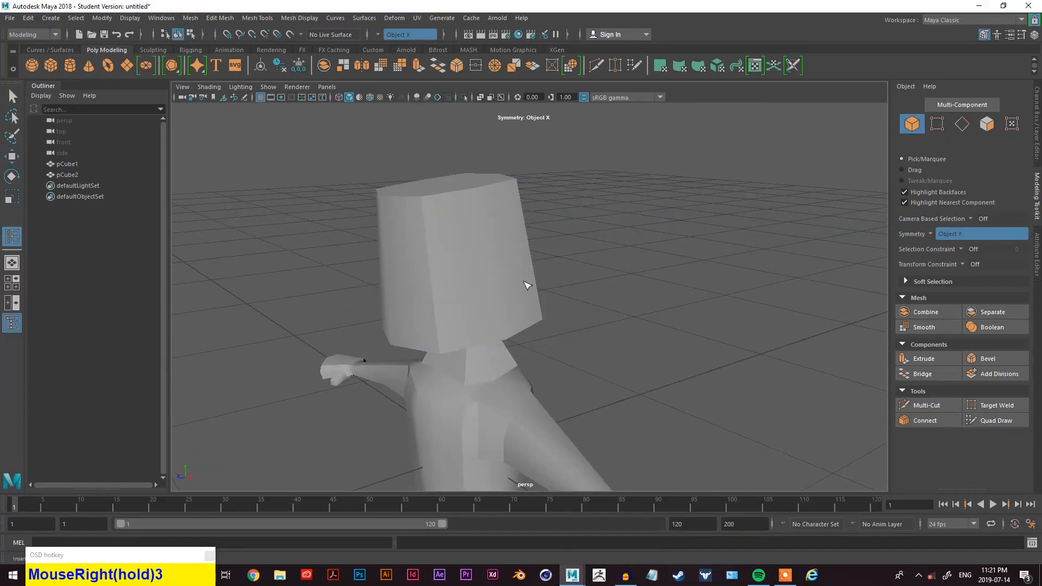
key(3)
right_drag(440, 267, 449, 245)
alt+drag(415, 298, 478, 263)
right_drag(477, 264, 462, 261)
click(650, 290)
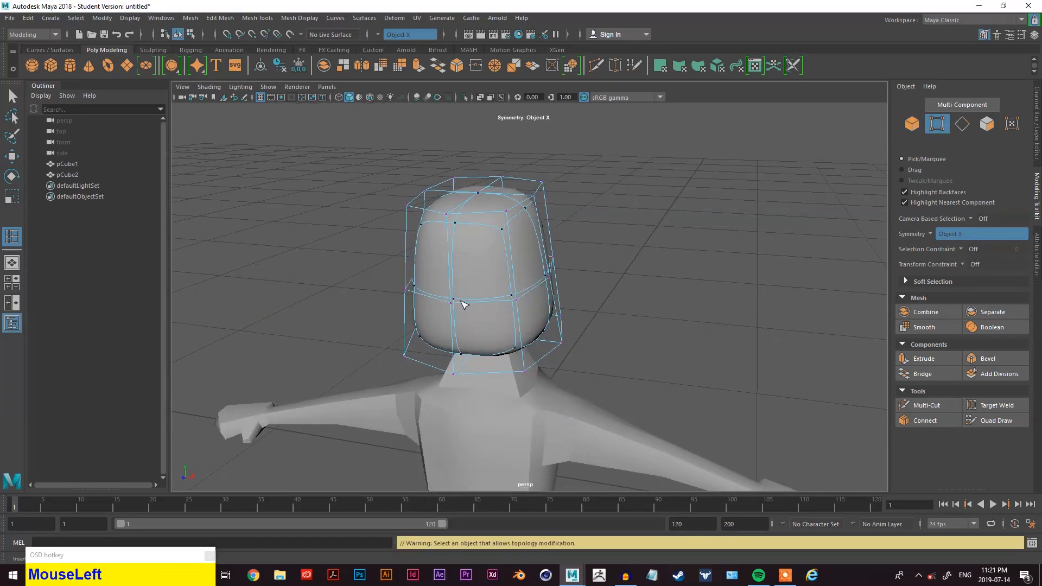
- Insert a horizontal edge loop around the middle of the head
click(460, 304)
alt+drag(456, 316, 453, 307)
right_drag(462, 263, 516, 270)
right_click(489, 267)
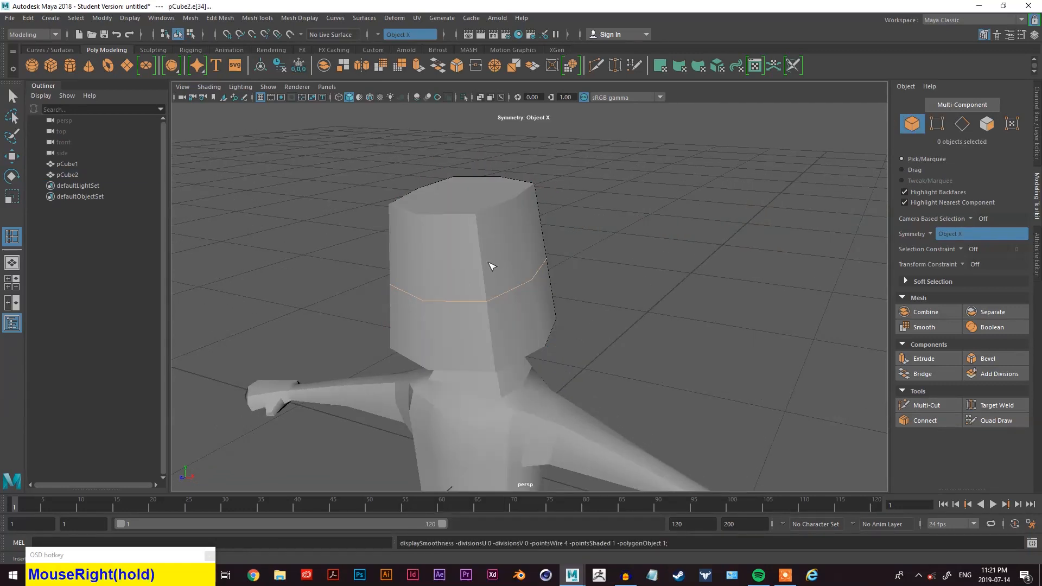
key(3)
right_drag(489, 267, 448, 279)
click(425, 308)
key(z)
key(q)
click(428, 298)
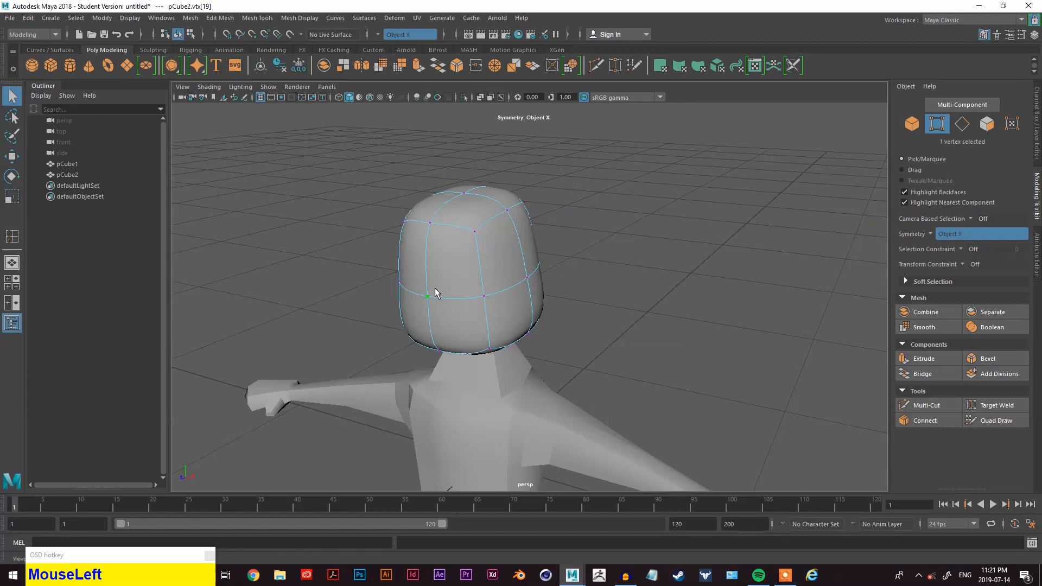
- Move a side vertex of the head outward to about 0.41 in Z
alt+middle_drag(515, 308, 543, 283)
alt+drag(543, 282, 479, 309)
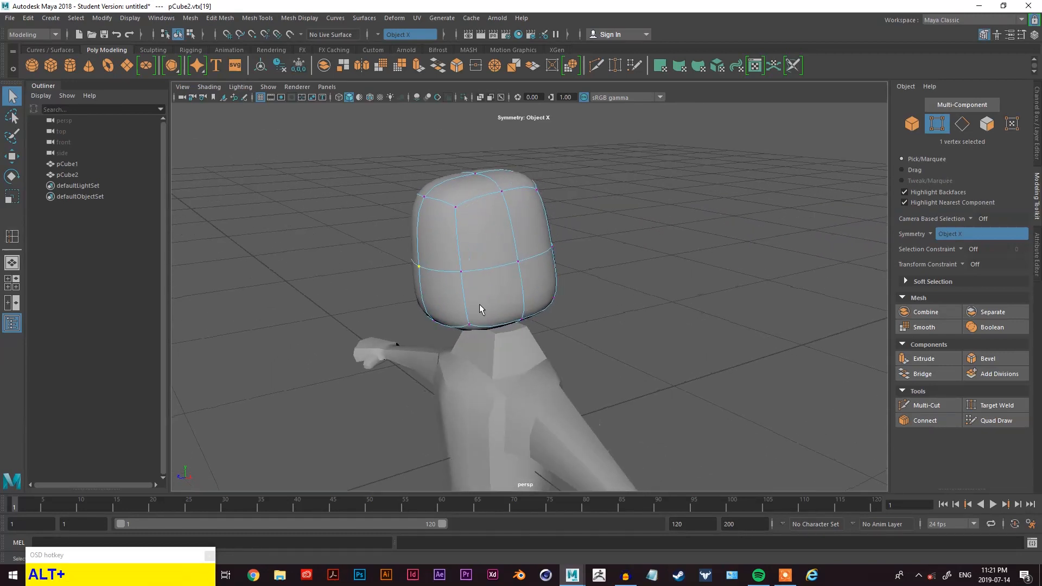
scroll(429, 274, up, 2)
key(w)
drag(350, 271, 372, 271)
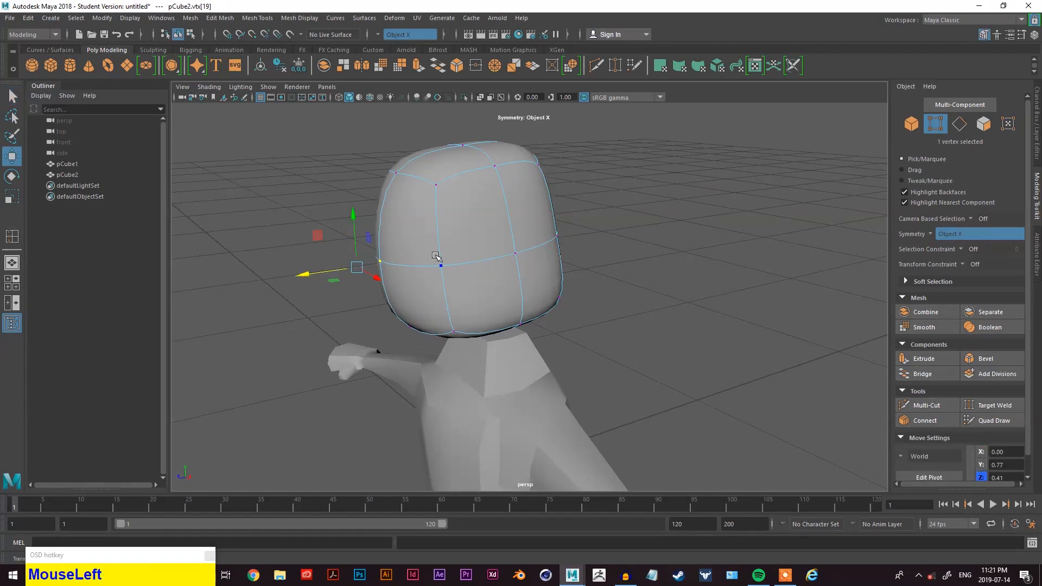
- Insert another horizontal edge loop around the upper part of the head
key(1)
right_drag(681, 170, 682, 142)
click(436, 213)
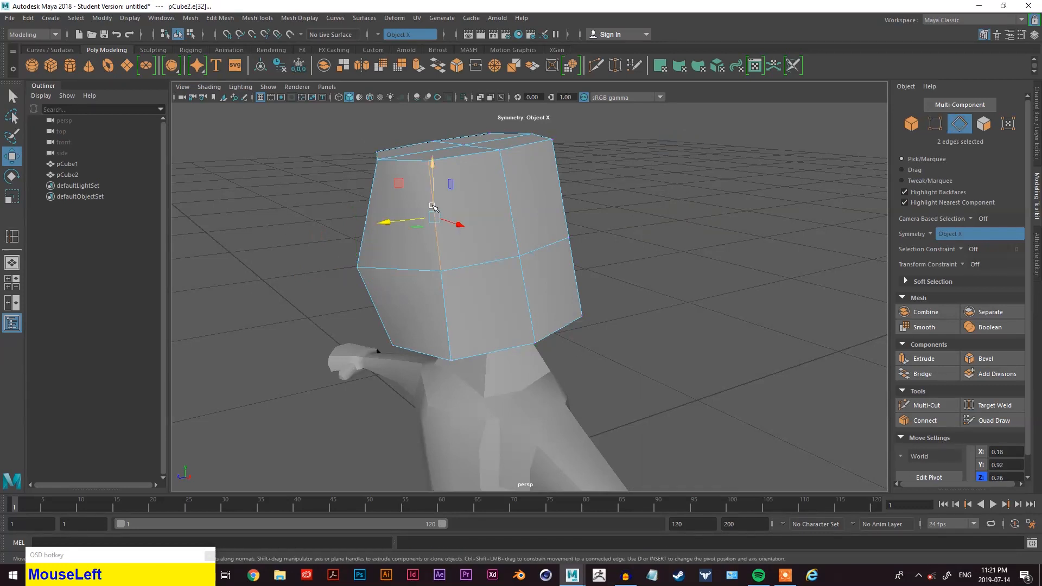
key(space)
drag(364, 232, 386, 304)
drag(432, 228, 438, 222)
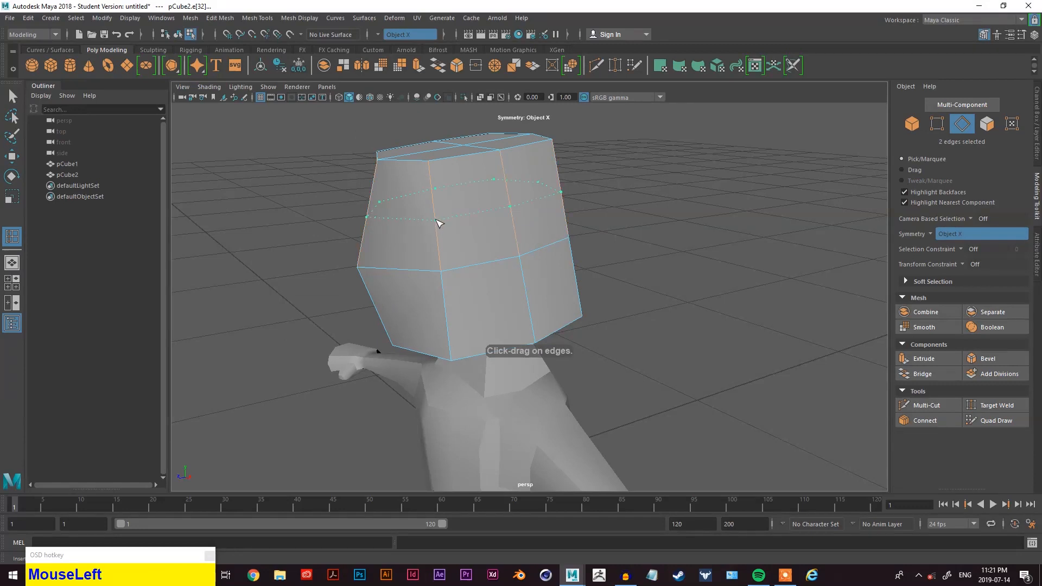
right_drag(623, 168, 658, 158)
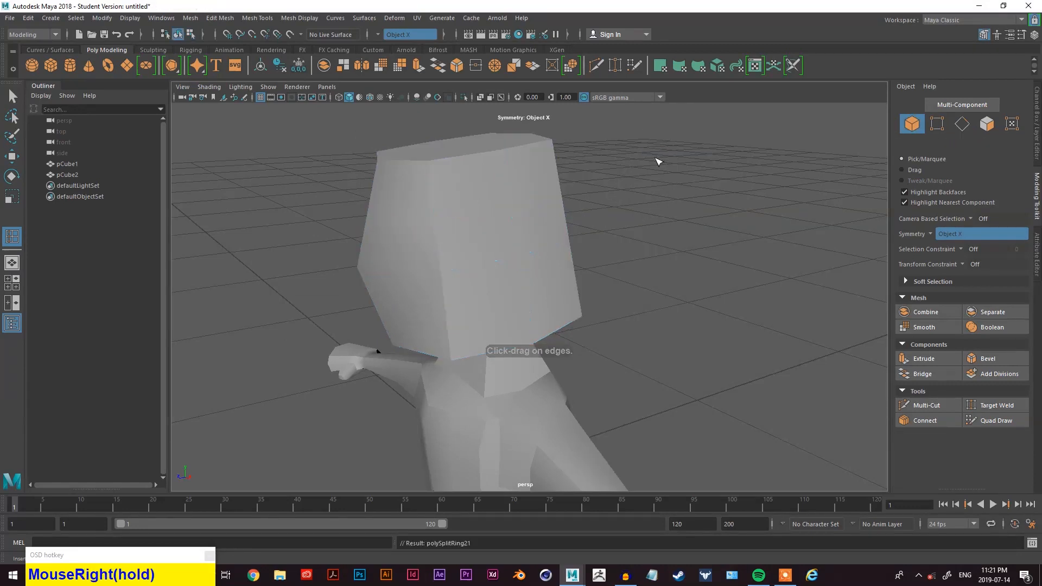
click(434, 235)
key(3)
right_drag(512, 231, 483, 226)
key(1)
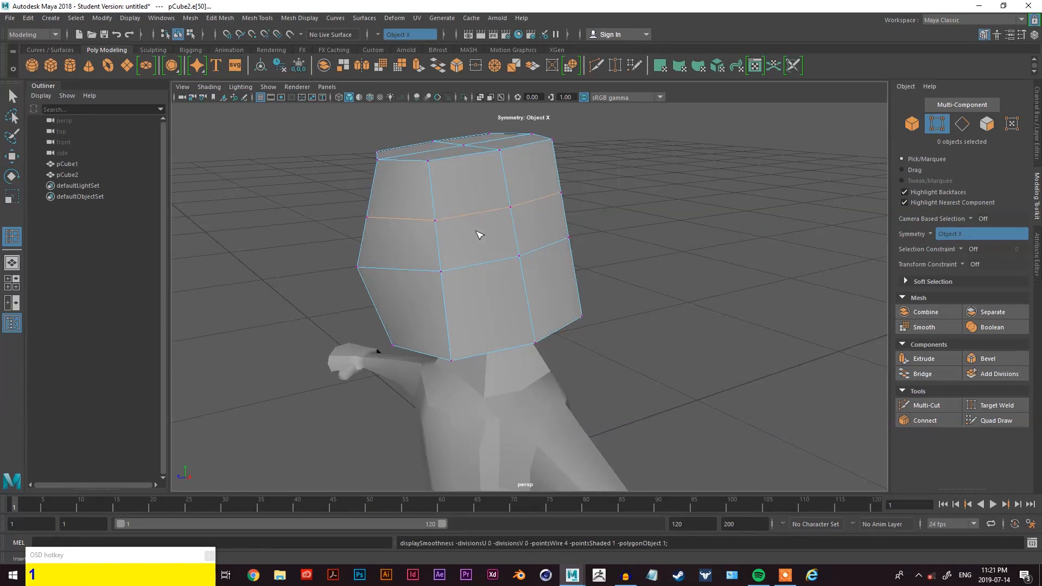
- Move a side vertex on the head's upper loop to about 0.78 in Y and 0.30 in Z
key(q)
key(3)
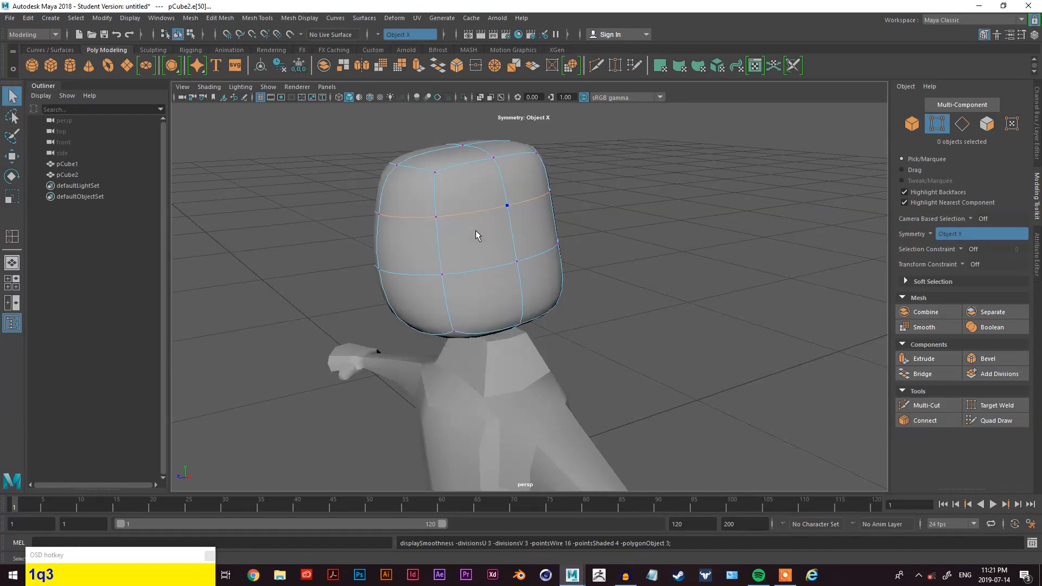
click(379, 216)
key(w)
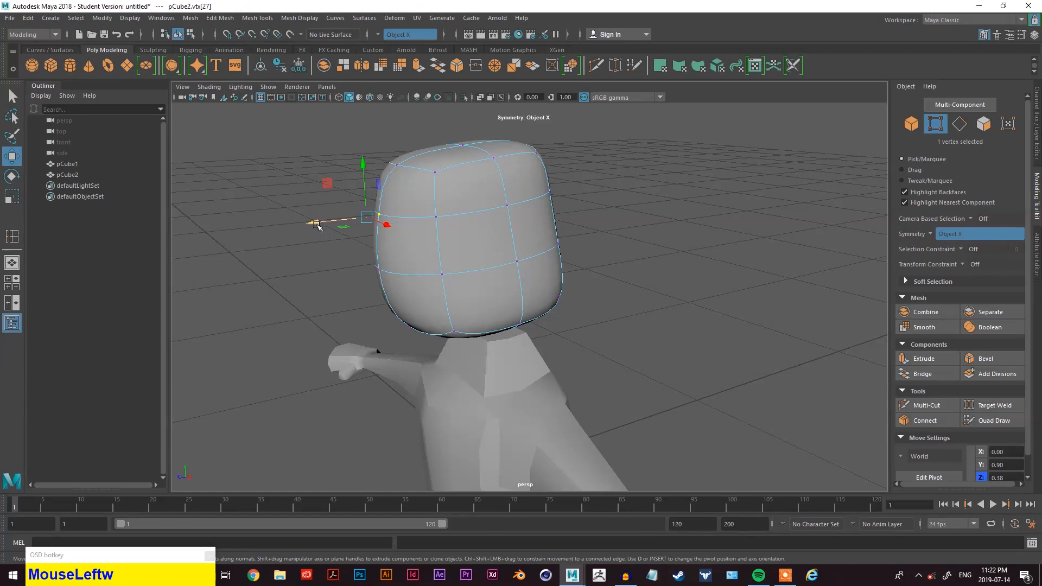
drag(315, 224, 355, 211)
drag(382, 174, 390, 219)
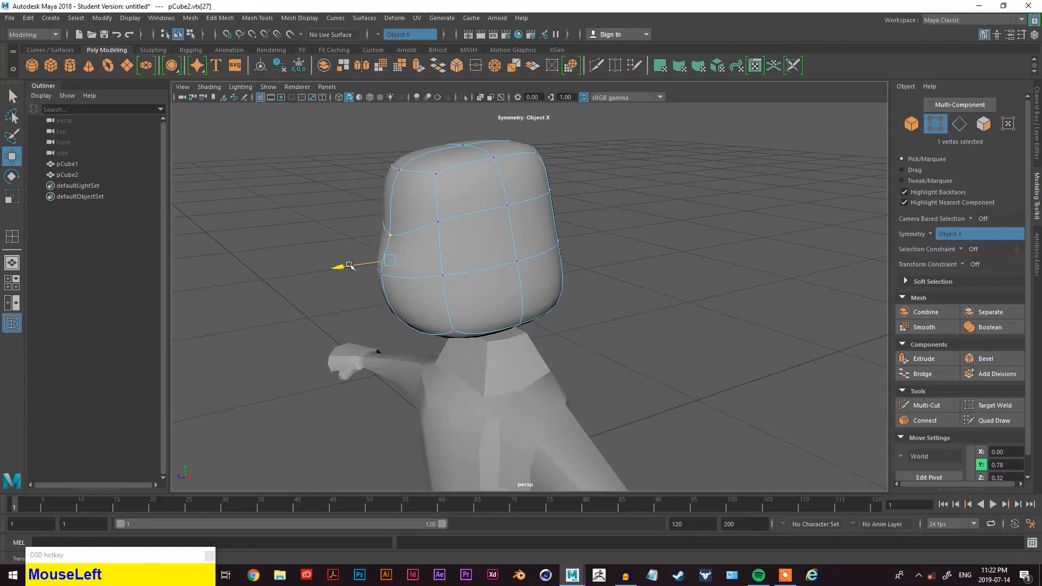
drag(345, 267, 360, 263)
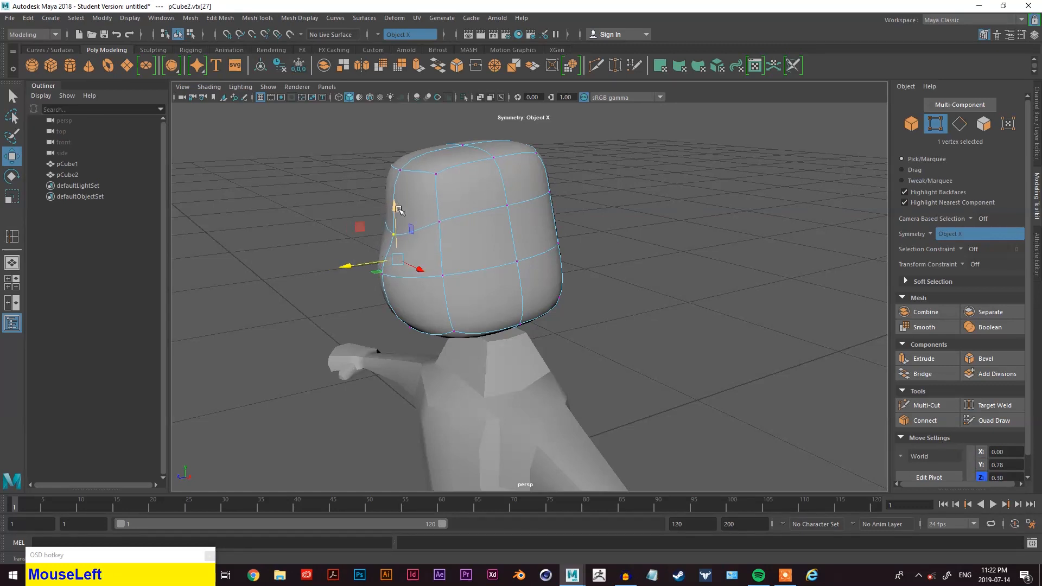
key(q)
click(381, 275)
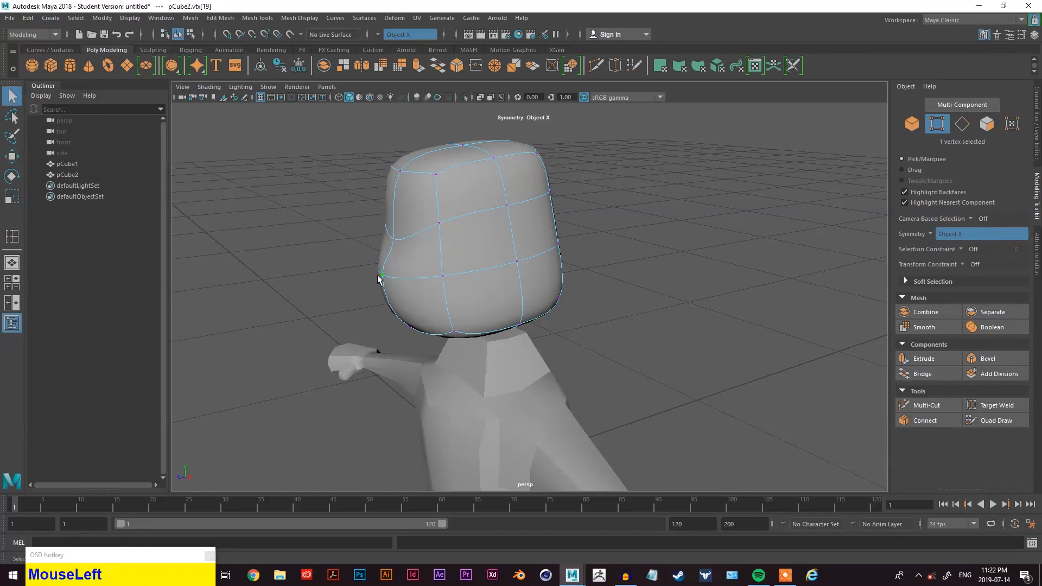
- Select the head's top corner vertices and pull them slightly inward
key(w)
mouse_move(349, 270)
alt+mouse_down()
mouse_move(485, 266)
mouse_move(392, 277)
mouse_move(342, 266)
alt+mouse_up()
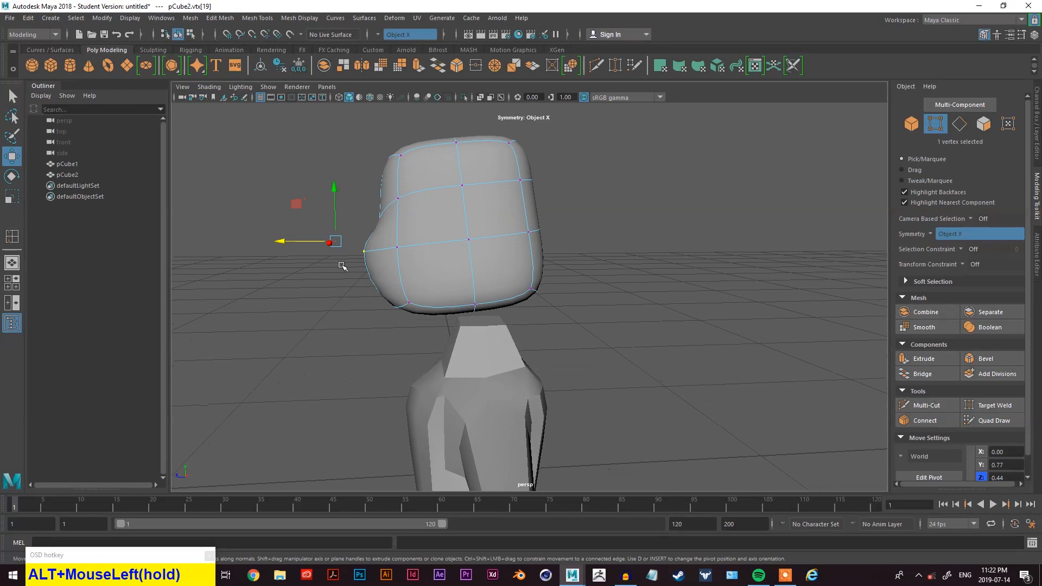
click(280, 240)
alt+drag(450, 281, 614, 269)
alt+middle_drag(661, 197, 628, 223)
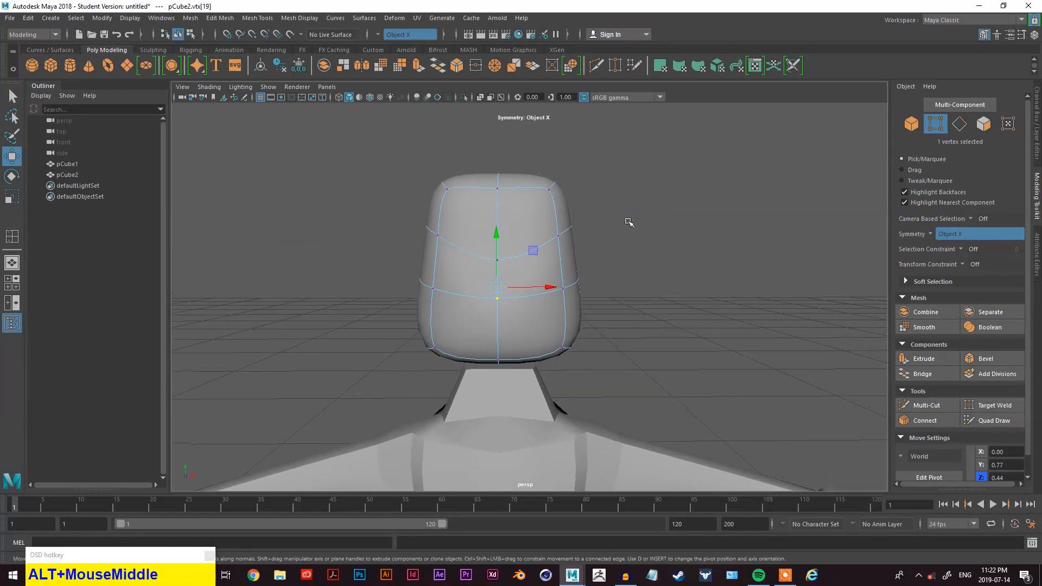
drag(632, 152, 530, 252)
drag(611, 205, 618, 205)
drag(618, 153, 547, 203)
drag(621, 177, 603, 179)
- Select the head's bottom corner vertices and pull them inward to narrow the chin
drag(631, 345, 559, 355)
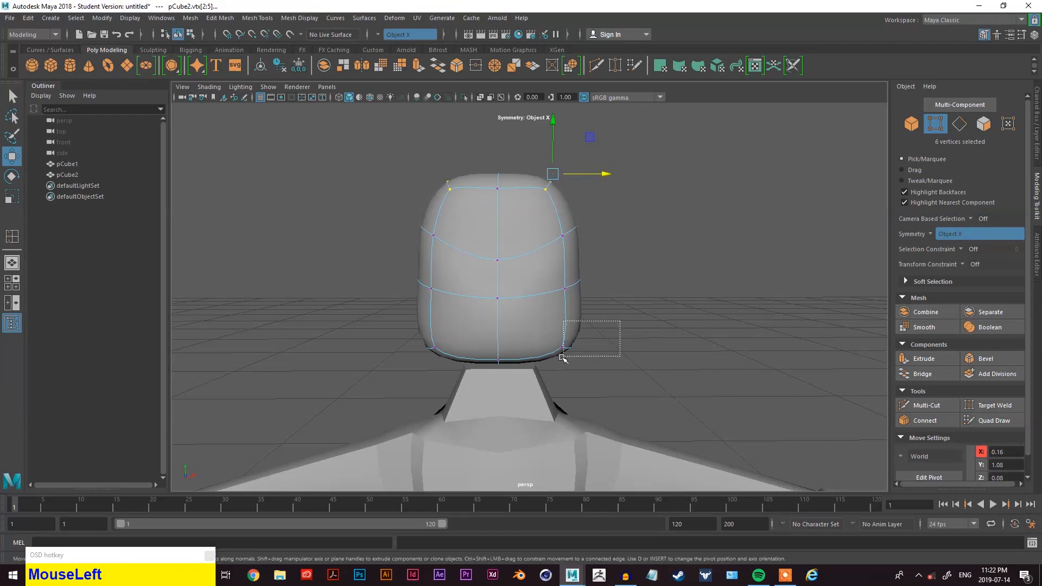
drag(637, 354, 518, 275)
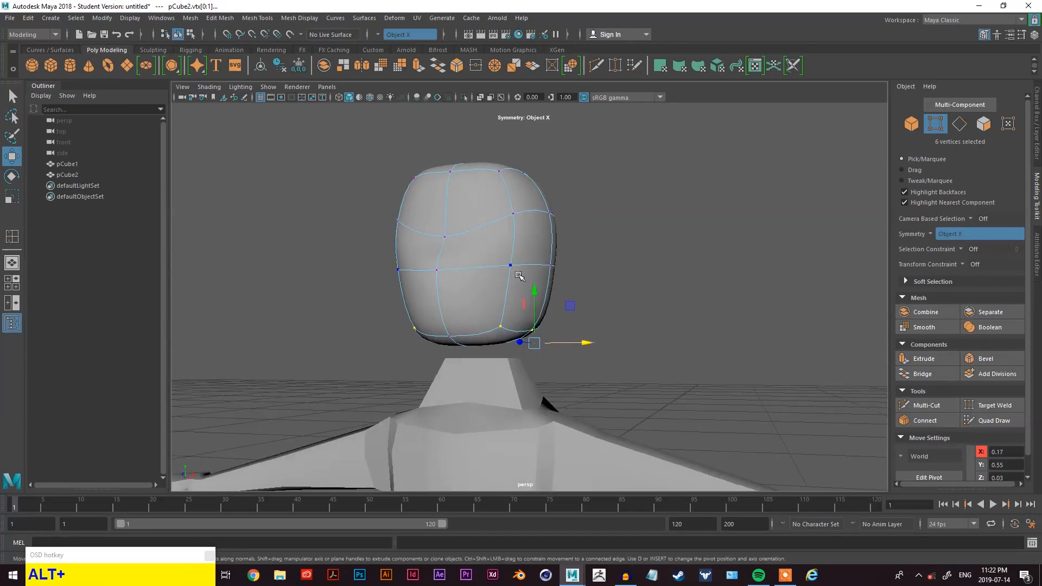
click(511, 265)
drag(585, 256, 625, 292)
drag(627, 294, 538, 346)
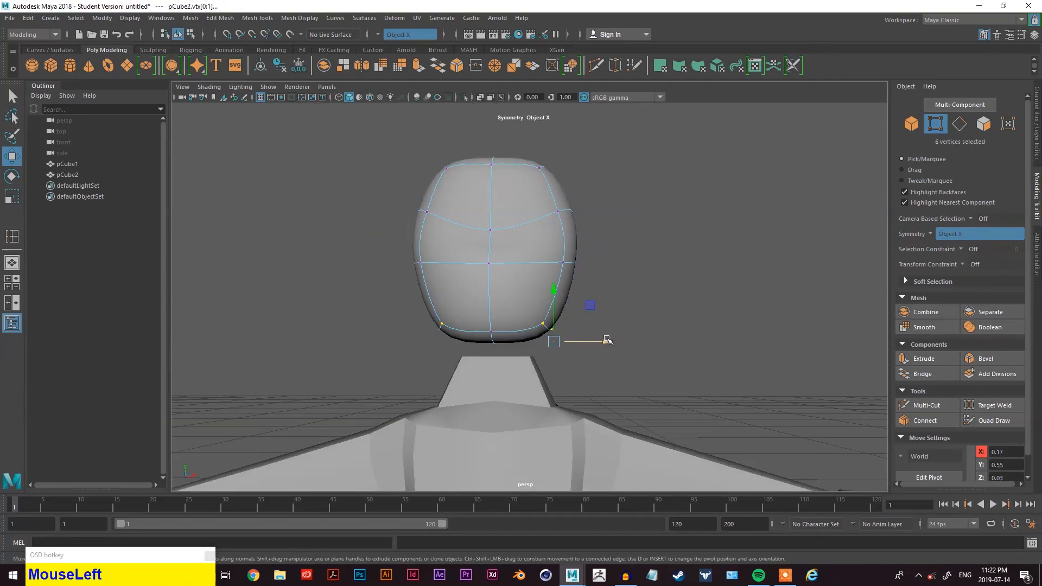
drag(607, 340, 594, 342)
drag(543, 304, 543, 292)
mouse_move(509, 345)
alt+mouse_down()
mouse_move(538, 329)
mouse_move(508, 334)
alt+mouse_up()
drag(519, 291, 506, 310)
alt+drag(506, 310, 435, 328)
- Raise the head's top vertices, including the top centre vertex, to about 1.14 in Y to dome the crown
drag(357, 197, 406, 209)
click(419, 192)
drag(304, 193, 434, 228)
alt+drag(340, 236, 539, 246)
drag(727, 235, 737, 237)
alt+drag(737, 237, 480, 255)
drag(591, 254, 515, 333)
drag(499, 296, 494, 297)
drag(573, 246, 502, 262)
drag(553, 161, 478, 183)
drag(439, 151, 462, 201)
drag(453, 161, 600, 181)
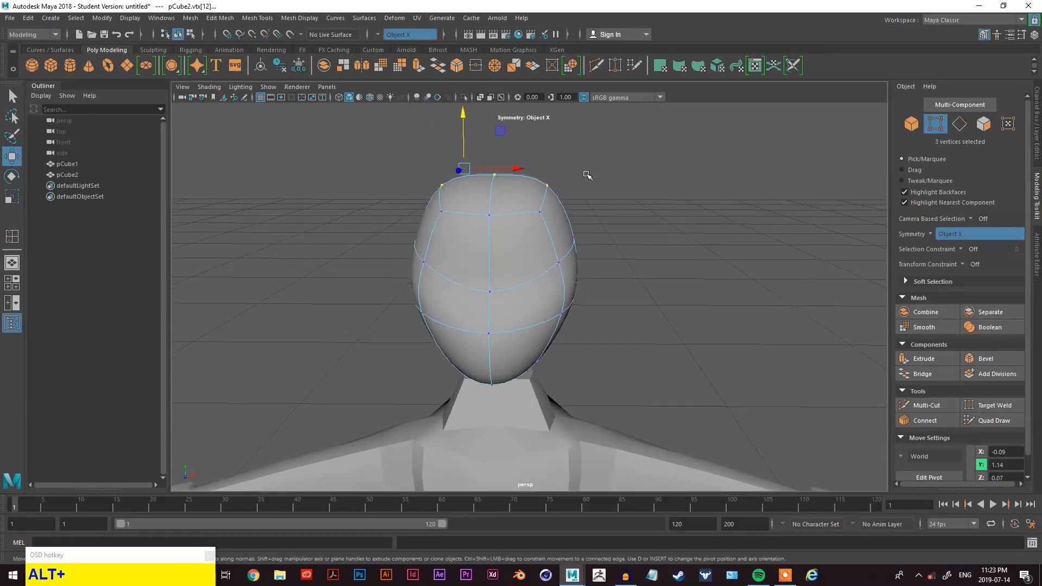
drag(490, 180, 489, 181)
drag(494, 131, 494, 114)
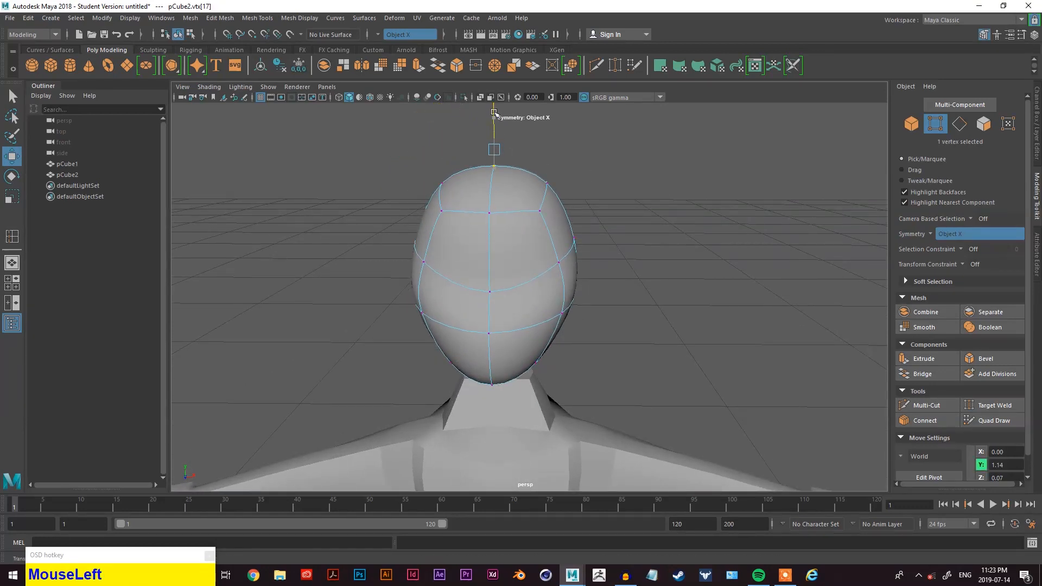
- Adjust the upper back vertices of the head and lower a pair of side vertices to about 0.75 in Y
alt+drag(564, 175, 463, 196)
drag(564, 159, 510, 198)
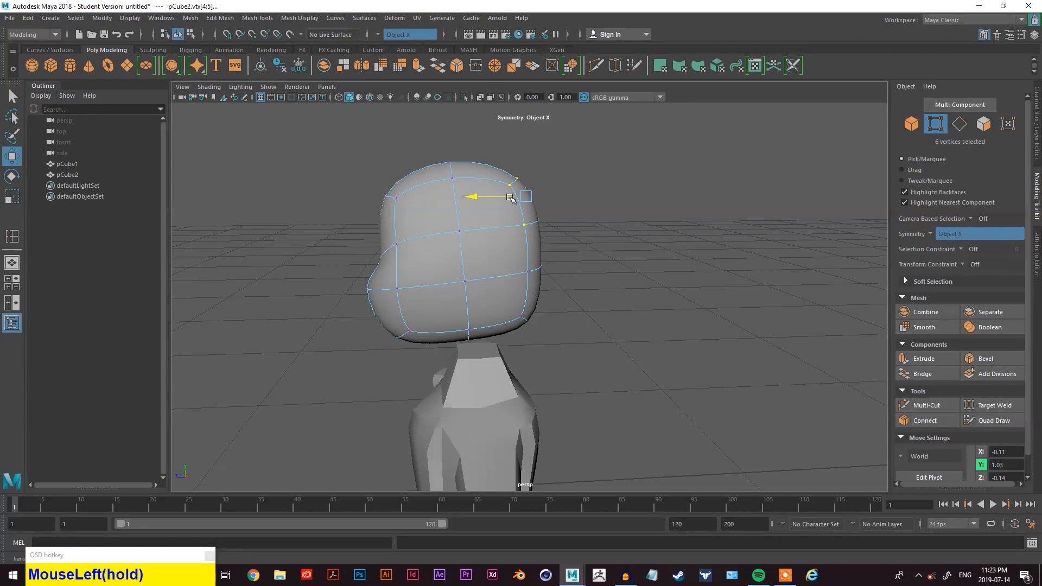
drag(586, 269, 500, 305)
drag(576, 249, 681, 310)
click(565, 262)
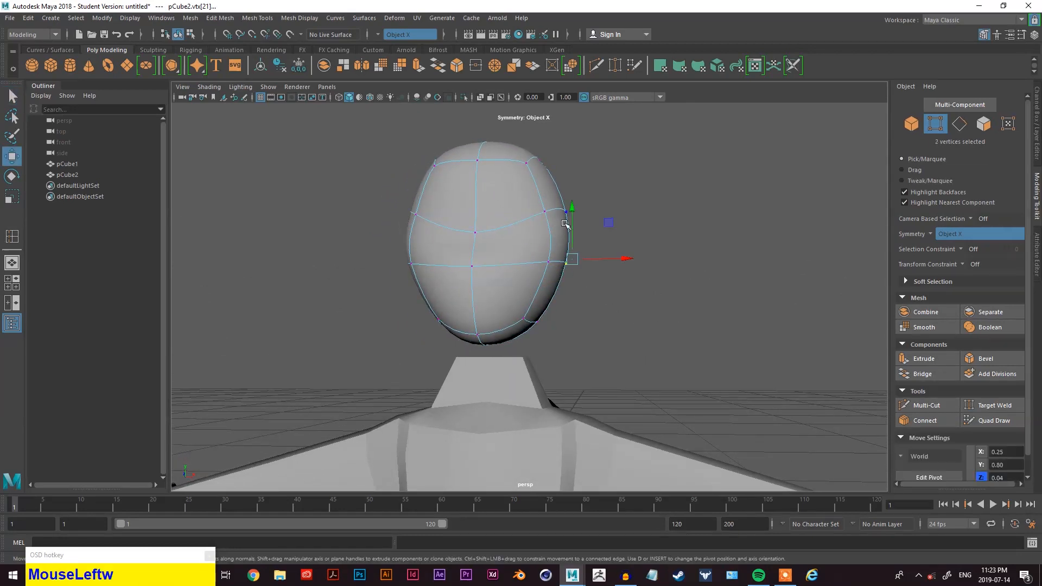
drag(575, 231, 580, 250)
alt+drag(580, 250, 600, 279)
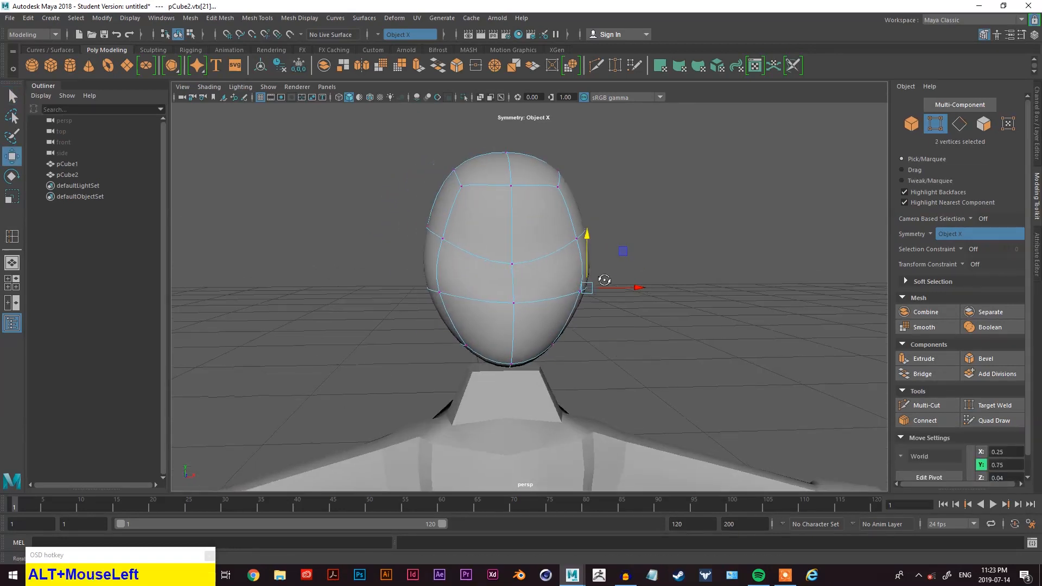
- Scale the head object to about 0.64 in X and 0.54 in Y and Z
scroll(600, 275, down, 5)
scroll(581, 330, up, 3)
right_drag(633, 228, 653, 230)
key(3)
key(q)
key(w)
key(e)
key(r)
click(510, 281)
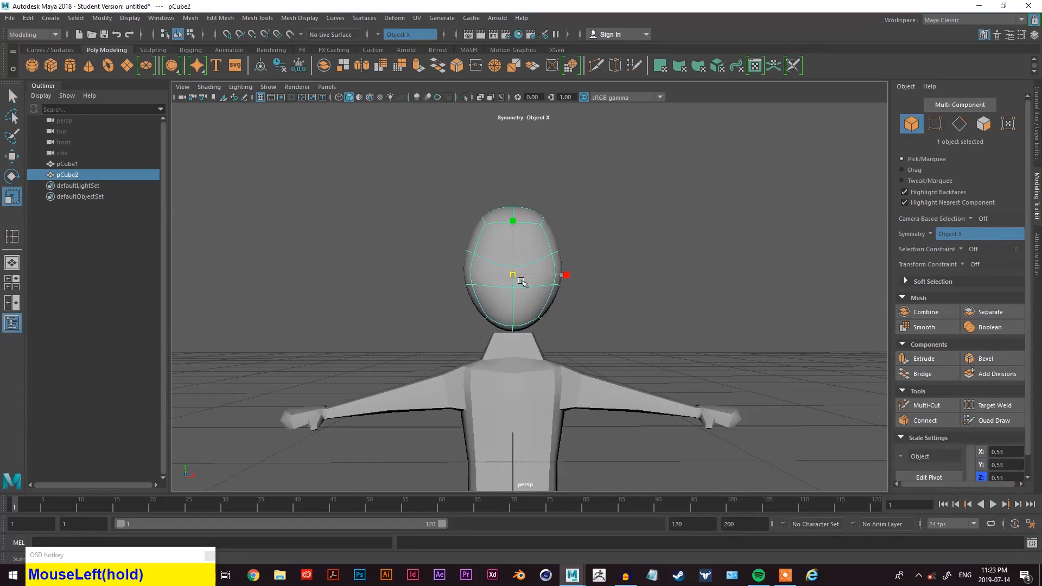
drag(564, 275, 568, 275)
alt+drag(569, 275, 435, 307)
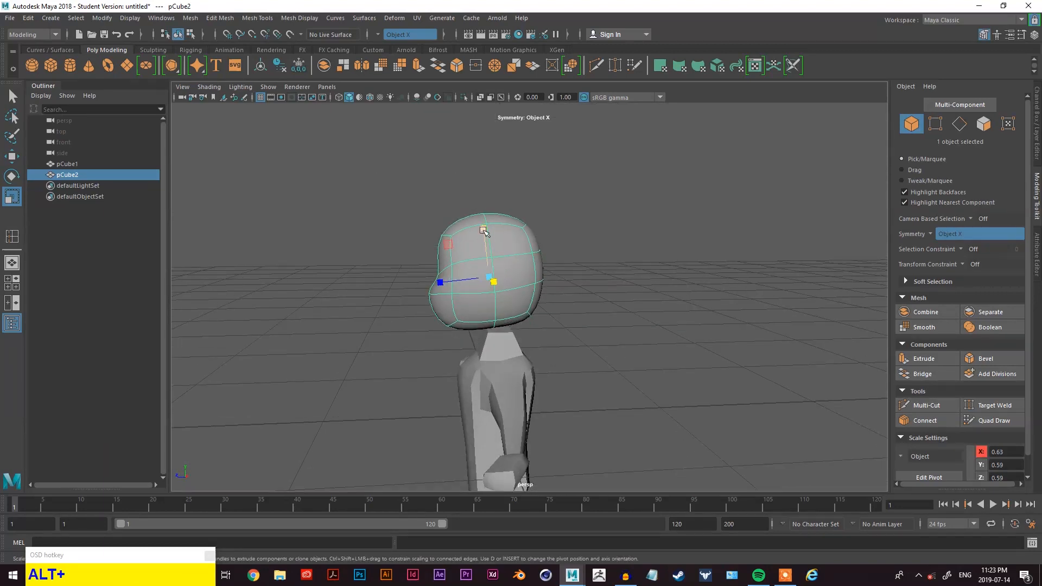
drag(484, 228, 485, 232)
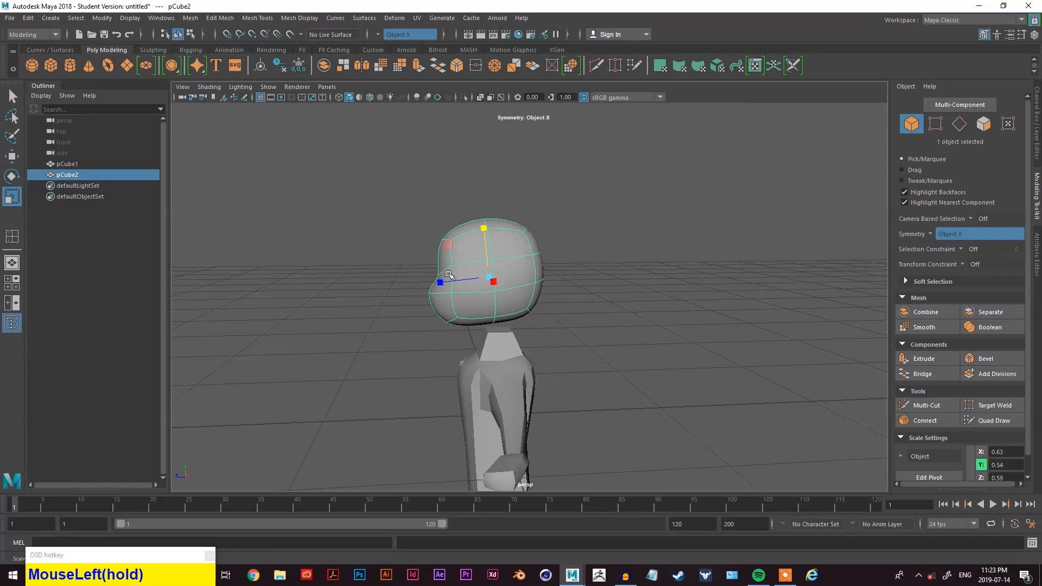
alt+drag(459, 285, 553, 284)
click(552, 280)
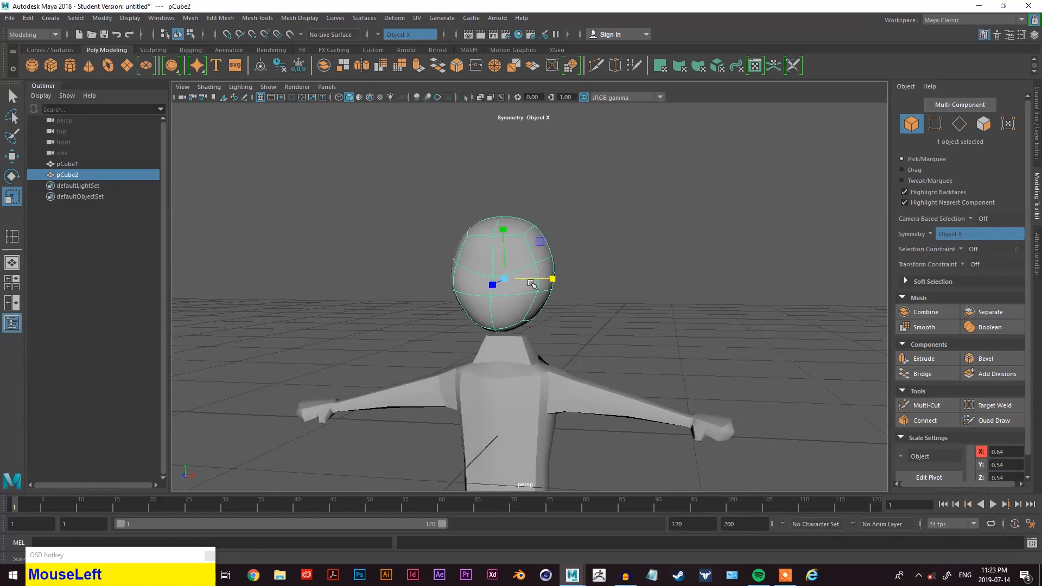
alt+drag(524, 273, 465, 278)
key(w)
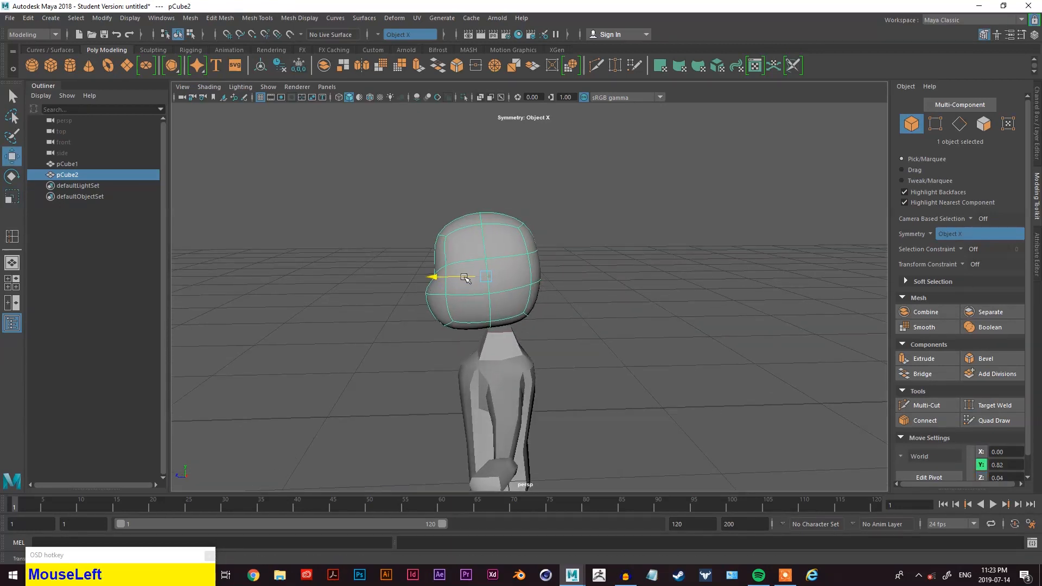
- Preview the body mesh with smooth display
scroll(484, 249, down, 2)
alt+drag(543, 307, 740, 340)
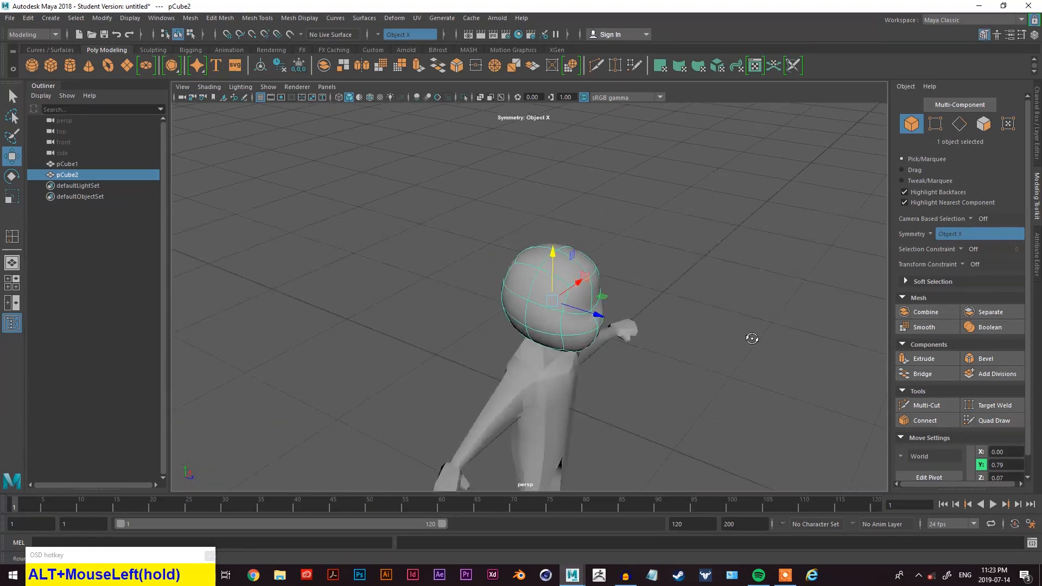
scroll(656, 327, down, 2)
scroll(625, 372, up, 2)
alt+drag(626, 372, 593, 360)
alt+middle_drag(594, 361, 570, 282)
right_drag(707, 212, 732, 202)
click(525, 309)
key(3)
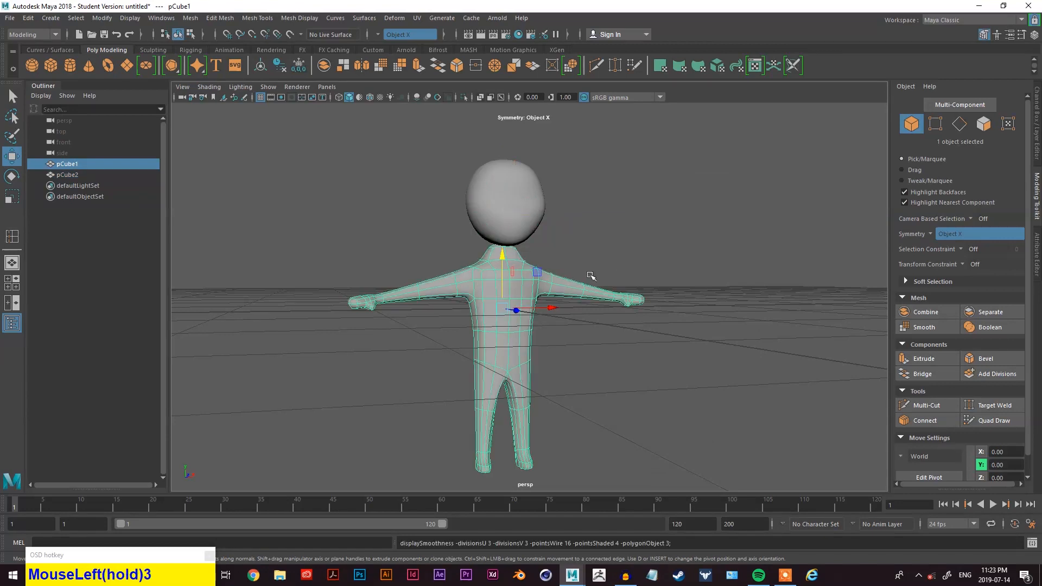
- Move the head up to about 0.90 in Y
click(620, 246)
alt+drag(621, 246, 542, 242)
click(496, 206)
key(w)
click(577, 342)
alt+drag(577, 342, 613, 344)
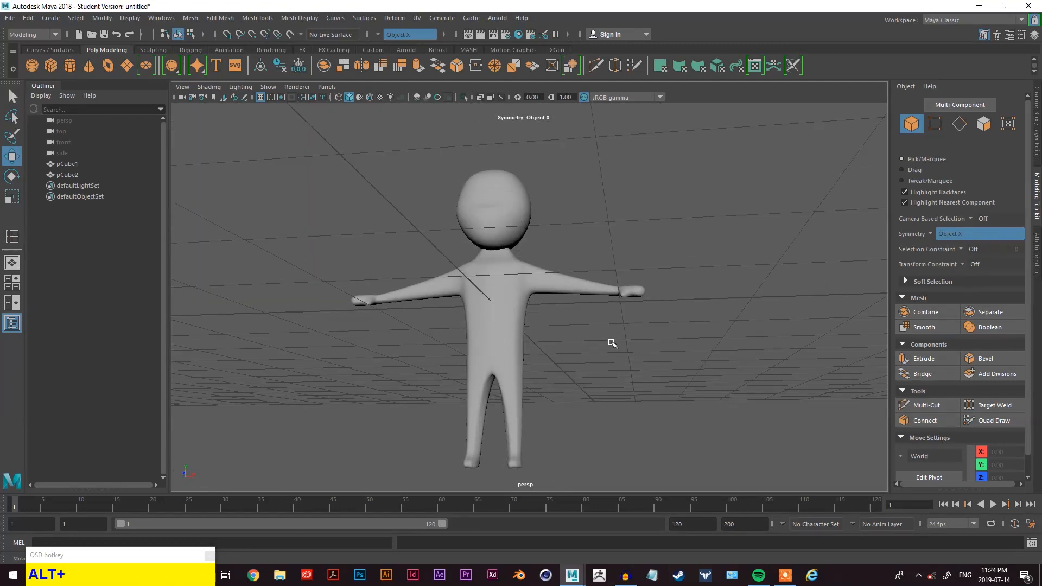
click(529, 239)
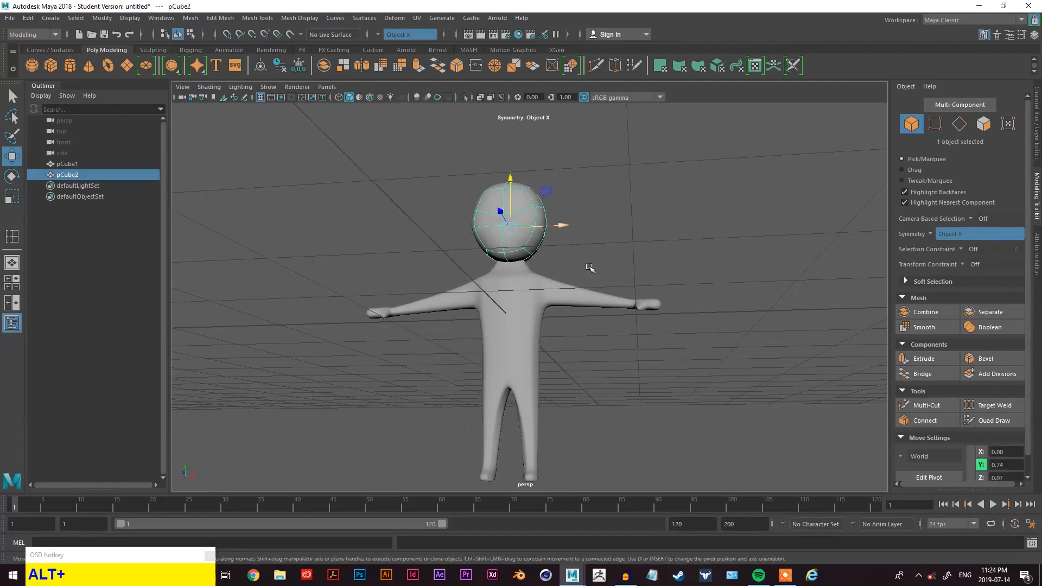
alt+drag(529, 239, 512, 195)
scroll(529, 269, up, 1)
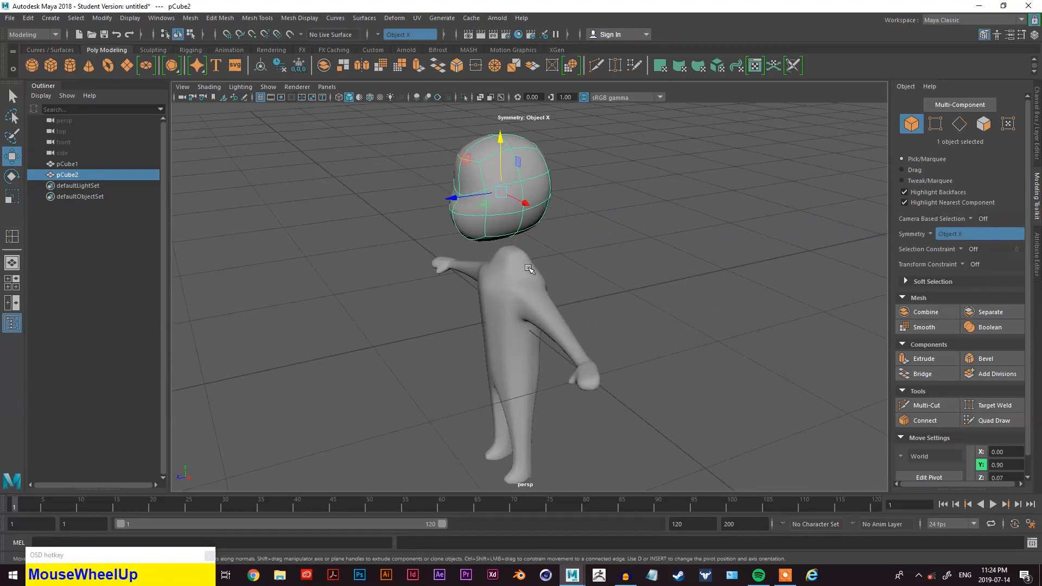
- Switch the head and the body back to unsmoothed display
key(3)
key(1)
scroll(529, 264, up, 3)
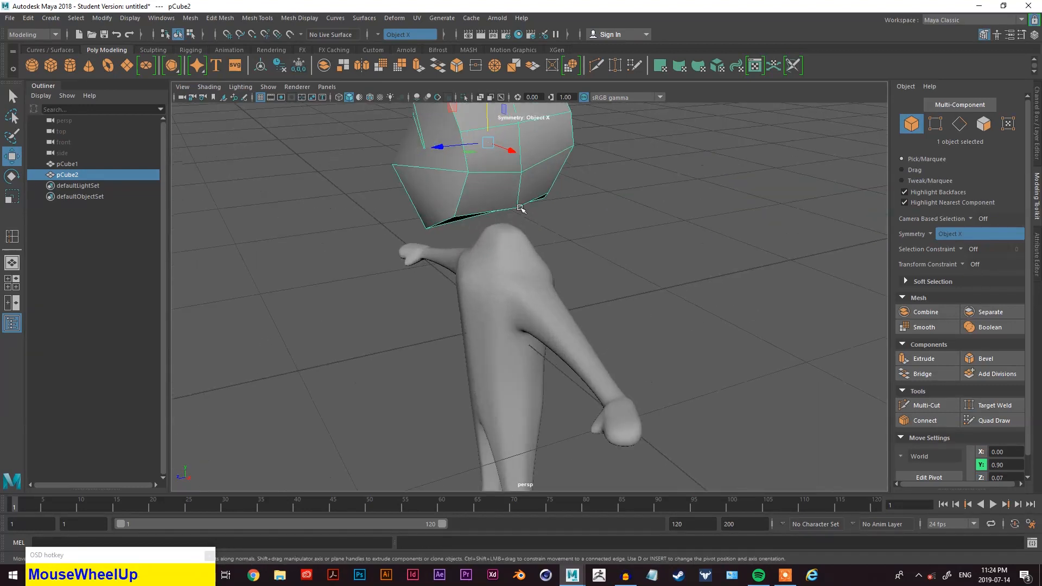
alt+middle_drag(545, 205, 560, 232)
alt+drag(560, 232, 524, 342)
click(524, 342)
key(1)
scroll(525, 325, up, 3)
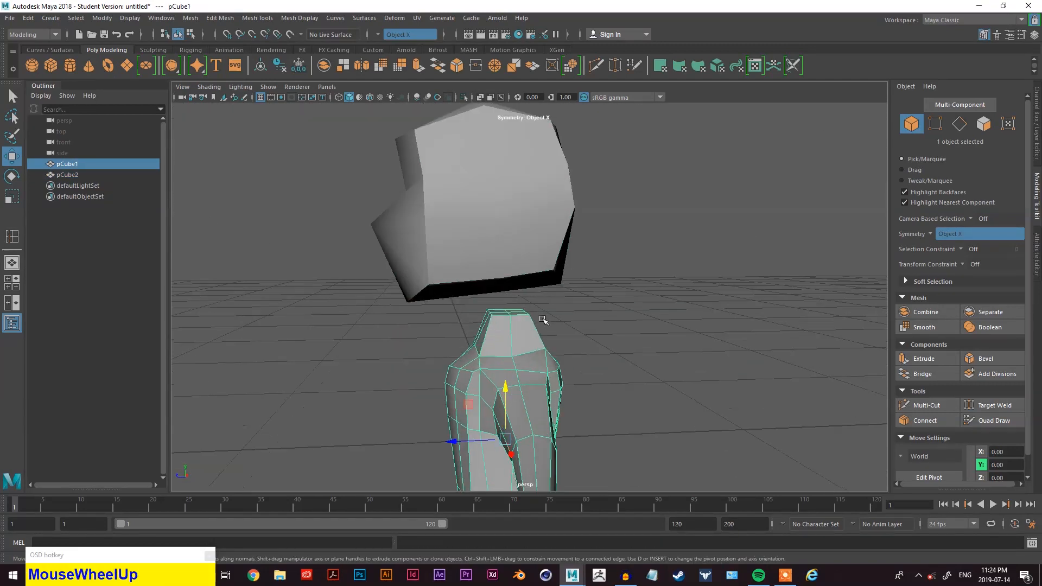
- Insert a vertical edge loop on the head beside its centre line with the Insert Edge Loop tool
alt+drag(528, 282, 542, 251)
click(551, 255)
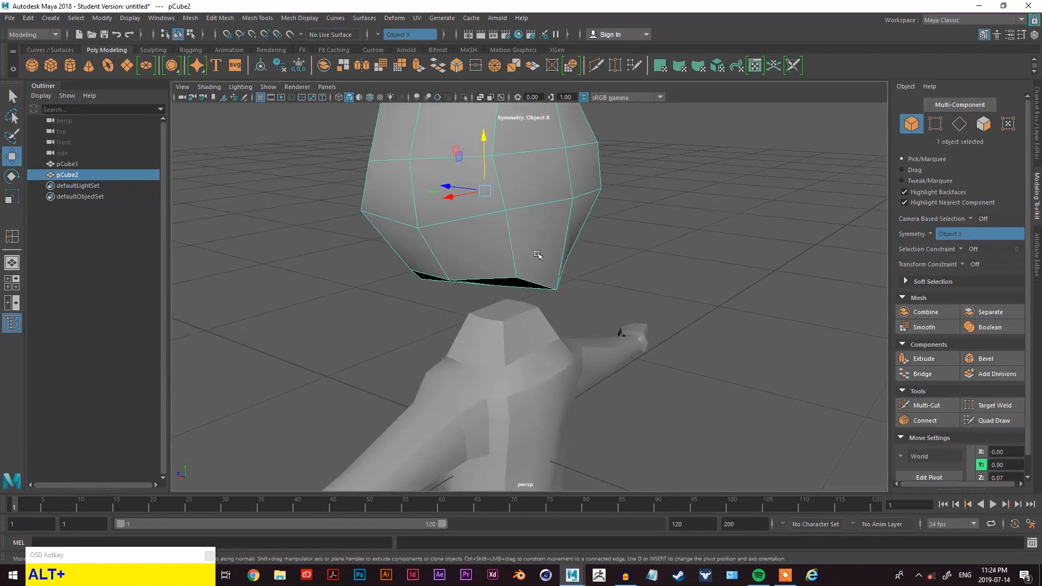
alt+drag(603, 297, 640, 277)
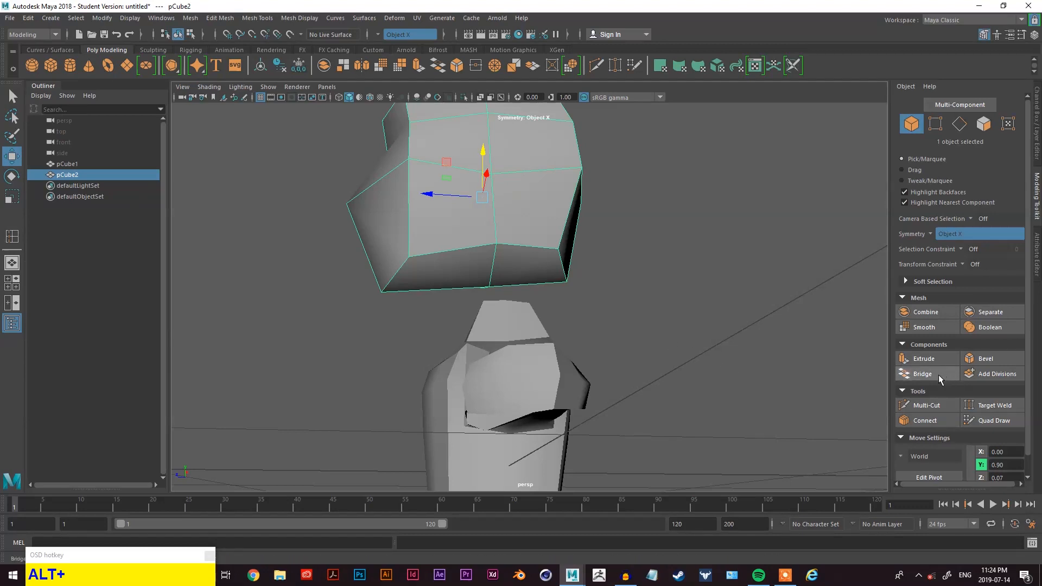
right_drag(640, 170, 640, 173)
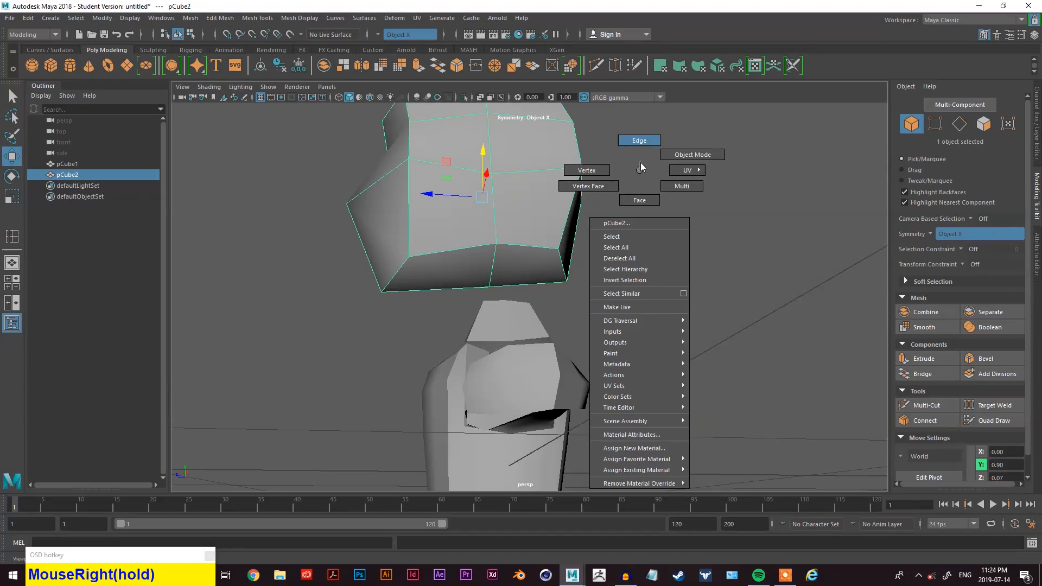
right_drag(640, 162, 640, 161)
alt+drag(624, 181, 751, 296)
scroll(739, 263, down, 2)
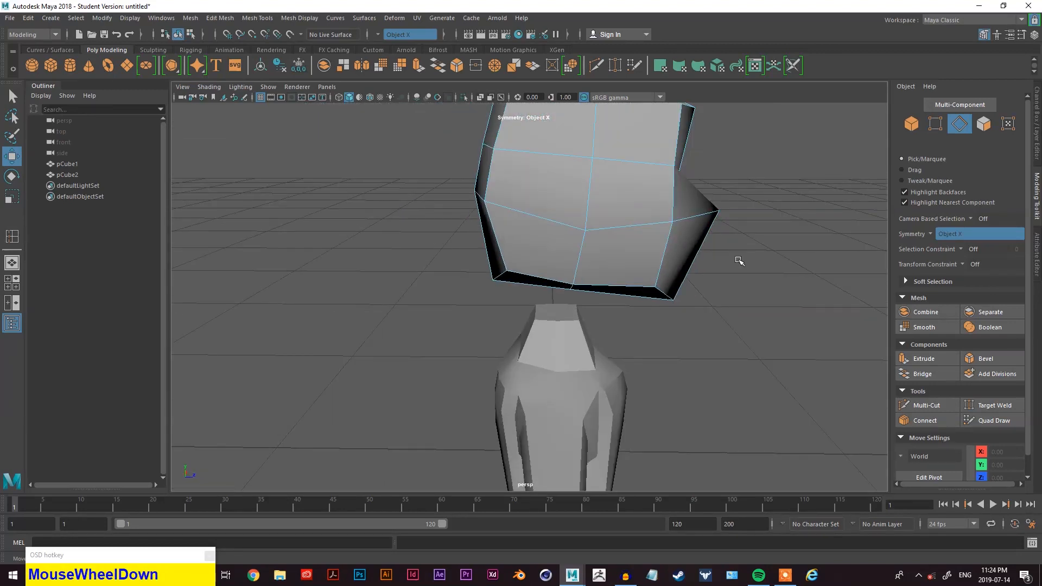
click(642, 233)
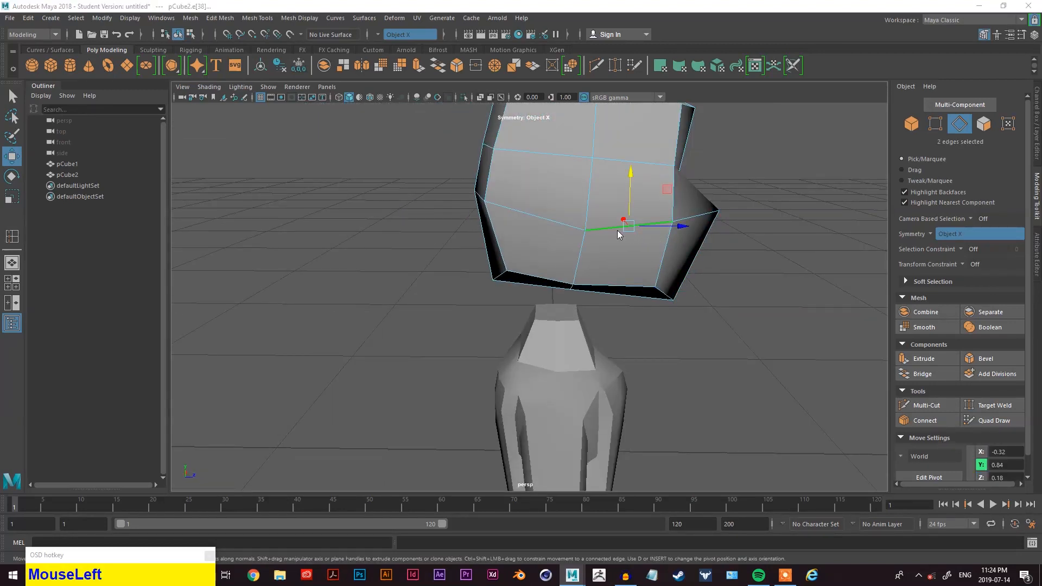
key(space)
drag(548, 253, 564, 338)
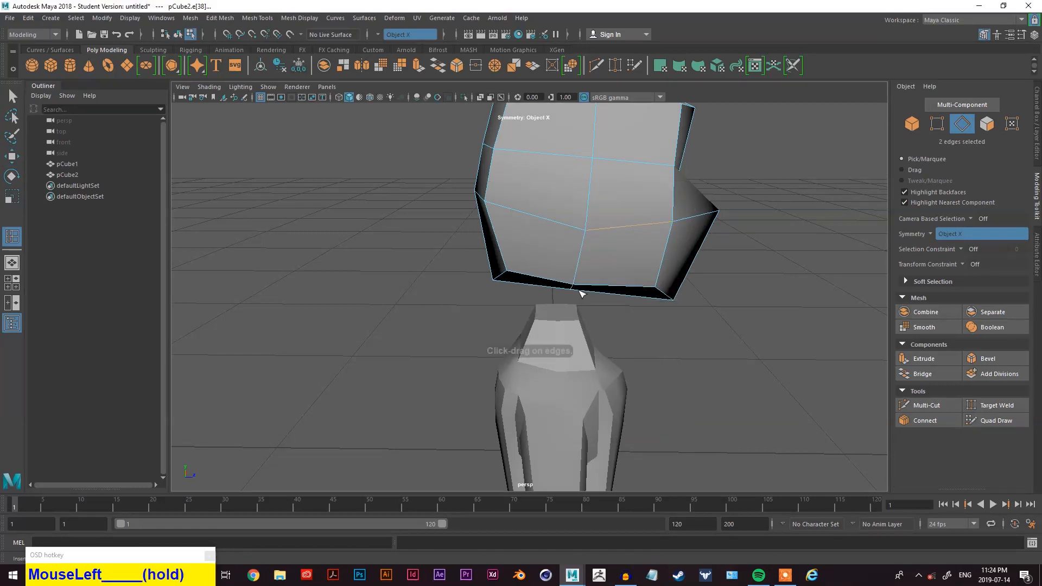
click(611, 290)
alt+drag(610, 289, 616, 327)
- Return to object mode and preview the head with smooth display
right_click(757, 277)
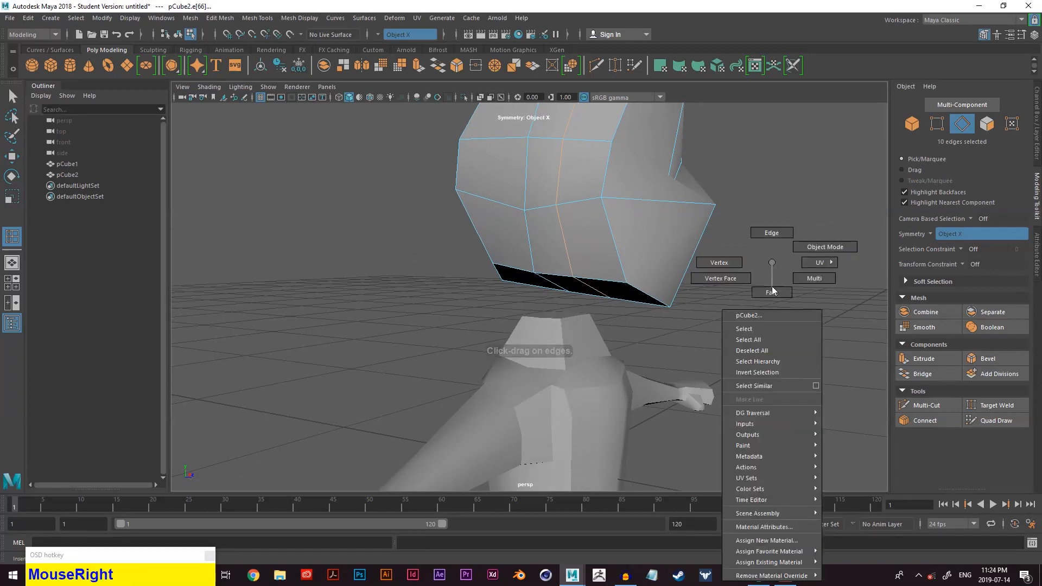
click(820, 255)
click(639, 269)
key(3)
alt+drag(663, 279, 572, 243)
click(660, 297)
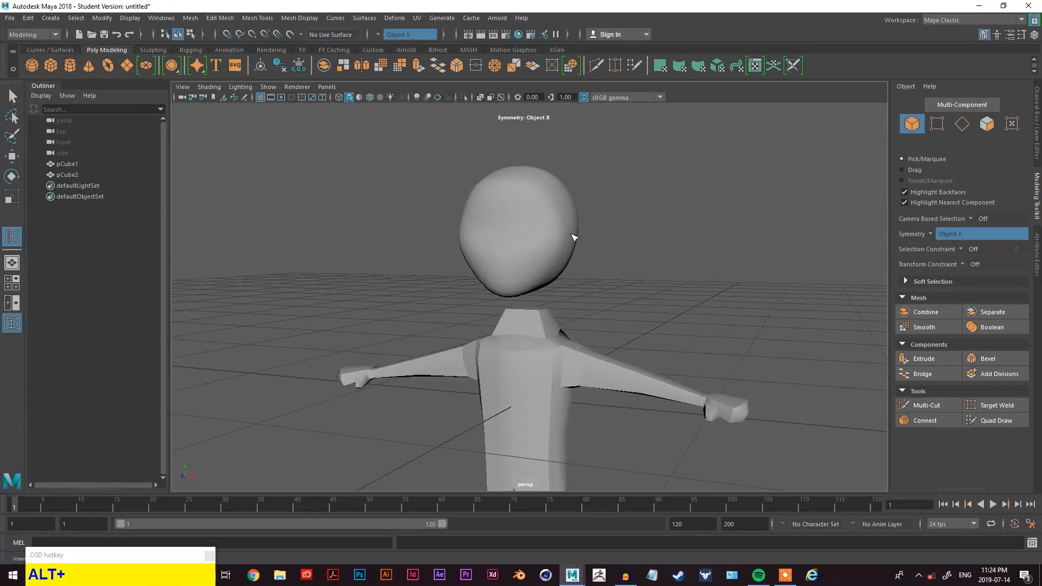
- Select four side vertices on the head and move them outward to about -0.29 in X
click(576, 237)
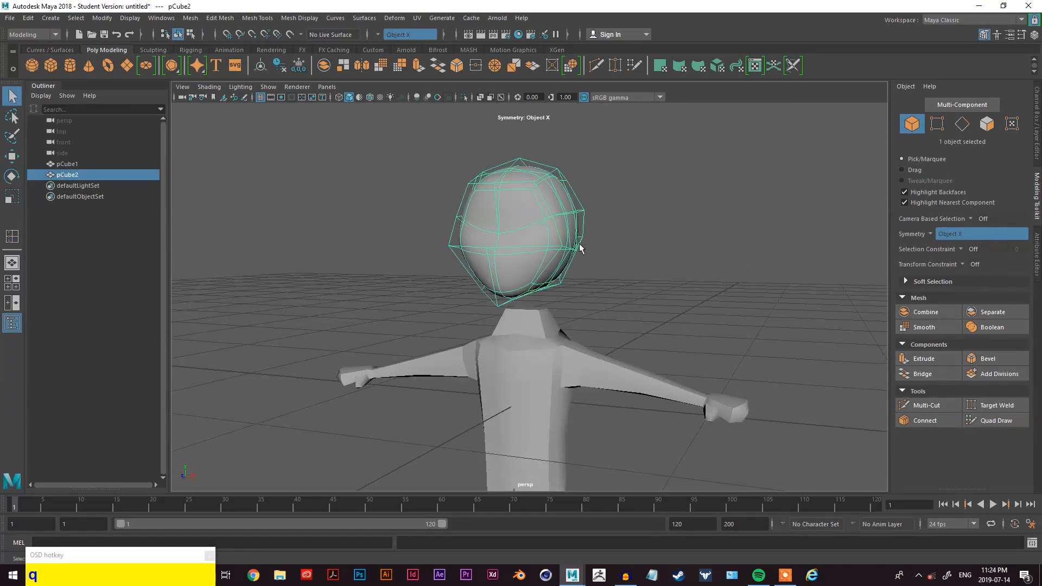
mouse_move(624, 212)
right_down()
mouse_move(626, 201)
mouse_move(604, 209)
right_up()
alt+drag(603, 209, 638, 286)
click(493, 238)
alt+drag(488, 294, 477, 239)
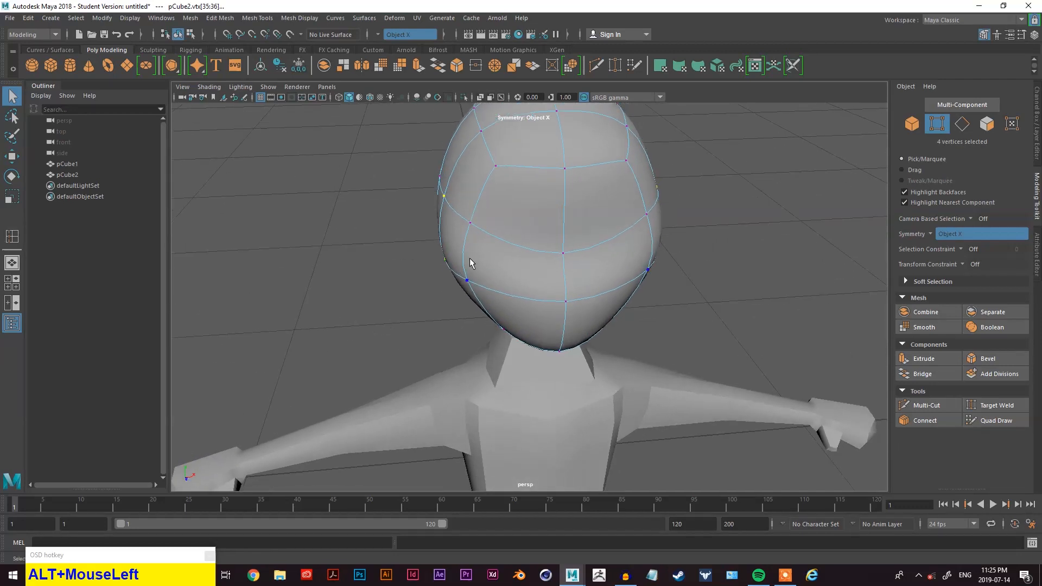
key(w)
click(461, 227)
alt+drag(522, 253, 442, 247)
drag(390, 193, 539, 258)
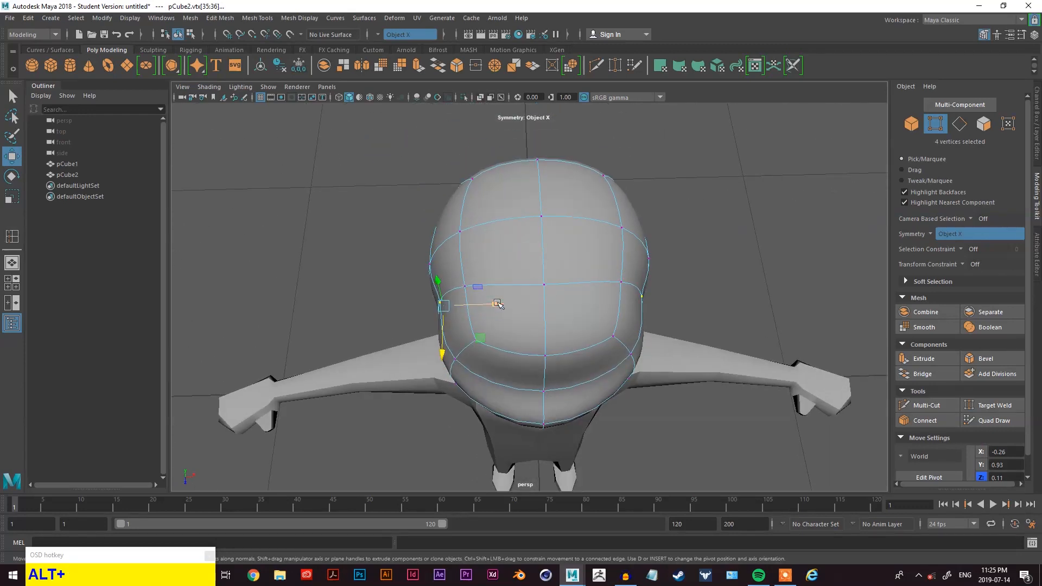
drag(497, 304, 487, 303)
alt+drag(632, 308, 649, 197)
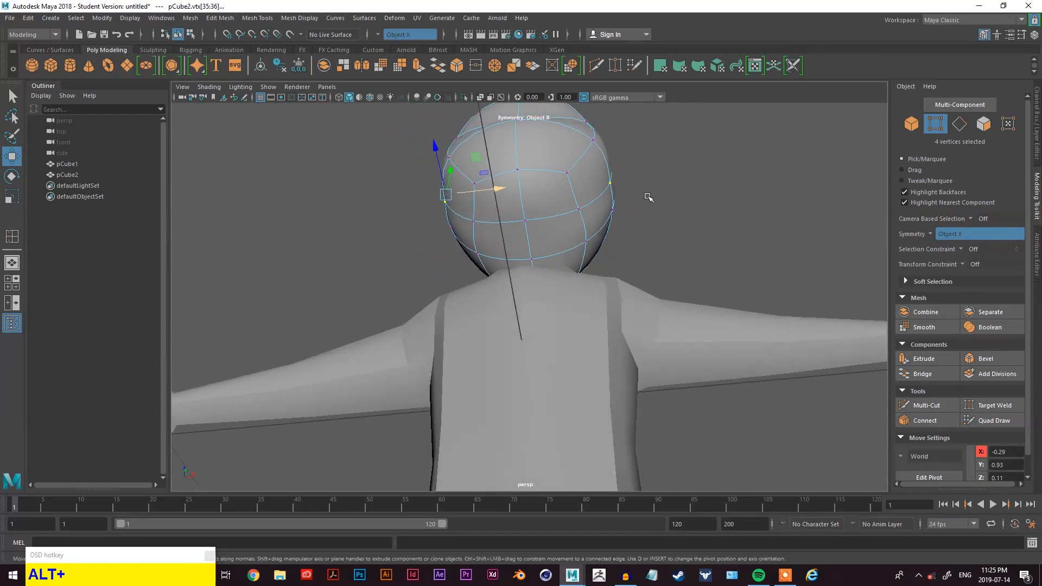
alt+middle_drag(649, 197, 607, 238)
alt+drag(607, 237, 800, 362)
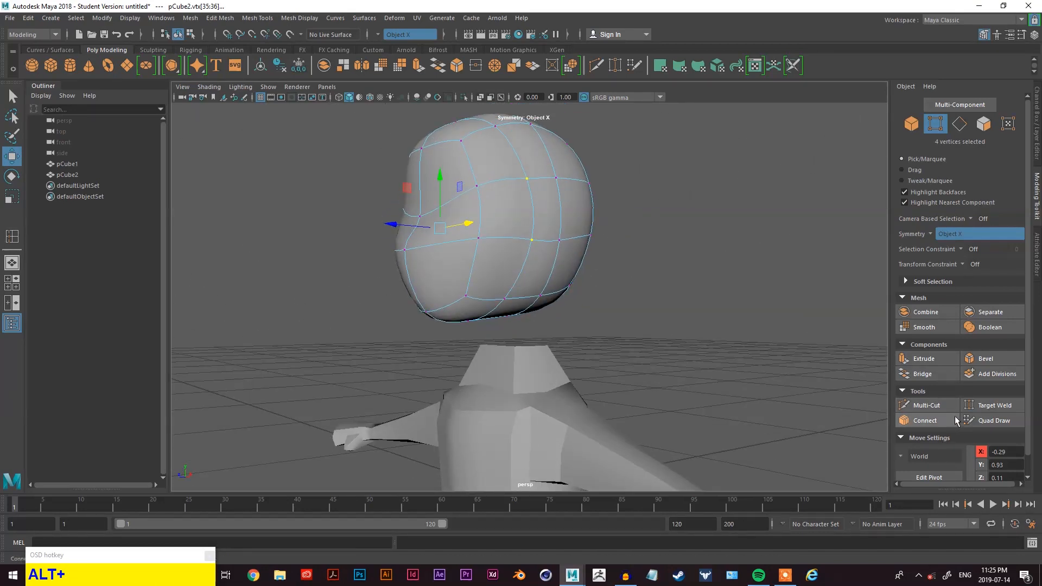
- Try to weld vertices on the head with Target Weld, then undo the change
click(993, 405)
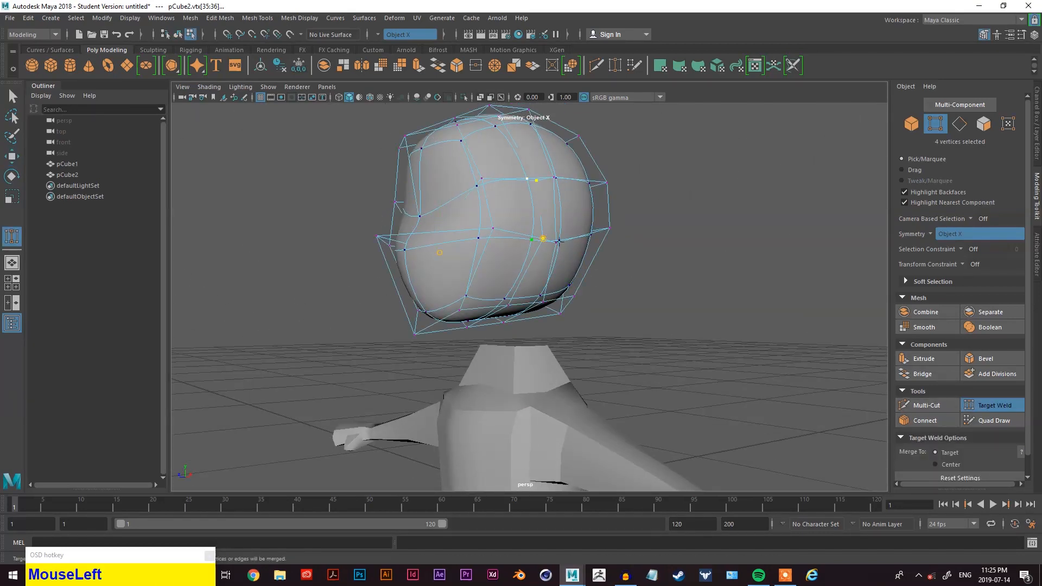
drag(563, 240, 563, 240)
mouse_move(563, 241)
alt+mouse_down()
mouse_move(561, 253)
mouse_move(528, 265)
mouse_move(533, 255)
mouse_move(486, 235)
mouse_move(486, 249)
mouse_move(424, 273)
mouse_move(454, 284)
alt+mouse_up()
key(alt+z)
scroll(537, 250, up, 3)
alt+drag(454, 284, 494, 266)
key(alt+z)
click(647, 257)
drag(463, 225, 572, 256)
scroll(547, 262, down, 3)
right_drag(674, 185, 722, 168)
key(3)
key(1)
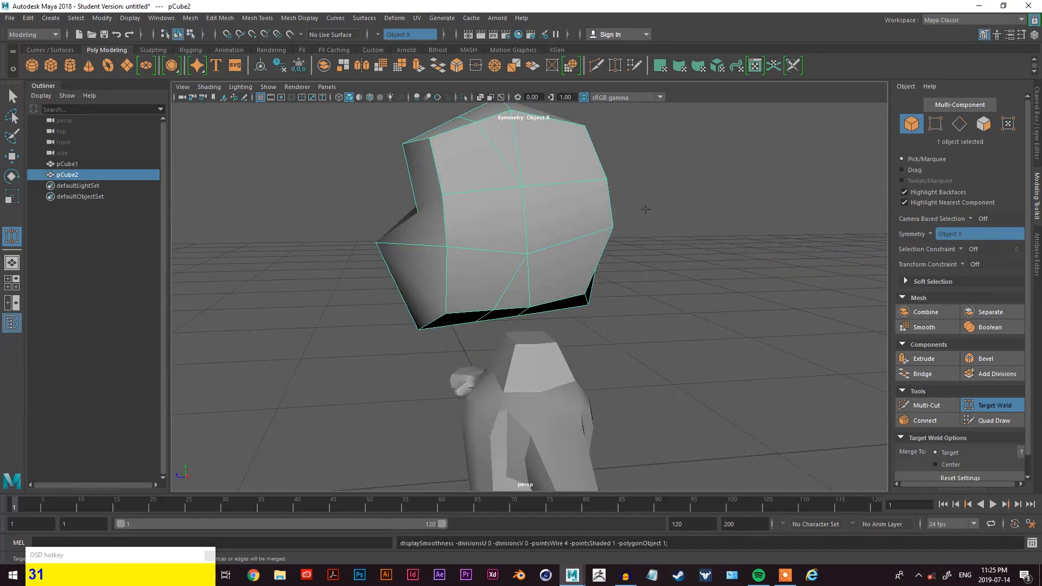
key(3)
click(627, 225)
alt+drag(626, 226, 546, 246)
click(546, 246)
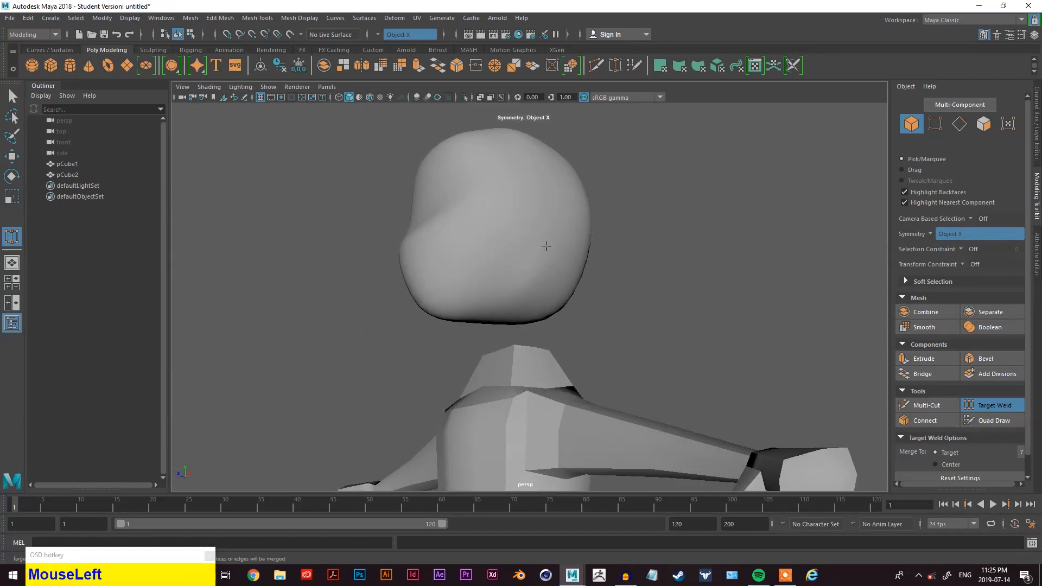
right_drag(664, 208, 664, 180)
click(528, 234)
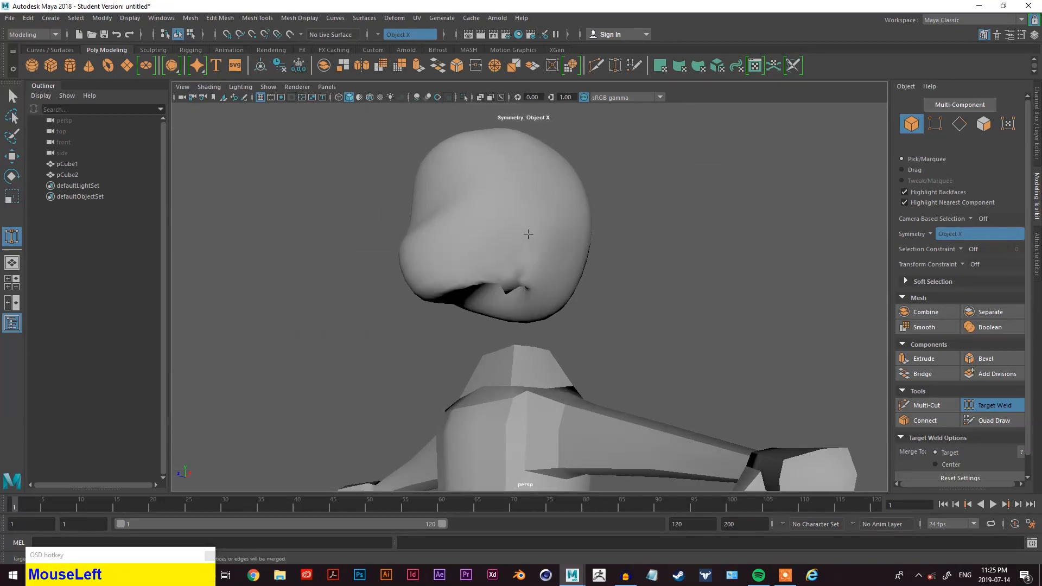
key(z)
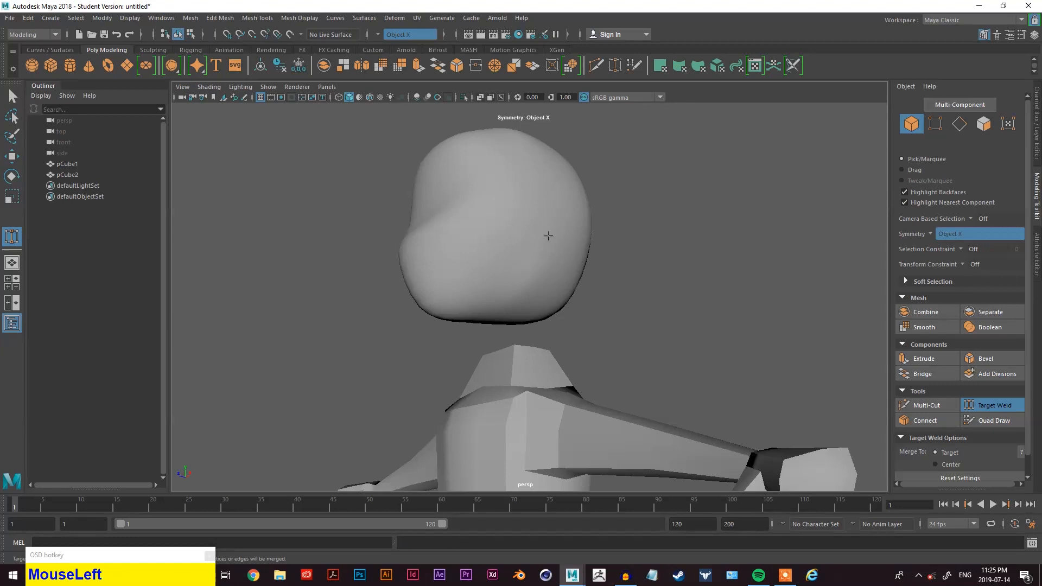
- Switch the head back to unsmoothed display and delete the four faces on its underside
key(q)
click(544, 242)
key(1)
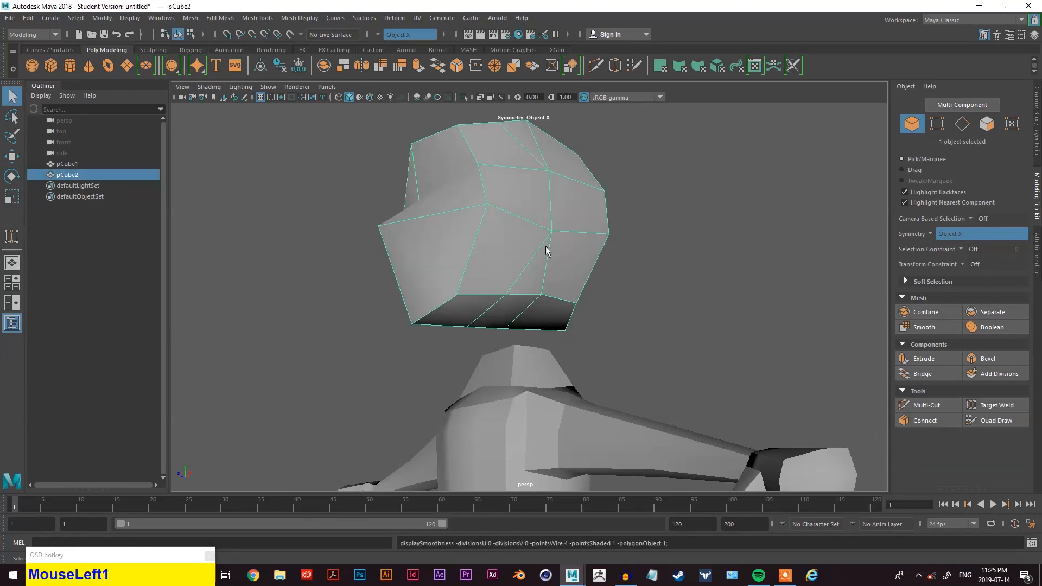
alt+drag(634, 242, 611, 262)
scroll(581, 276, up, 2)
alt+right_drag(612, 261, 768, 200)
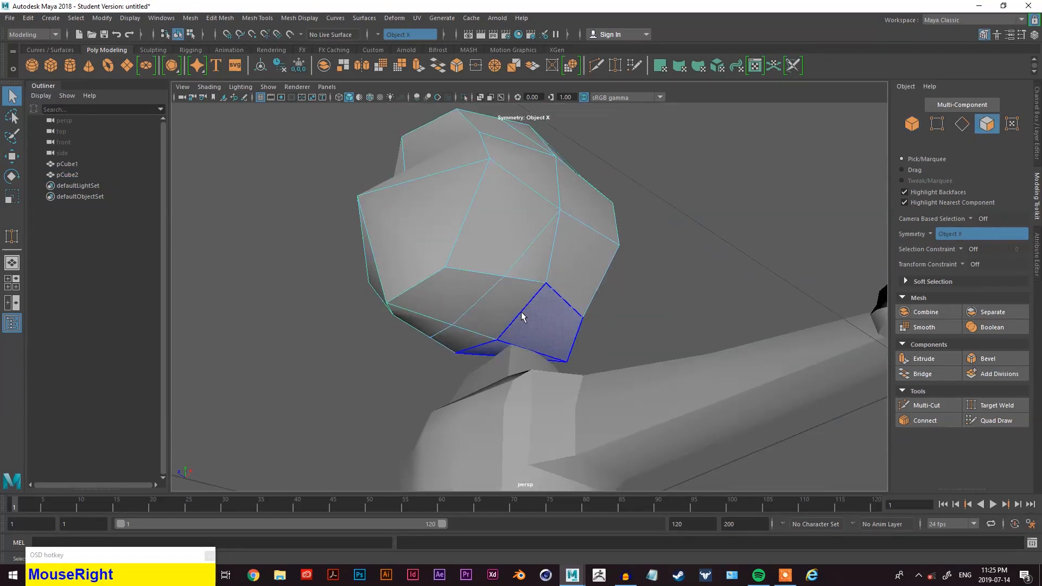
click(504, 316)
shift+click(536, 326)
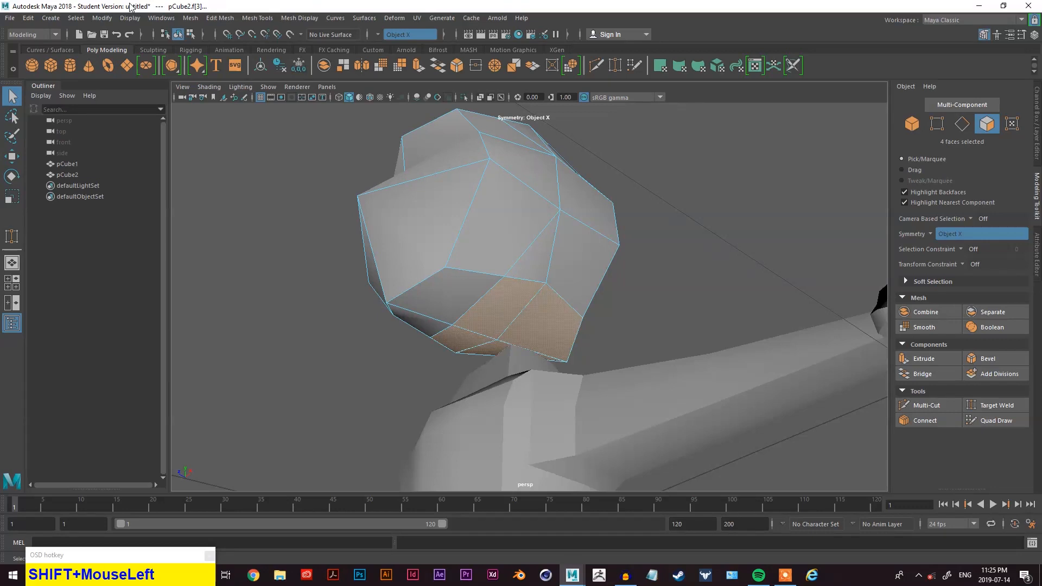
key(Delete)
- Delete the two faces on top of the neck
alt+drag(603, 320, 547, 363)
click(533, 383)
scroll(543, 367, up, 3)
right_drag(522, 263, 524, 373)
right_drag(529, 292, 529, 292)
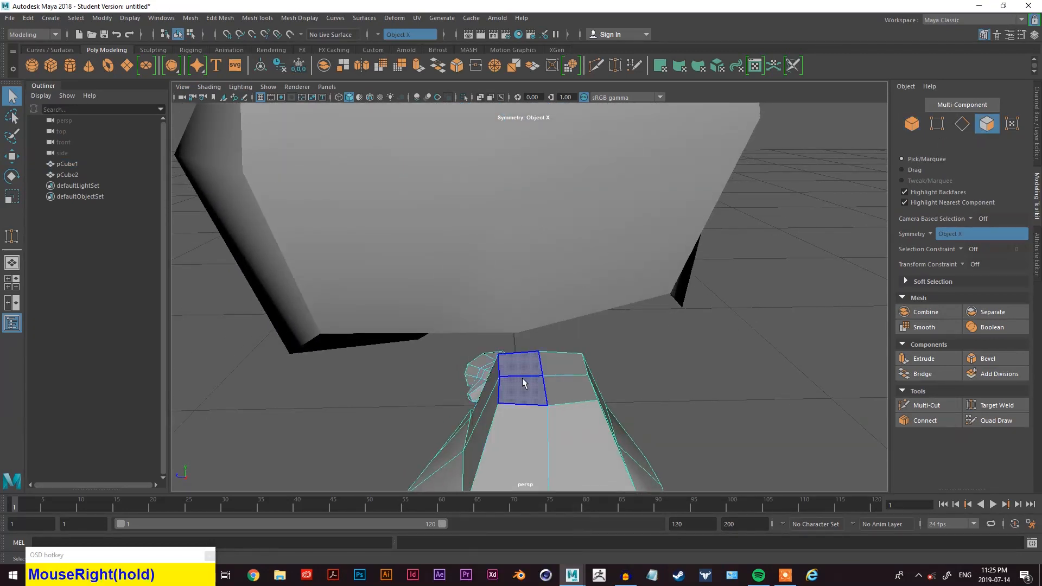
key(Delete)
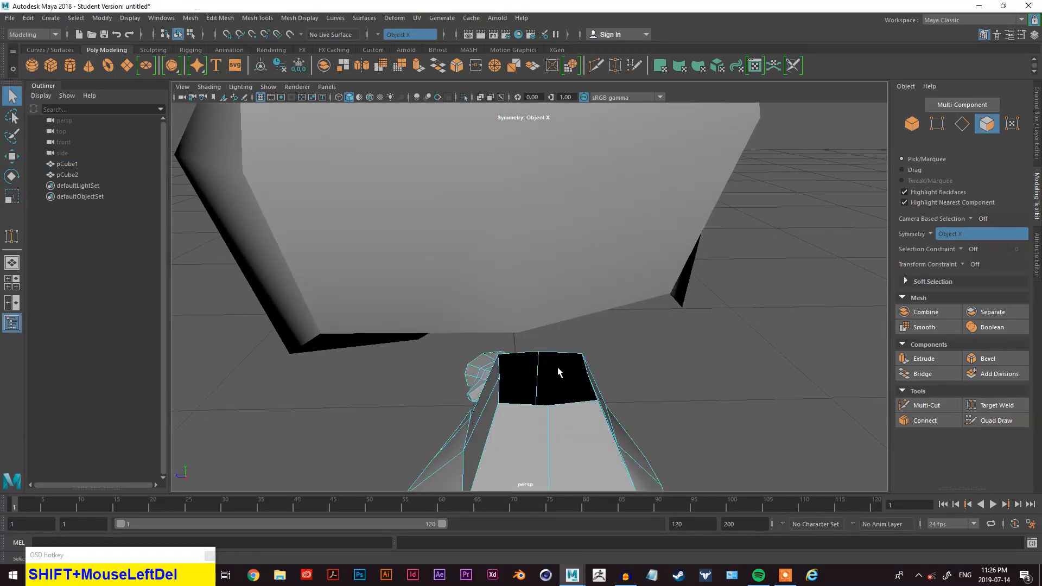
- Try to combine the body and the head from the hotbox
alt+drag(574, 373, 544, 331)
alt+drag(701, 353, 708, 366)
right_drag(803, 274, 805, 242)
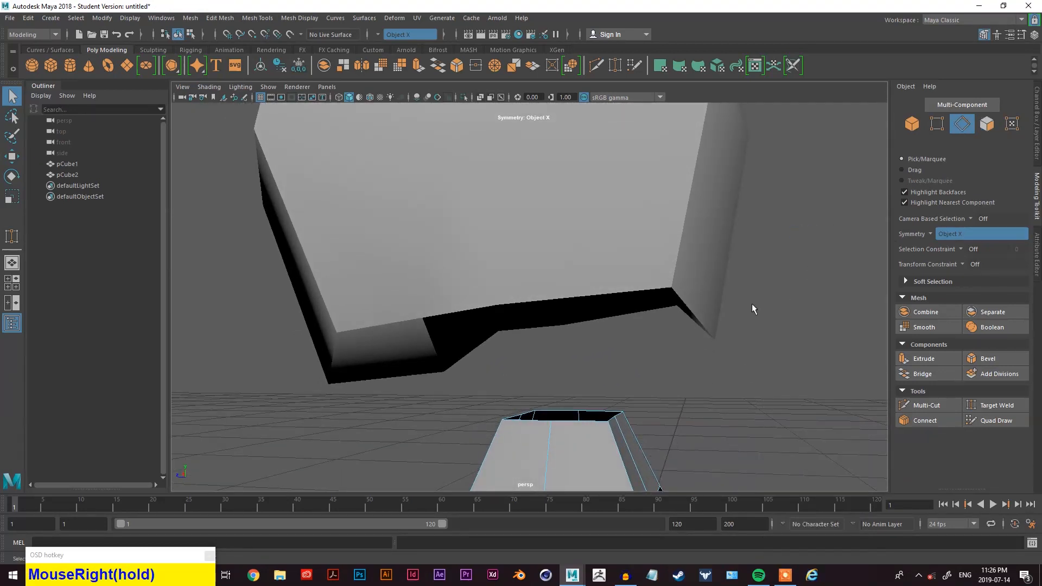
right_drag(749, 279, 813, 247)
click(639, 242)
scroll(545, 444, down, 3)
shift+click(547, 444)
alt+middle_drag(547, 444, 689, 288)
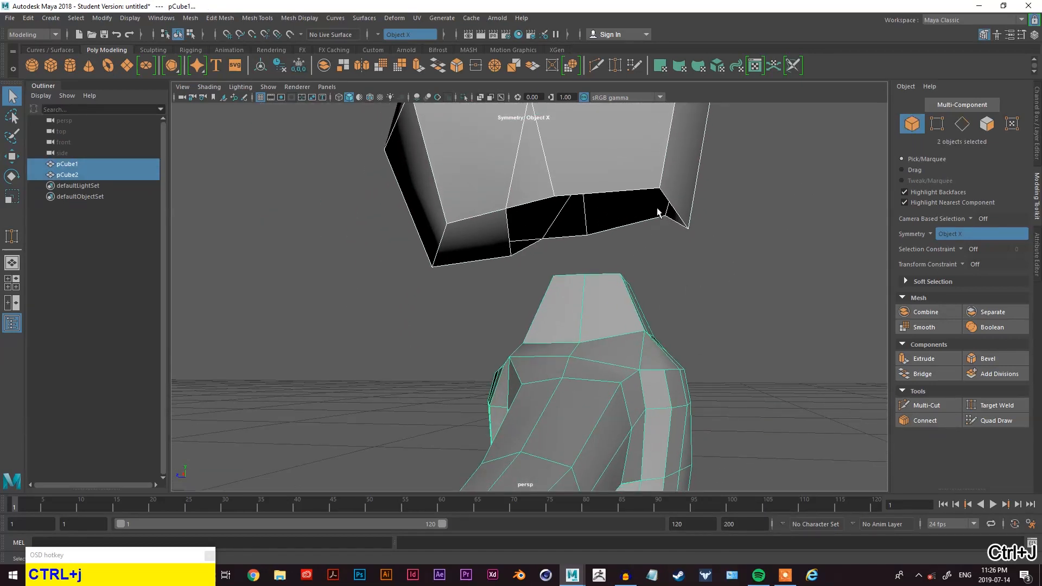
scroll(695, 226, down, 2)
click(589, 322)
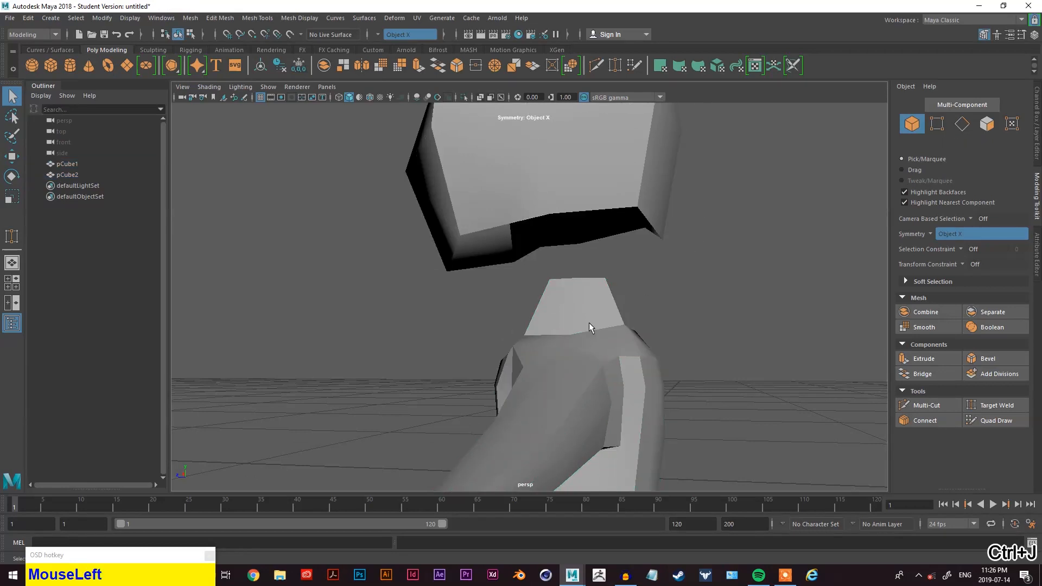
shift+click(599, 183)
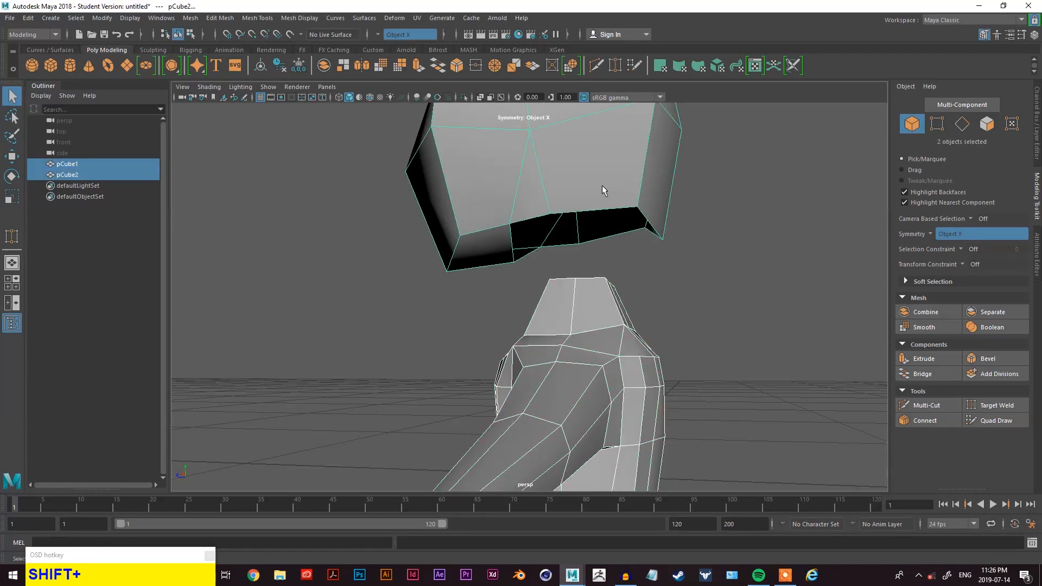
key(space)
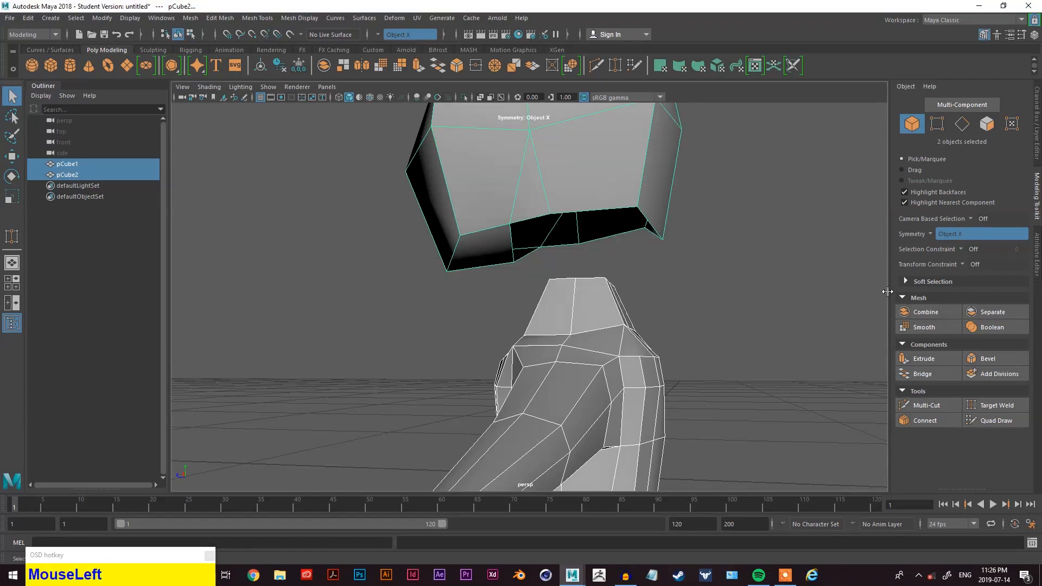
click(785, 306)
click(625, 327)
shift+click(604, 170)
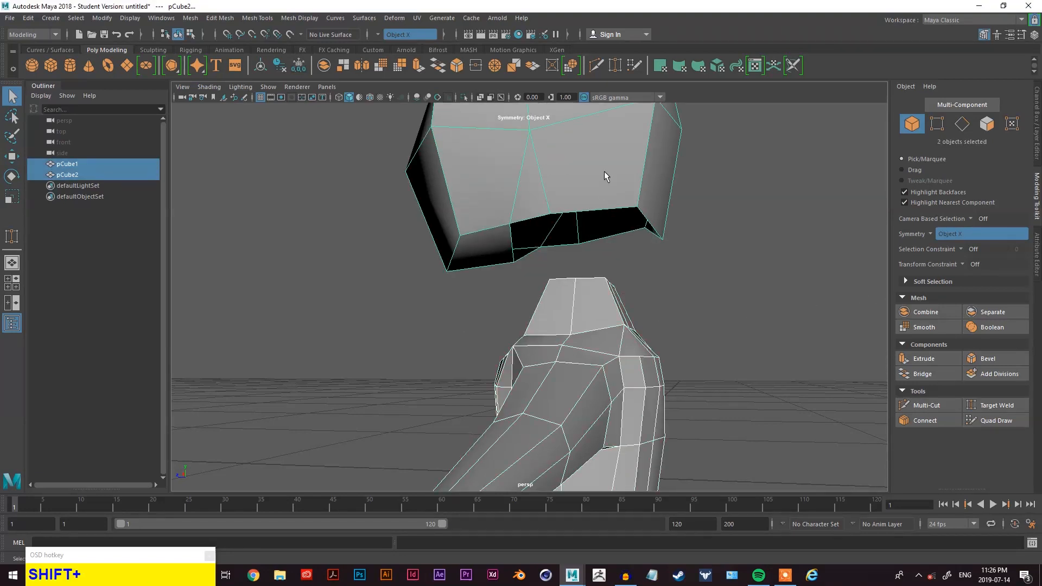
key(space)
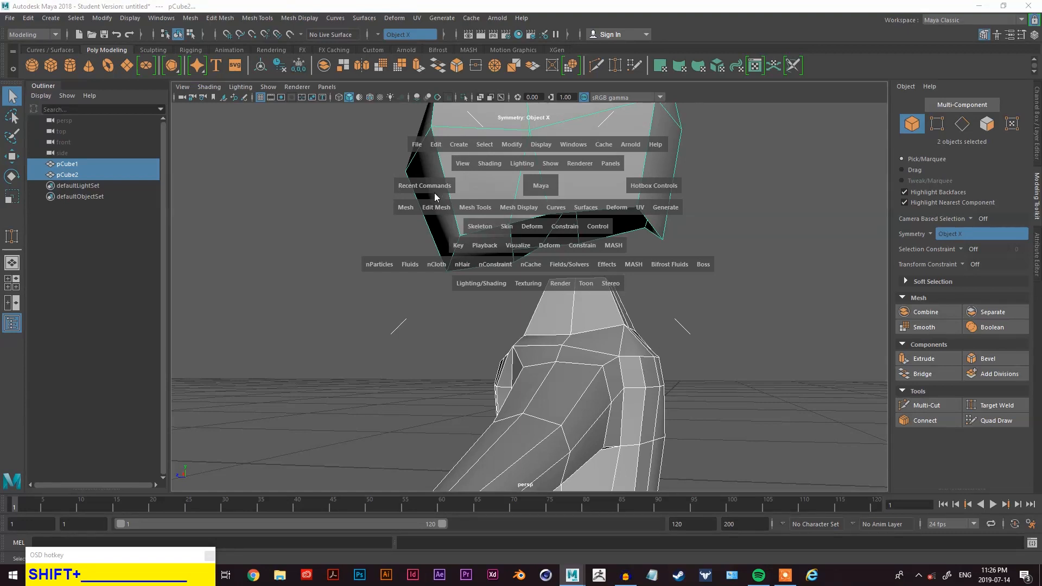
click(416, 208)
click(431, 246)
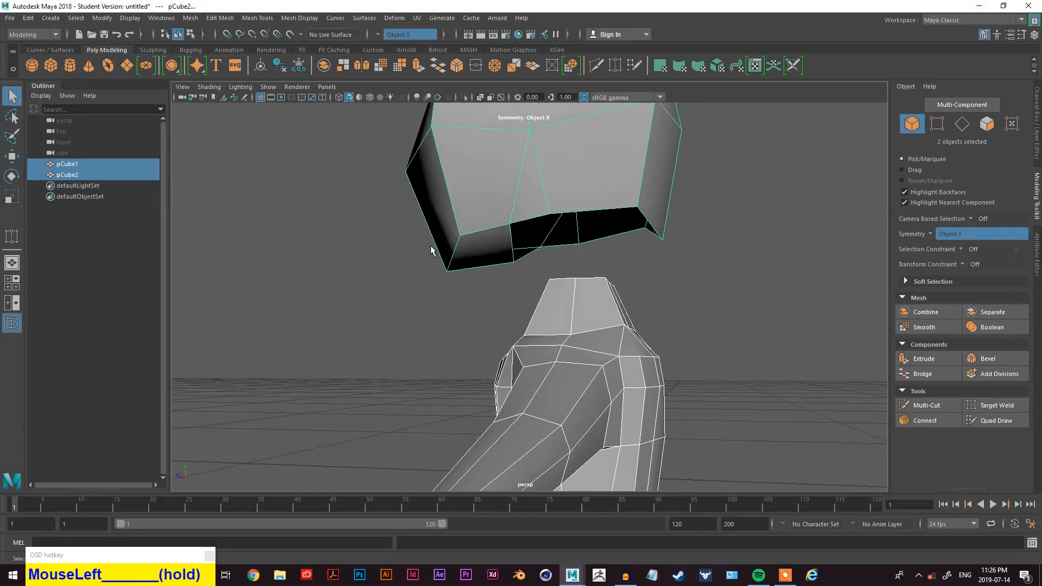
- Select the body and the head and combine them into a single mesh
click(581, 242)
click(614, 223)
click(584, 305)
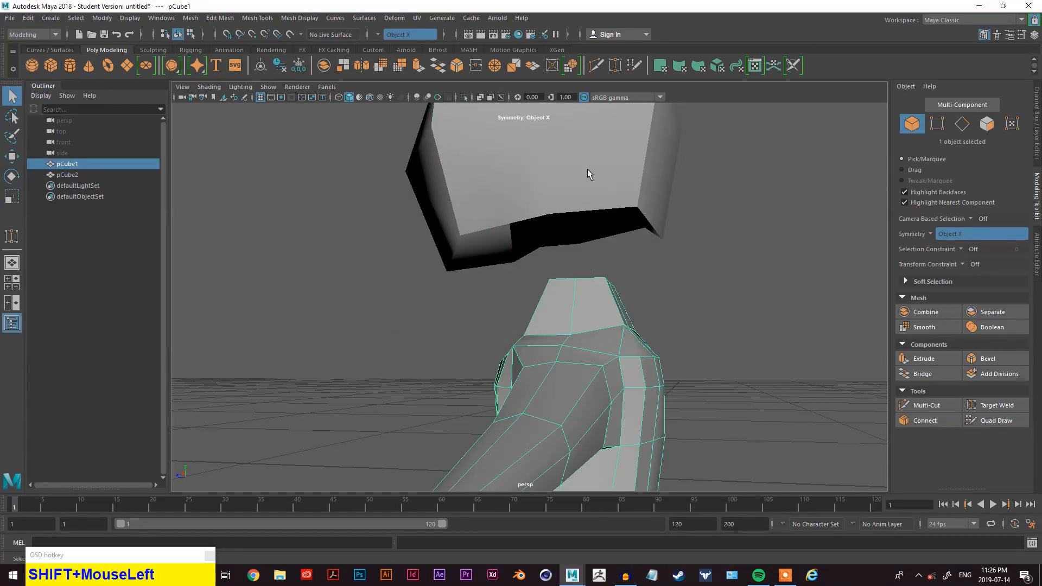
shift+click(589, 172)
key(space)
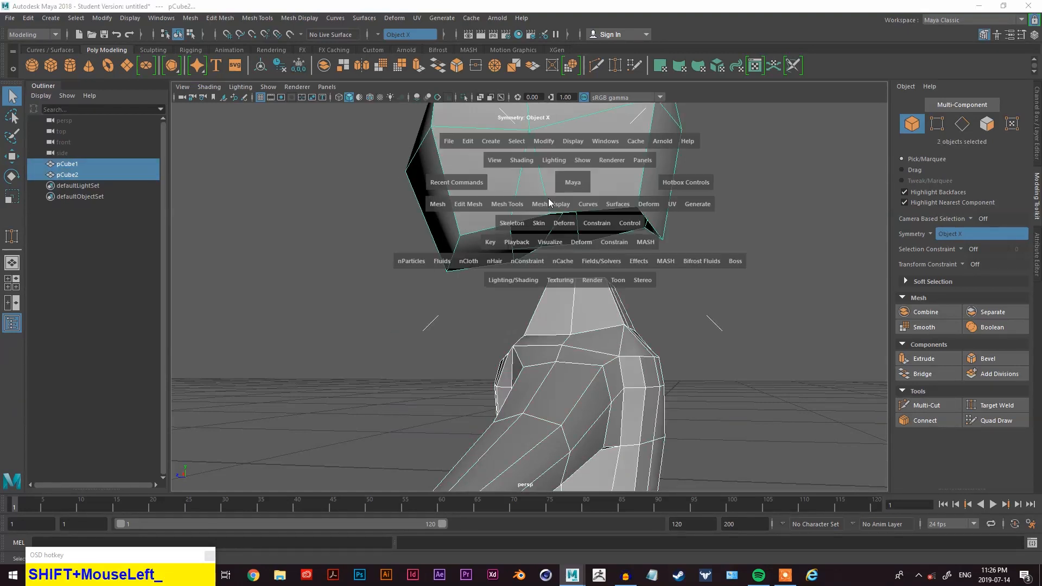
click(439, 205)
click(434, 205)
drag(434, 205, 462, 248)
click(593, 254)
click(621, 233)
alt+drag(620, 233, 298, 256)
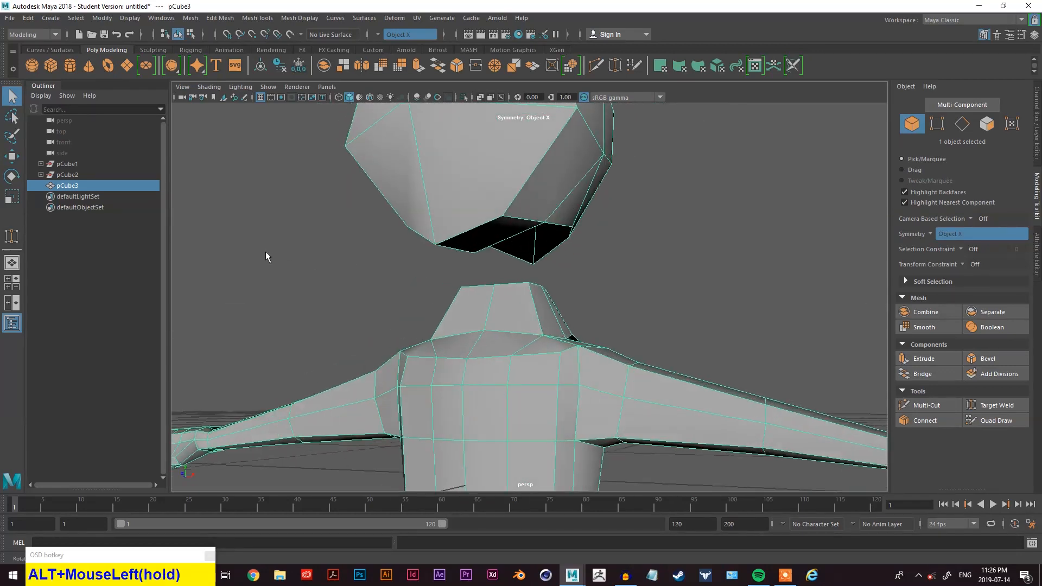
- Bridge an edge at the neck's top opening to the matching edge of the head's opening
scroll(504, 271, down, 3)
alt+drag(504, 272, 492, 291)
scroll(561, 282, up, 3)
scroll(562, 282, up, 3)
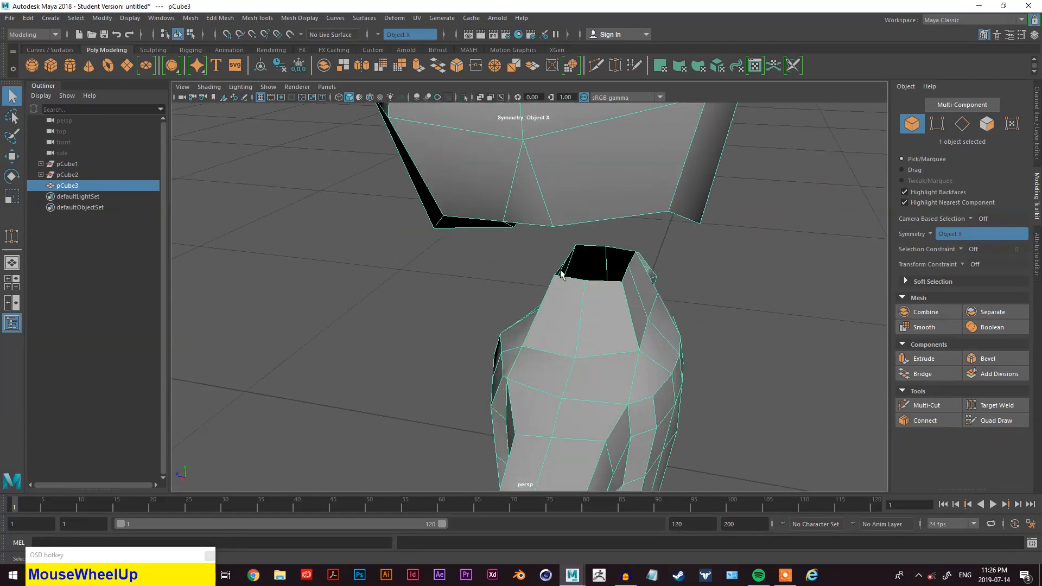
alt+middle_drag(561, 282, 567, 304)
alt+drag(567, 303, 593, 320)
mouse_move(593, 320)
alt+middle_down()
mouse_move(603, 328)
mouse_move(585, 326)
alt+middle_up()
alt+drag(585, 326, 613, 344)
scroll(574, 320, up, 3)
mouse_move(591, 302)
alt+mouse_down()
mouse_move(698, 244)
mouse_move(605, 289)
alt+mouse_up()
right_click(793, 223)
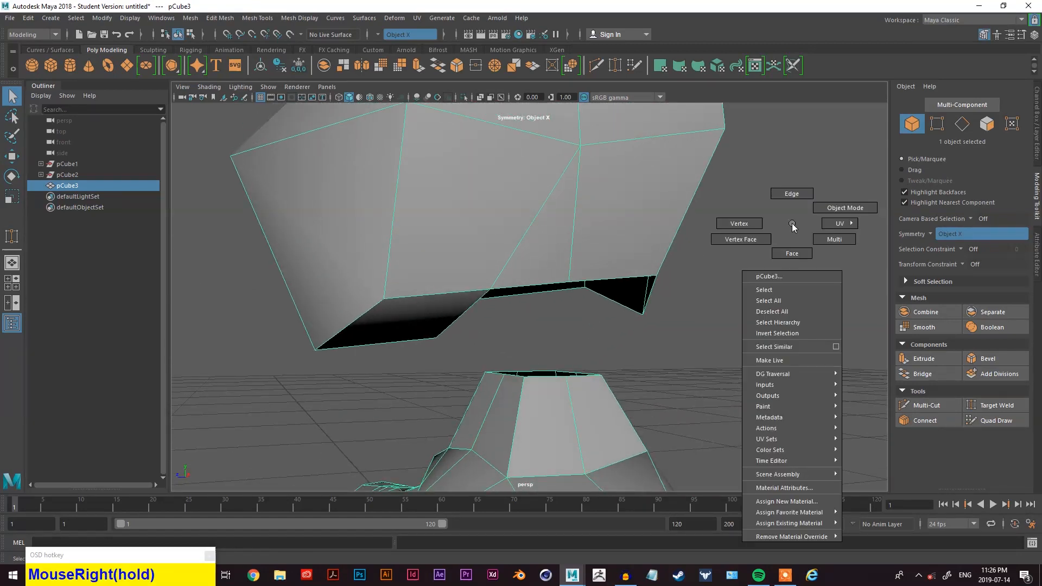
right_drag(791, 207, 791, 206)
click(754, 274)
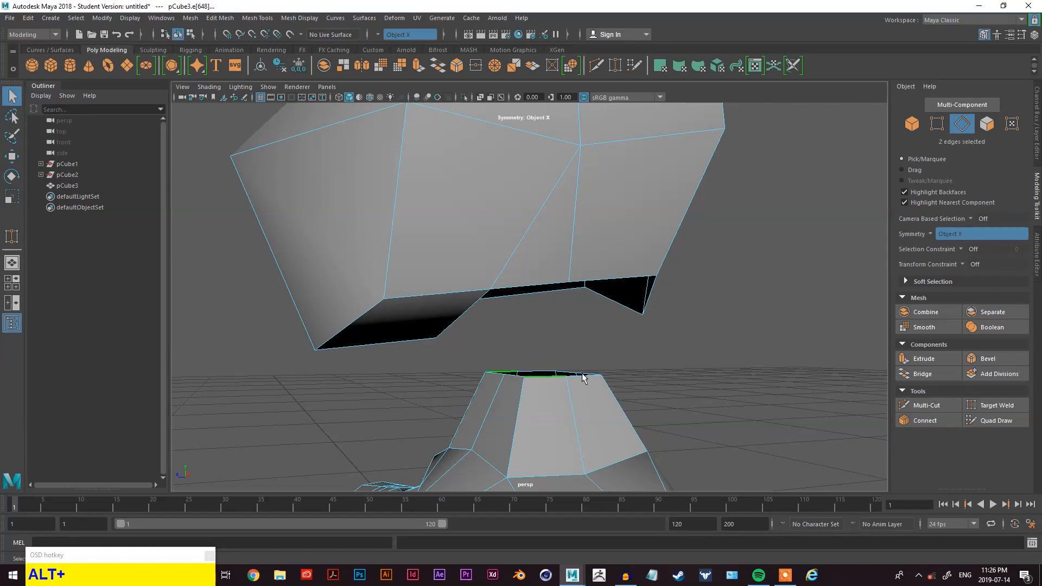
alt+drag(583, 378, 502, 265)
alt+drag(604, 303, 564, 359)
click(920, 374)
click(542, 297)
key(shift)
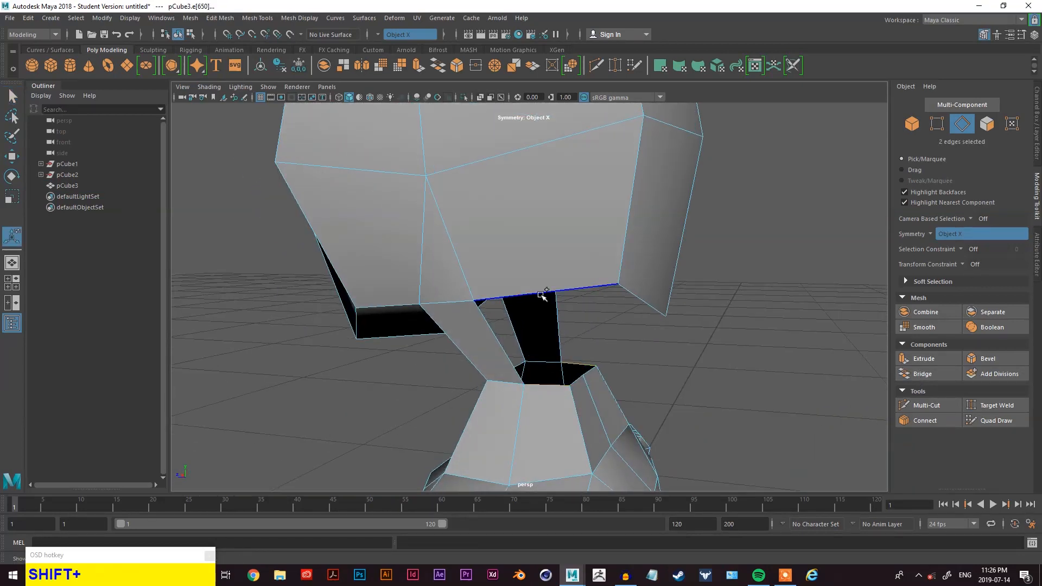
click(922, 374)
- Bridge the remaining edge pairs between the neck and the head to close the gap
alt+drag(693, 353, 614, 347)
click(509, 296)
click(923, 374)
alt+drag(722, 348, 534, 322)
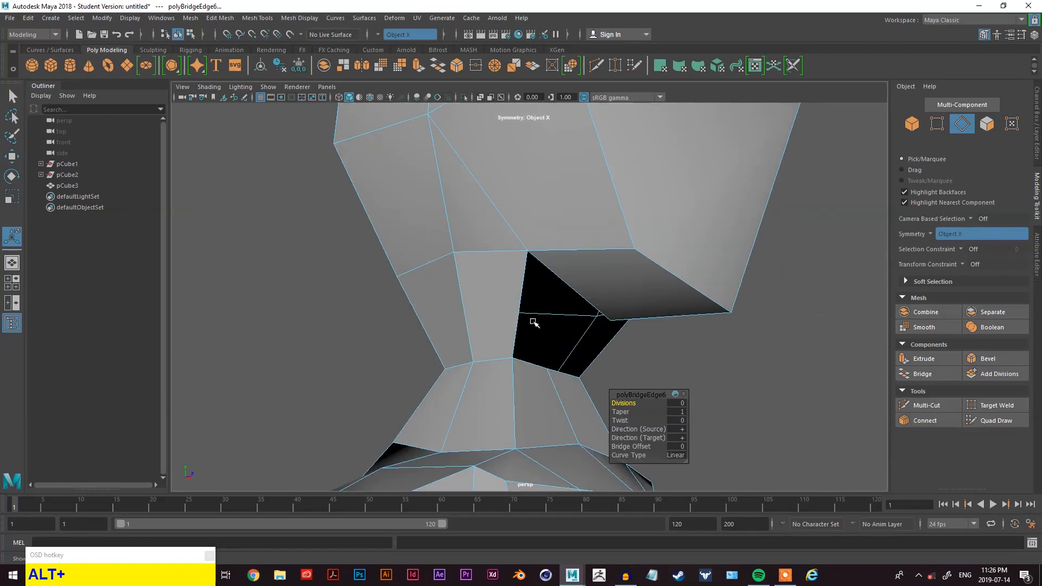
click(556, 314)
alt+drag(532, 374, 564, 369)
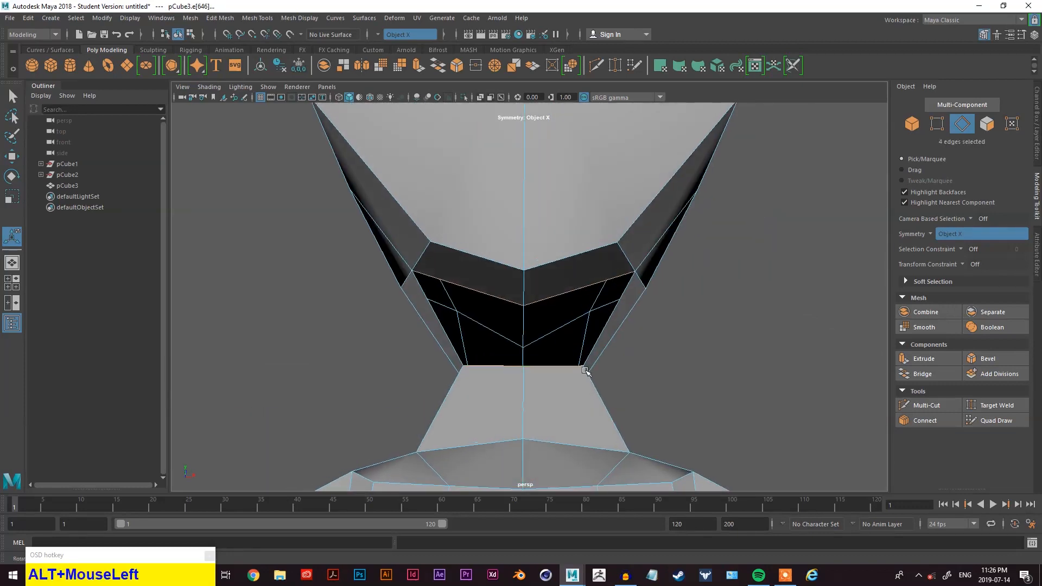
click(923, 373)
alt+drag(862, 374, 668, 346)
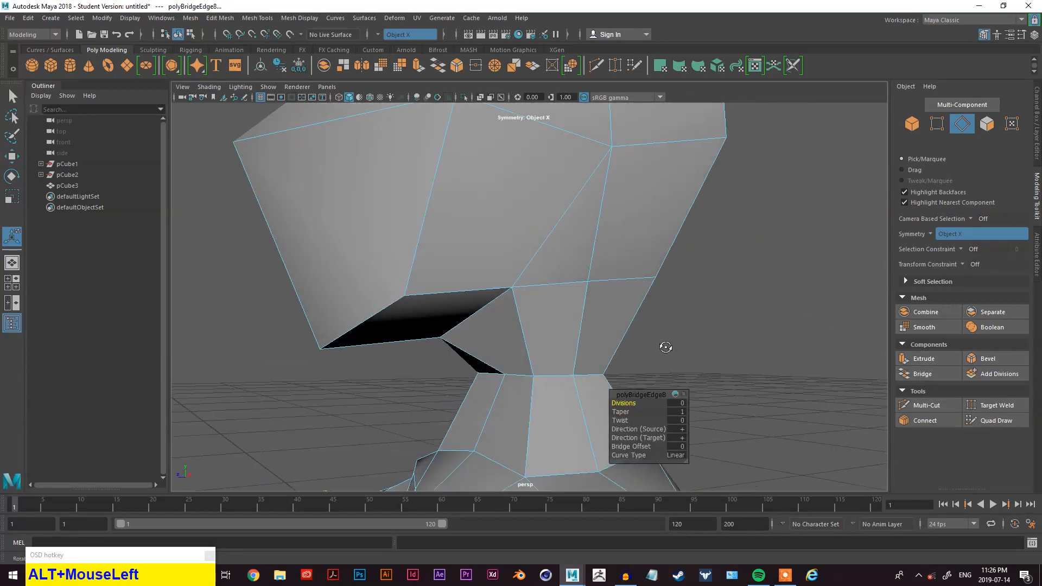
- Select the head's faces and move them down toward the neck
right_click(804, 184)
right_drag(804, 202, 802, 209)
scroll(798, 206, down, 3)
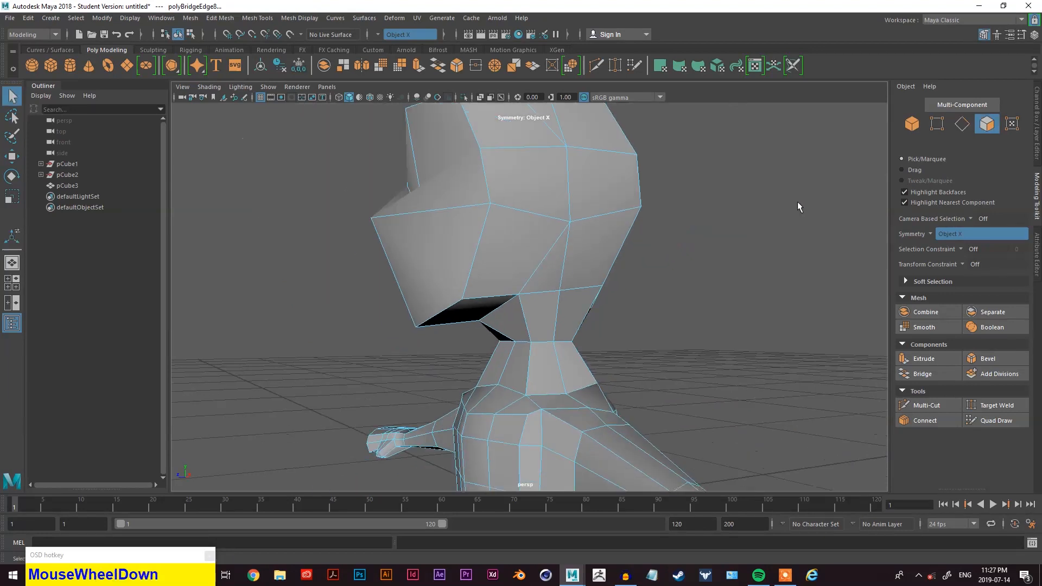
scroll(715, 221, down, 3)
drag(535, 239, 678, 271)
shift+click(520, 282)
alt+drag(519, 282, 626, 316)
key(q)
key(w)
drag(556, 211, 558, 236)
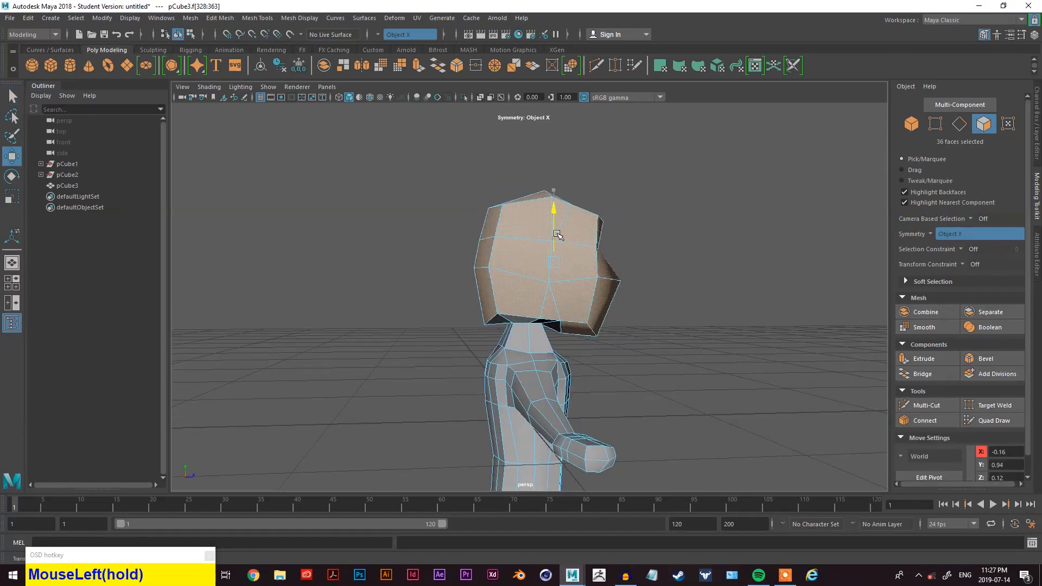
drag(681, 154, 461, 289)
drag(426, 320, 426, 329)
drag(555, 229, 558, 238)
key(z)
scroll(706, 317, up, 5)
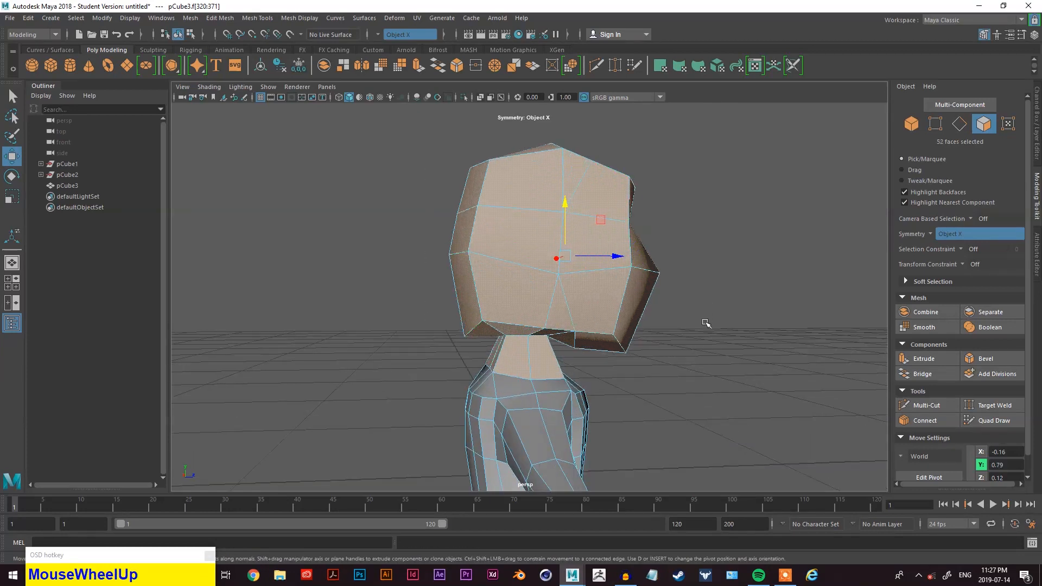
- Select the edge loop where the neck joins the head and move it down
alt+drag(675, 347, 765, 327)
right_drag(762, 235, 760, 204)
double_click(525, 340)
mouse_move(582, 353)
alt+mouse_down()
mouse_move(505, 356)
mouse_move(507, 364)
mouse_move(566, 348)
alt+mouse_up()
key(w)
key(e)
key(r)
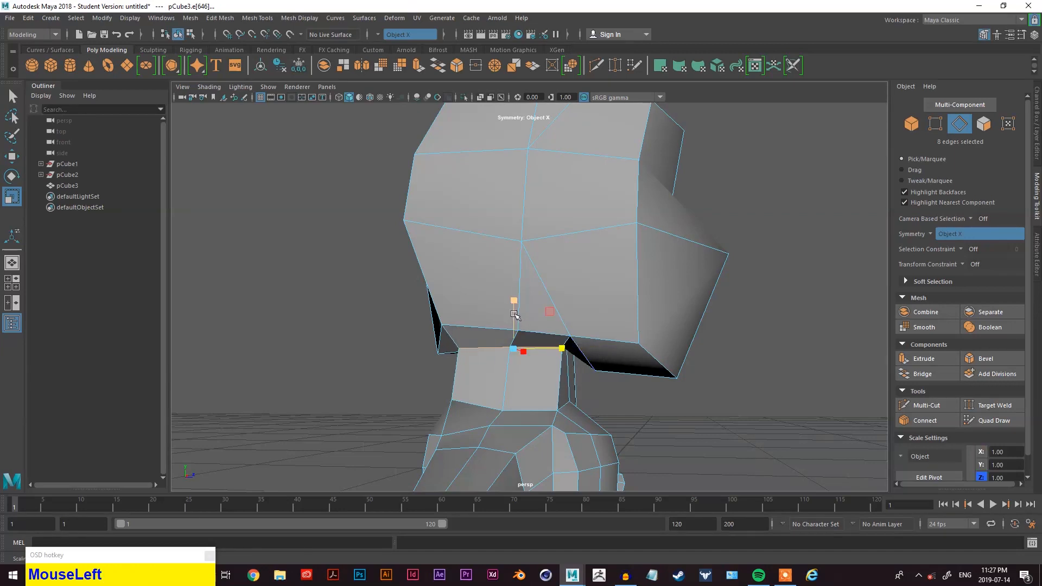
key(w)
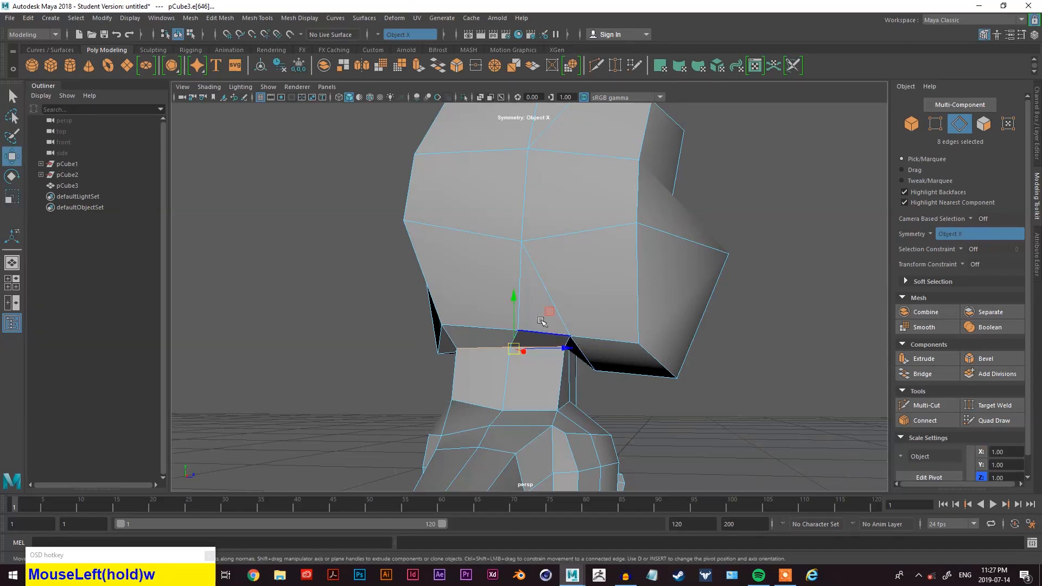
drag(510, 299, 575, 350)
- Weld a vertex at the neck joint onto the neighbouring vertex with Target Weld
scroll(658, 340, down, 4)
scroll(593, 317, up, 4)
scroll(593, 317, up, 2)
right_drag(728, 264, 678, 264)
alt+drag(680, 321, 633, 325)
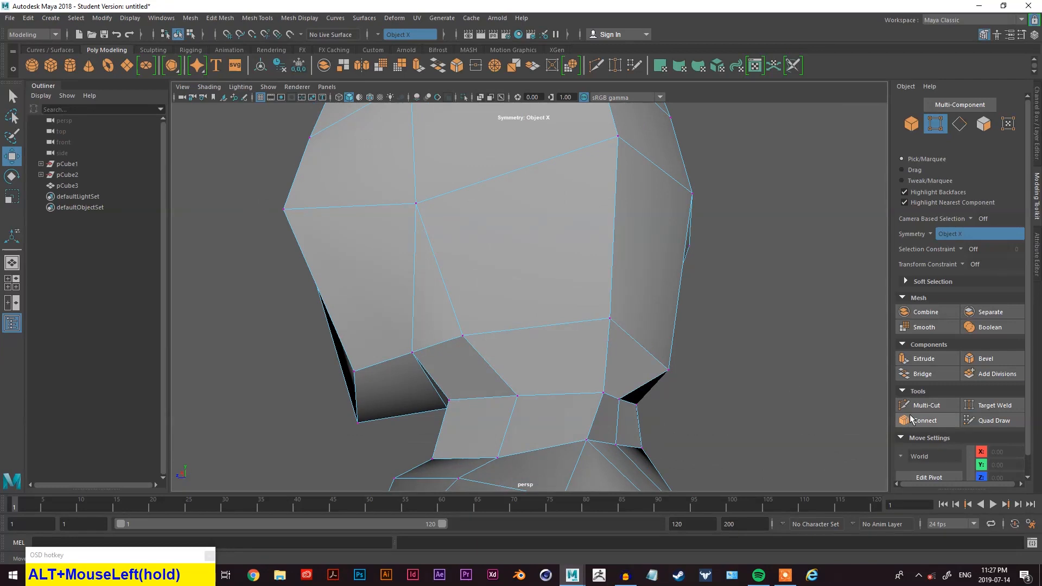
click(995, 406)
alt+drag(706, 413, 636, 389)
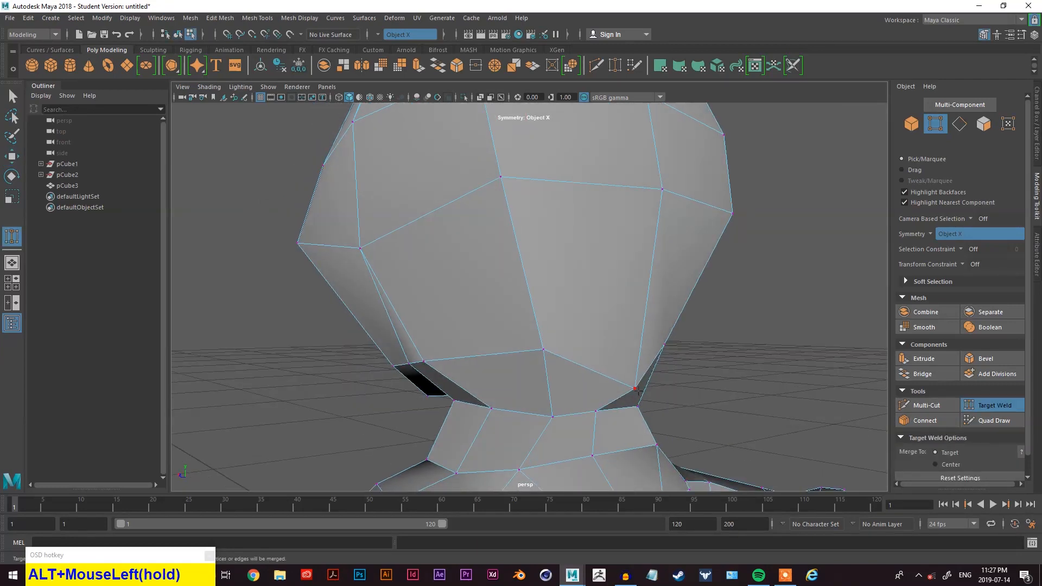
- Switch the combined figure to smooth mesh preview and inspect the neck and head join
alt+drag(676, 426, 569, 414)
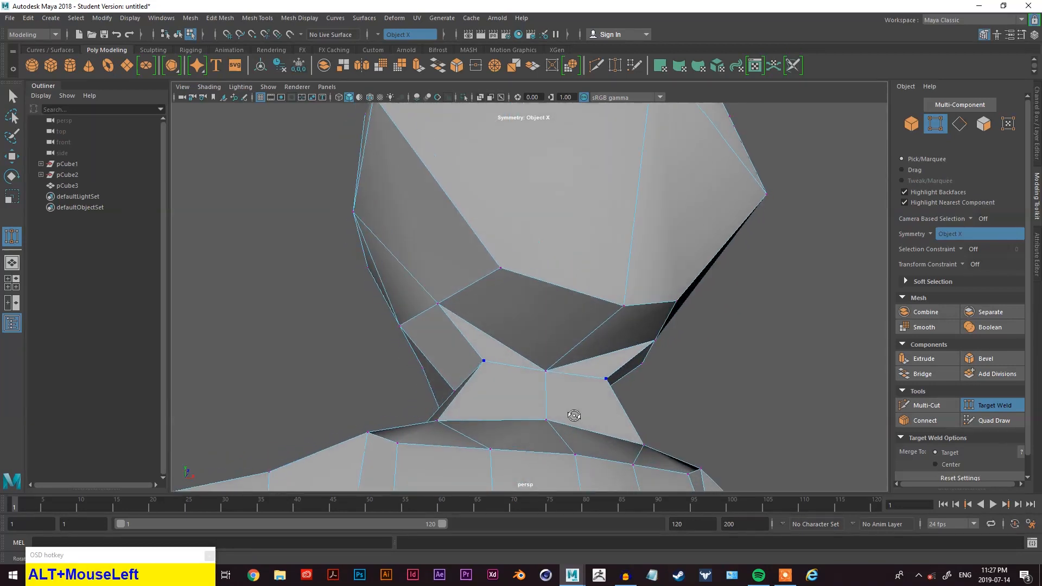
right_drag(730, 343, 770, 253)
key(3)
scroll(719, 283, down, 3)
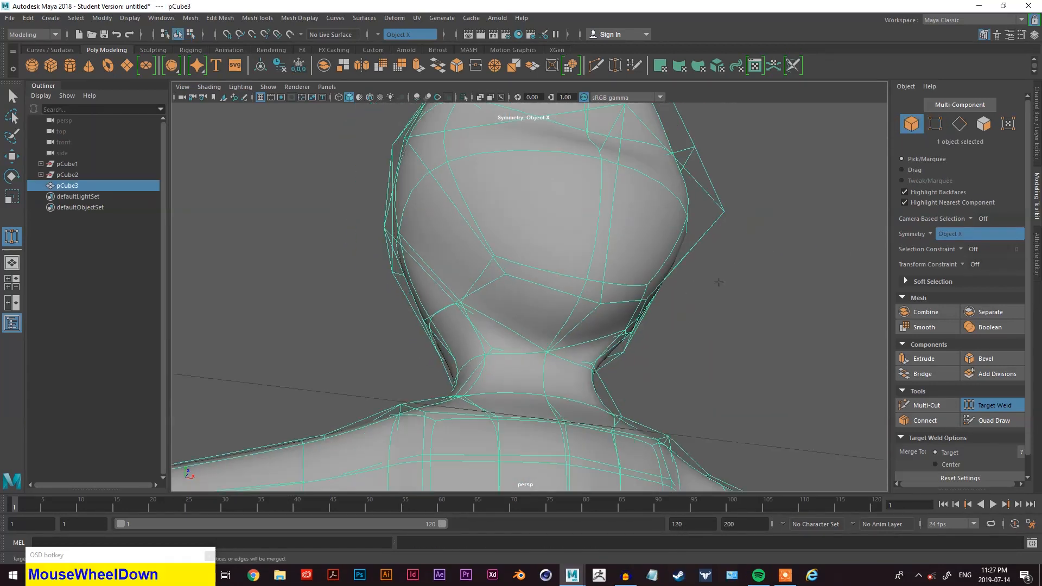
click(726, 297)
- Orbit and zoom around the smoothed figure to examine the head, neck and arms
alt+drag(726, 297, 659, 346)
scroll(658, 345, down, 5)
alt+middle_drag(658, 346, 697, 275)
alt+drag(697, 274, 589, 307)
alt+drag(559, 267, 643, 270)
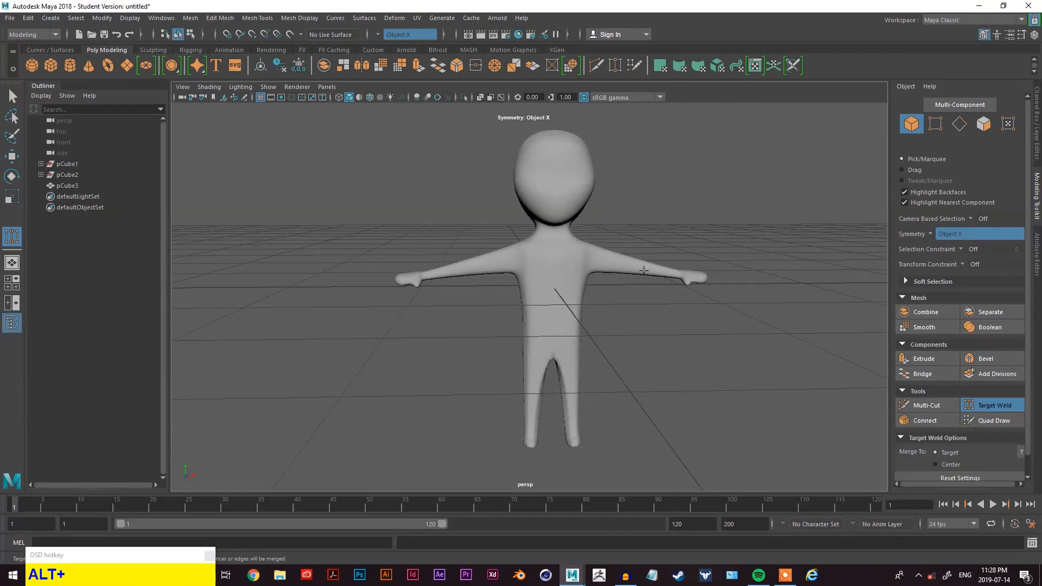
alt+drag(687, 292, 497, 421)
alt+drag(632, 426, 660, 361)
alt+middle_drag(660, 361, 622, 322)
alt+drag(622, 322, 566, 347)
scroll(560, 328, up, 3)
scroll(566, 348, down, 2)
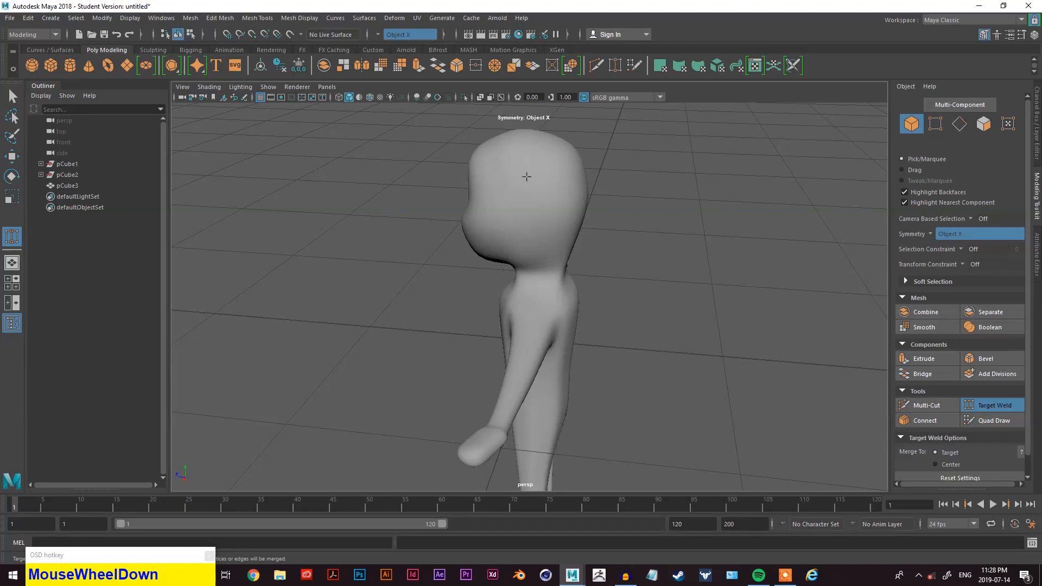
alt+drag(500, 384, 609, 324)
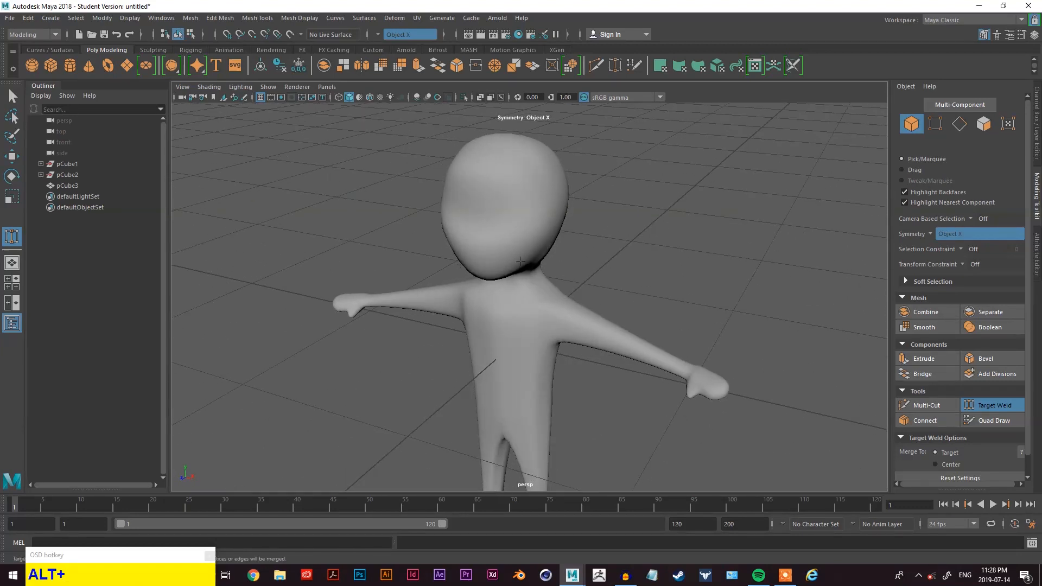
scroll(555, 270, up, 2)
scroll(555, 270, down, 3)
mouse_move(502, 327)
alt+mouse_down()
mouse_move(518, 293)
mouse_move(602, 239)
mouse_move(633, 286)
mouse_move(608, 321)
mouse_move(512, 309)
alt+mouse_up()
- Compare the figure's low-poly cage with its smooth preview, ending in smooth preview
click(522, 305)
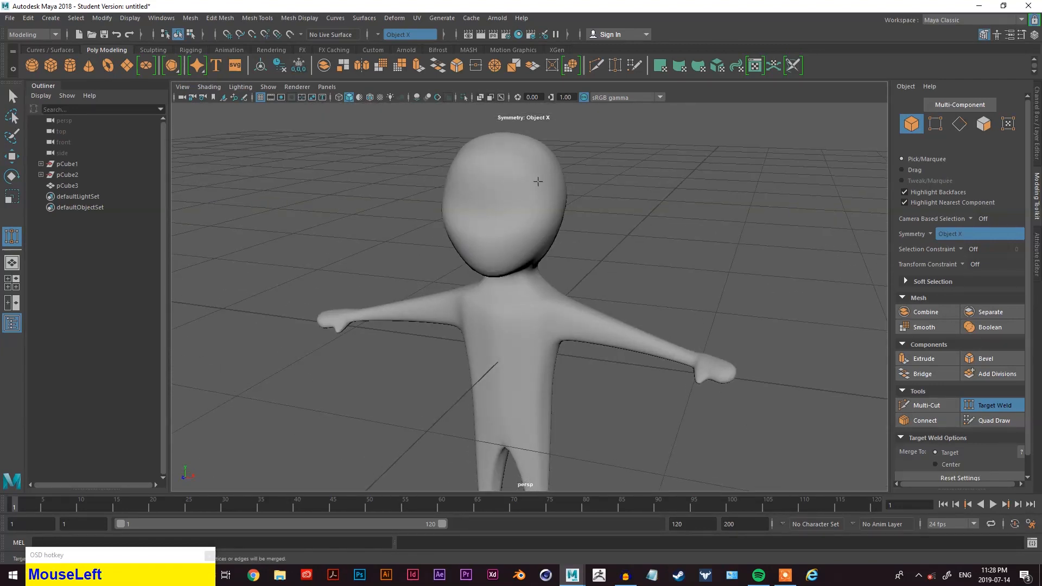
right_drag(609, 204, 609, 161)
click(525, 221)
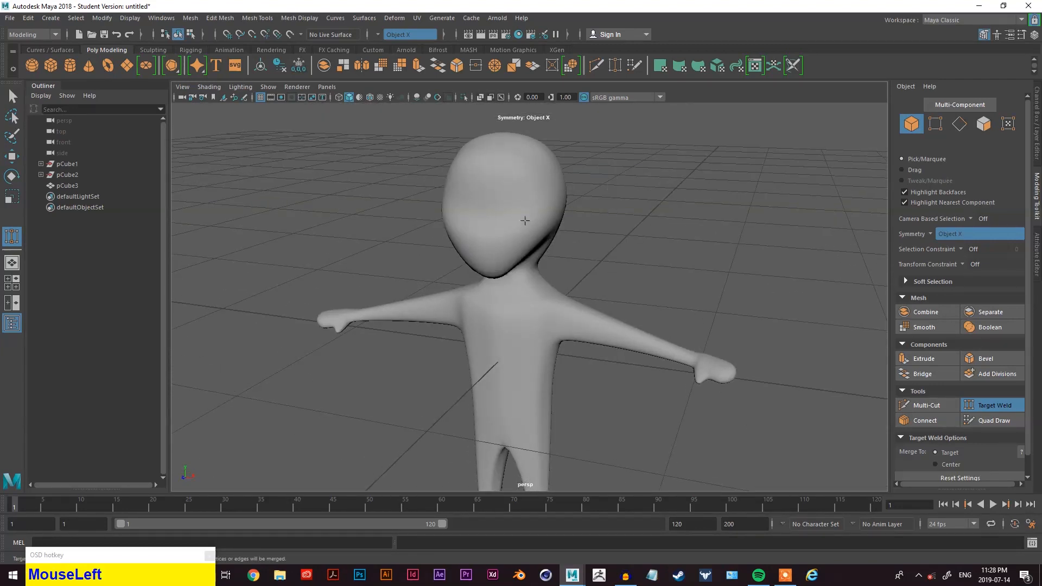
alt+drag(525, 221, 619, 236)
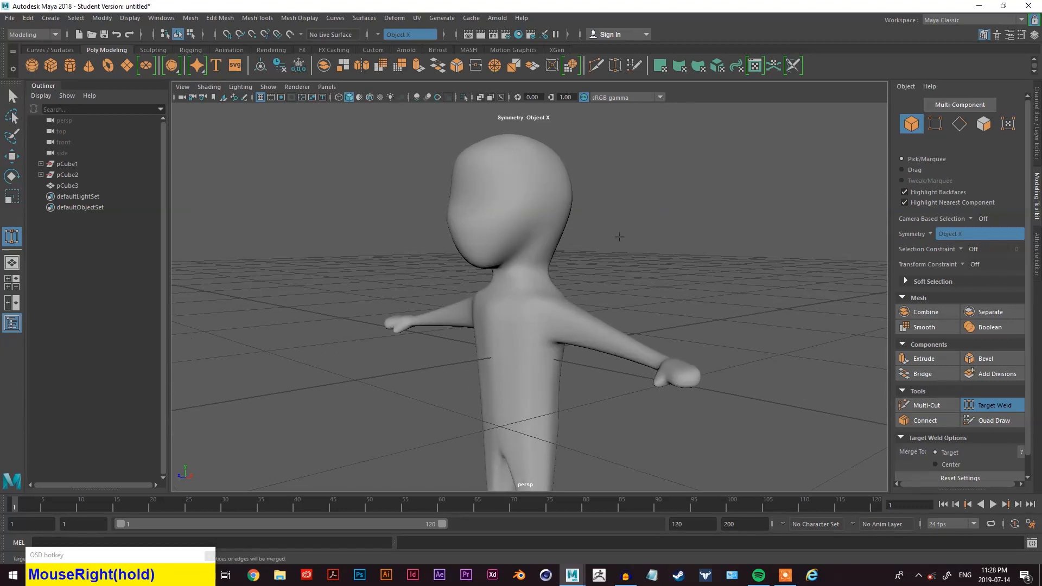
right_click(619, 236)
click(492, 200)
alt+drag(551, 273, 522, 287)
key(1)
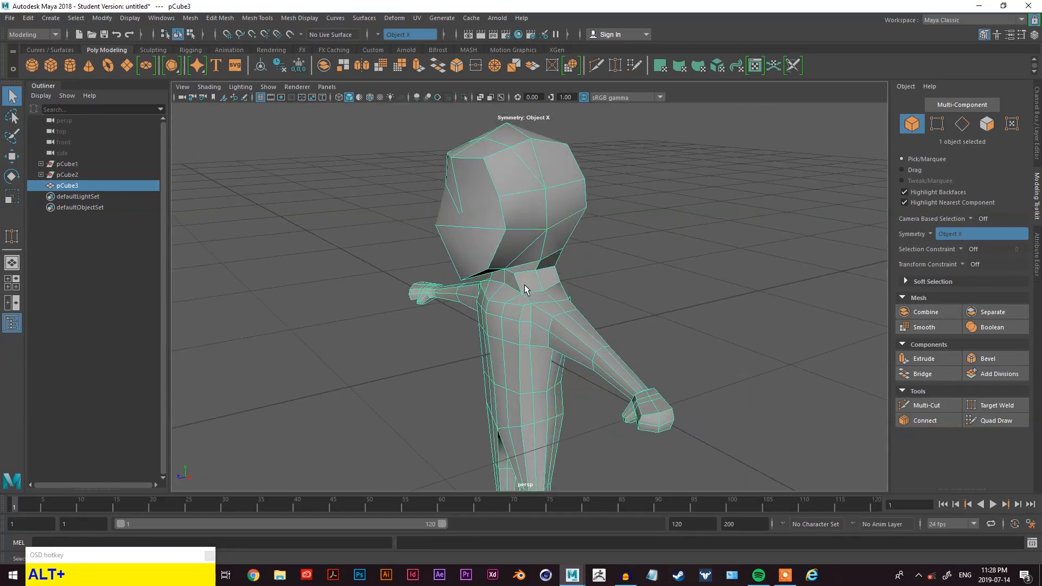
key(3)
alt+drag(532, 283, 601, 265)
key(alt+z)
key(alt+z)
key(alt+z)
key(alt+z)
alt+drag(578, 268, 563, 263)
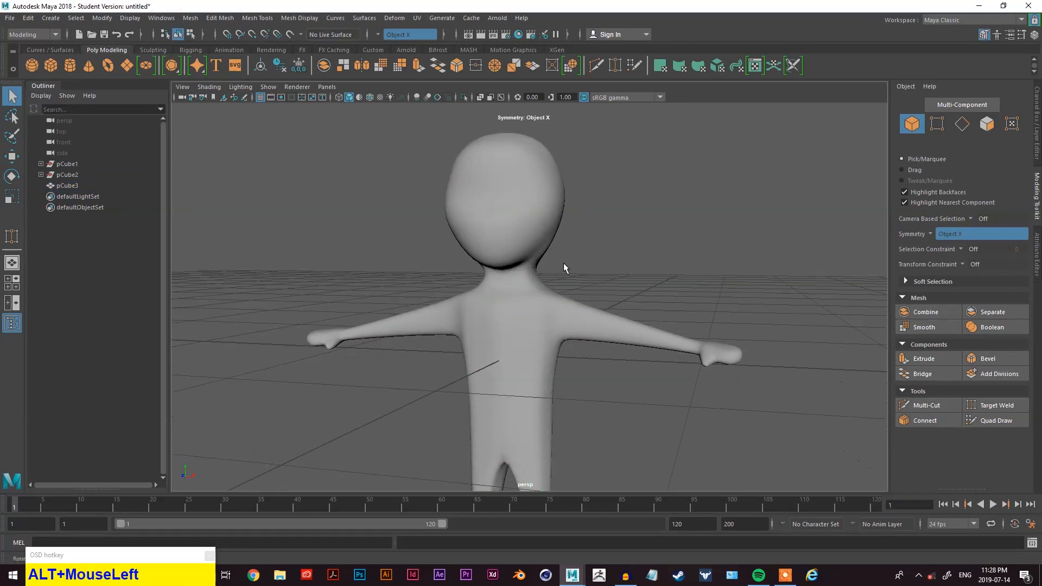
click(530, 221)
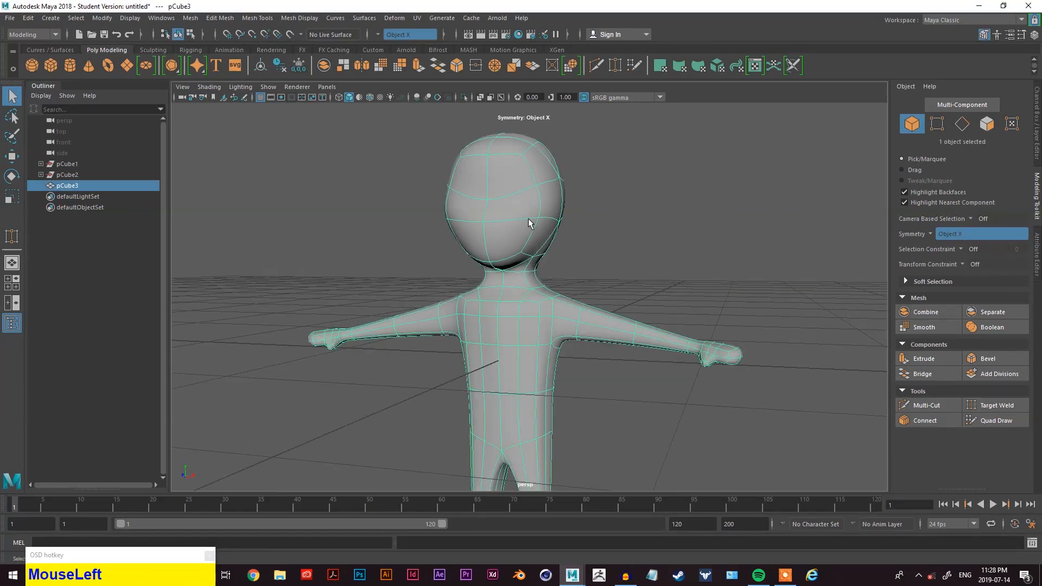
click(102, 18)
drag(121, 125, 658, 210)
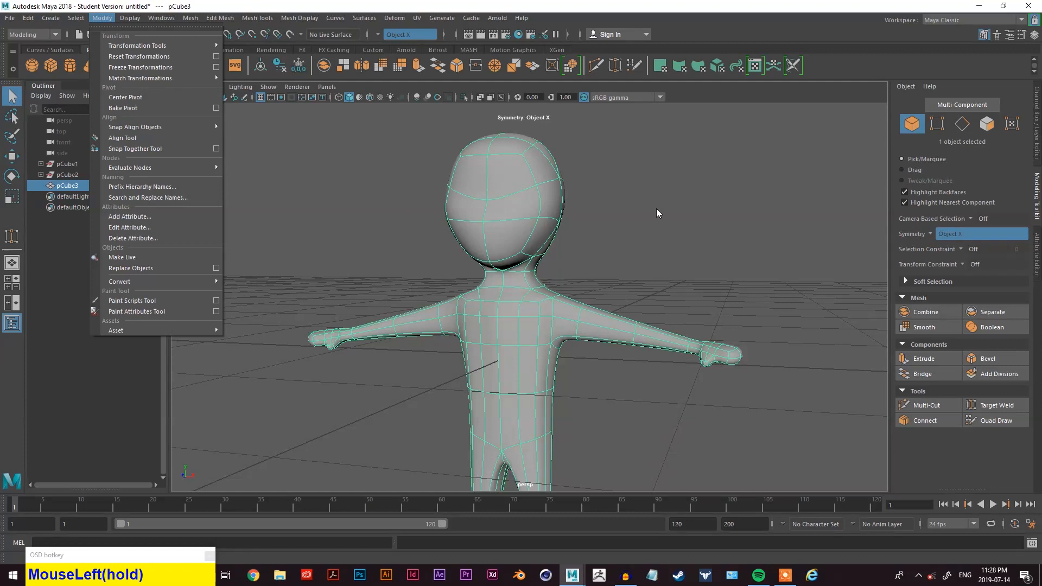
click(589, 205)
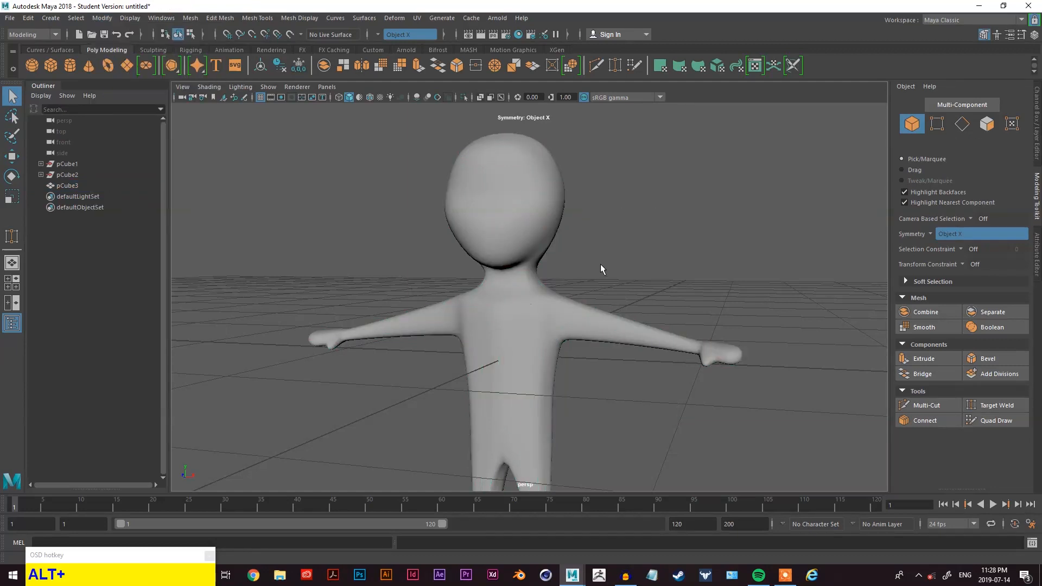
- Orbit around the whole smoothed figure to review the finished model from several angles
alt+drag(594, 267, 527, 256)
scroll(623, 366, down, 3)
alt+drag(623, 368, 721, 384)
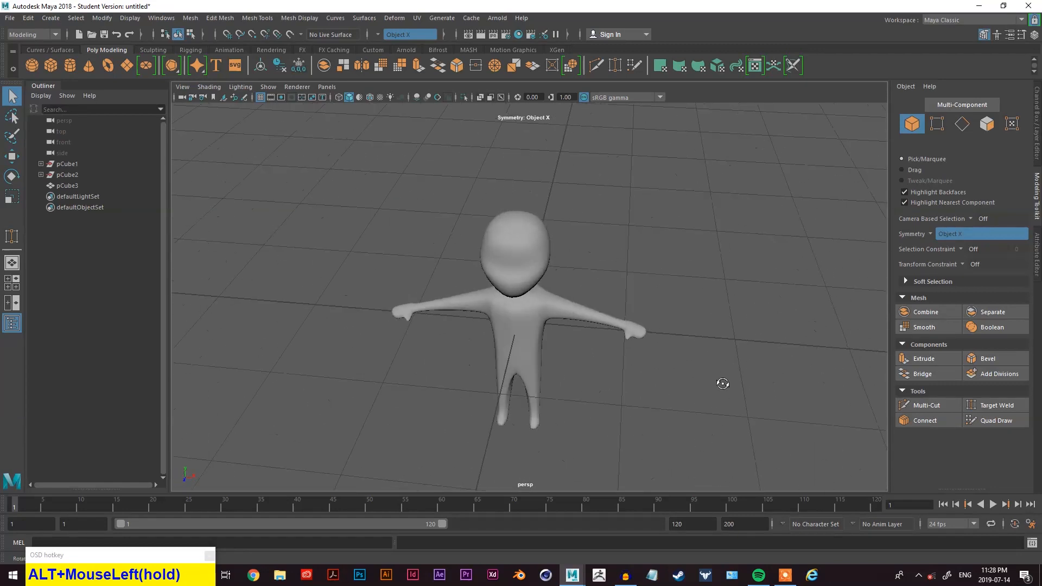
scroll(558, 372, up, 3)
alt+middle_drag(558, 372, 591, 298)
alt+drag(591, 298, 580, 275)
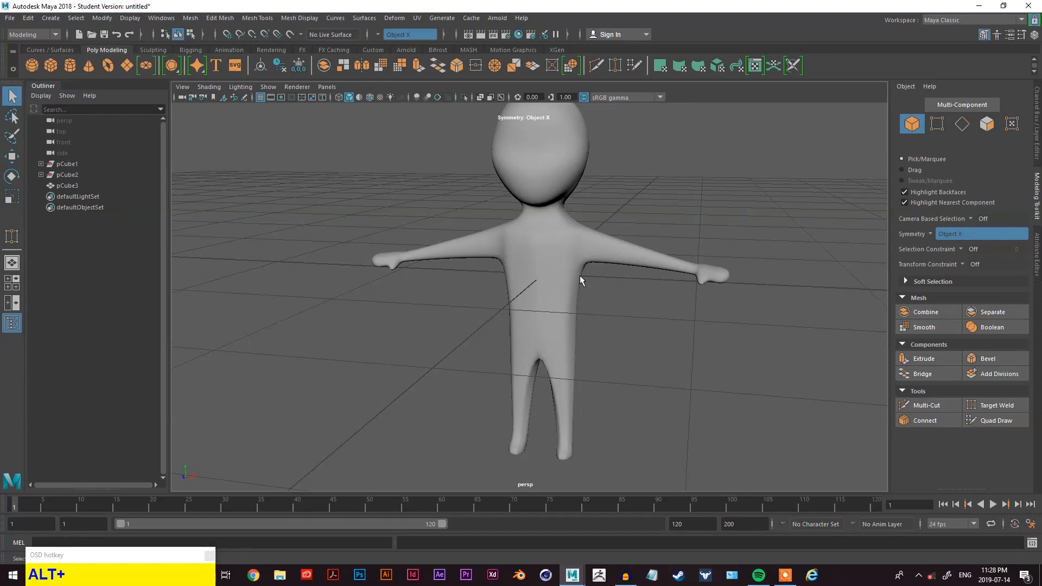
alt+drag(579, 275, 531, 262)
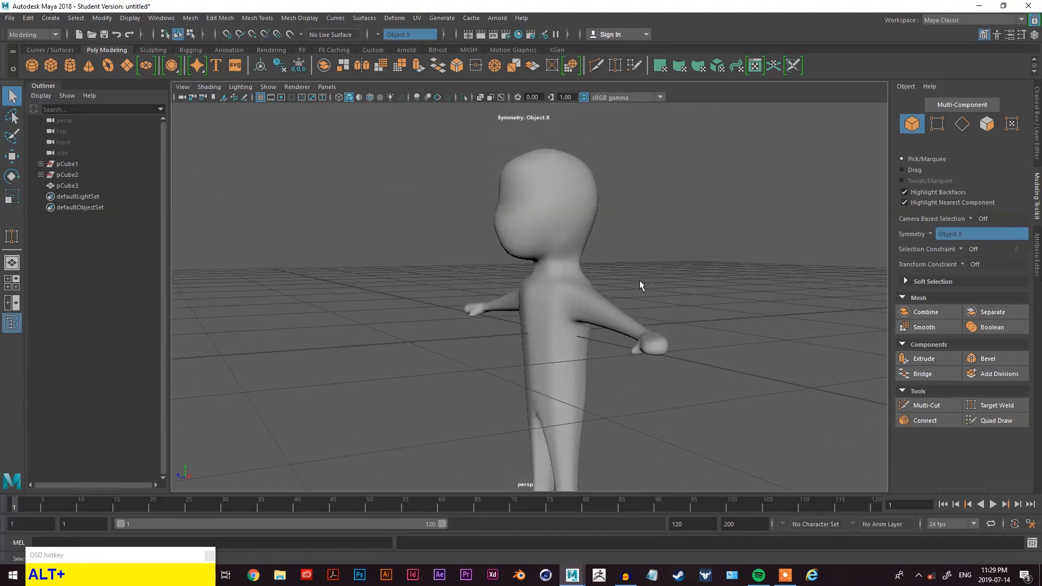
scroll(639, 278, down, 3)
scroll(619, 304, up, 3)
alt+middle_drag(619, 304, 593, 287)
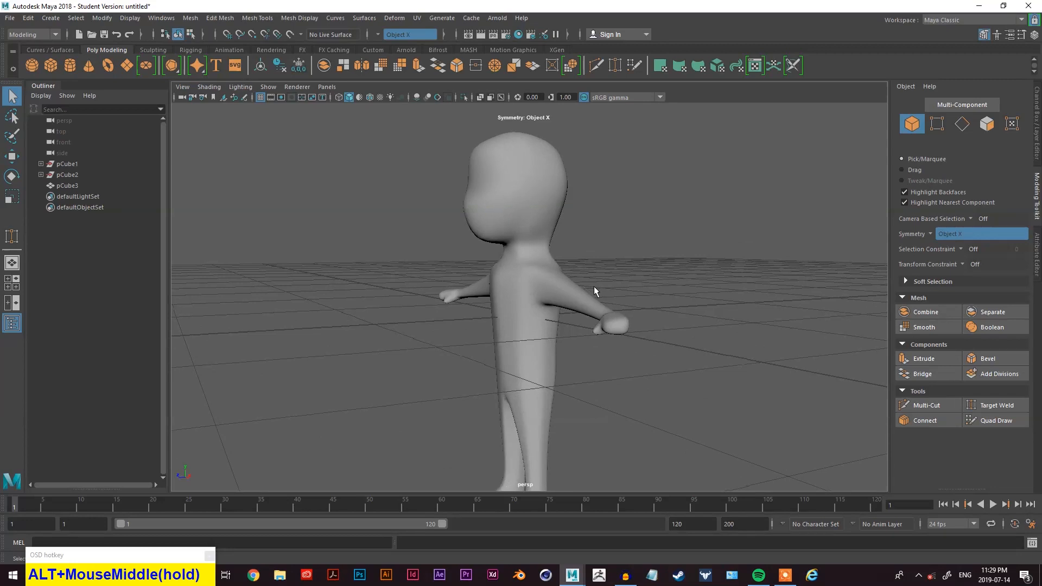